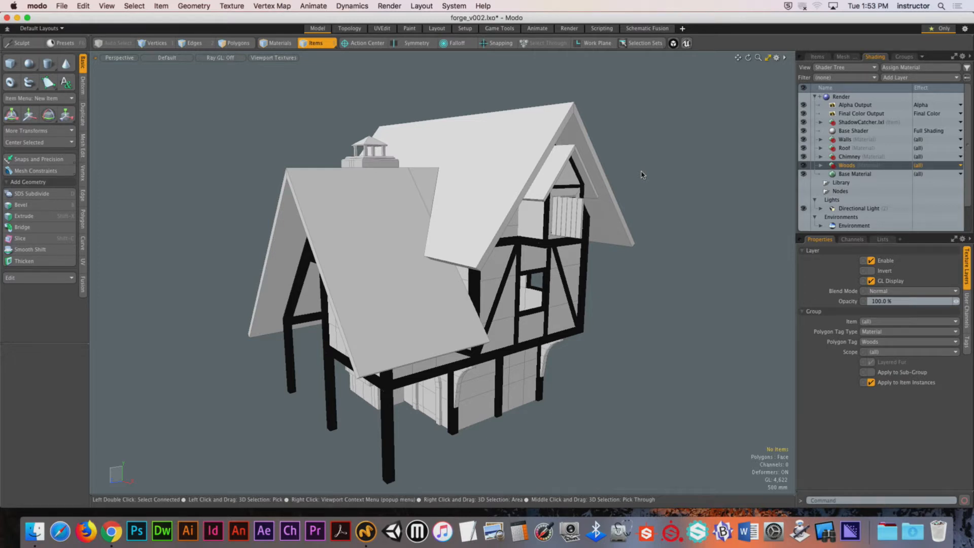
- Select the Rough mesh item and its Forge Parts UV map
{"action": "left_click_drag", "start_coordinate": [640, 288], "coordinate": [645, 255], "text": "alt"}
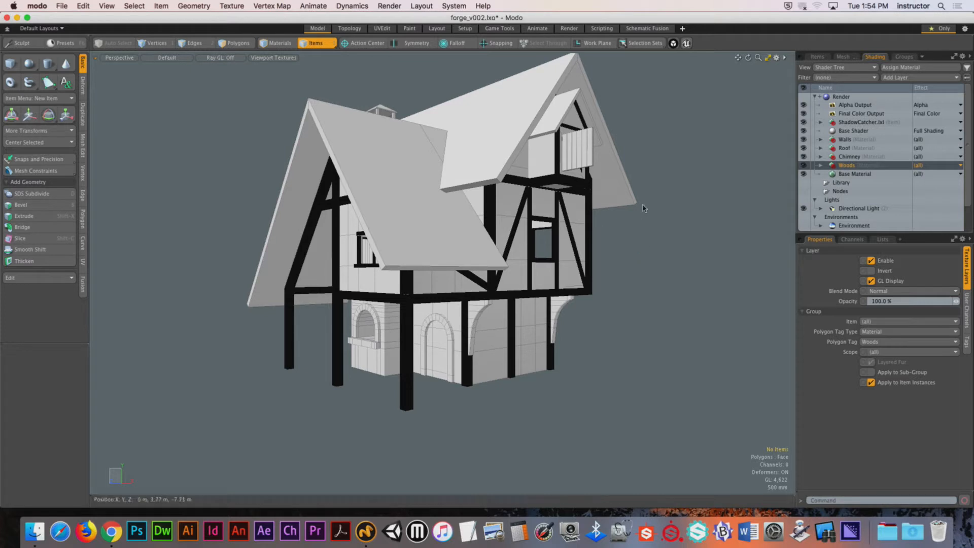
{"action": "left_click", "coordinate": [817, 57]}
{"action": "left_click_drag", "start_coordinate": [730, 157], "coordinate": [653, 199], "text": "alt"}
{"action": "left_click", "coordinate": [890, 155]}
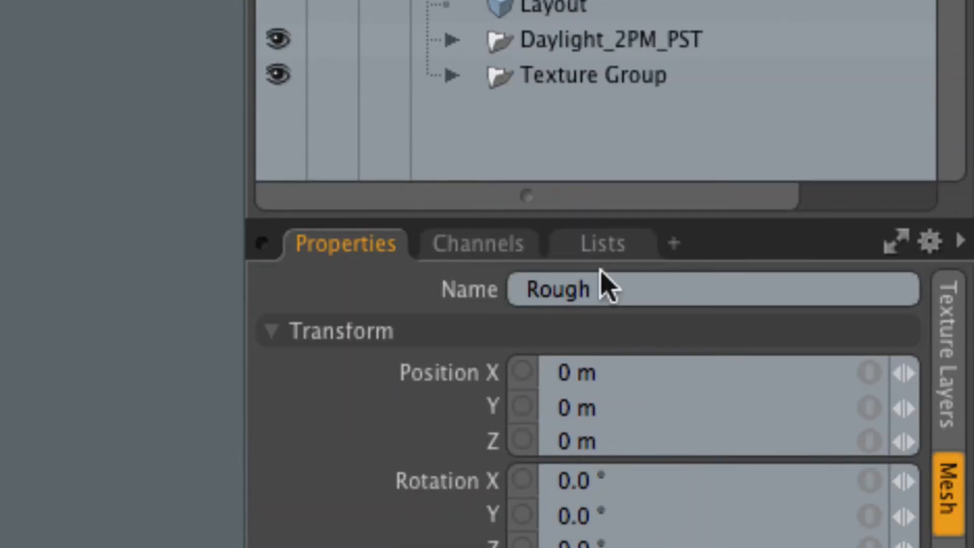
{"action": "left_click", "coordinate": [603, 419]}
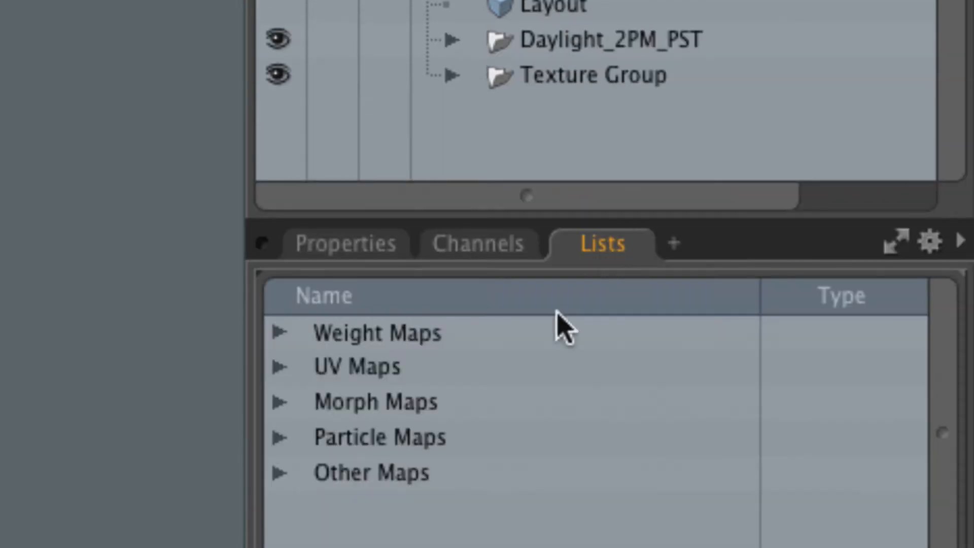
{"action": "left_click", "coordinate": [280, 366]}
{"action": "left_click", "coordinate": [405, 406]}
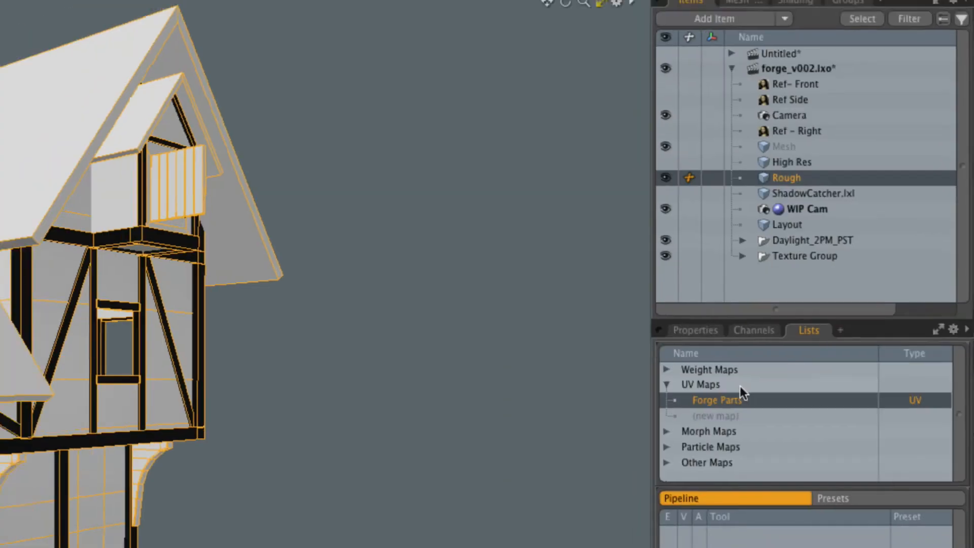
- Switch to the UV editing layout and examine the overlapping Forge Parts UV islands up close
{"action": "left_click_drag", "start_coordinate": [241, 393], "coordinate": [357, 347], "text": "alt"}
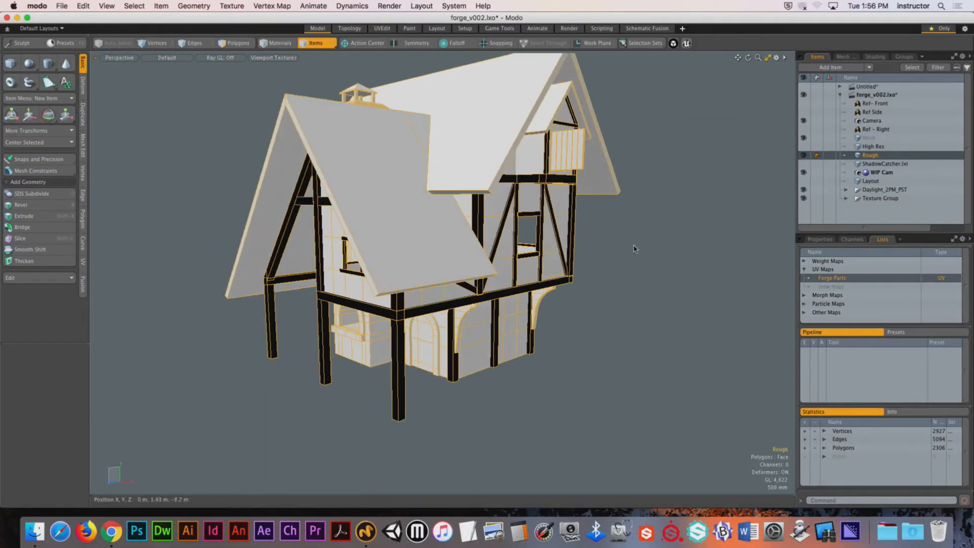
{"action": "left_click_drag", "start_coordinate": [634, 248], "coordinate": [659, 254], "text": "alt"}
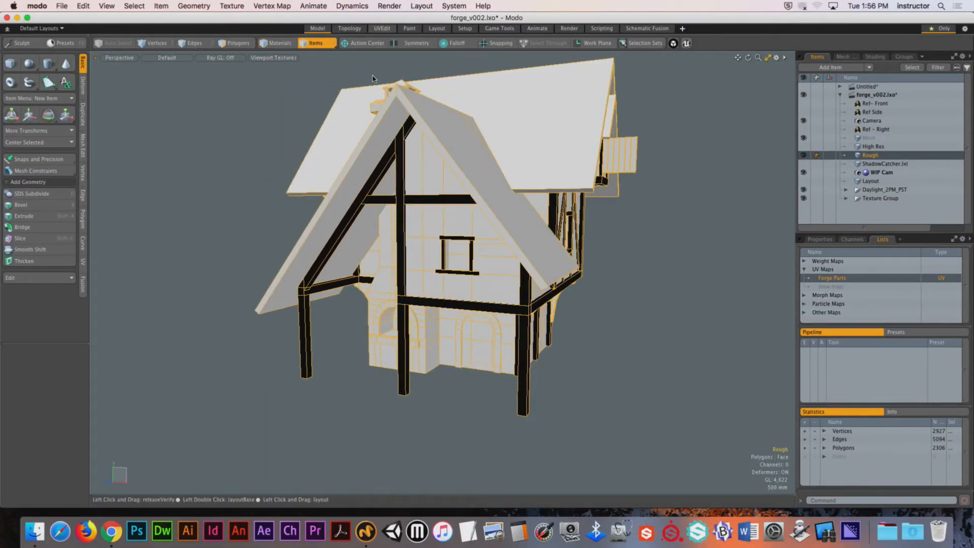
{"action": "left_click", "coordinate": [381, 28]}
{"action": "left_click_drag", "start_coordinate": [394, 130], "coordinate": [296, 122], "text": "ctrl+alt"}
{"action": "left_click", "coordinate": [324, 159]}
{"action": "left_click_drag", "start_coordinate": [325, 159], "coordinate": [304, 151], "text": "ctrl+alt"}
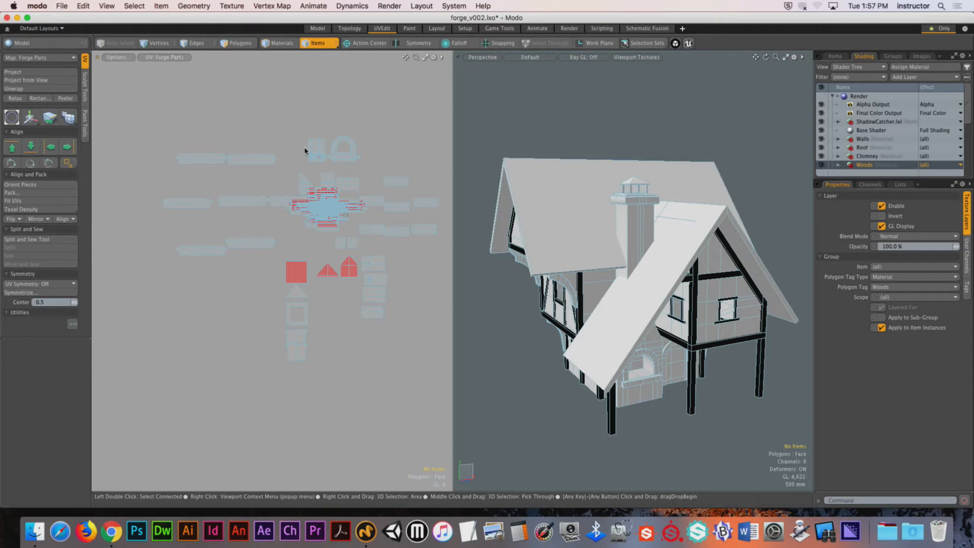
{"action": "left_click_drag", "start_coordinate": [397, 176], "coordinate": [459, 223], "text": "ctrl+alt"}
{"action": "left_click_drag", "start_coordinate": [251, 191], "coordinate": [235, 193], "text": "alt+shift"}
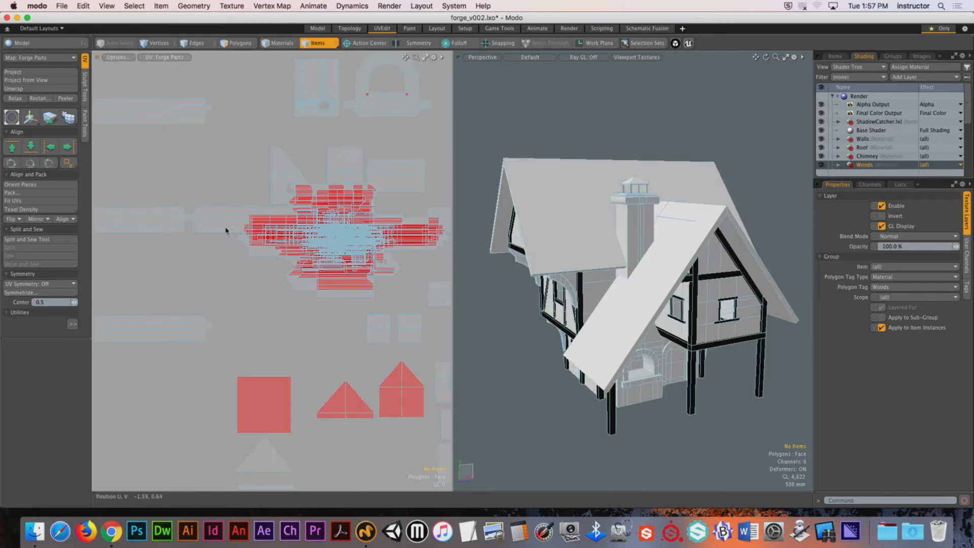
{"action": "left_click_drag", "start_coordinate": [226, 239], "coordinate": [266, 250], "text": "alt"}
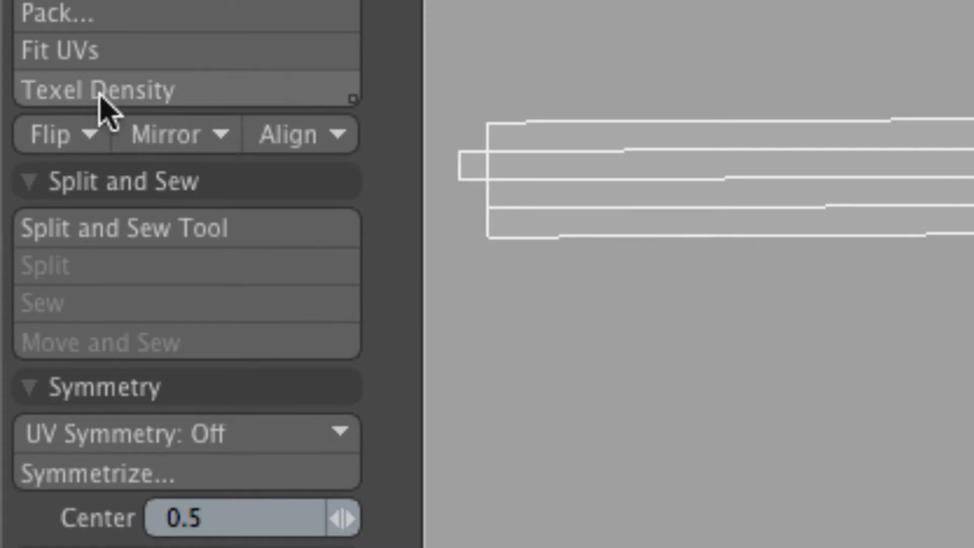
- Open the Texel Density settings and place them over the 3D view, clear of the UV layout
{"action": "left_click", "coordinate": [169, 91]}
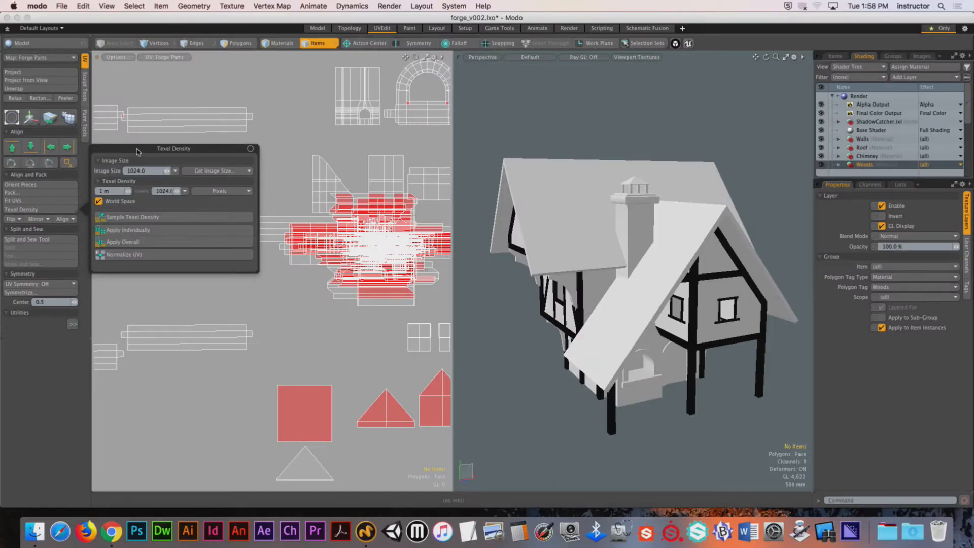
{"action": "left_click_drag", "start_coordinate": [140, 151], "coordinate": [579, 202]}
{"action": "left_click_drag", "start_coordinate": [617, 156], "coordinate": [598, 120]}
- Select the polygons of one long wooden beam's UV island and hide all other geometry
{"action": "left_click_drag", "start_coordinate": [251, 205], "coordinate": [123, 303], "text": "alt+shift"}
{"action": "mouse_move", "coordinate": [291, 252]}
{"action": "left_mouse_down", "text": "alt+shift"}
{"action": "mouse_move", "coordinate": [265, 284]}
{"action": "mouse_move", "coordinate": [307, 251]}
{"action": "left_mouse_up", "text": "alt+shift"}
{"action": "left_click_drag", "start_coordinate": [304, 343], "coordinate": [394, 346], "text": "ctrl+alt"}
{"action": "left_click_drag", "start_coordinate": [346, 252], "coordinate": [324, 269], "text": "alt+shift"}
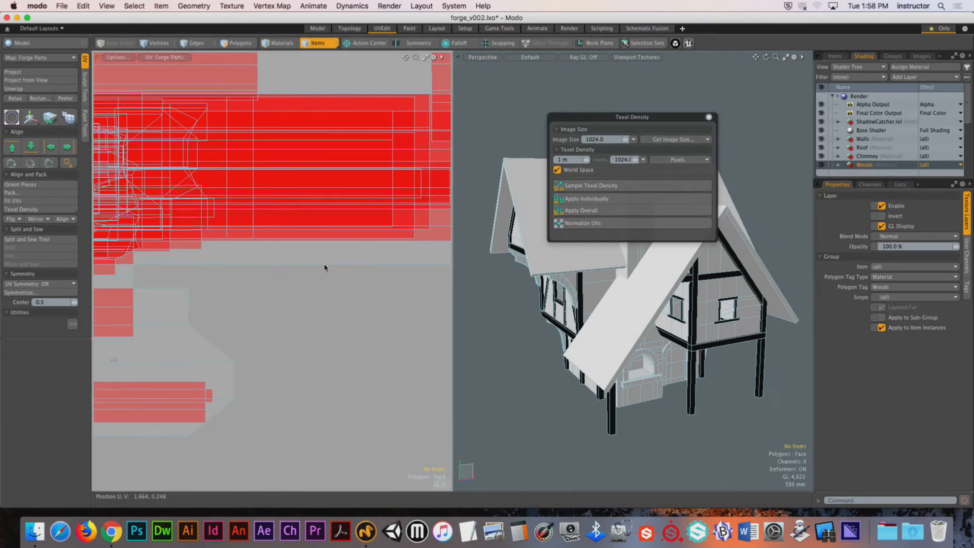
{"action": "key", "text": "3"}
{"action": "left_click", "coordinate": [327, 258]}
{"action": "key", "text": "shift+h"}
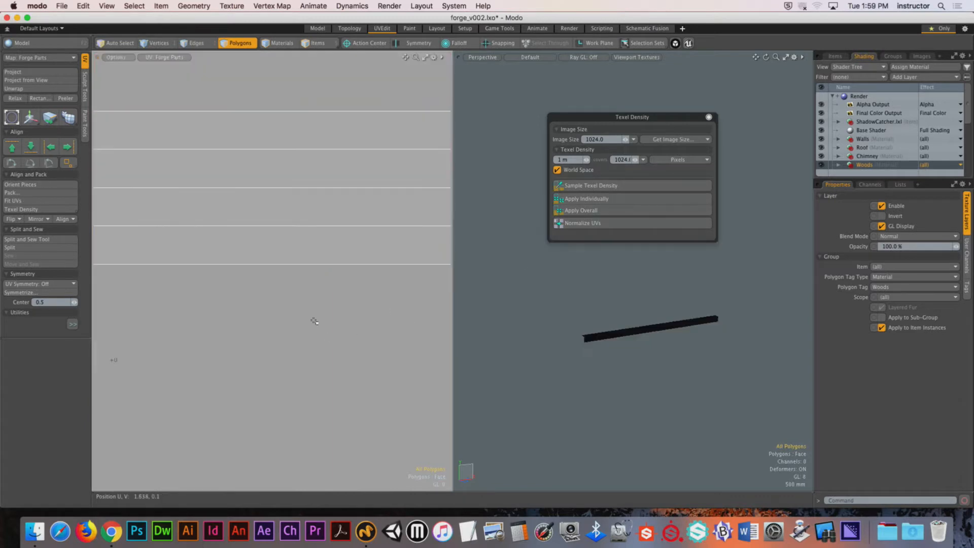
{"action": "left_click_drag", "start_coordinate": [311, 319], "coordinate": [229, 318], "text": "ctrl+alt"}
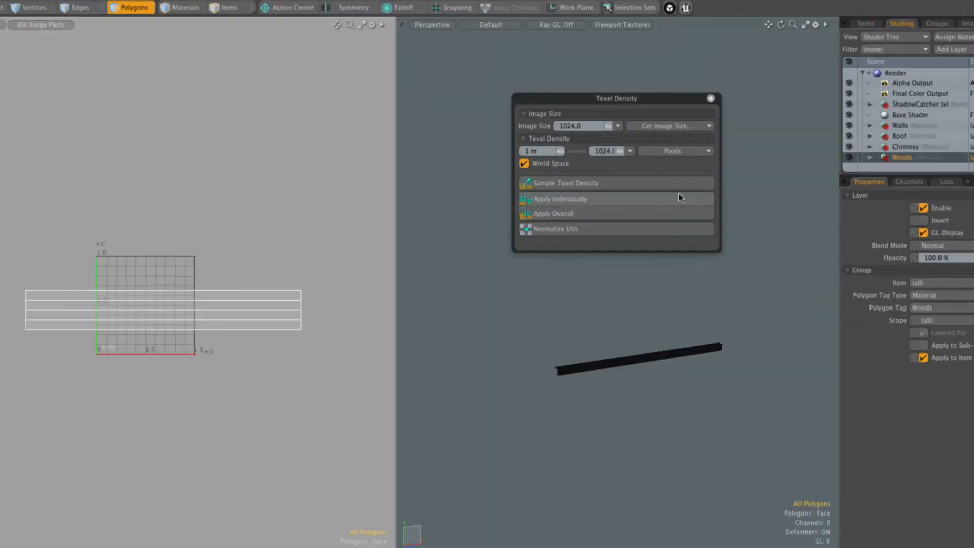
- Sample the texel density of the isolated beam and check the full pixels-per-metre value
{"action": "left_click", "coordinate": [650, 186]}
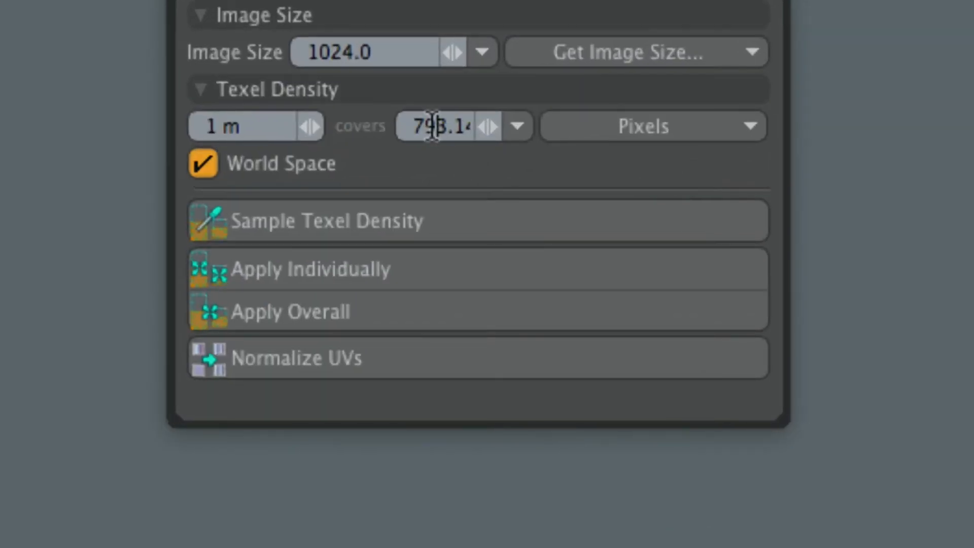
{"action": "left_click", "coordinate": [465, 132]}
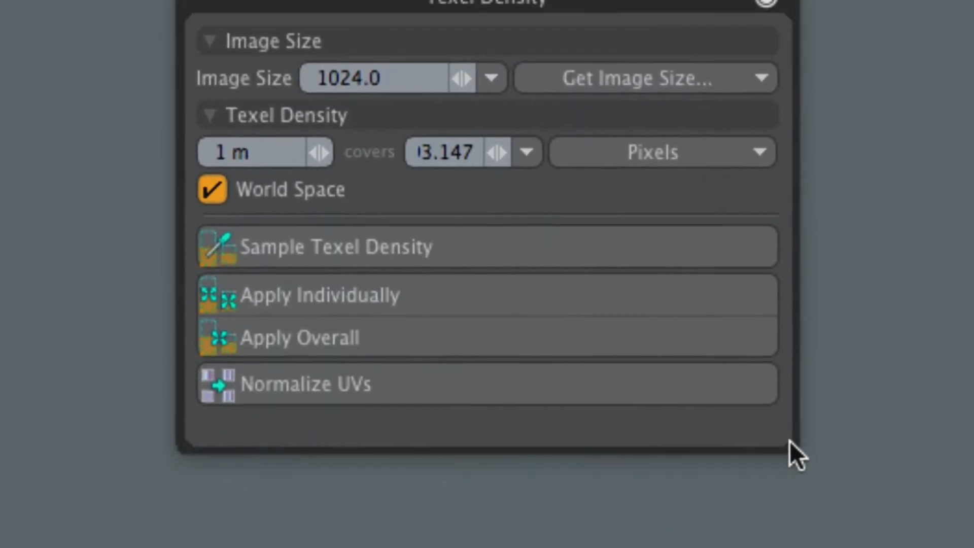
{"action": "left_click_drag", "start_coordinate": [474, 155], "coordinate": [370, 152]}
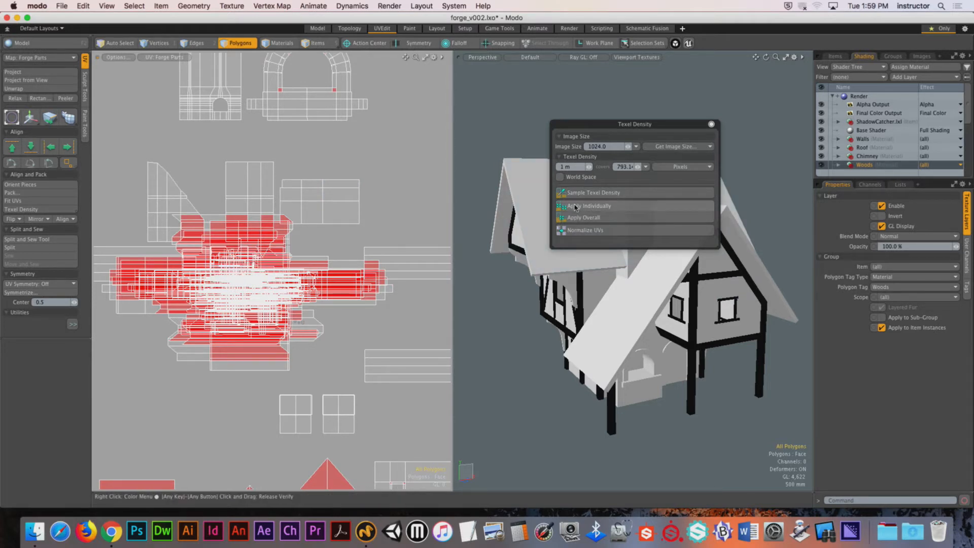
- Try applying the sampled texel density to the whole UV layout with World Space off, and undo the last rescaling of the islands
{"action": "left_click", "coordinate": [580, 218]}
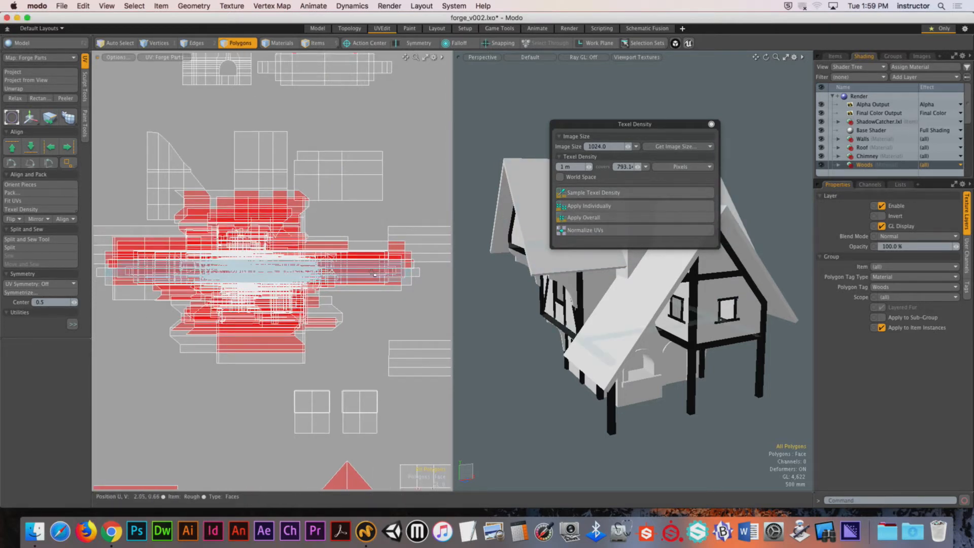
{"action": "scroll", "coordinate": [305, 254], "scroll_direction": "down", "scroll_amount": 10}
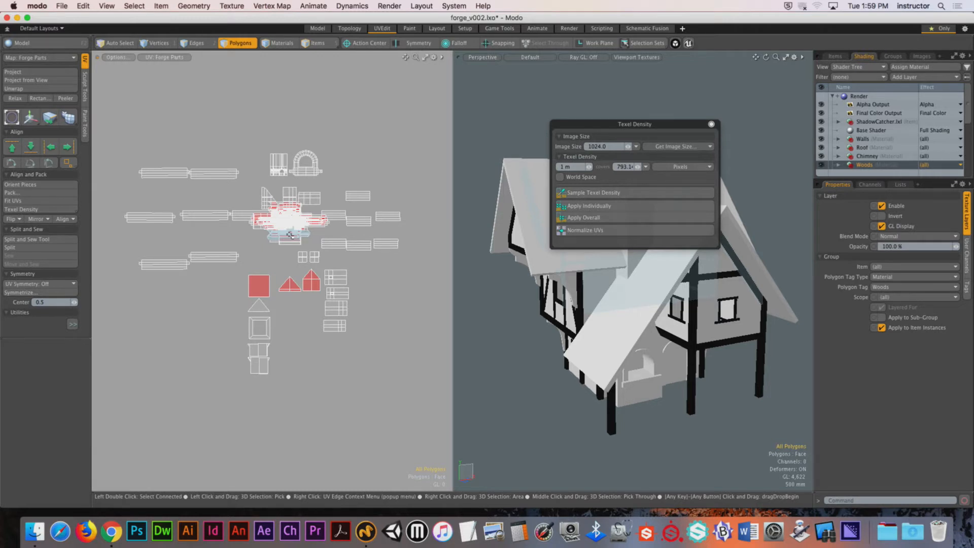
{"action": "scroll", "coordinate": [303, 248], "scroll_direction": "up", "scroll_amount": 2}
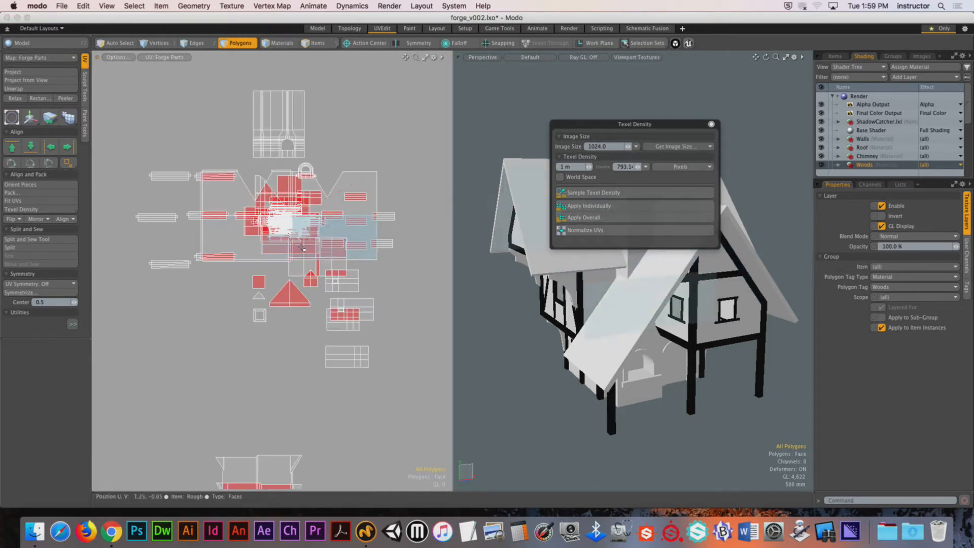
{"action": "left_click_drag", "start_coordinate": [378, 264], "coordinate": [371, 172], "text": "alt"}
{"action": "left_click_drag", "start_coordinate": [371, 171], "coordinate": [372, 207], "text": "ctrl+alt"}
{"action": "left_click_drag", "start_coordinate": [372, 207], "coordinate": [366, 211], "text": "ctrl+alt"}
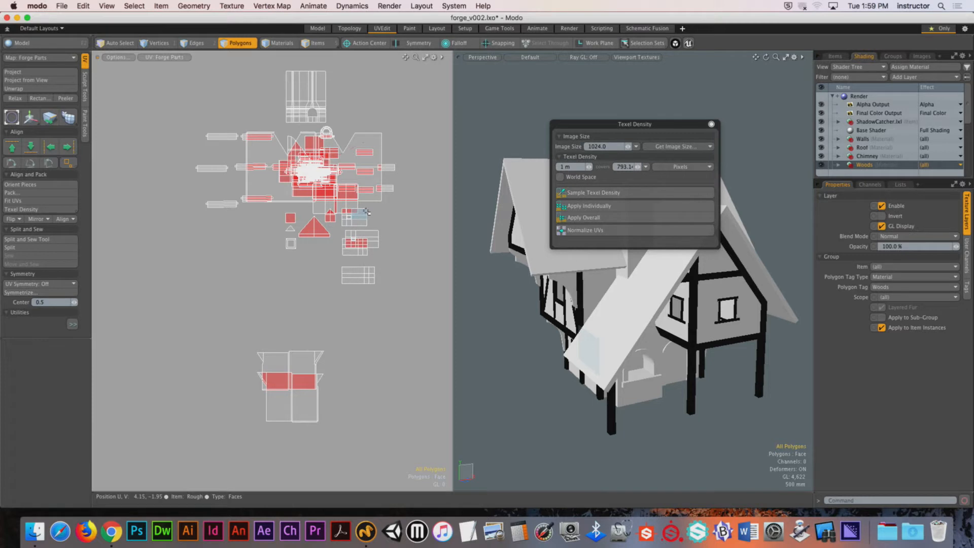
{"action": "key", "text": "super+z"}
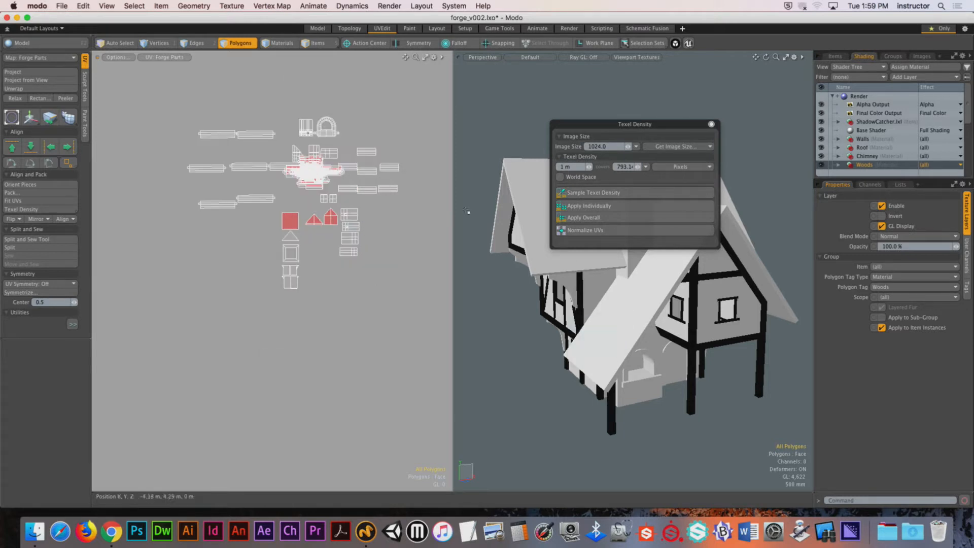
- Apply the sampled texel density to each UV island individually and close the Texel Density settings
{"action": "left_click", "coordinate": [568, 206]}
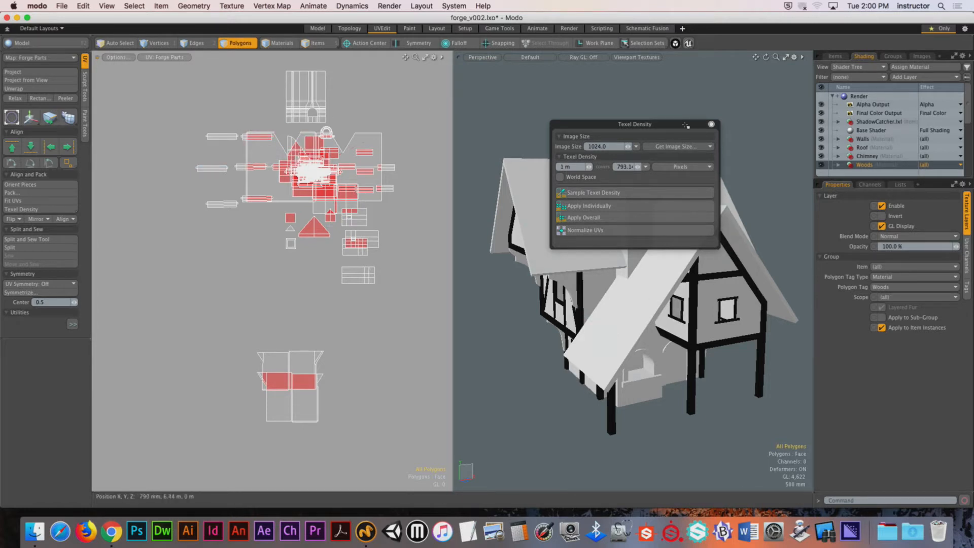
{"action": "left_click", "coordinate": [711, 124]}
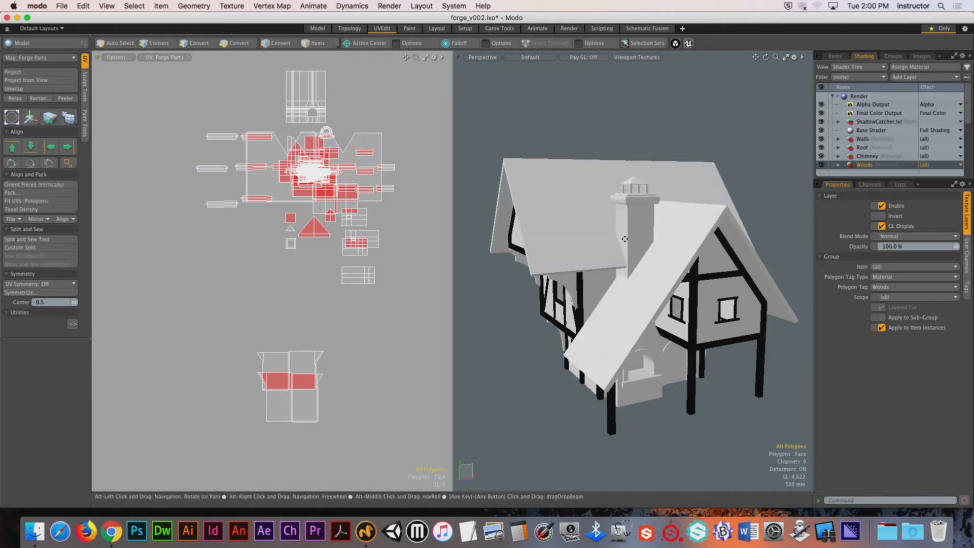
- Widen the 3D view beside the UV layout and enlarge the shader tree area to show all materials
{"action": "left_click_drag", "start_coordinate": [609, 228], "coordinate": [665, 243], "text": "alt"}
{"action": "left_click_drag", "start_coordinate": [442, 212], "coordinate": [314, 218], "text": "alt"}
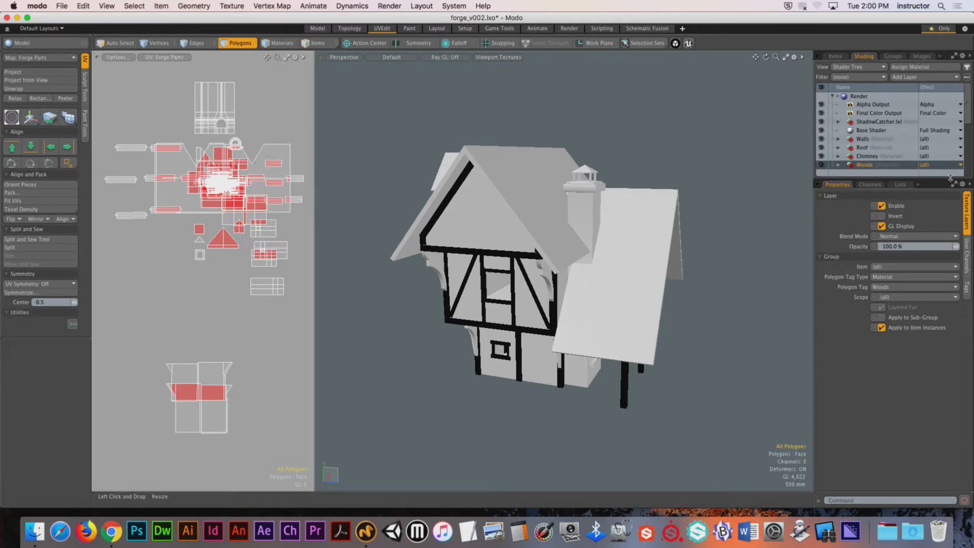
{"action": "left_click_drag", "start_coordinate": [954, 181], "coordinate": [950, 230]}
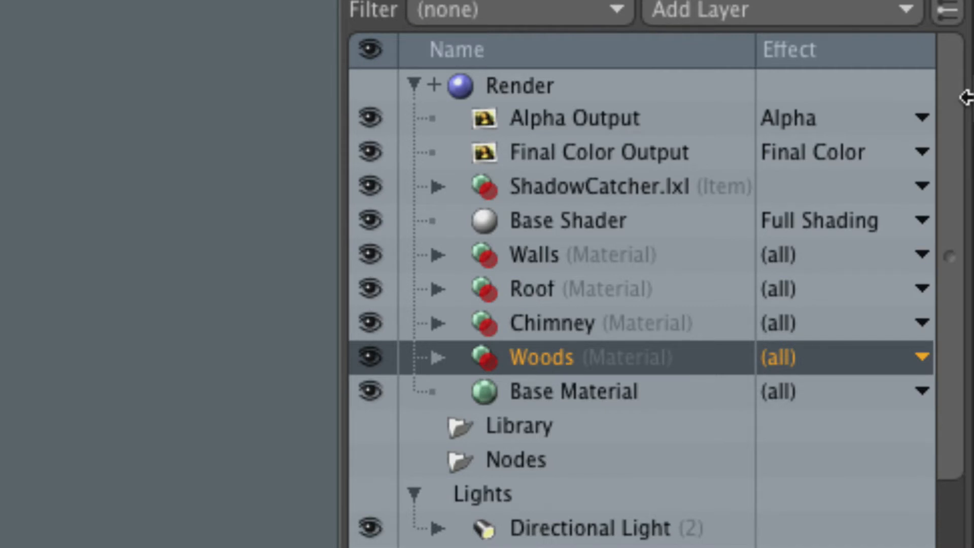
- Review the Walls, Roof, Chimney, Woods and Base Material entries in the shader tree
{"action": "left_click", "coordinate": [558, 259]}
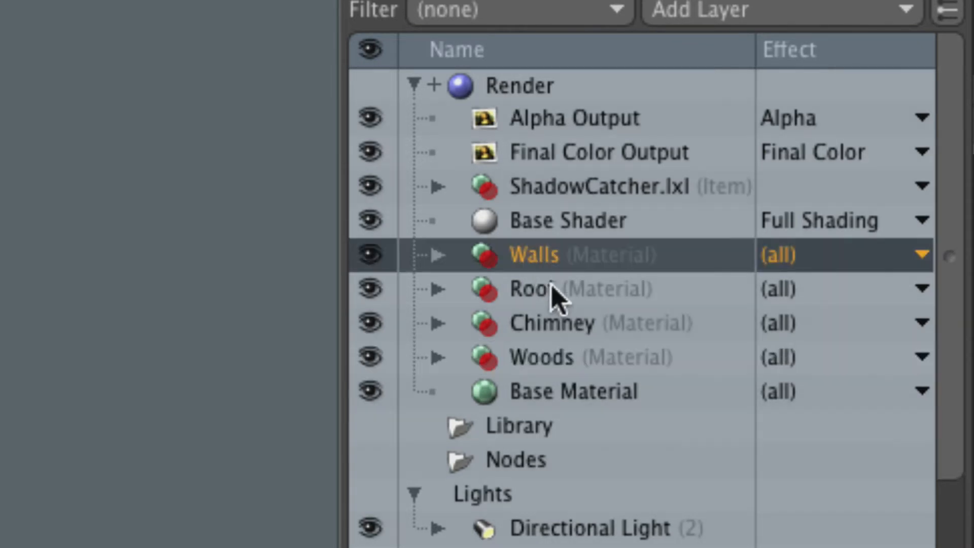
{"action": "left_click", "coordinate": [556, 294]}
{"action": "left_click", "coordinate": [574, 327]}
{"action": "left_click", "coordinate": [558, 361]}
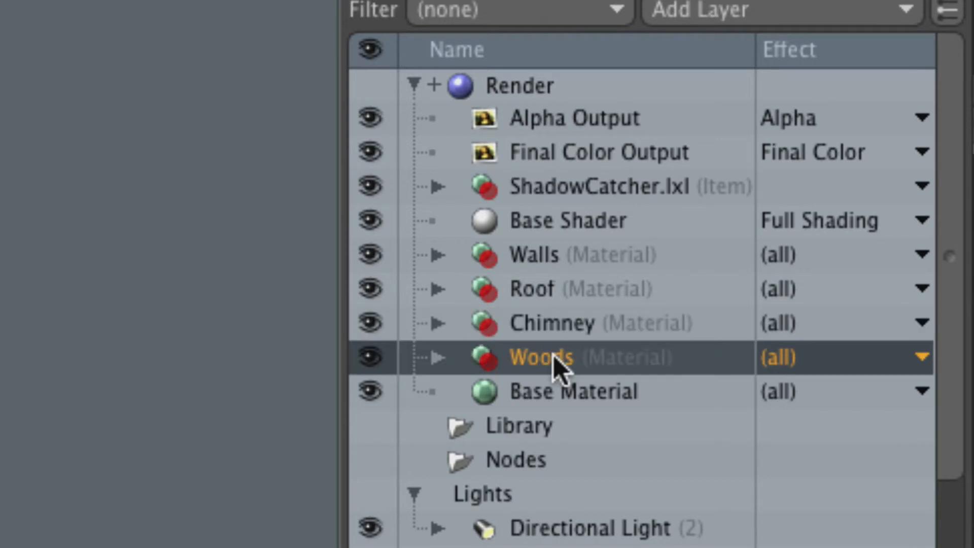
{"action": "left_click", "coordinate": [563, 398]}
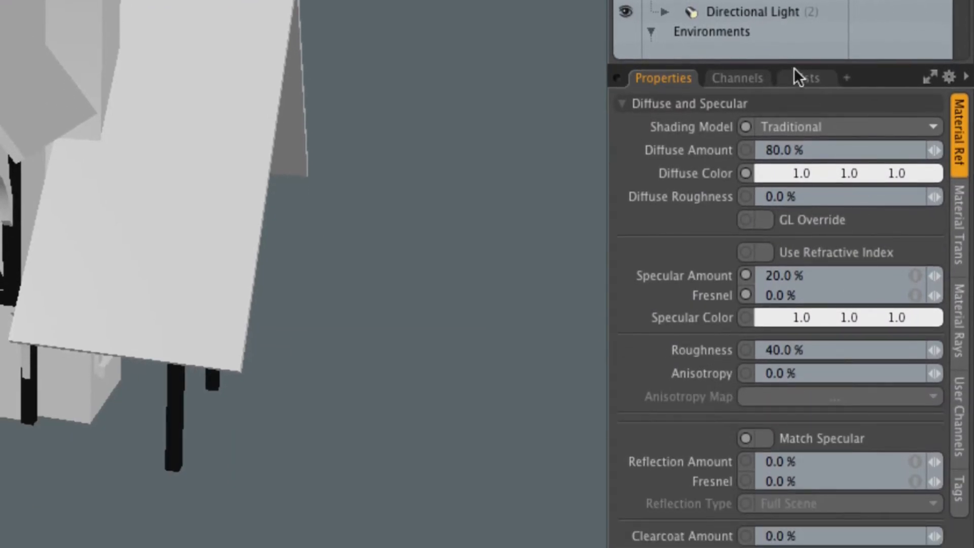
- Collapse the UV Maps group and expand the polygon statistics to list polygons by material
{"action": "left_click", "coordinate": [808, 87]}
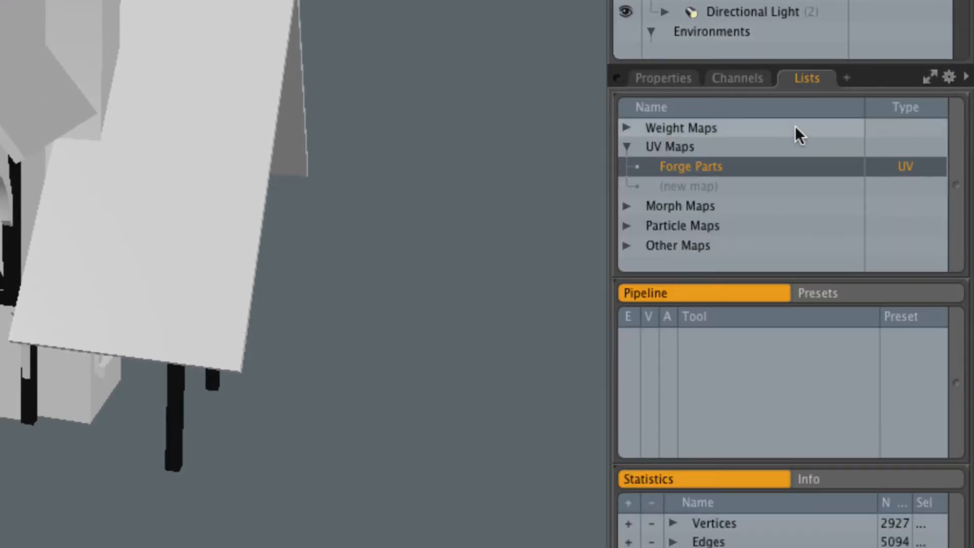
{"action": "left_click", "coordinate": [625, 146]}
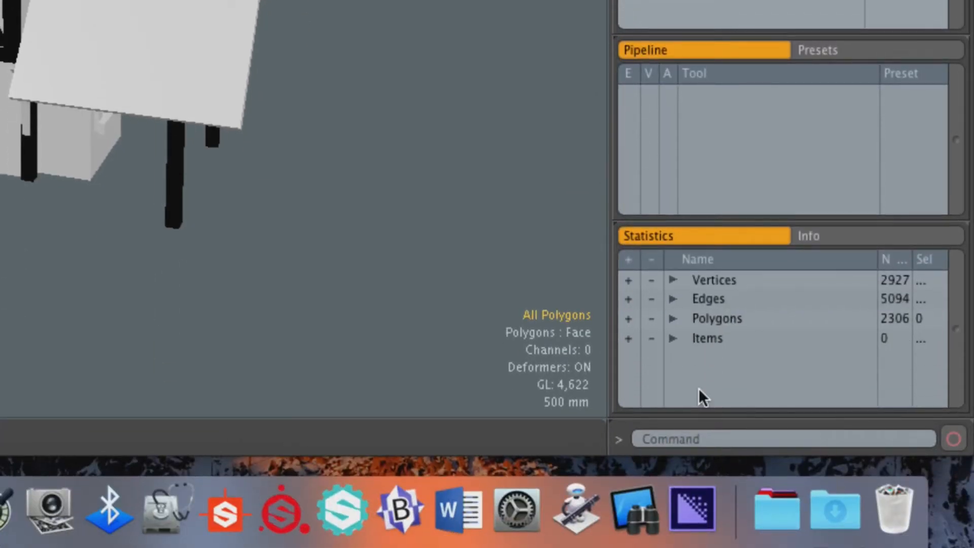
{"action": "left_click", "coordinate": [673, 318]}
{"action": "left_click_drag", "start_coordinate": [954, 304], "coordinate": [959, 348]}
{"action": "left_click", "coordinate": [687, 337]}
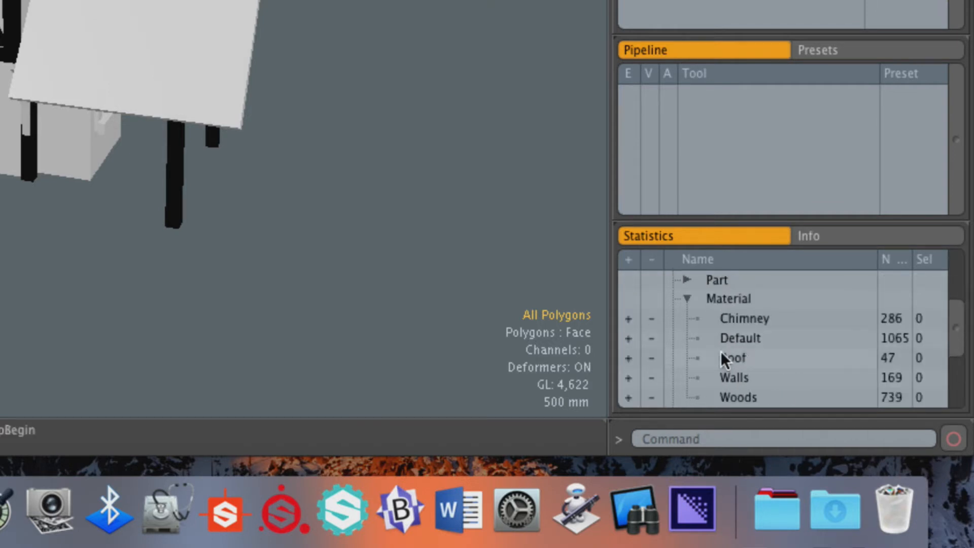
{"action": "left_click_drag", "start_coordinate": [952, 335], "coordinate": [957, 357]}
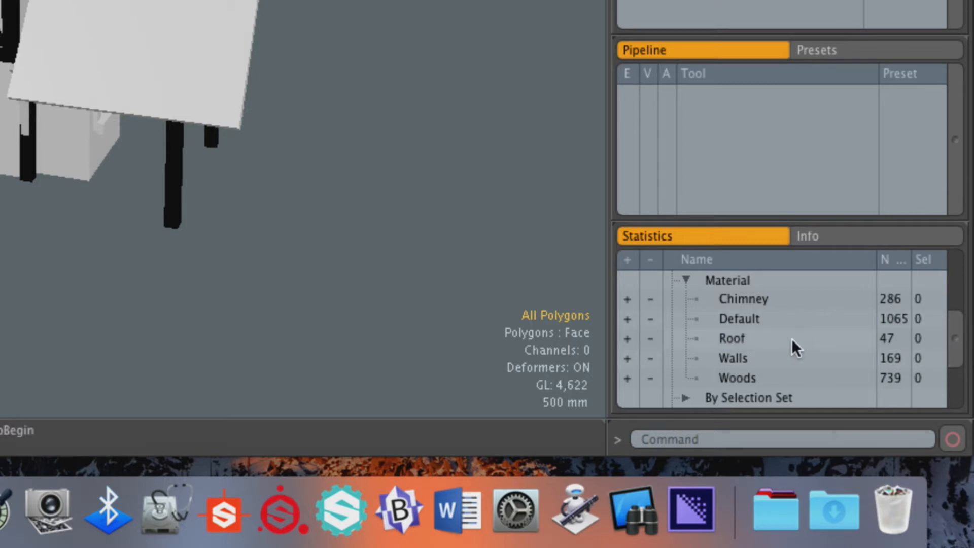
- Select all polygons with the Default material and examine from several sides where they sit on the house
{"action": "left_click", "coordinate": [627, 319]}
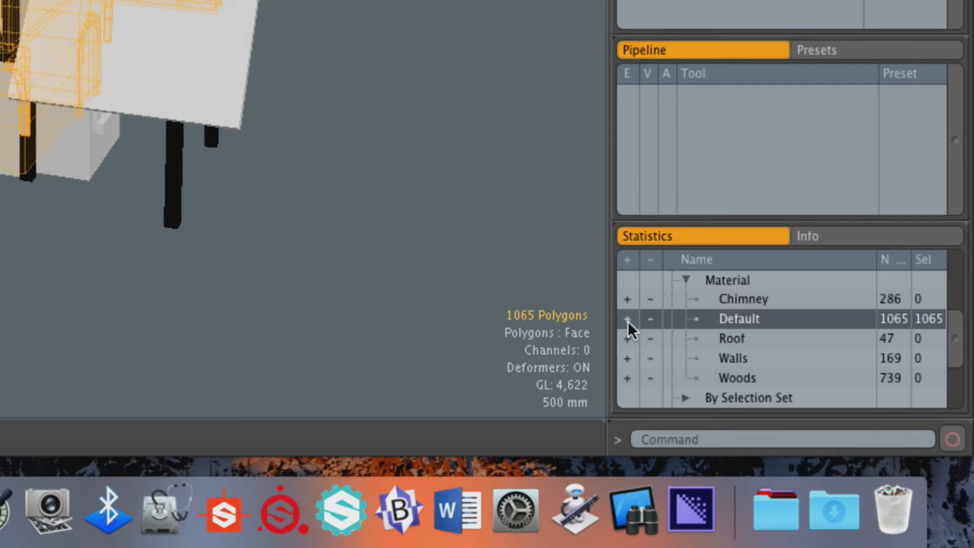
{"action": "left_click_drag", "start_coordinate": [410, 155], "coordinate": [551, 272], "text": "alt+shift"}
{"action": "left_click_drag", "start_coordinate": [550, 273], "coordinate": [641, 205], "text": "ctrl+alt"}
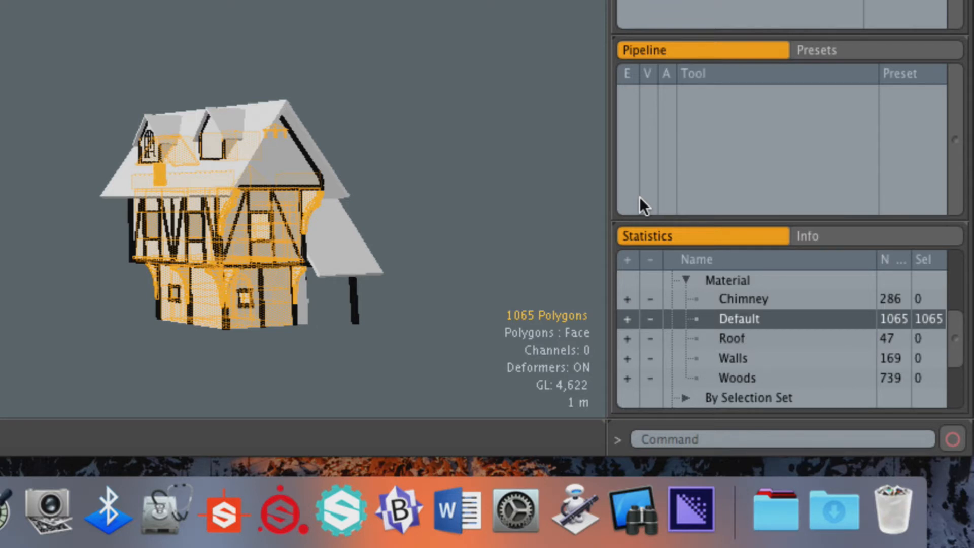
{"action": "left_click_drag", "start_coordinate": [425, 219], "coordinate": [249, 249], "text": "alt"}
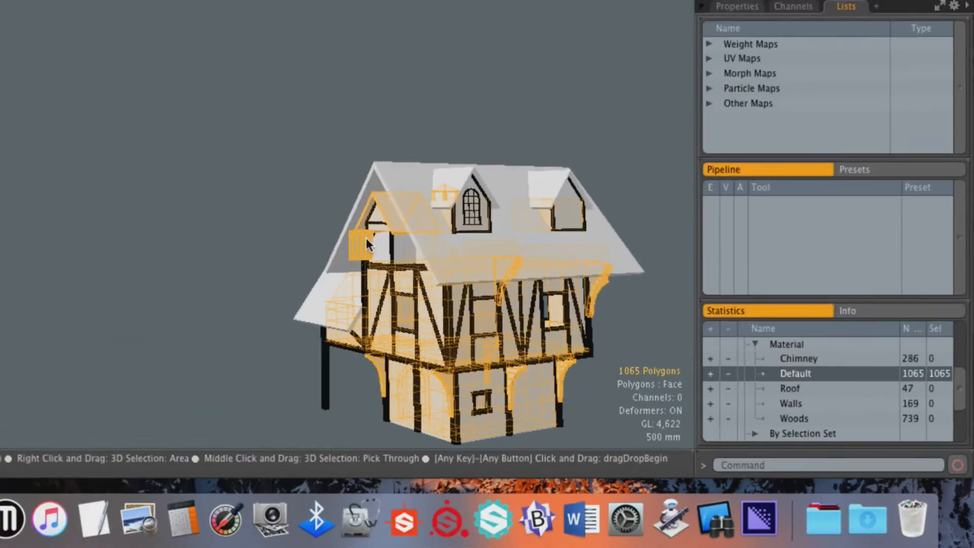
- Assign a new material named Misc Parts to the selected Default-material polygons and clear the polygon selection
{"action": "key", "text": "m"}
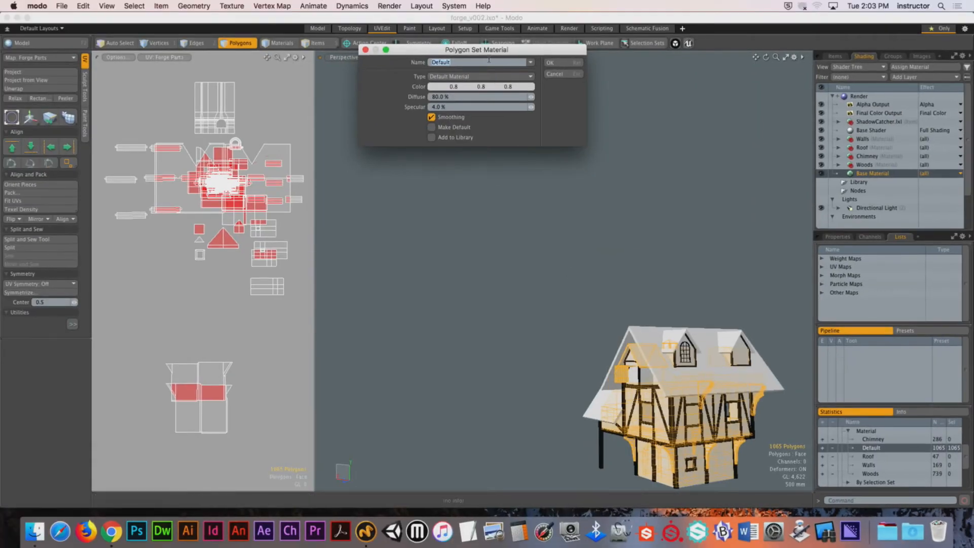
{"action": "left_click_drag", "start_coordinate": [487, 49], "coordinate": [496, 125]}
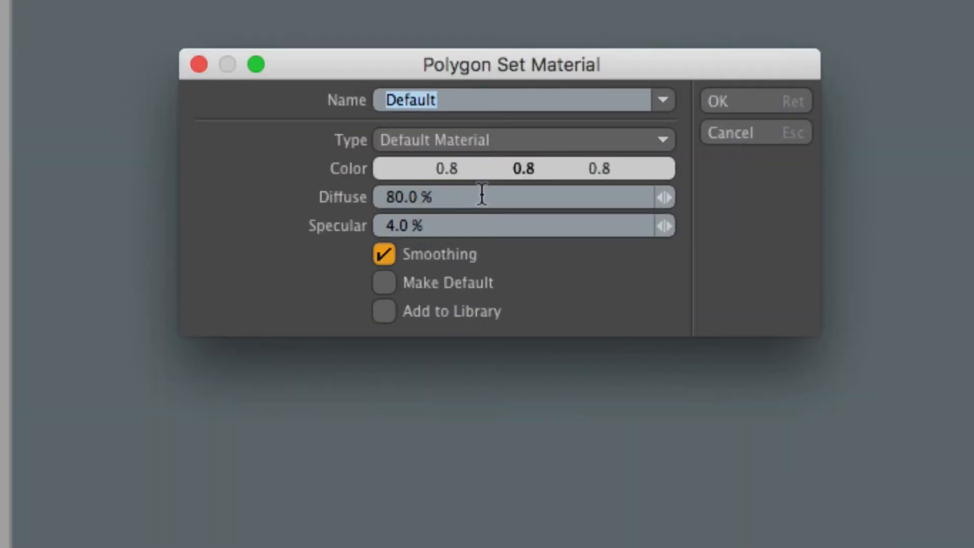
{"action": "type", "text": "Misc "}
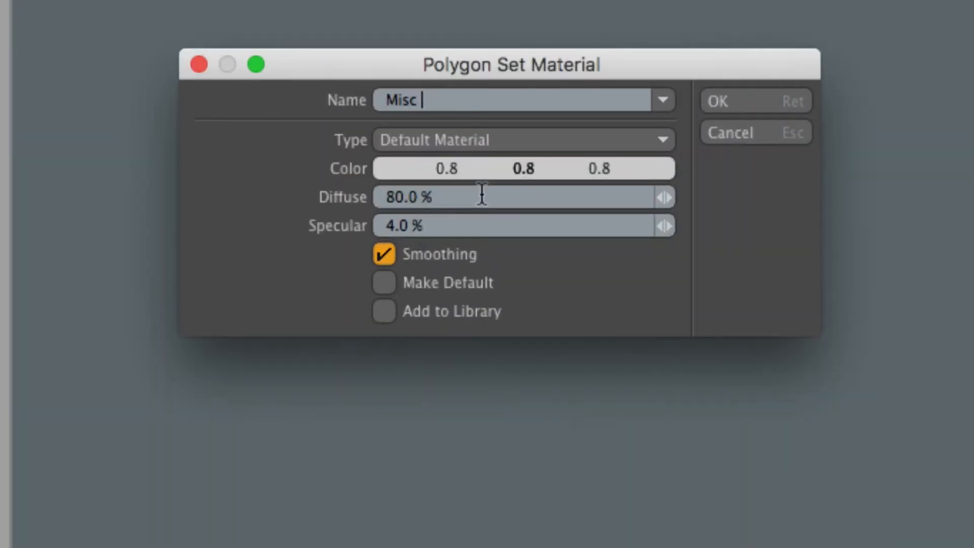
{"action": "type", "text": "Parts"}
{"action": "left_click", "coordinate": [725, 102]}
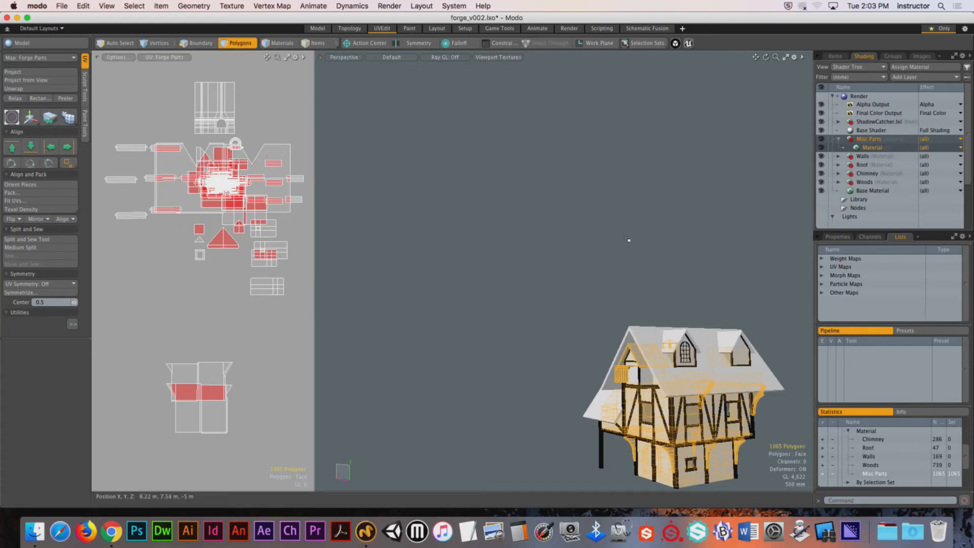
{"action": "left_click", "coordinate": [629, 243]}
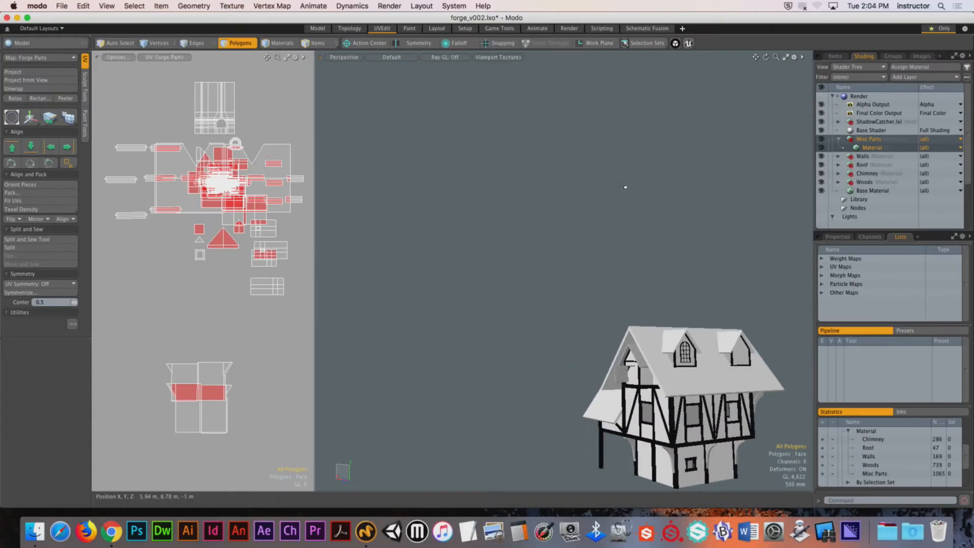
- Collapse the Misc Parts group in the shader tree and delete the Base Material
{"action": "left_click", "coordinate": [838, 139]}
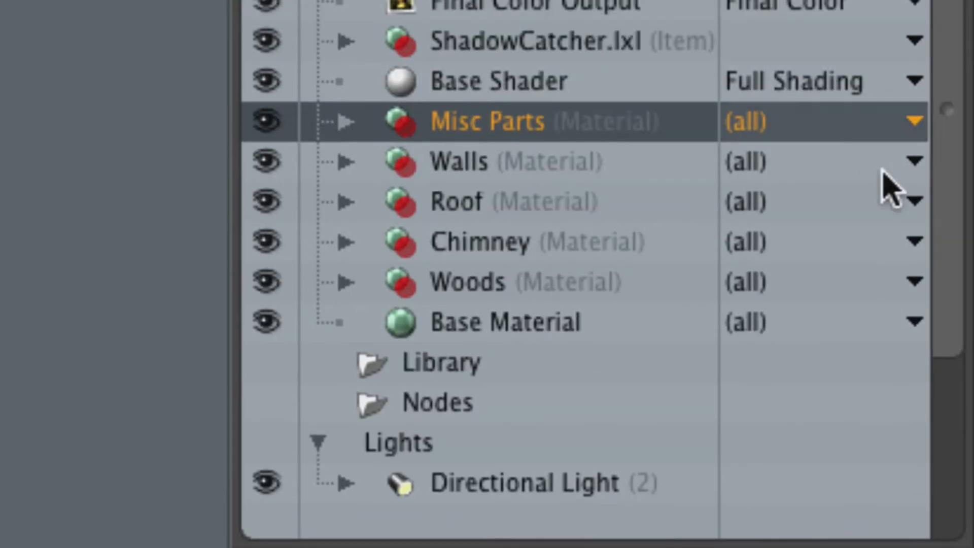
{"action": "left_click", "coordinate": [464, 228]}
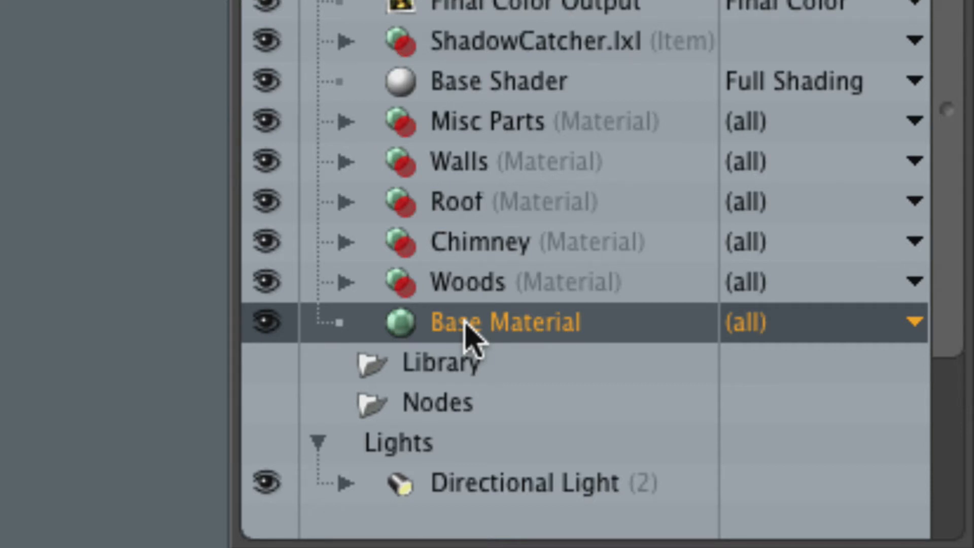
{"action": "right_click", "coordinate": [469, 338]}
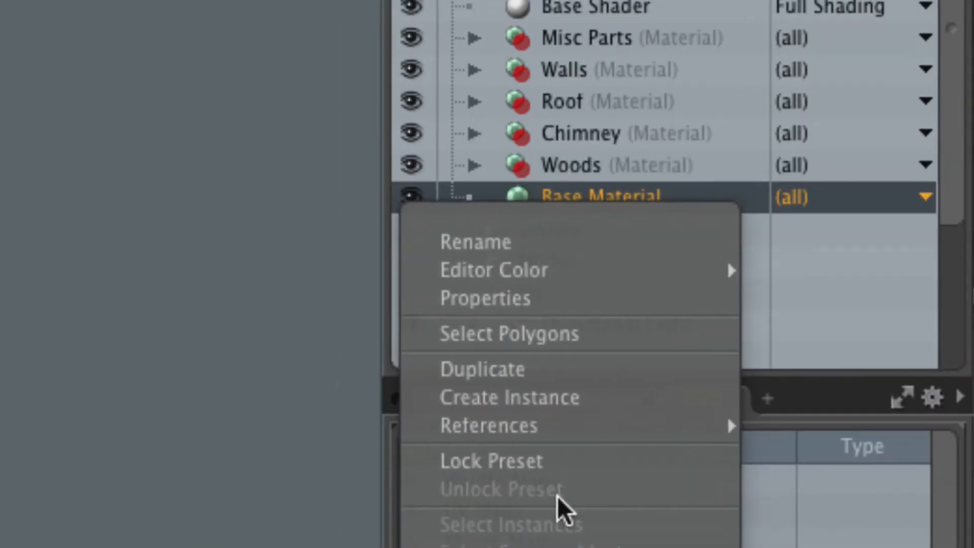
{"action": "left_click", "coordinate": [583, 398]}
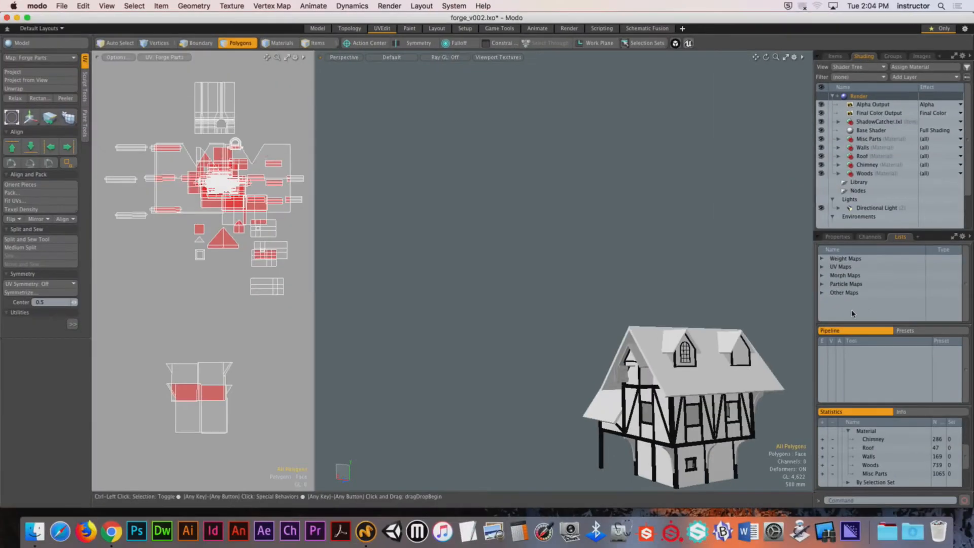
- Frame the whole house large in the 3D view and inspect it from the covered porch side
{"action": "left_click_drag", "start_coordinate": [311, 407], "coordinate": [0, 287], "text": "alt"}
{"action": "left_click_drag", "start_coordinate": [556, 259], "coordinate": [680, 265], "text": "alt+shift"}
{"action": "scroll", "coordinate": [382, 228], "scroll_direction": "up", "scroll_amount": 5}
{"action": "scroll", "coordinate": [673, 252], "scroll_direction": "down", "scroll_amount": 4}
{"action": "left_click_drag", "start_coordinate": [680, 265], "coordinate": [569, 259], "text": "alt"}
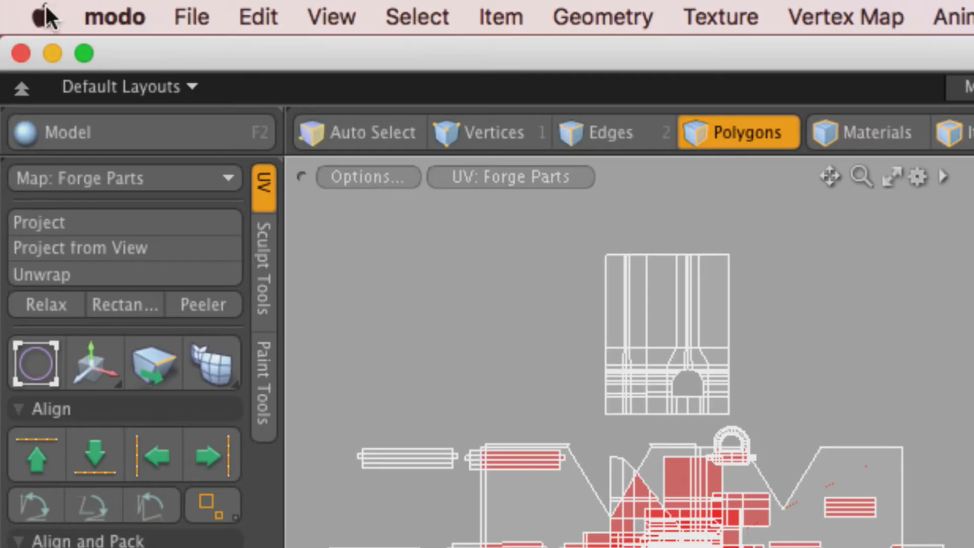
- Review the FBX I/O settings in the preferences and close them, with the house turned to its chimney side
{"action": "left_click", "coordinate": [135, 17]}
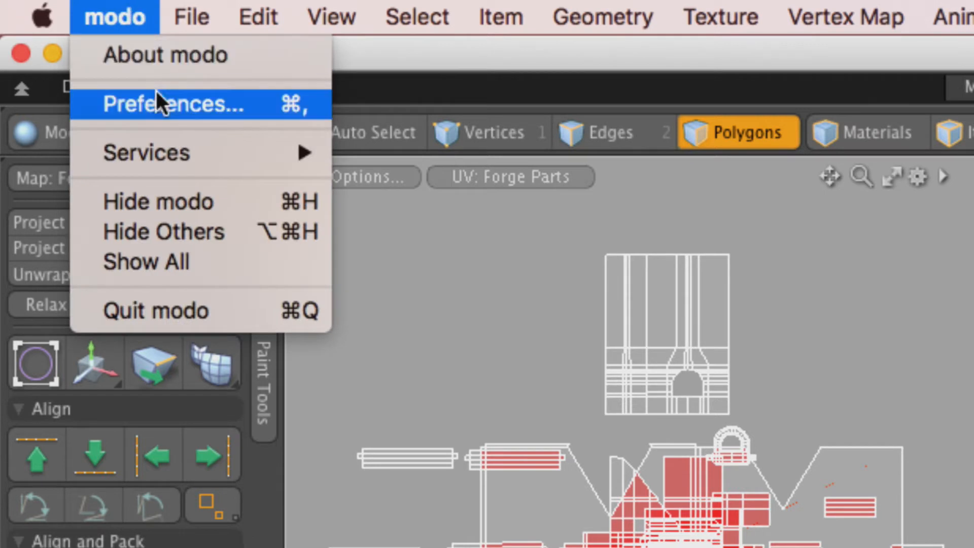
{"action": "left_click", "coordinate": [178, 104]}
{"action": "left_click_drag", "start_coordinate": [625, 143], "coordinate": [442, 67]}
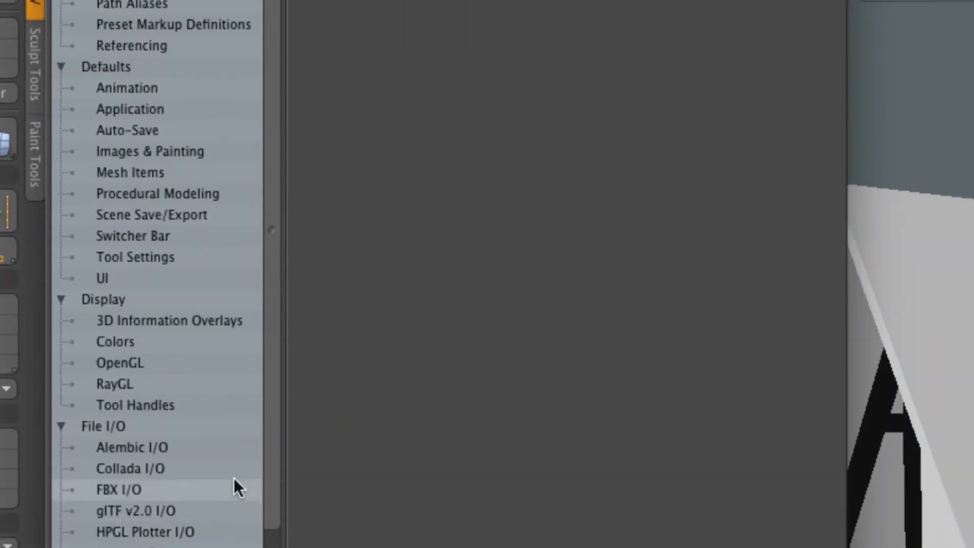
{"action": "left_click", "coordinate": [117, 489]}
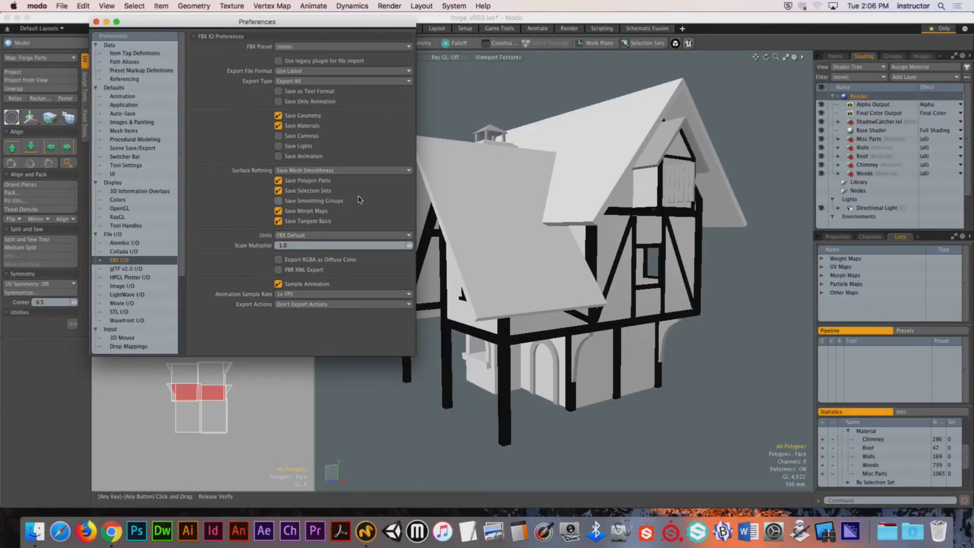
{"action": "left_click_drag", "start_coordinate": [99, 25], "coordinate": [136, 61]}
{"action": "left_click", "coordinate": [133, 57]}
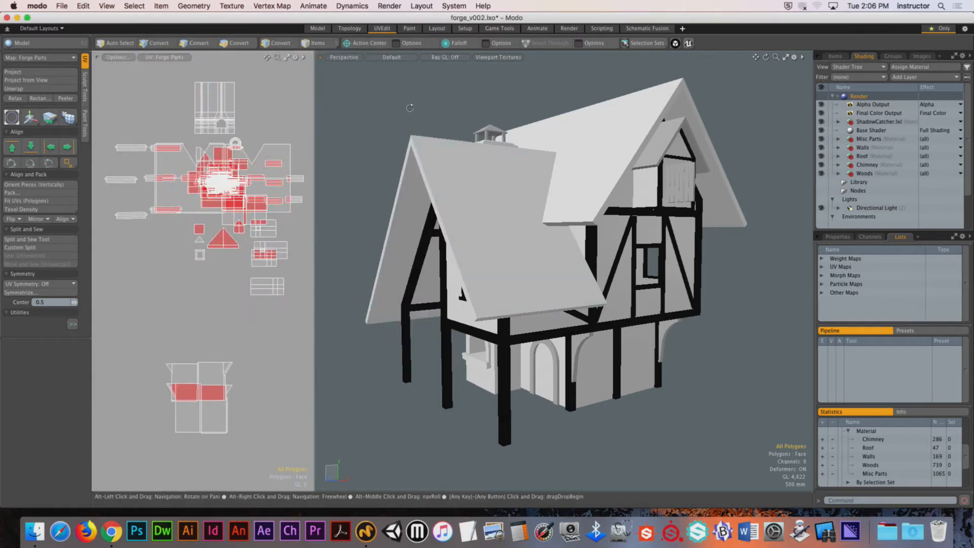
{"action": "left_click_drag", "start_coordinate": [532, 152], "coordinate": [479, 160], "text": "alt"}
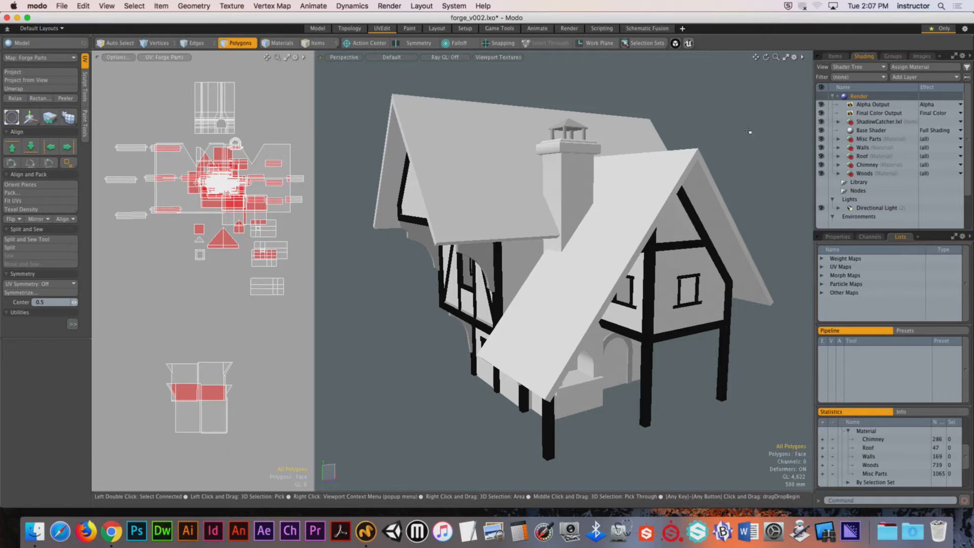
- Show the item list and view the export options for the Rough mesh layer without exporting it
{"action": "left_click", "coordinate": [835, 56]}
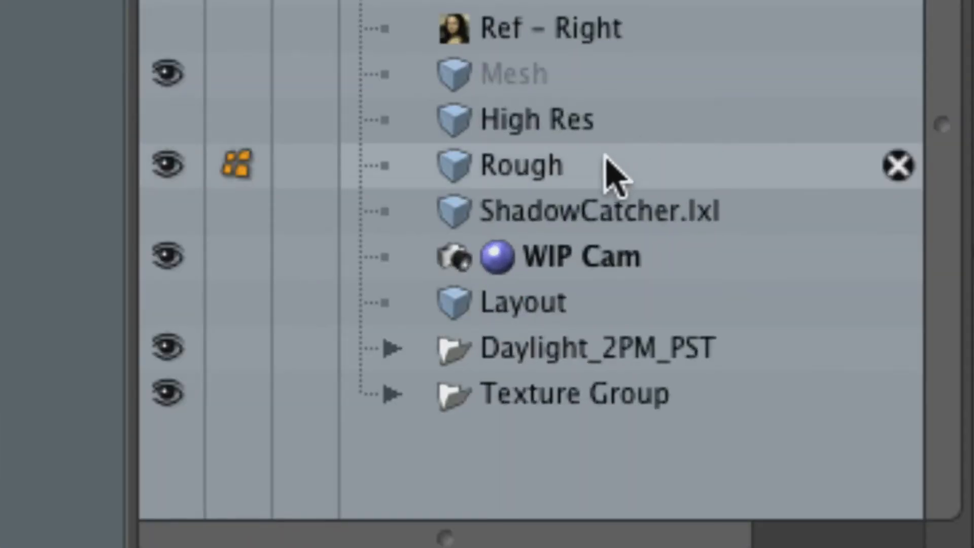
{"action": "left_click", "coordinate": [535, 166]}
{"action": "right_click", "coordinate": [538, 175]}
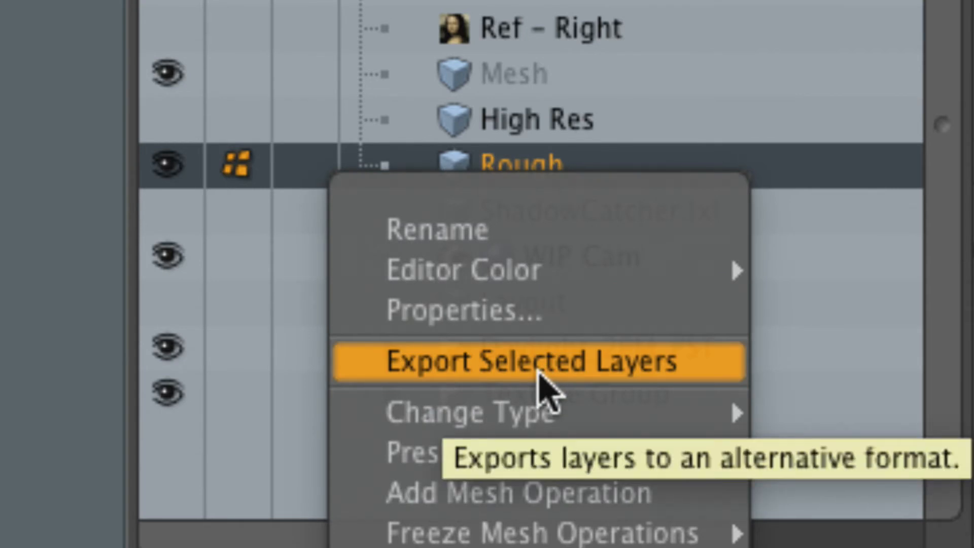
{"action": "left_click", "coordinate": [539, 374]}
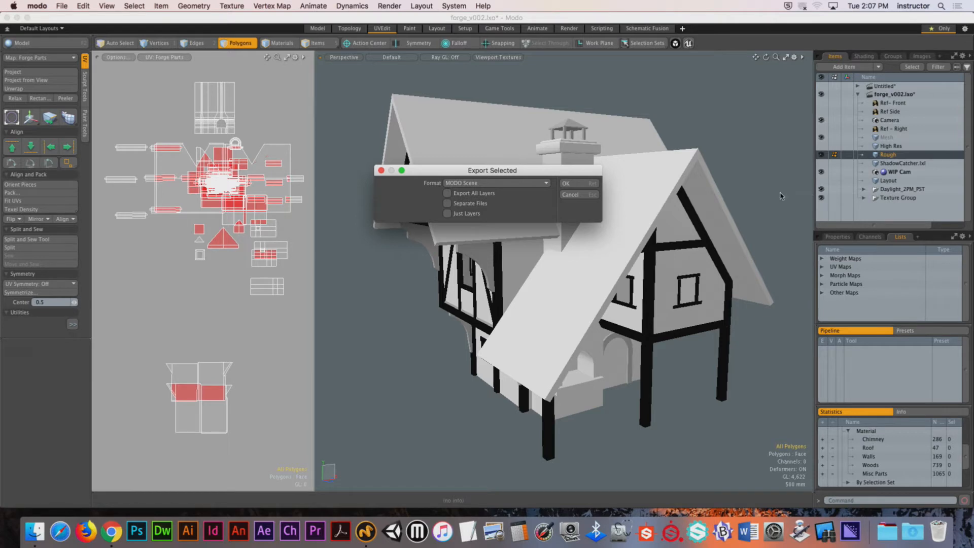
{"action": "left_click", "coordinate": [570, 194]}
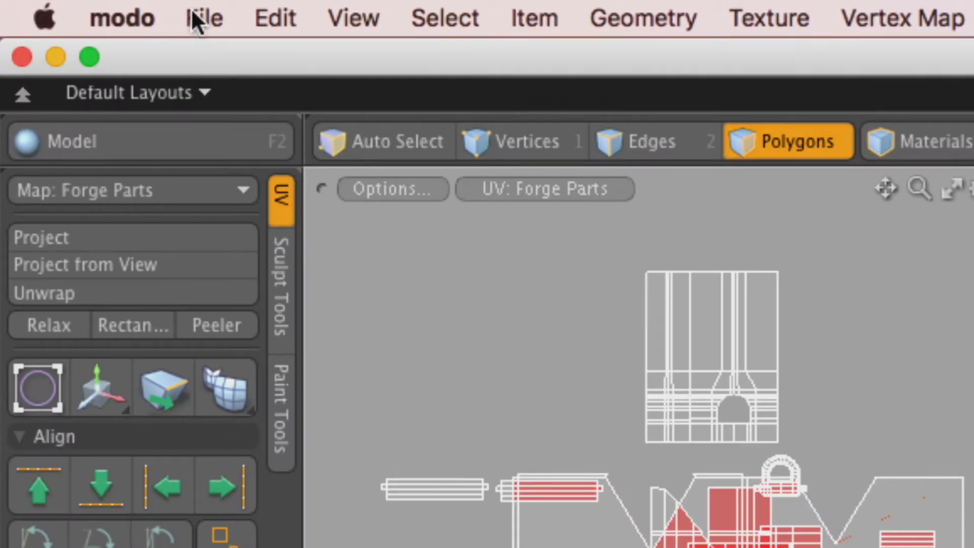
{"action": "left_click", "coordinate": [191, 11]}
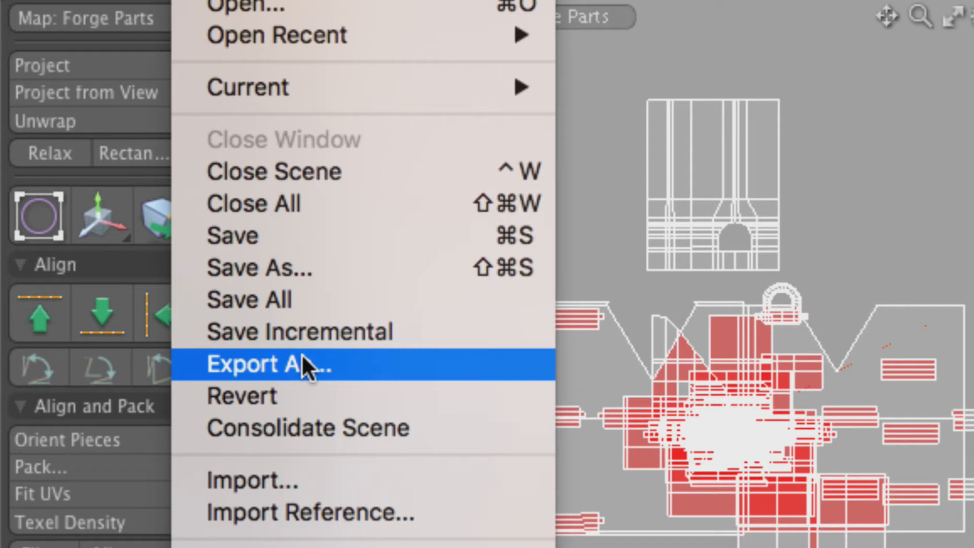
{"action": "left_click", "coordinate": [888, 234]}
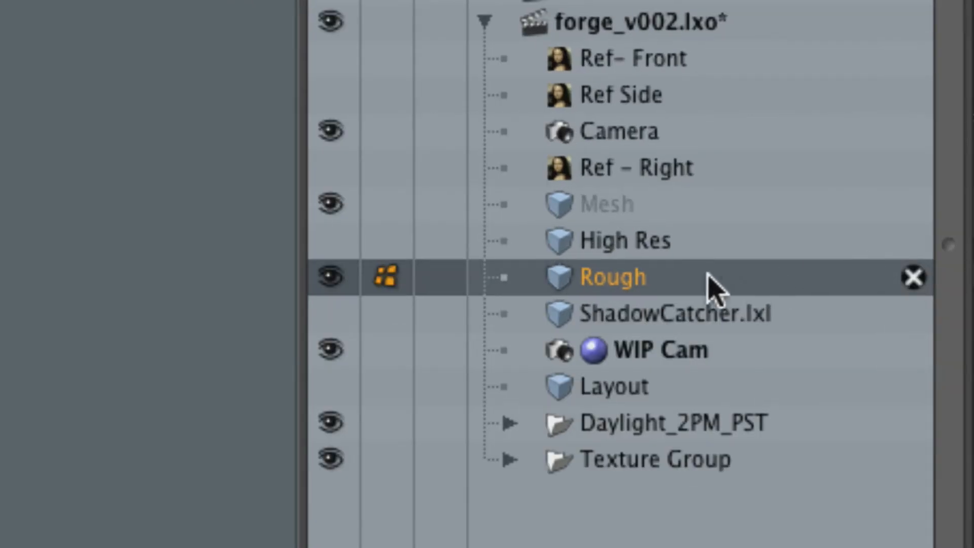
{"action": "left_click", "coordinate": [686, 246], "text": "shift"}
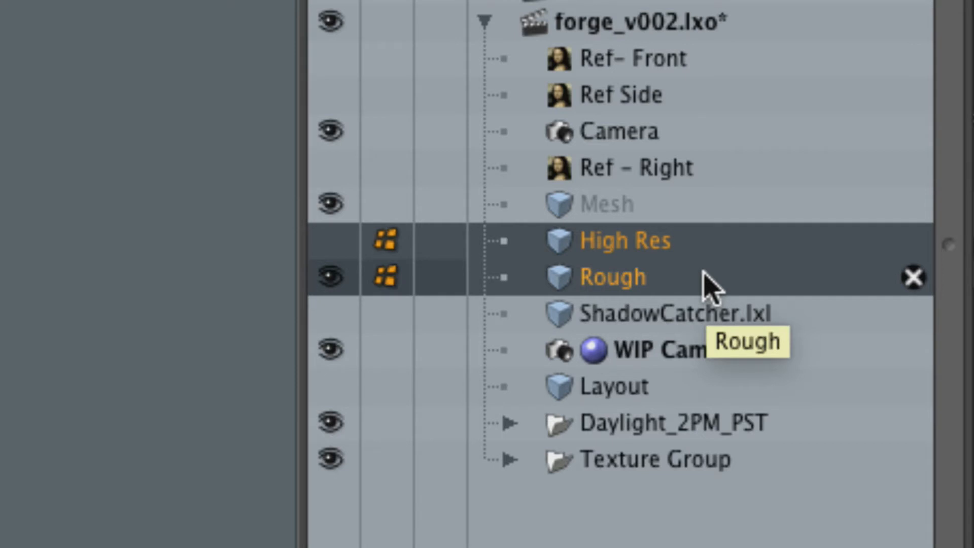
{"action": "right_click", "coordinate": [682, 243]}
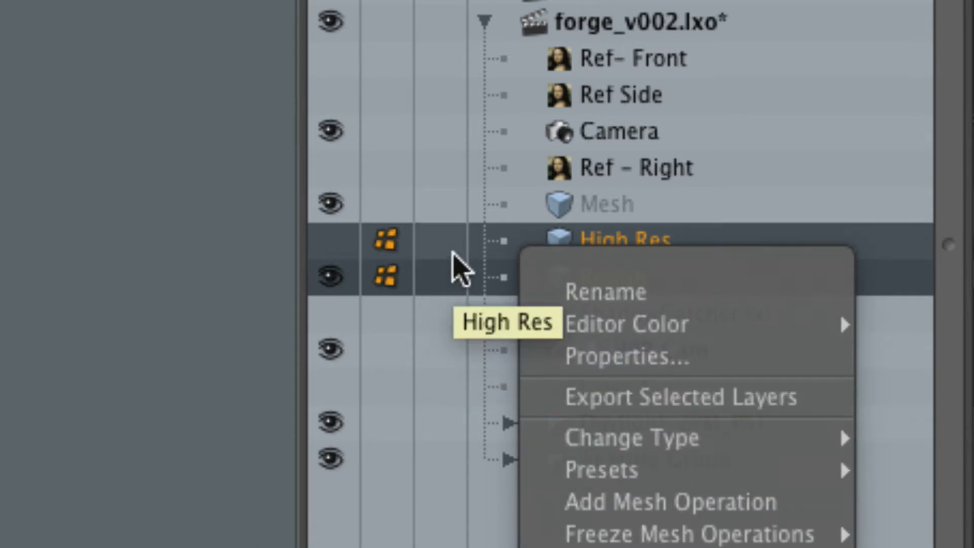
{"action": "left_click", "coordinate": [452, 252]}
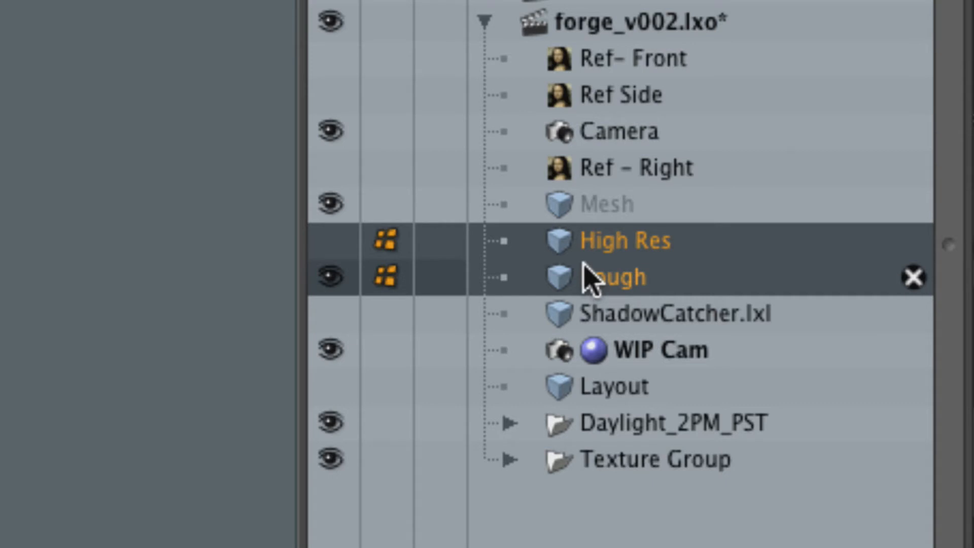
- Export only the Rough mesh layer as Autodesk FBX 2018 to the Desktop, named forge, and clear the item selection
{"action": "left_click", "coordinate": [588, 278]}
{"action": "right_click", "coordinate": [601, 281]}
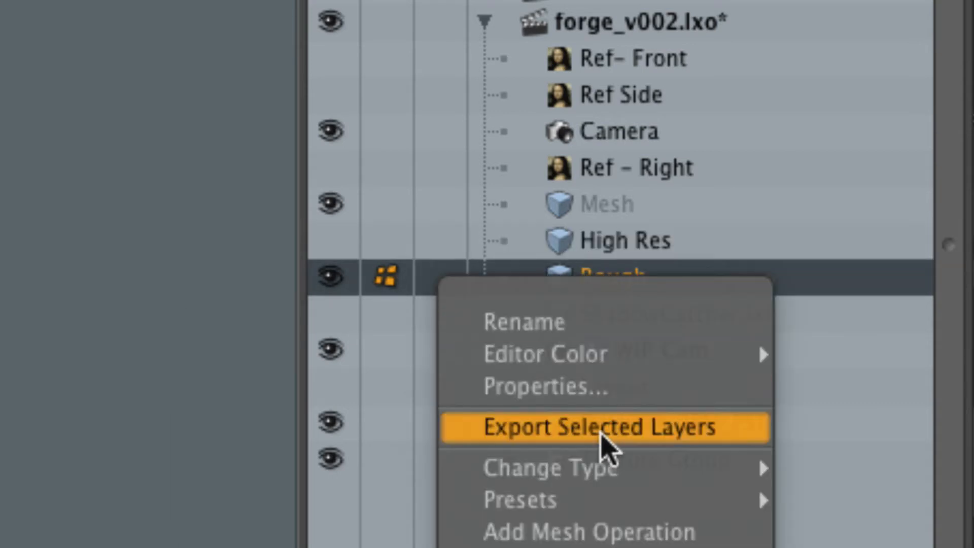
{"action": "left_click", "coordinate": [606, 444]}
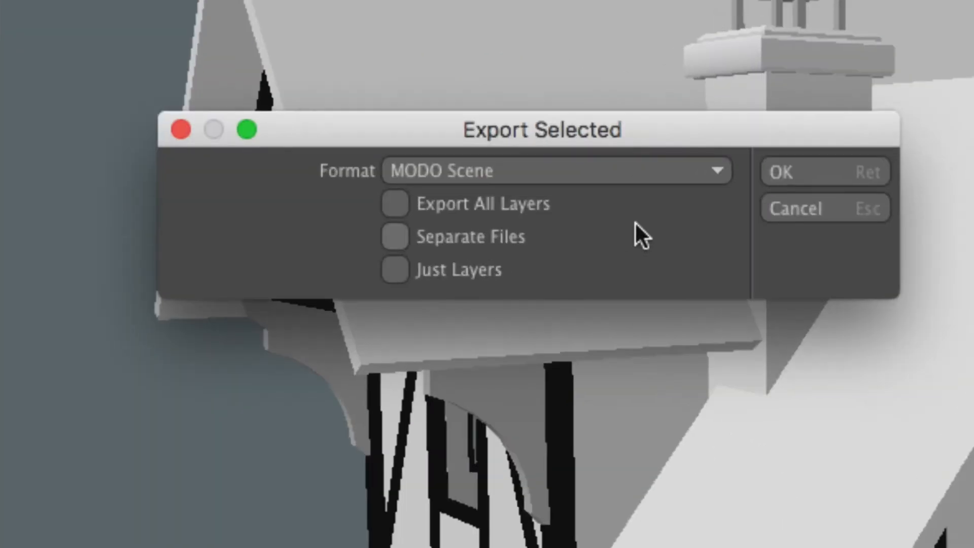
{"action": "left_click", "coordinate": [624, 170]}
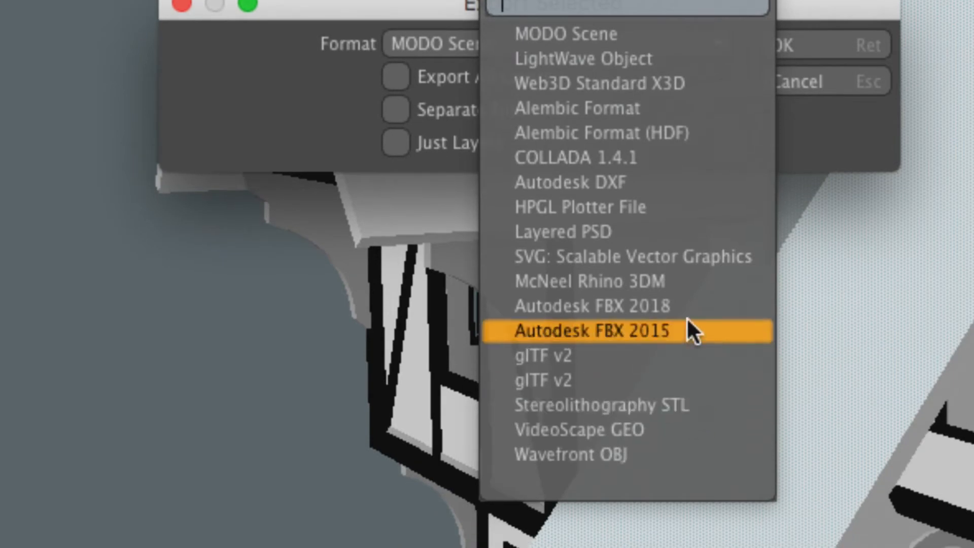
{"action": "left_click", "coordinate": [634, 307]}
{"action": "left_click", "coordinate": [792, 45]}
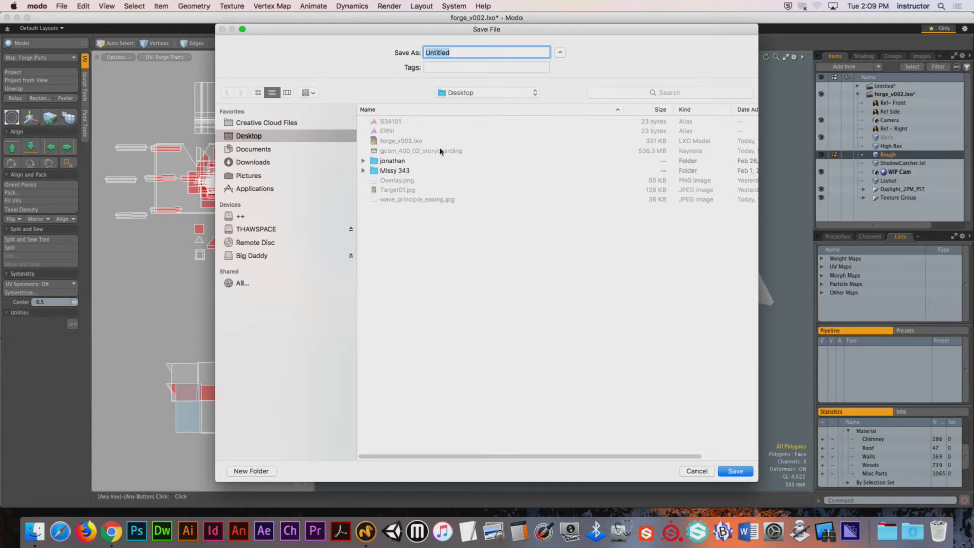
{"action": "type", "text": "forge"}
{"action": "left_click", "coordinate": [734, 471]}
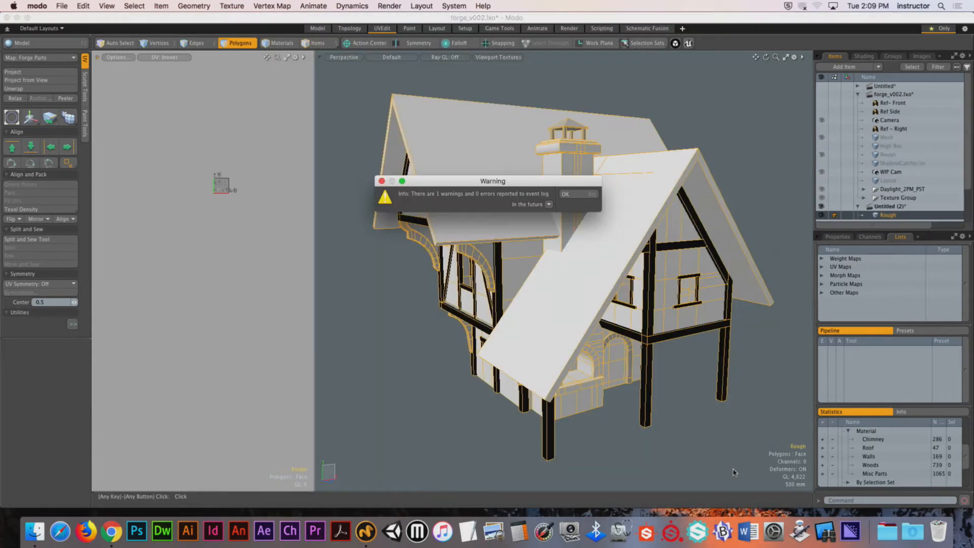
{"action": "left_click", "coordinate": [566, 194]}
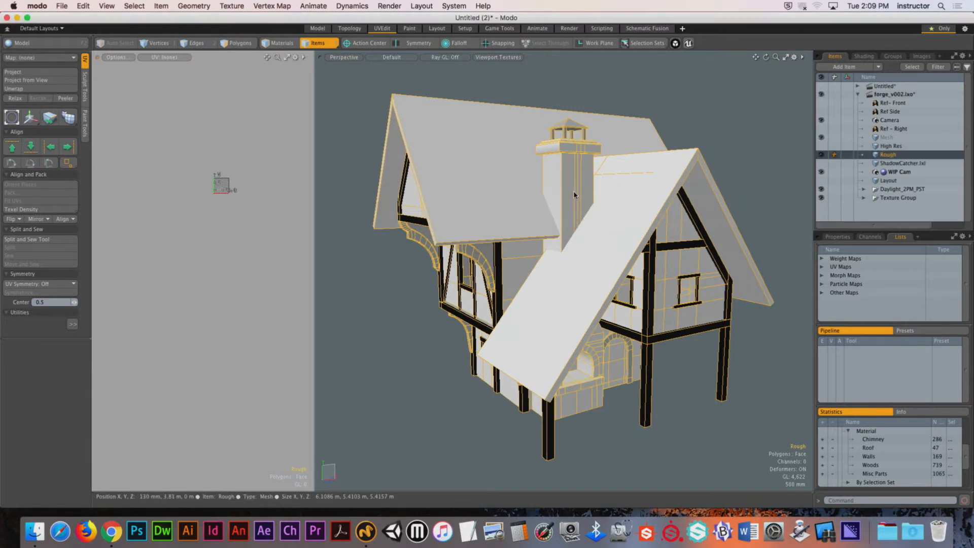
{"action": "left_click", "coordinate": [368, 152]}
- Hide Modo, place the exported forge.fbx in an empty area of the desktop, and return to Modo
{"action": "left_click", "coordinate": [36, 5]}
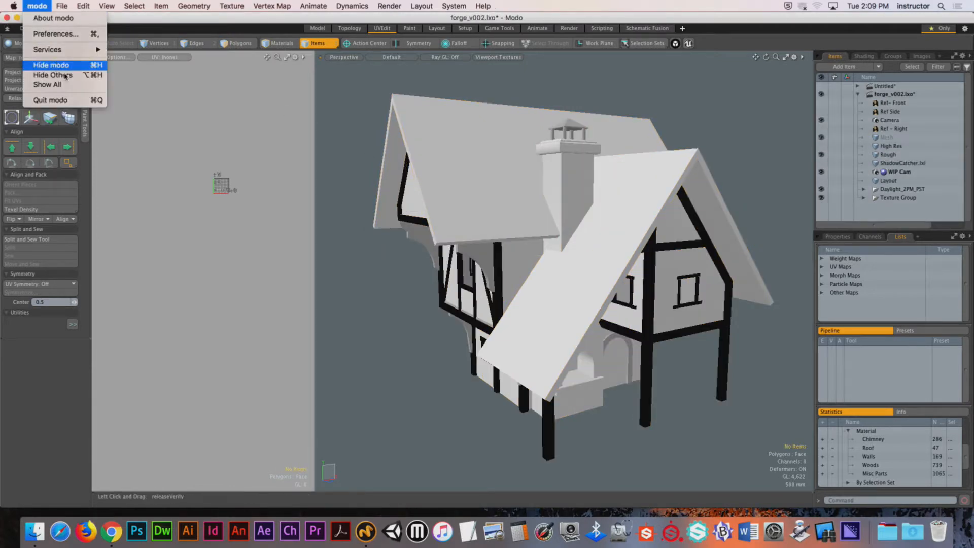
{"action": "left_click", "coordinate": [53, 65]}
{"action": "left_click_drag", "start_coordinate": [882, 150], "coordinate": [508, 150]}
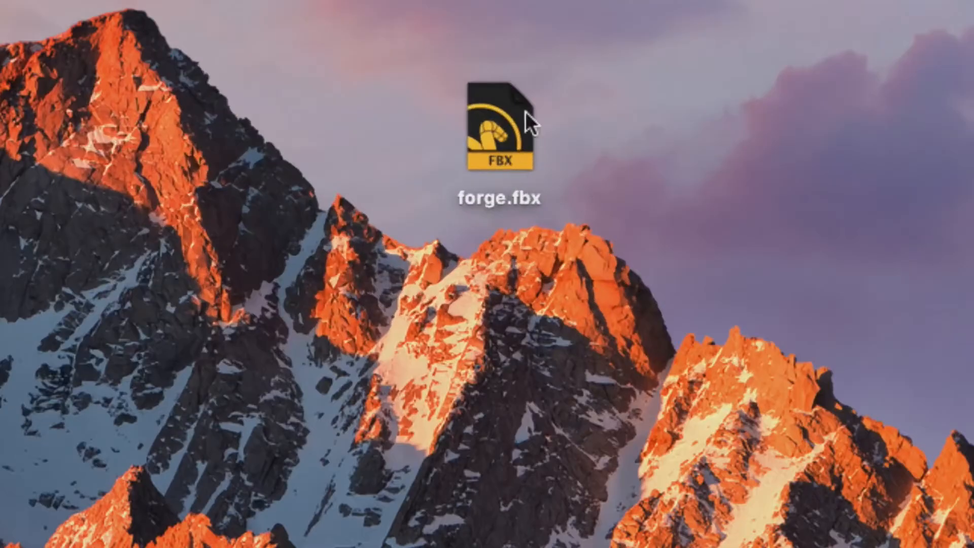
{"action": "left_click", "coordinate": [516, 137]}
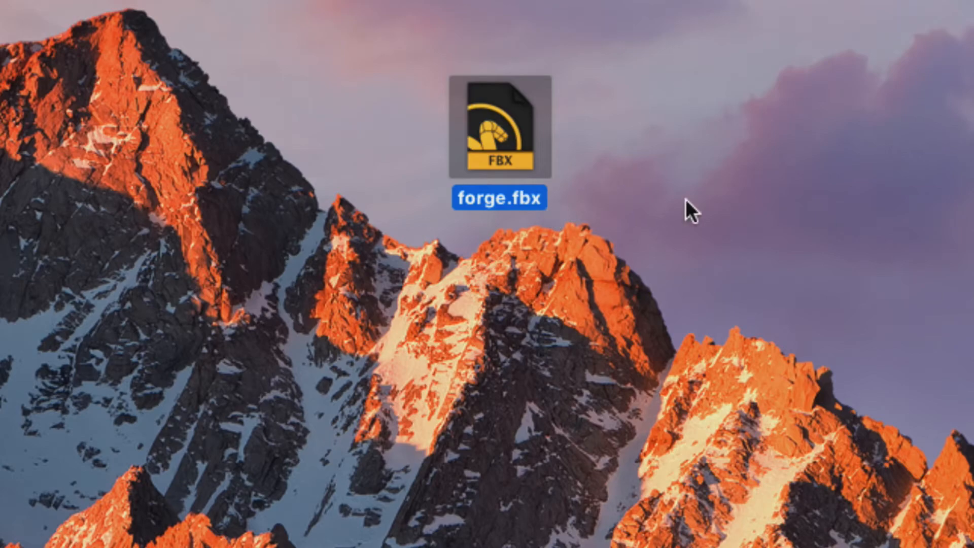
{"action": "left_click", "coordinate": [715, 191]}
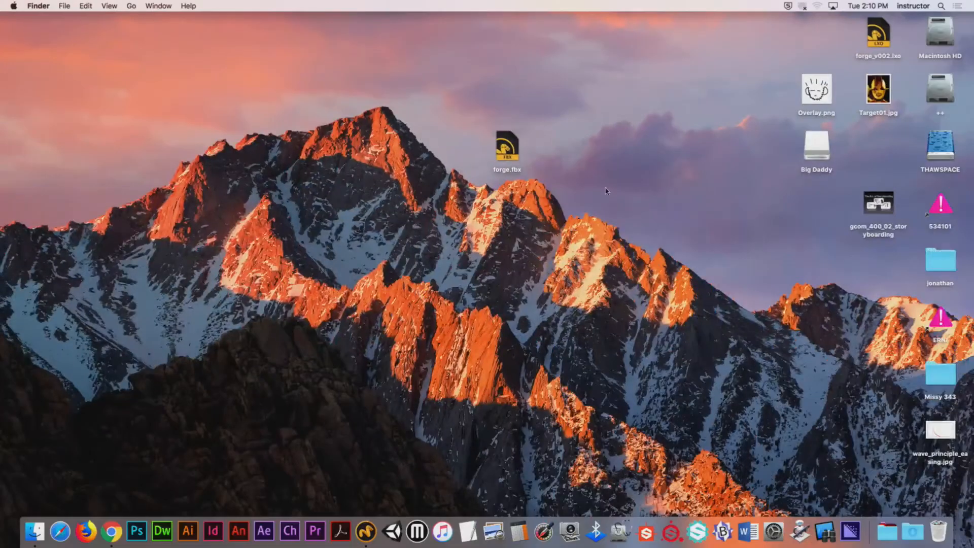
{"action": "left_click", "coordinate": [366, 533]}
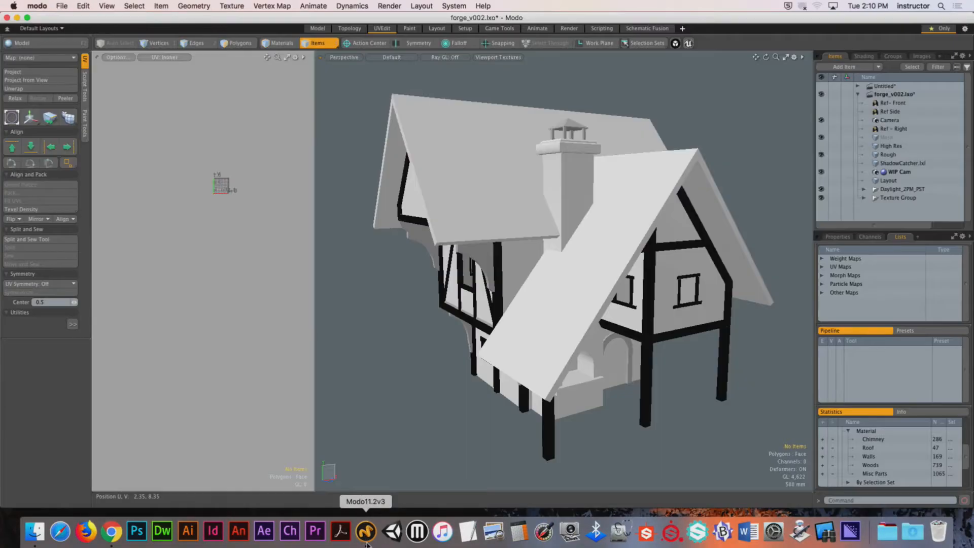
- Review the available export formats for the Rough mesh layer, cancel the export and clear the item selection
{"action": "right_click", "coordinate": [926, 155]}
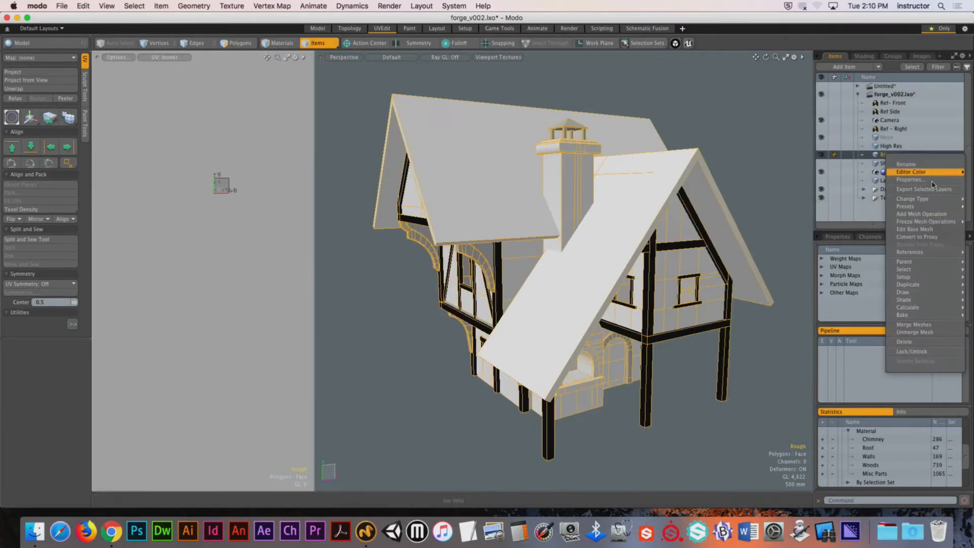
{"action": "left_click", "coordinate": [913, 188]}
{"action": "left_click", "coordinate": [477, 184]}
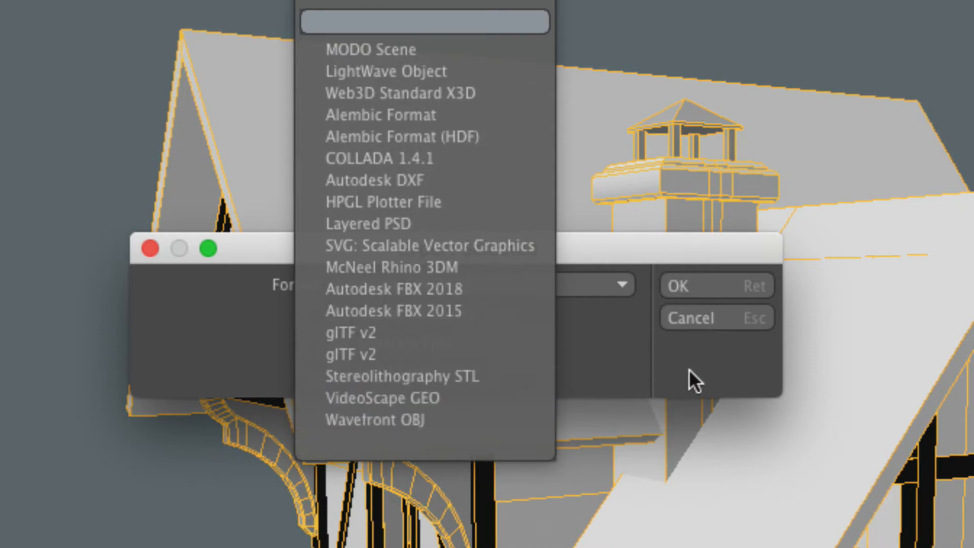
{"action": "left_click", "coordinate": [617, 391]}
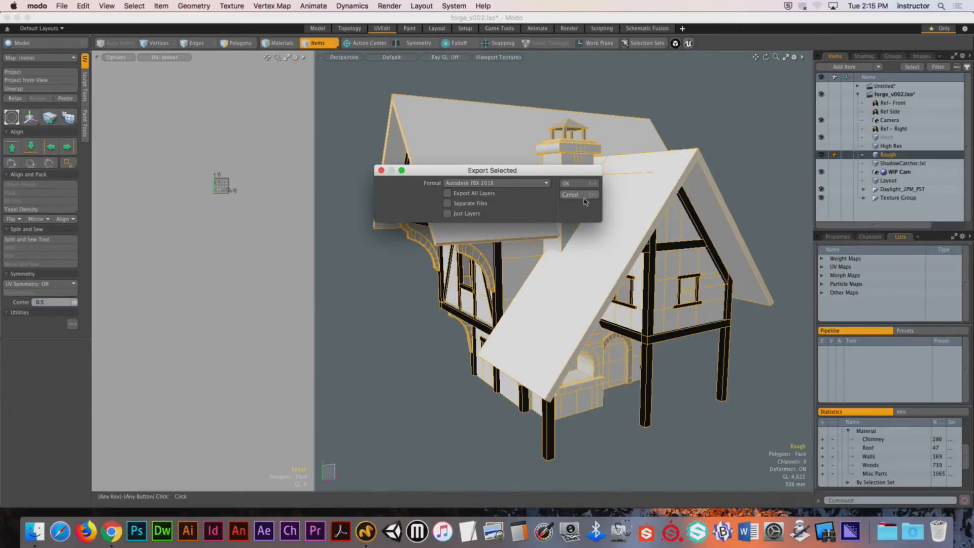
{"action": "left_click", "coordinate": [698, 319]}
{"action": "left_click", "coordinate": [348, 126]}
- Hide Modo and locate the exported forge.fbx on the desktop, leaving it deselected
{"action": "left_click", "coordinate": [37, 6]}
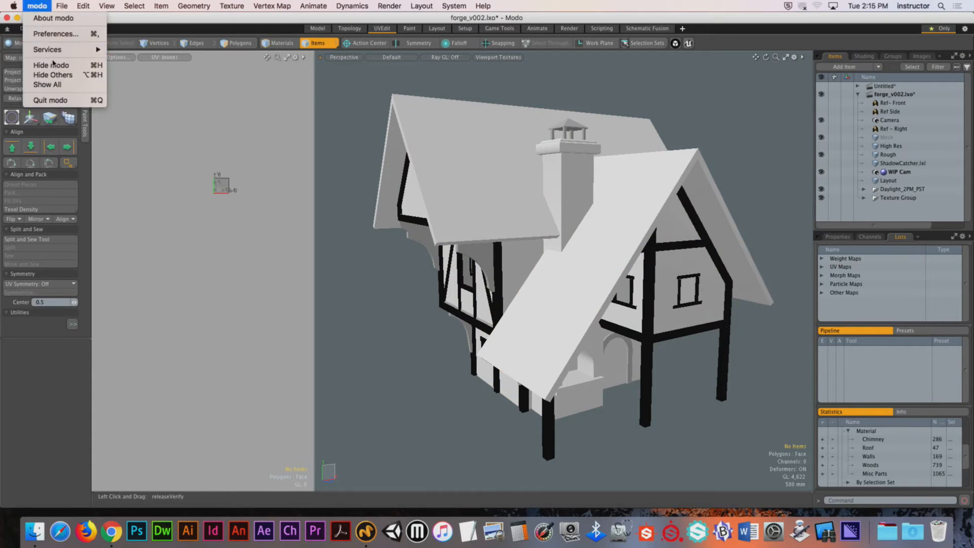
{"action": "left_click", "coordinate": [56, 66]}
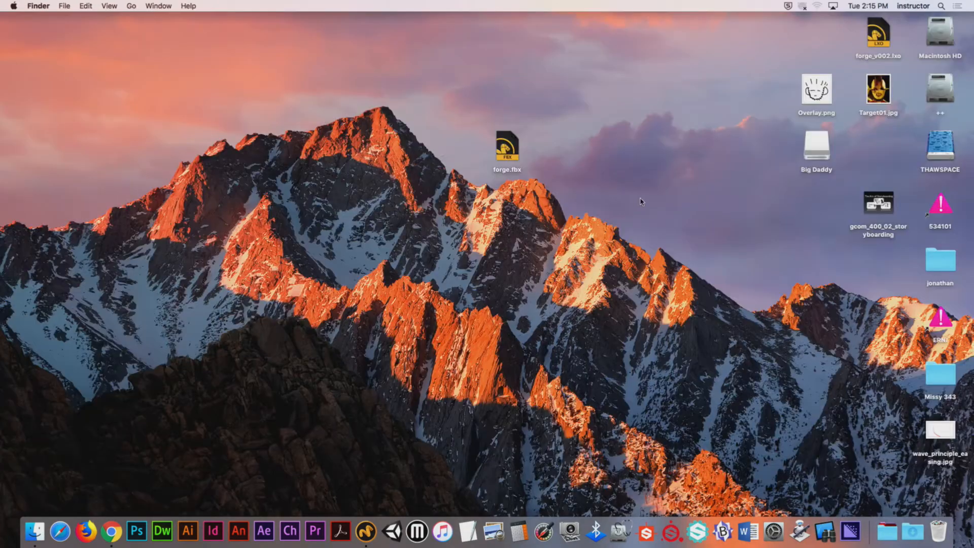
{"action": "left_click", "coordinate": [506, 146]}
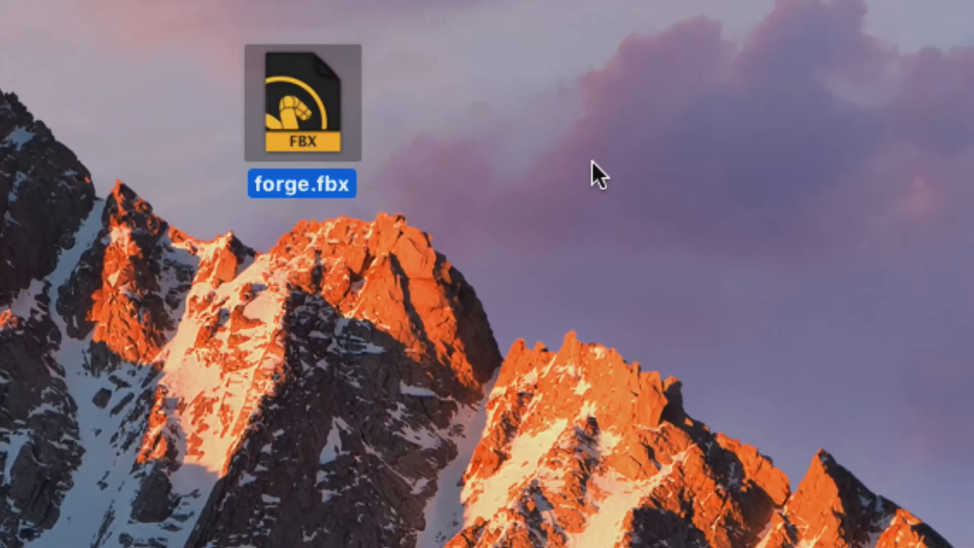
{"action": "left_click", "coordinate": [591, 163]}
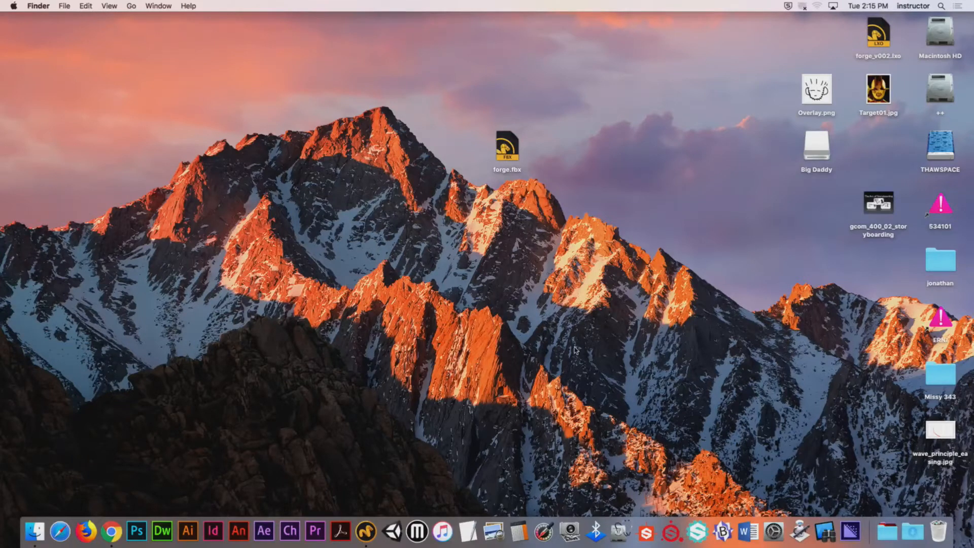
- Launch Unity and create a new 3D project named PATS_FORGE on the Desktop
{"action": "left_click", "coordinate": [392, 530]}
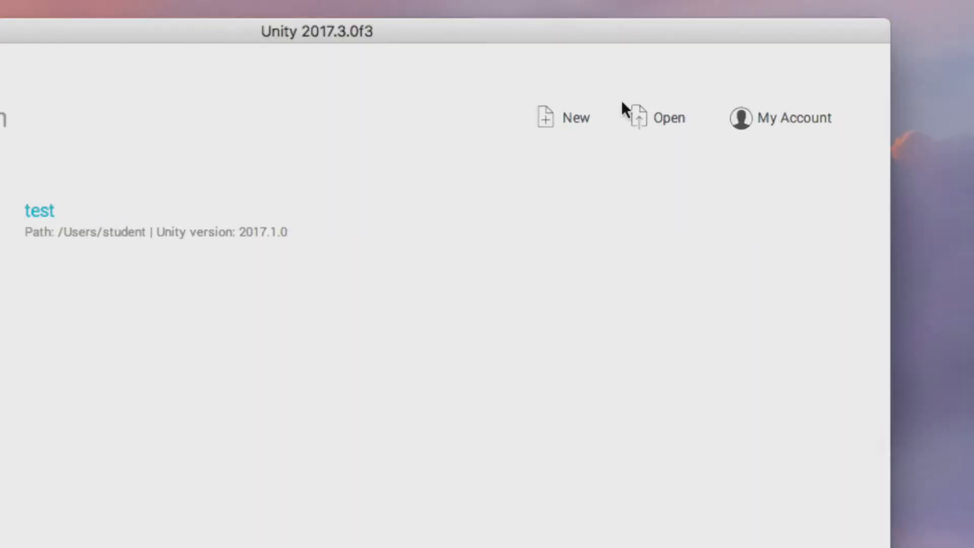
{"action": "left_click", "coordinate": [552, 133]}
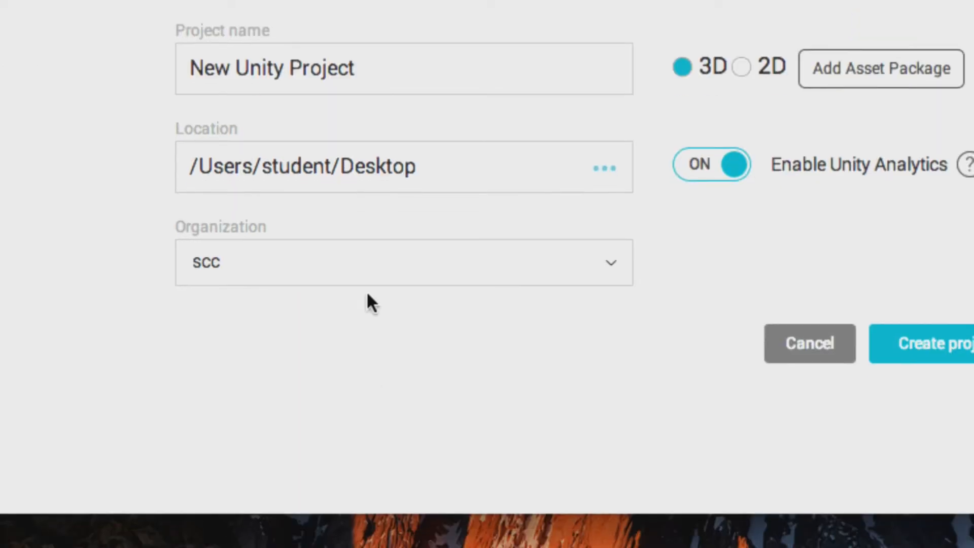
{"action": "left_click_drag", "start_coordinate": [372, 241], "coordinate": [53, 239]}
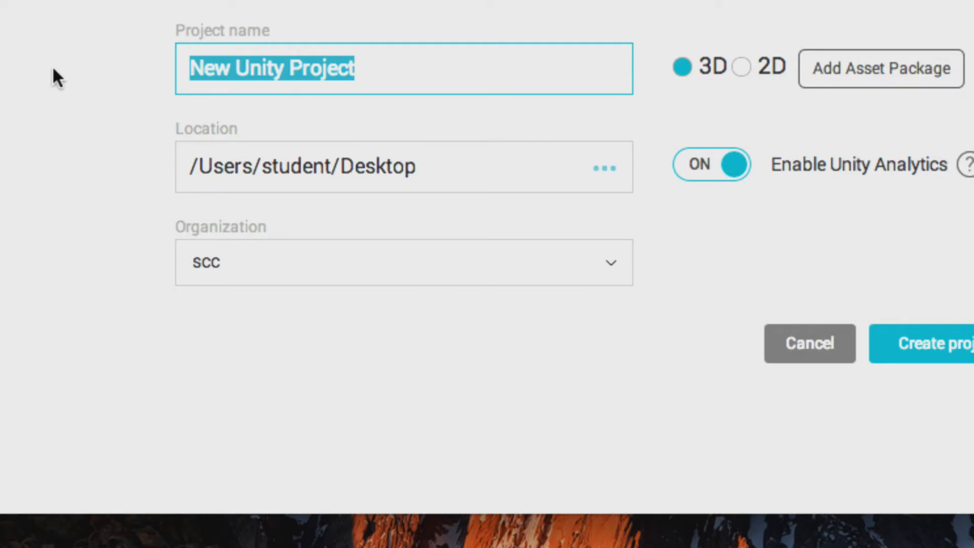
{"action": "type", "text": "PATS_"}
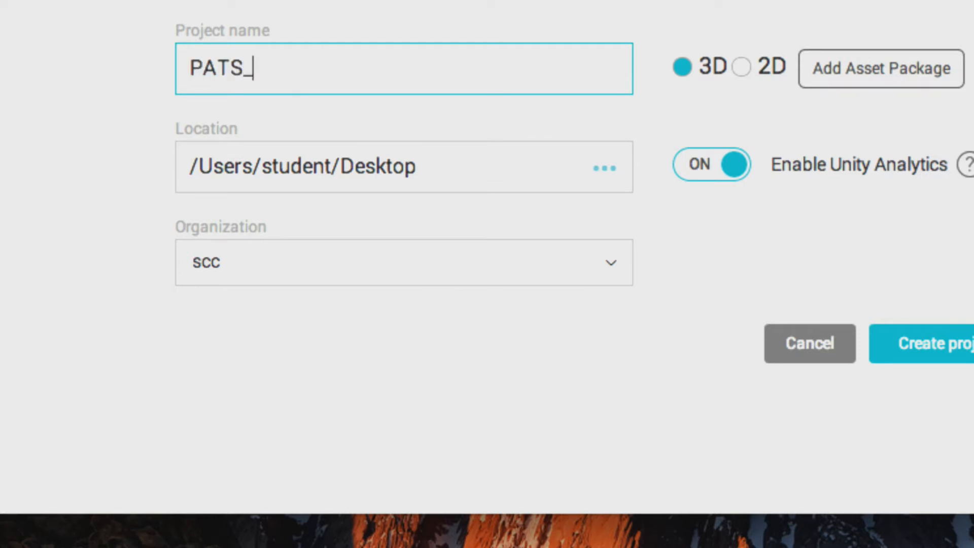
{"action": "type", "text": "FORGE"}
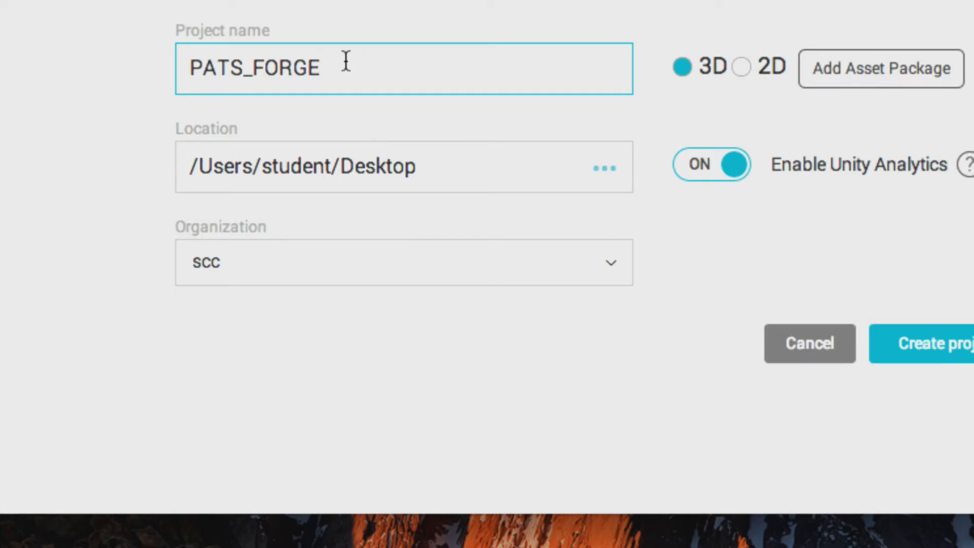
{"action": "left_click_drag", "start_coordinate": [343, 61], "coordinate": [54, 116]}
{"action": "left_click", "coordinate": [397, 159]}
{"action": "left_click_drag", "start_coordinate": [397, 158], "coordinate": [209, 250]}
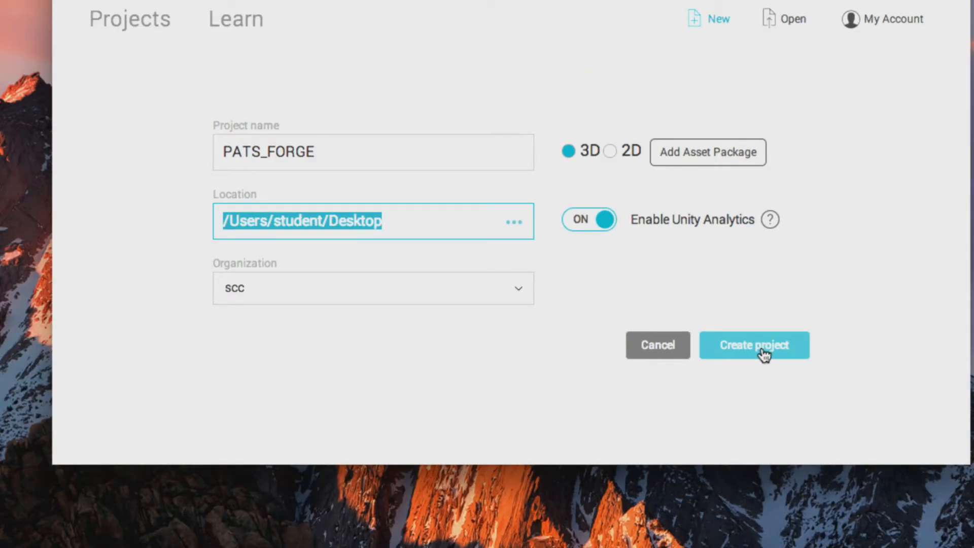
{"action": "left_click", "coordinate": [767, 350]}
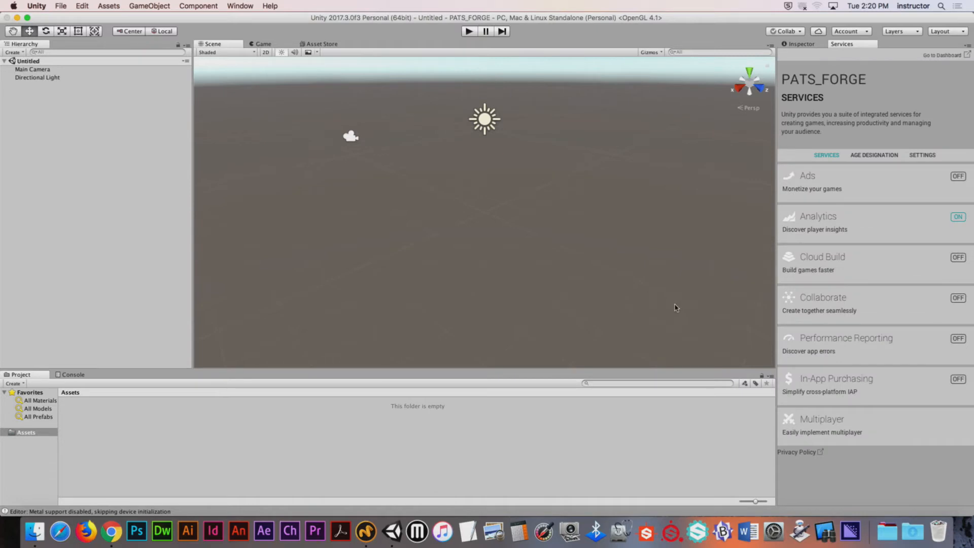
- Hide Unity and place the PATS_FORGE project folder beside forge.fbx on the desktop
{"action": "left_click", "coordinate": [36, 6]}
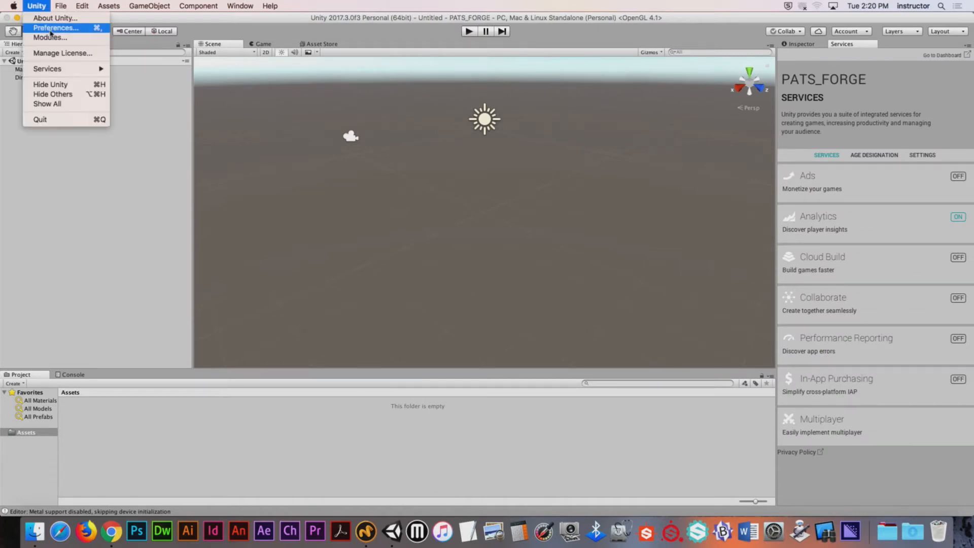
{"action": "left_click", "coordinate": [65, 85]}
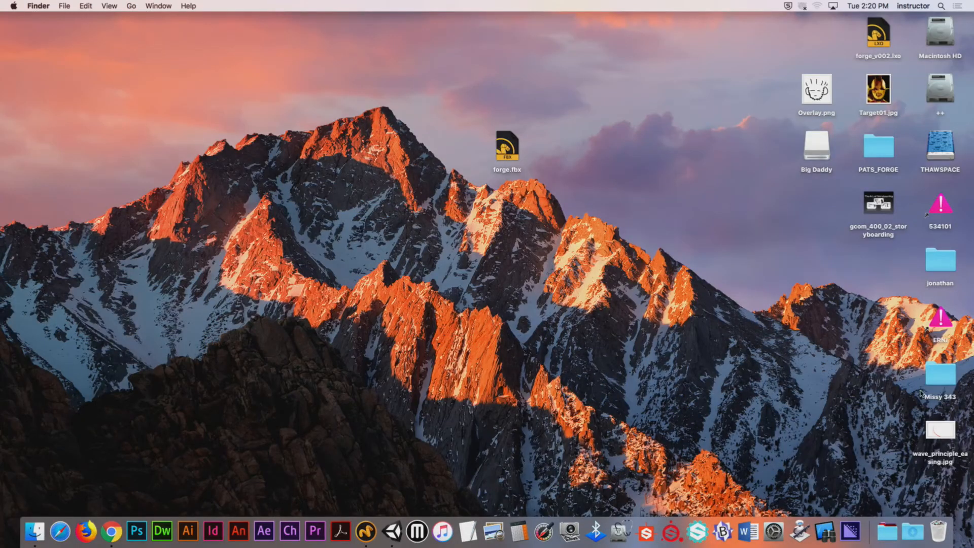
{"action": "left_click_drag", "start_coordinate": [878, 143], "coordinate": [631, 145]}
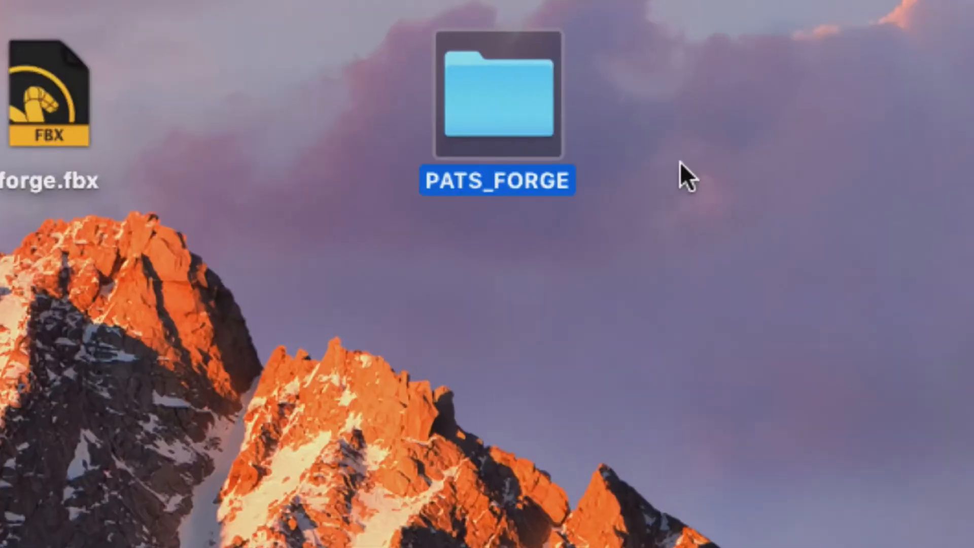
{"action": "left_click", "coordinate": [654, 164]}
{"action": "left_click_drag", "start_coordinate": [350, 60], "coordinate": [366, 77]}
{"action": "left_click_drag", "start_coordinate": [366, 116], "coordinate": [501, 312]}
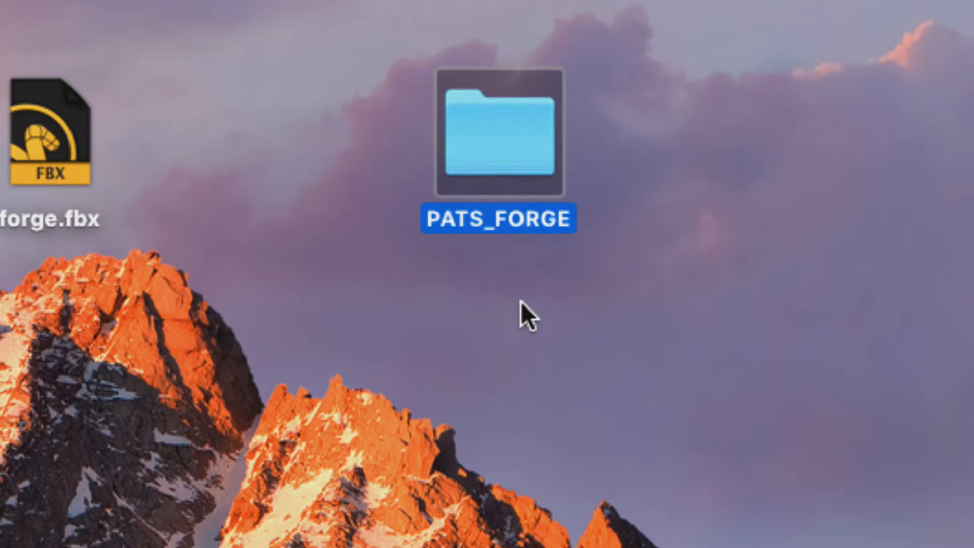
- Look through the contents of the PATS_FORGE project folder and close its window
{"action": "double_click", "coordinate": [500, 224]}
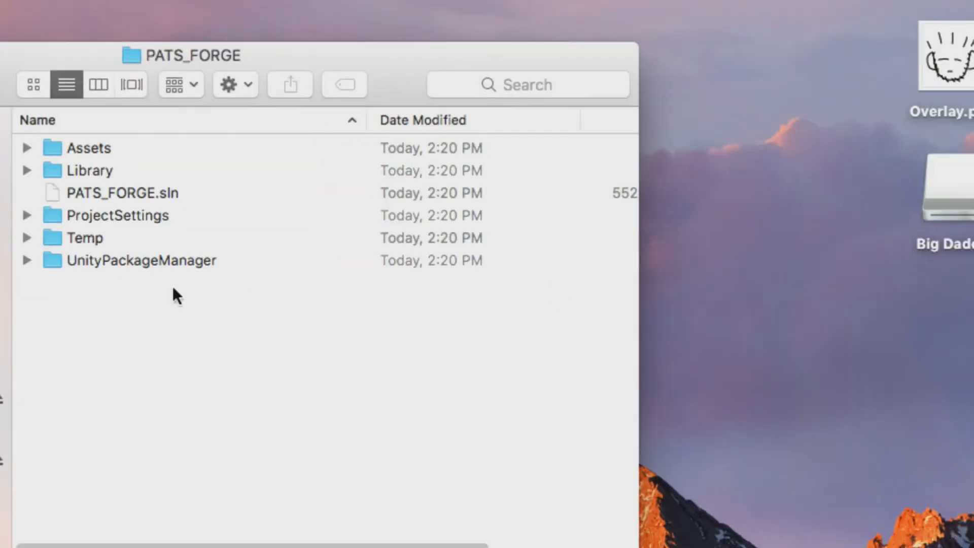
{"action": "left_click_drag", "start_coordinate": [68, 54], "coordinate": [367, 36]}
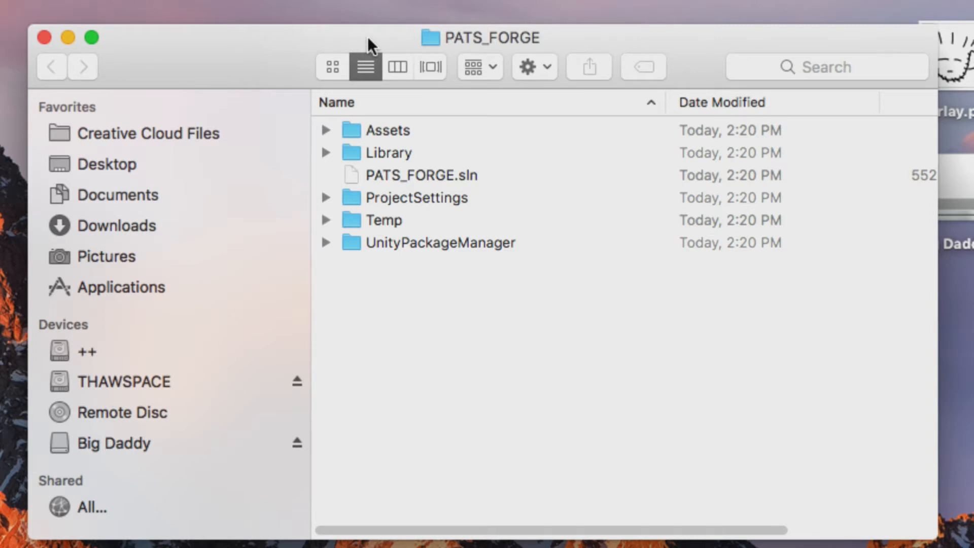
{"action": "left_click", "coordinate": [45, 37]}
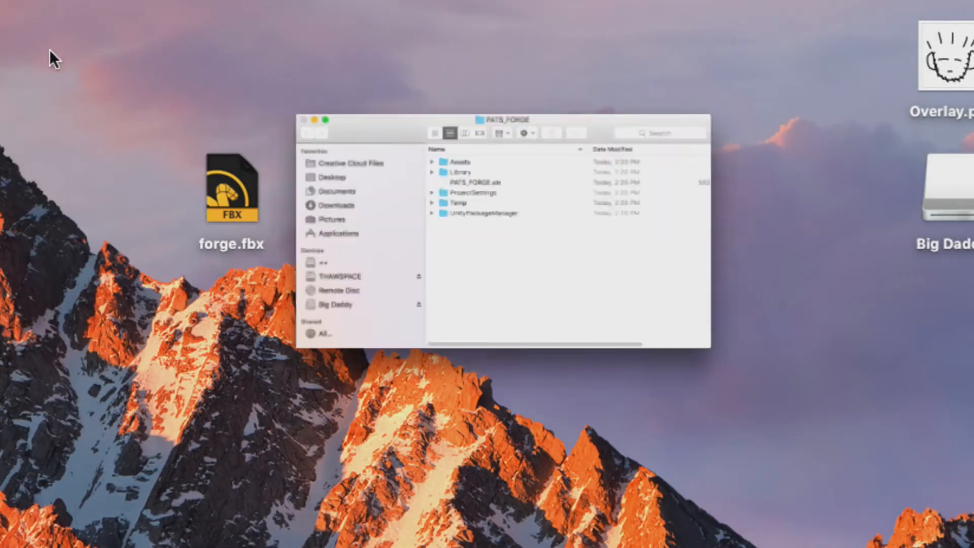
{"action": "left_click", "coordinate": [669, 233]}
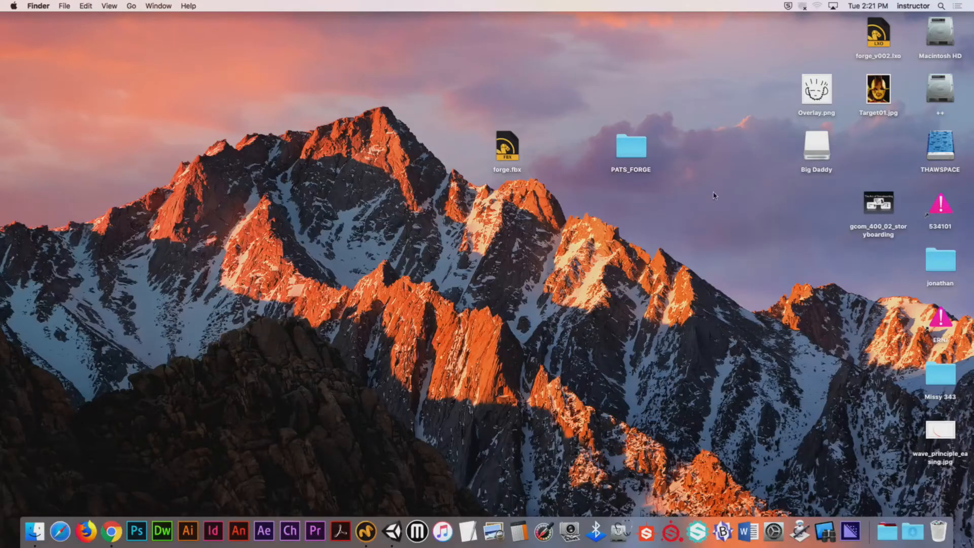
- Return to Unity and save the current scene as level_01 in the project's Assets folder
{"action": "left_click", "coordinate": [390, 531]}
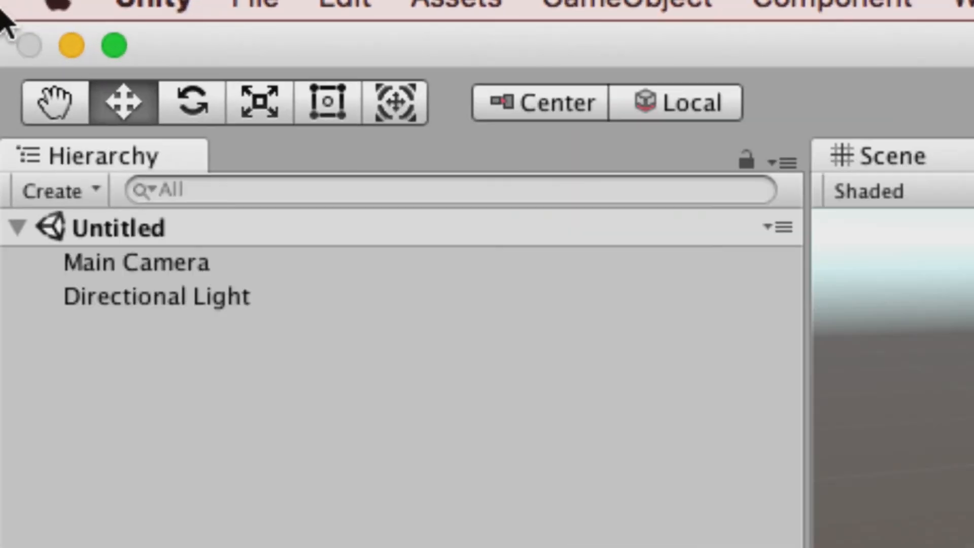
{"action": "left_click", "coordinate": [261, 1]}
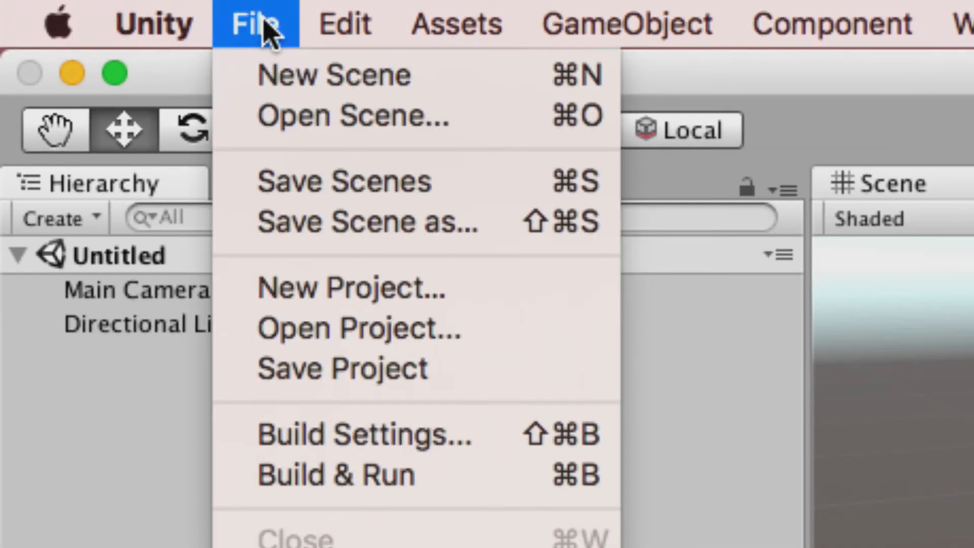
{"action": "left_click", "coordinate": [306, 229]}
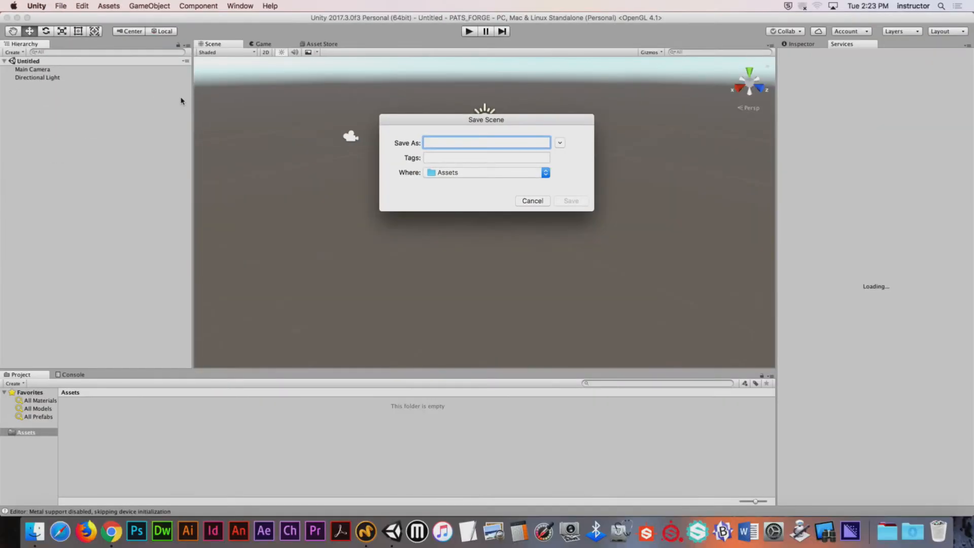
{"action": "type", "text": "level_01"}
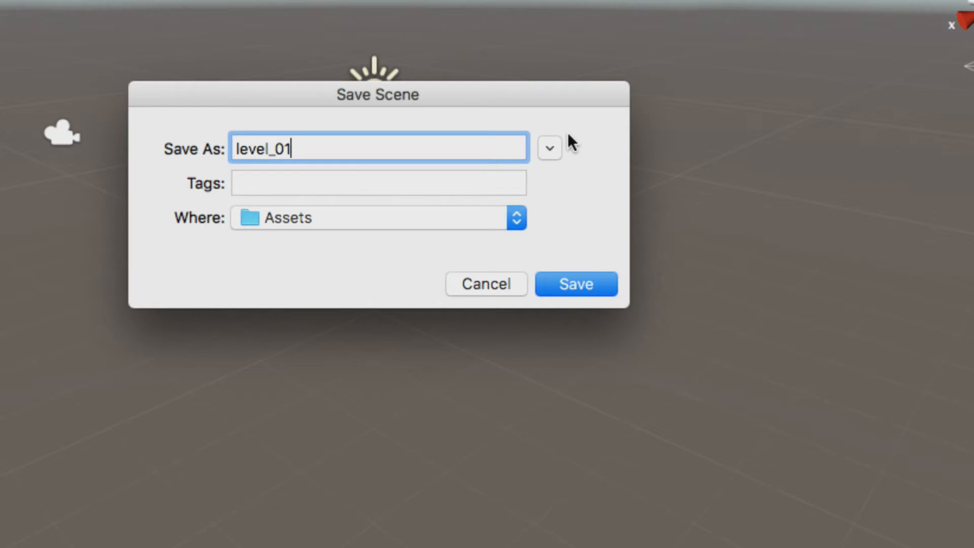
{"action": "left_click", "coordinate": [592, 282]}
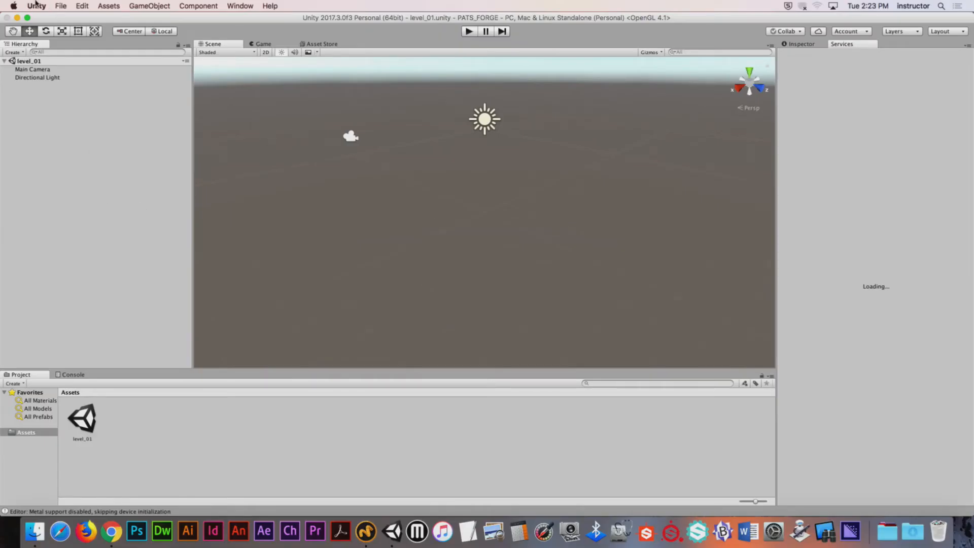
- Hide Unity, check the Assets folder inside PATS_FORGE for the saved scene file, and close the folder window
{"action": "left_click", "coordinate": [37, 5]}
{"action": "left_click", "coordinate": [50, 84]}
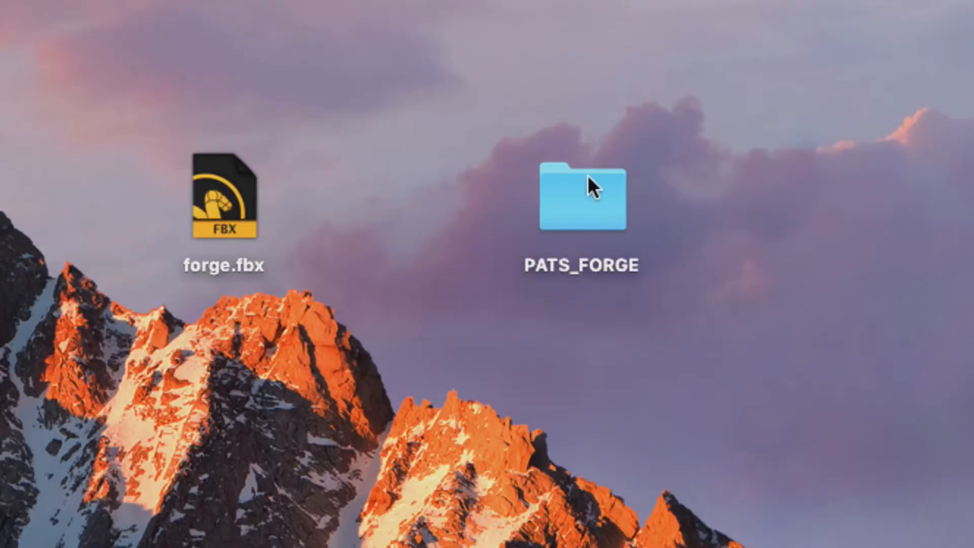
{"action": "double_click", "coordinate": [629, 149]}
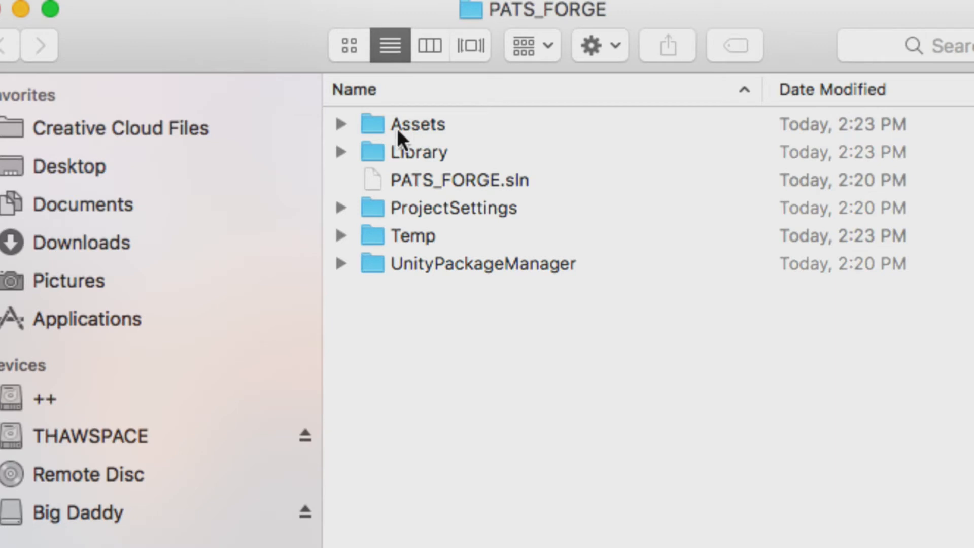
{"action": "left_click", "coordinate": [341, 124]}
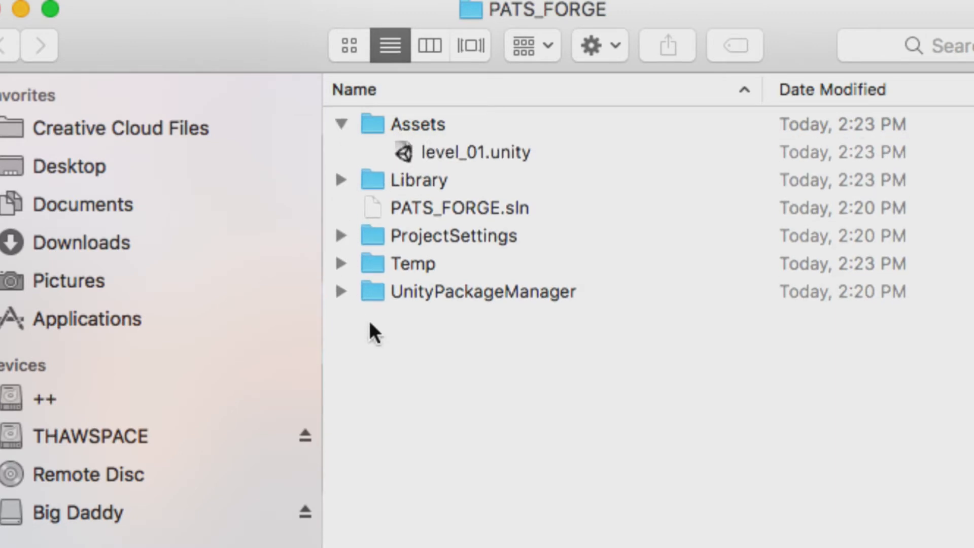
{"action": "left_click", "coordinate": [421, 126]}
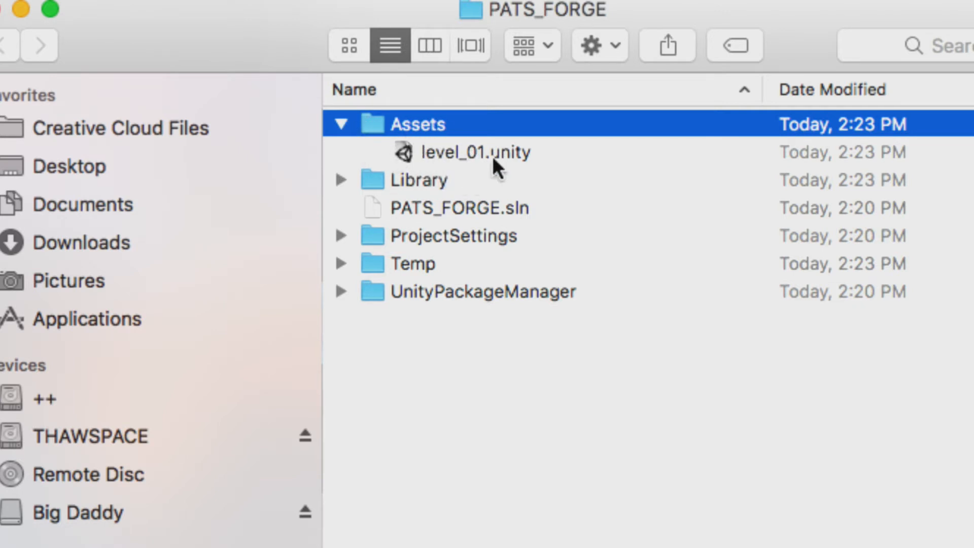
{"action": "left_click", "coordinate": [340, 123]}
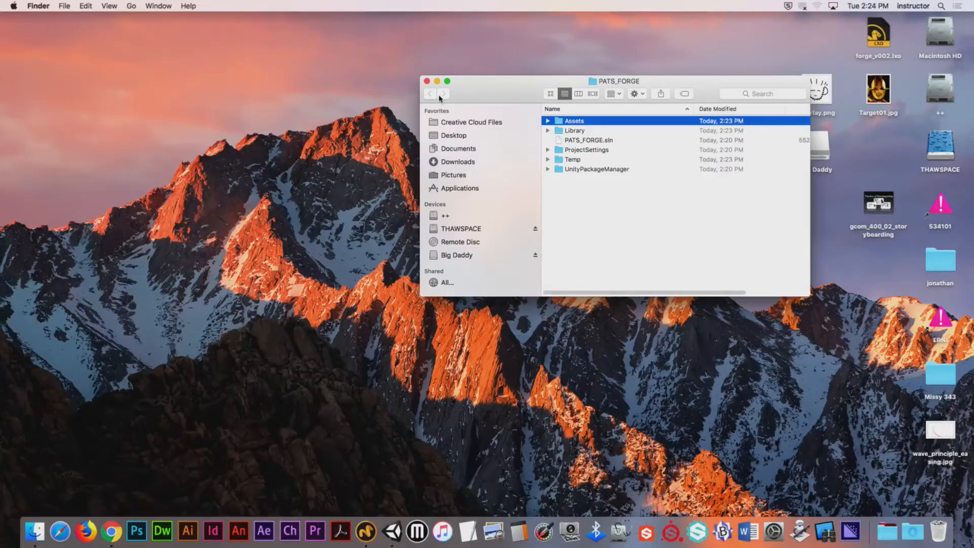
{"action": "left_click", "coordinate": [427, 81]}
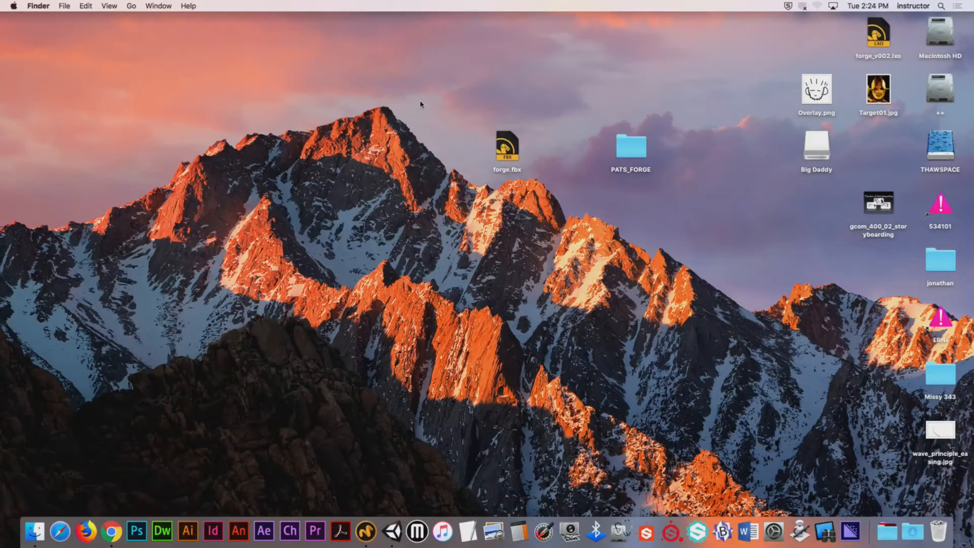
- Return to Unity and import forge.fbx from the Desktop into the project's Assets folder
{"action": "left_click", "coordinate": [392, 530]}
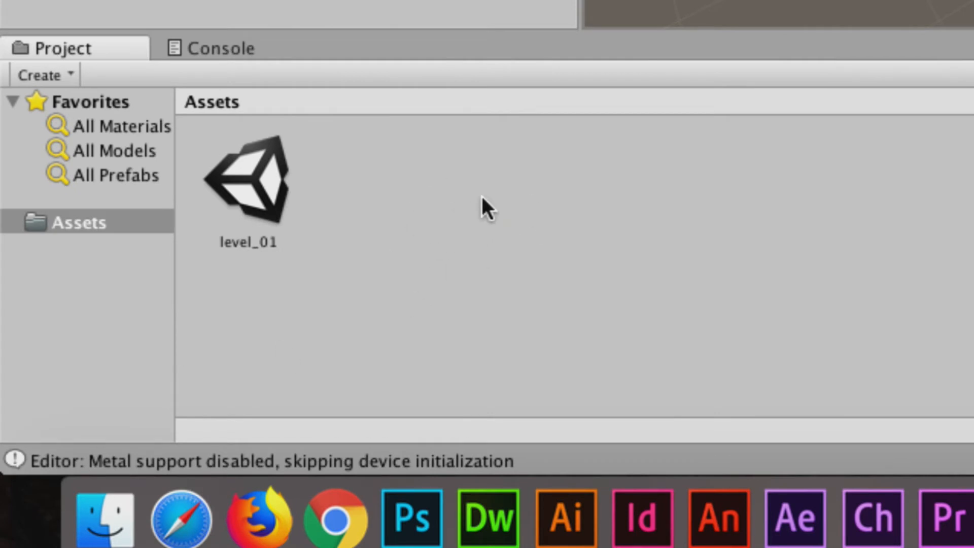
{"action": "right_click", "coordinate": [474, 190]}
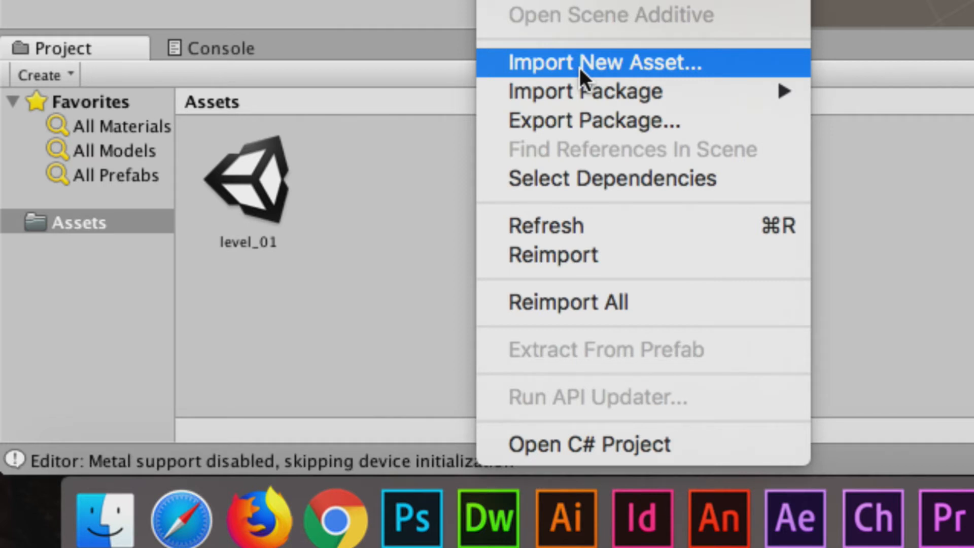
{"action": "left_click", "coordinate": [579, 66]}
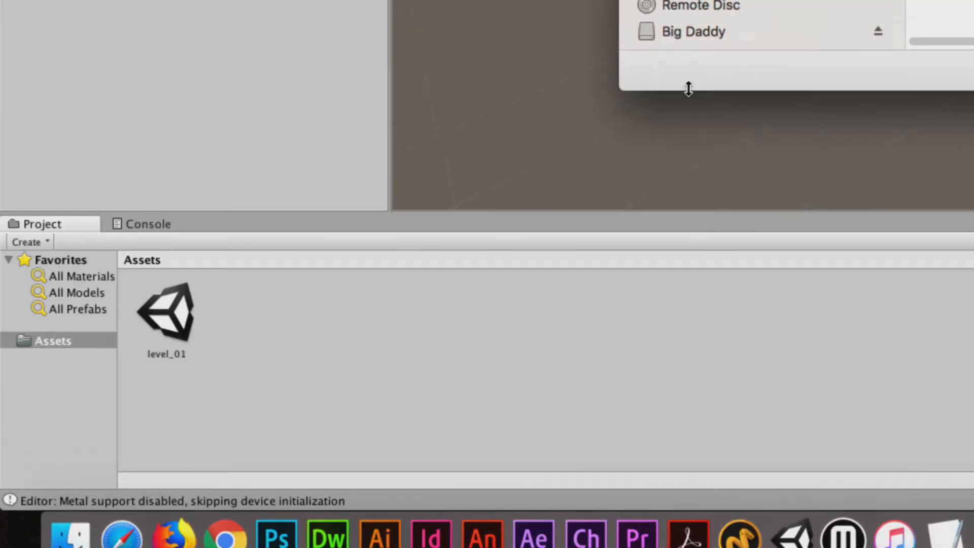
{"action": "left_click_drag", "start_coordinate": [687, 61], "coordinate": [217, 424]}
{"action": "left_click", "coordinate": [234, 143]}
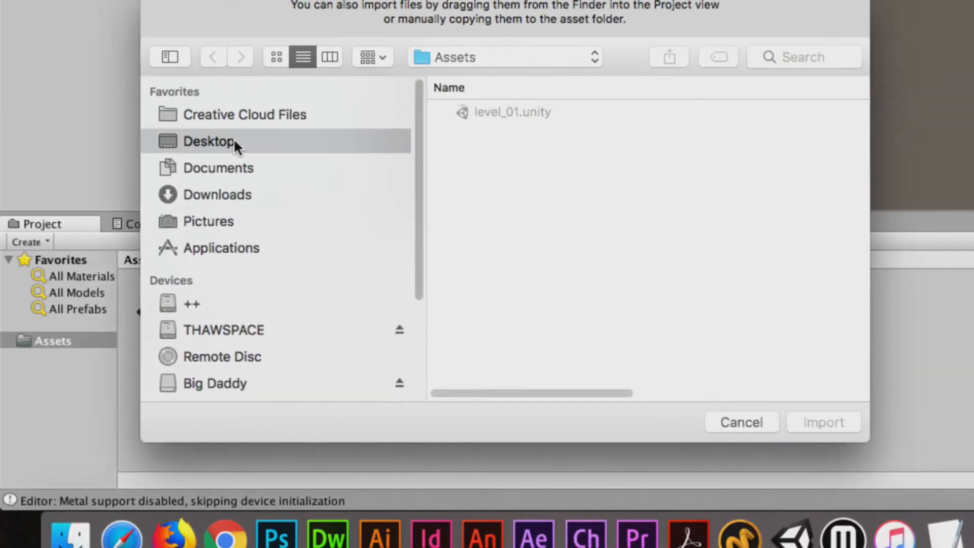
{"action": "left_click", "coordinate": [501, 172]}
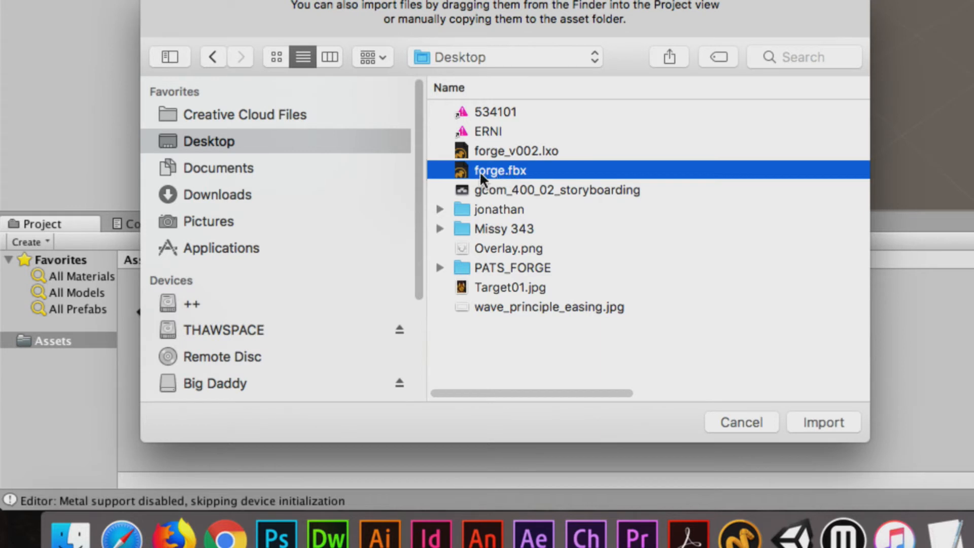
{"action": "left_click", "coordinate": [818, 423]}
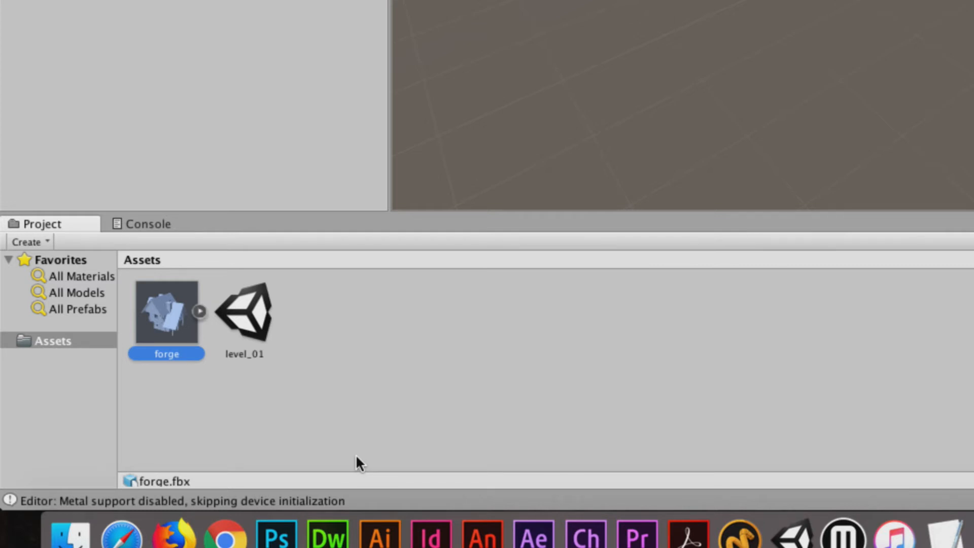
- Expand the imported forge asset and compare its Rough part with the Rough mesh item in Modo
{"action": "left_click", "coordinate": [200, 311]}
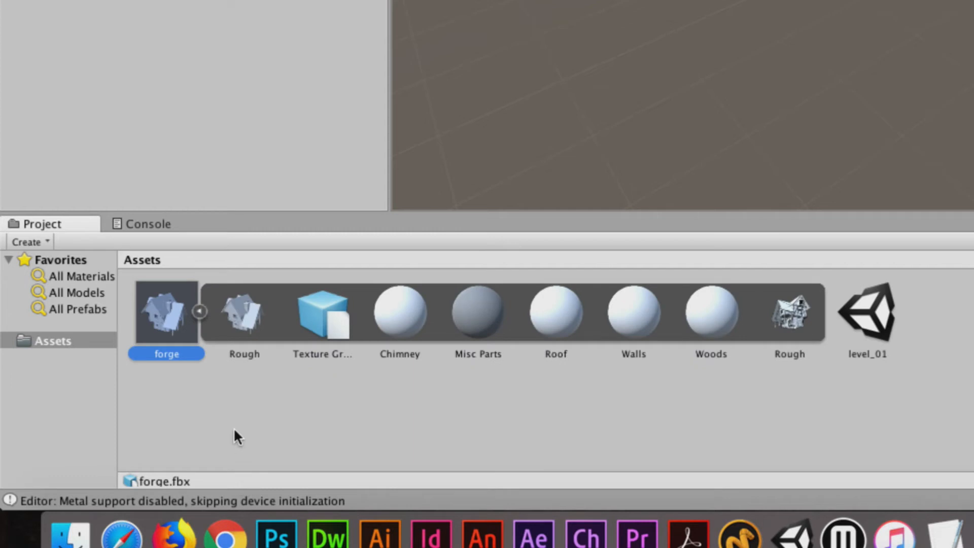
{"action": "left_click", "coordinate": [244, 318]}
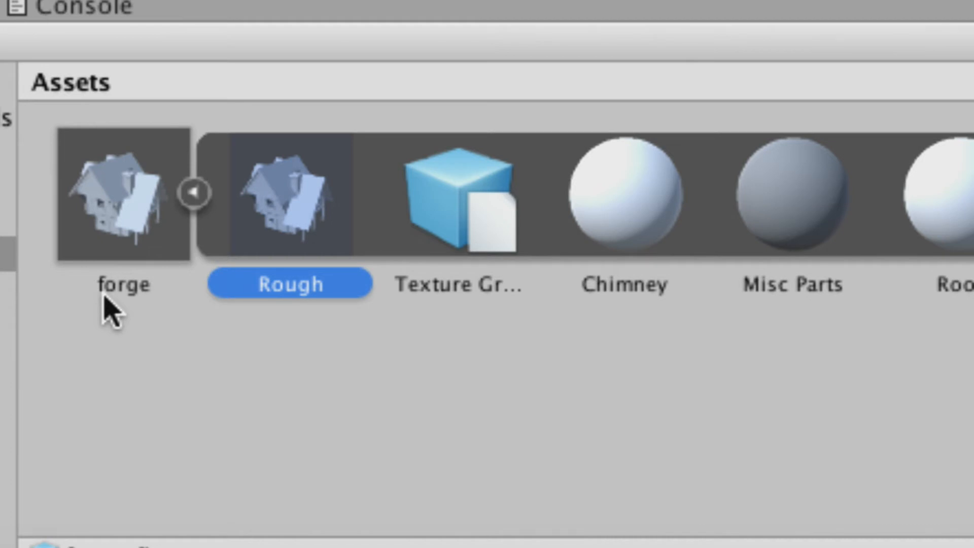
{"action": "left_click", "coordinate": [175, 337]}
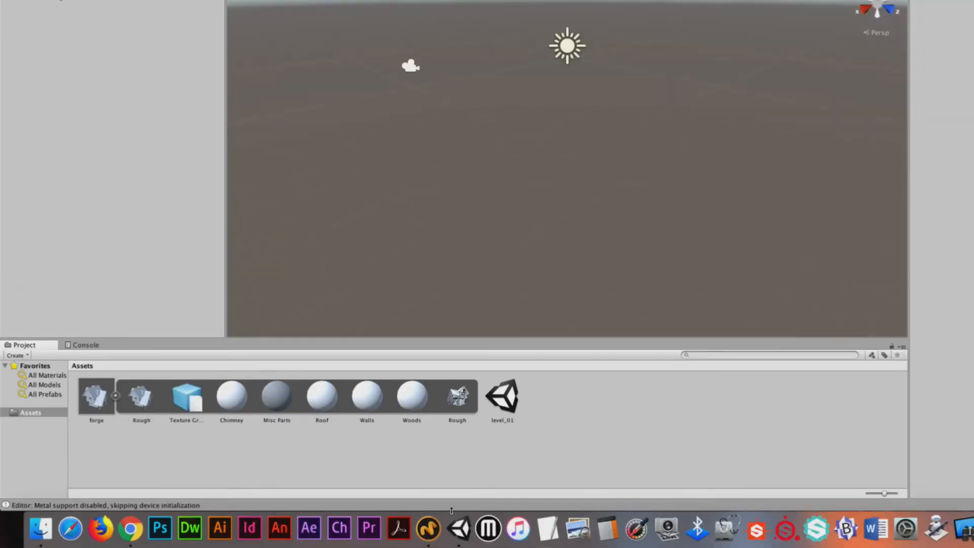
{"action": "left_click", "coordinate": [428, 528]}
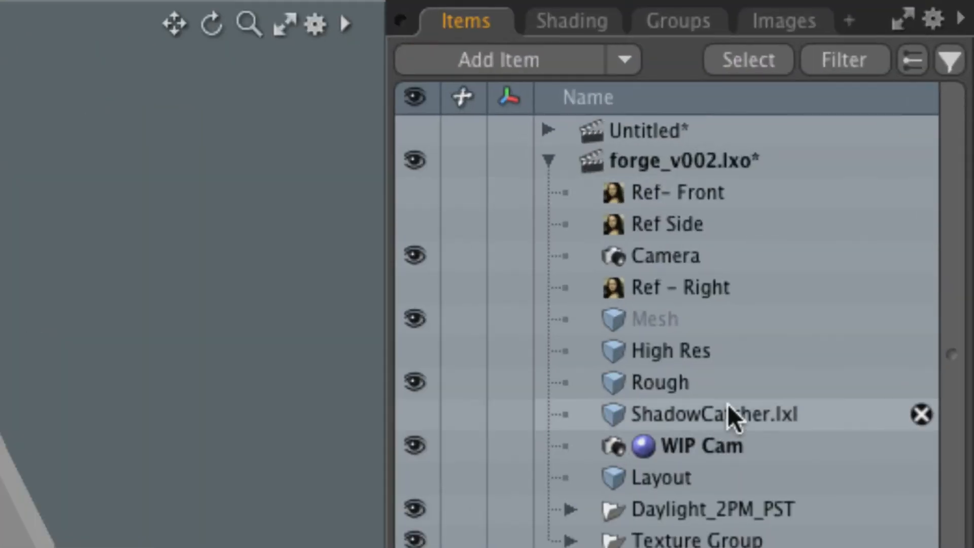
{"action": "left_click", "coordinate": [738, 387]}
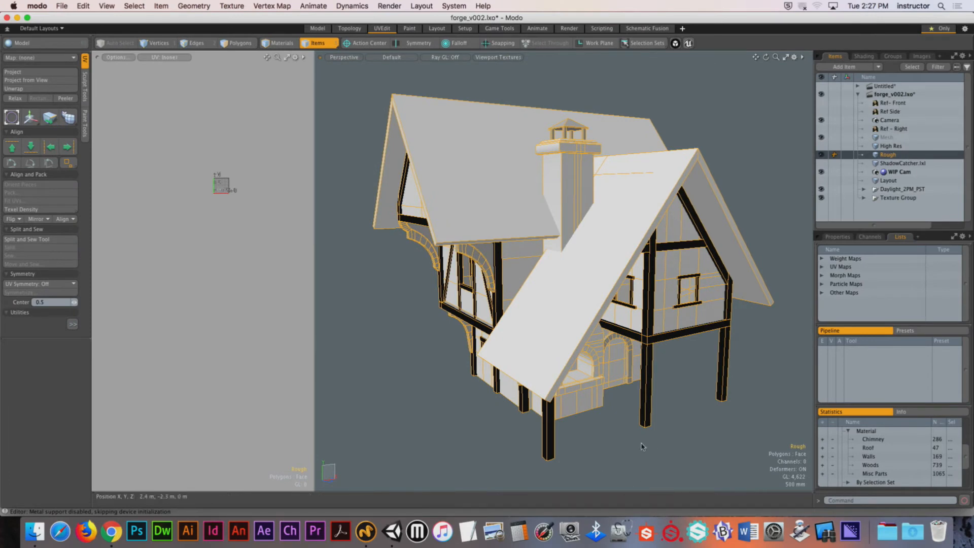
- Return to Unity, collapse and re-expand the forge asset, and select its Rough part
{"action": "left_click", "coordinate": [392, 531]}
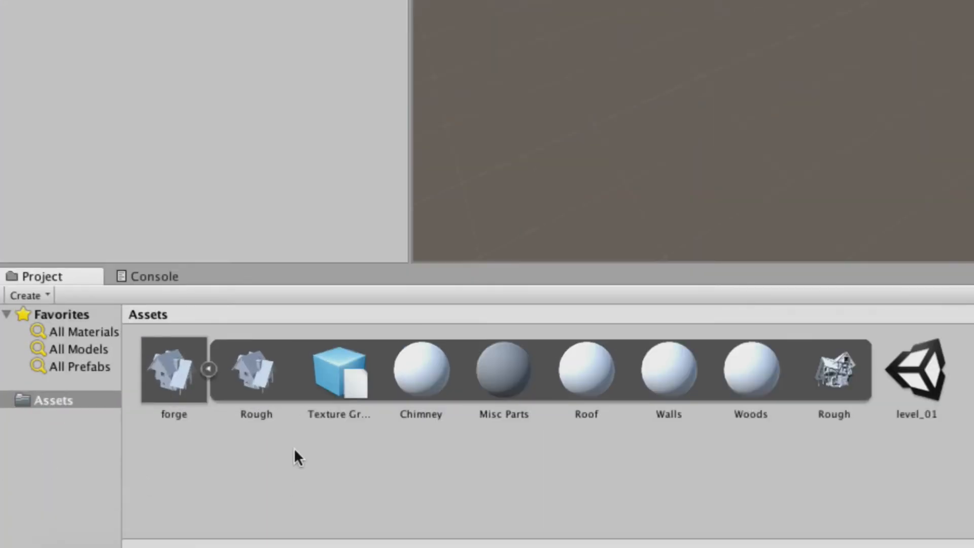
{"action": "left_click", "coordinate": [255, 397]}
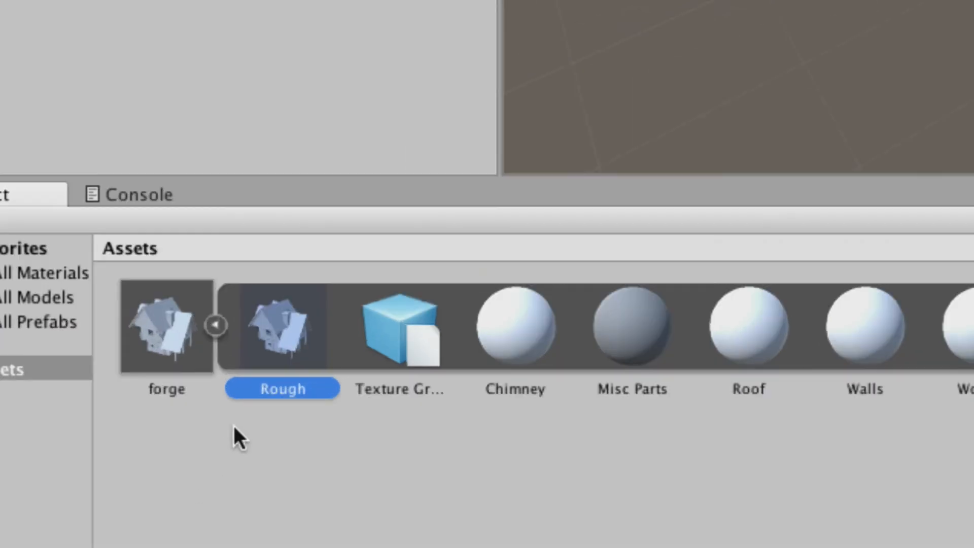
{"action": "left_click", "coordinate": [173, 386]}
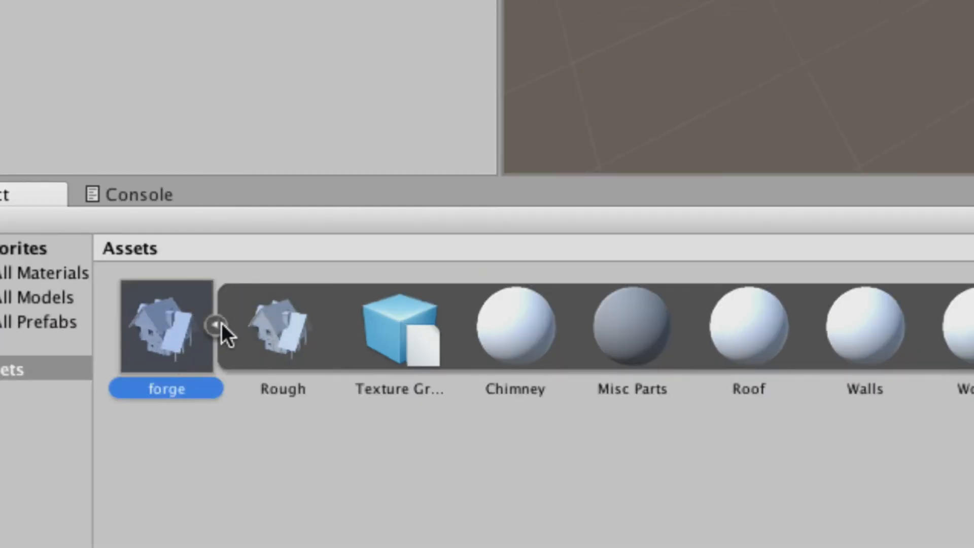
{"action": "left_click", "coordinate": [208, 368]}
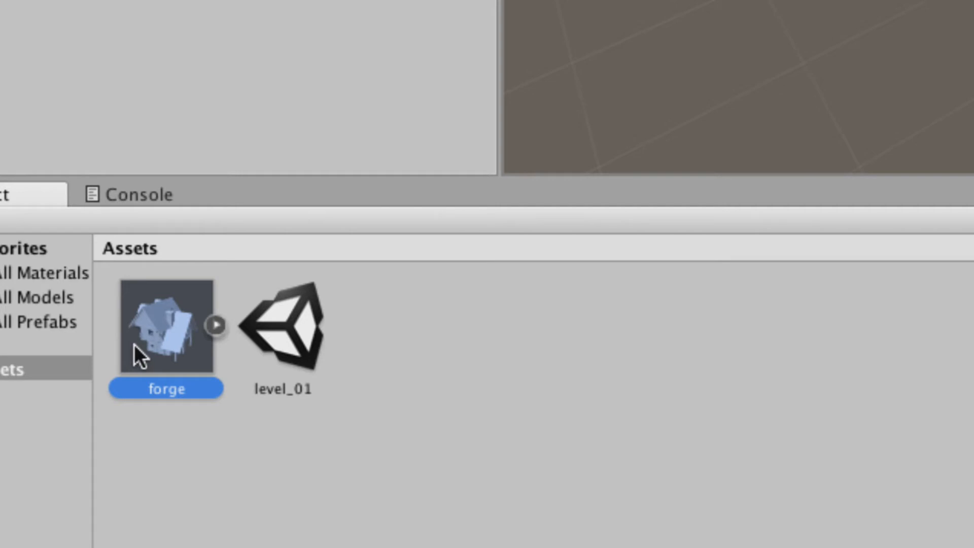
{"action": "left_click", "coordinate": [215, 326]}
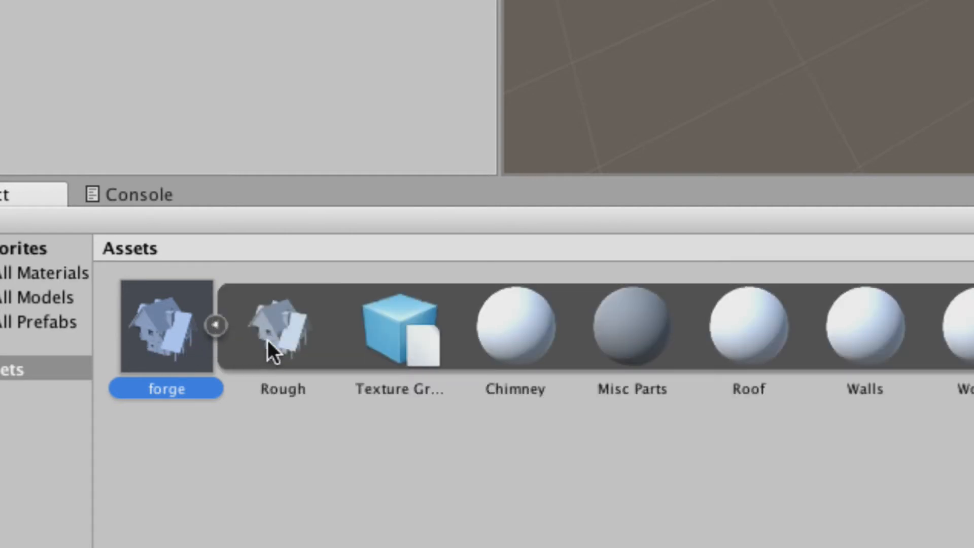
{"action": "left_click", "coordinate": [287, 341]}
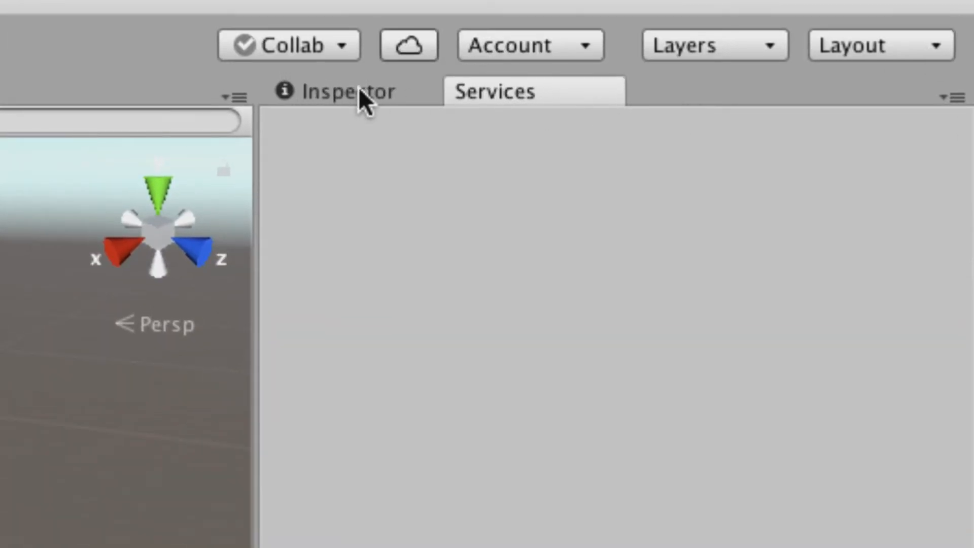
- Show the Rough part in the Inspector and collapse its Transform, Mesh Filter and Mesh Renderer components
{"action": "left_click", "coordinate": [358, 87]}
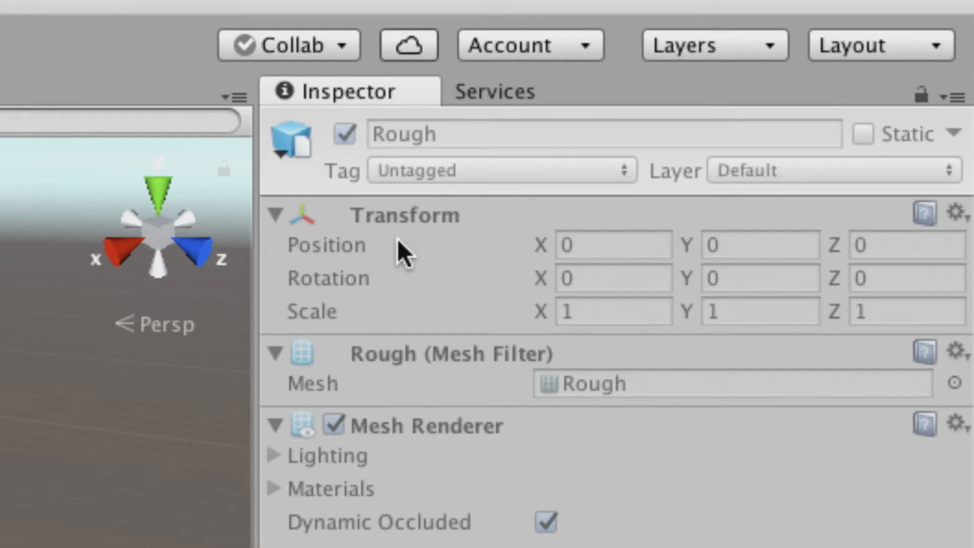
{"action": "mouse_move", "coordinate": [398, 243]}
{"action": "left_click", "coordinate": [272, 218]}
{"action": "left_click", "coordinate": [273, 248]}
{"action": "left_click", "coordinate": [273, 284]}
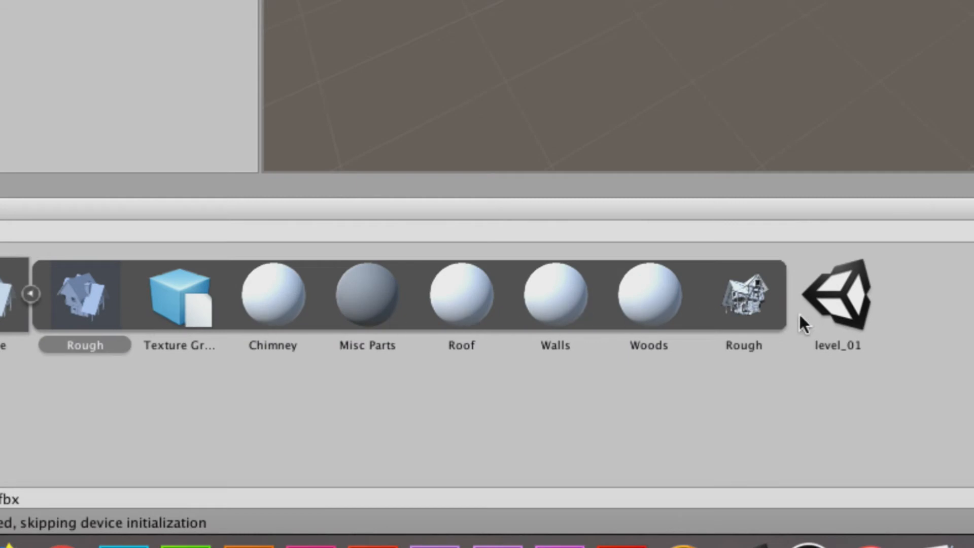
- Select the forge asset's Texture Group part and compare it with the Texture Group item in Modo
{"action": "left_click", "coordinate": [163, 308]}
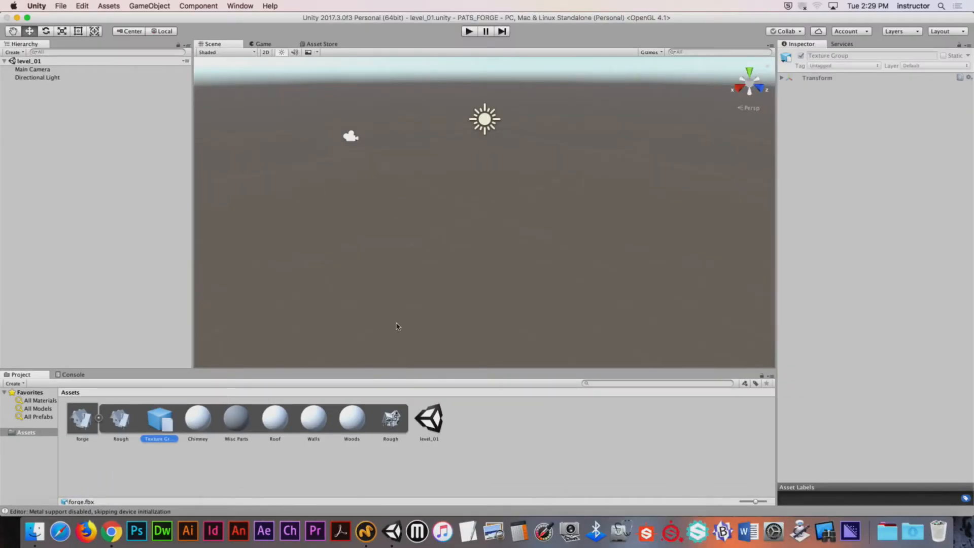
{"action": "left_click", "coordinate": [365, 531]}
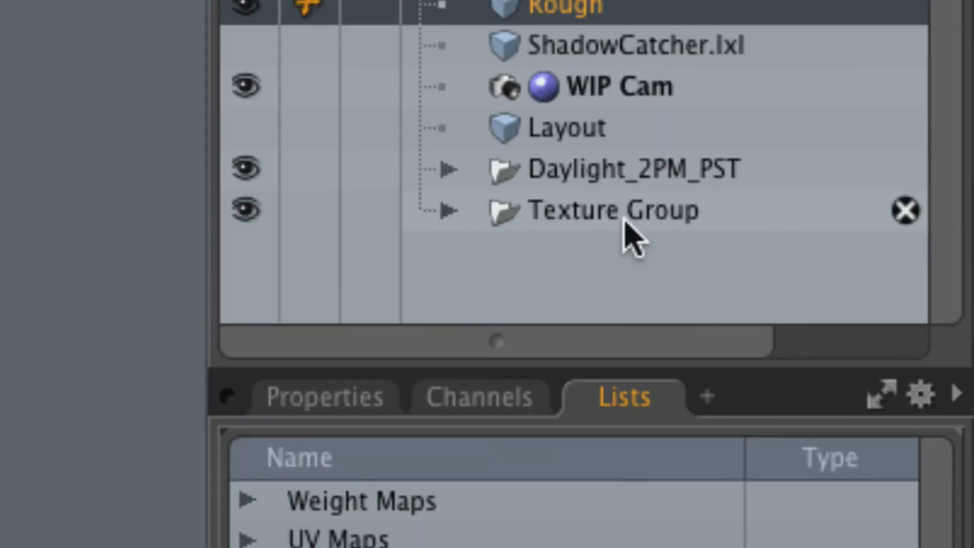
{"action": "left_click", "coordinate": [900, 199]}
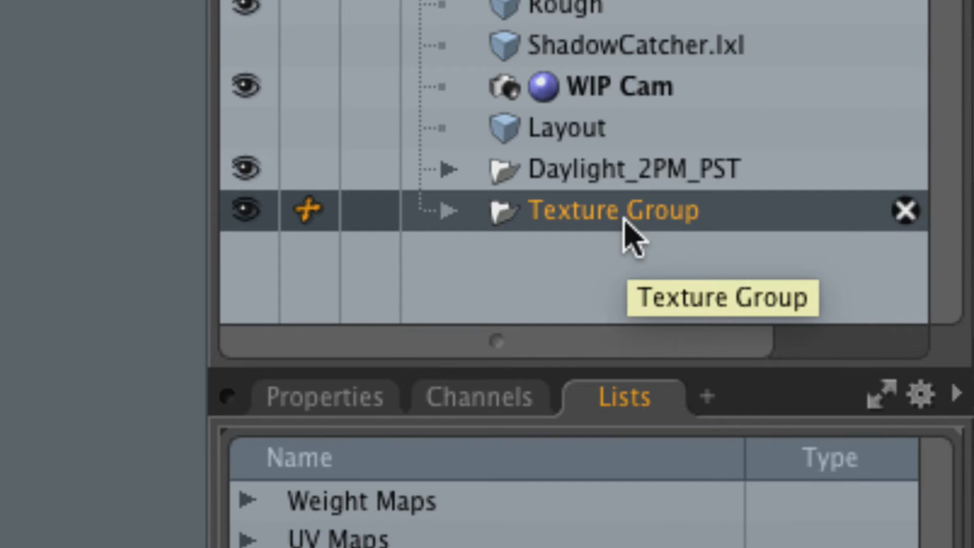
{"action": "left_click", "coordinate": [447, 210]}
{"action": "left_click", "coordinate": [448, 211]}
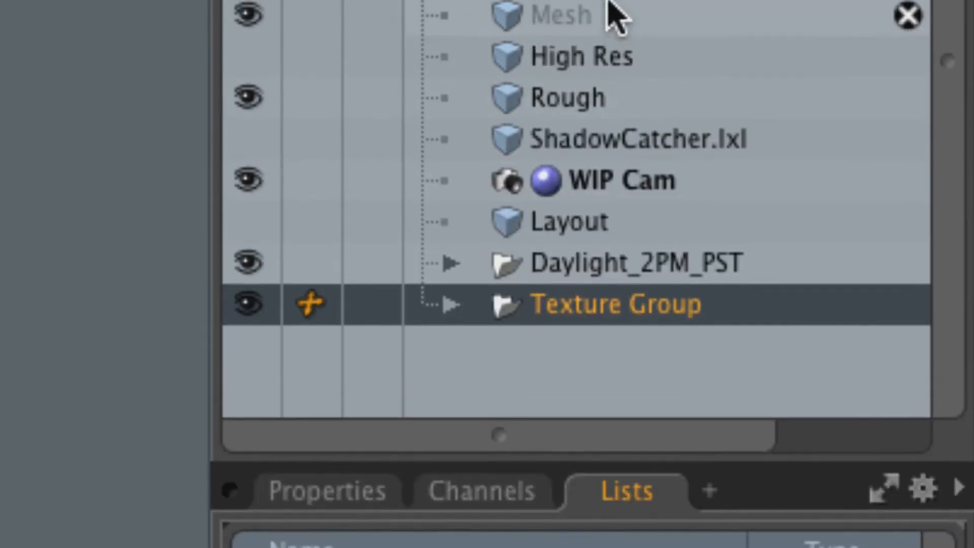
- Review the Export Selected Layers options for the Rough mesh, including Just Layers, and cancel the export
{"action": "right_click", "coordinate": [613, 11]}
{"action": "mouse_move", "coordinate": [626, 189]}
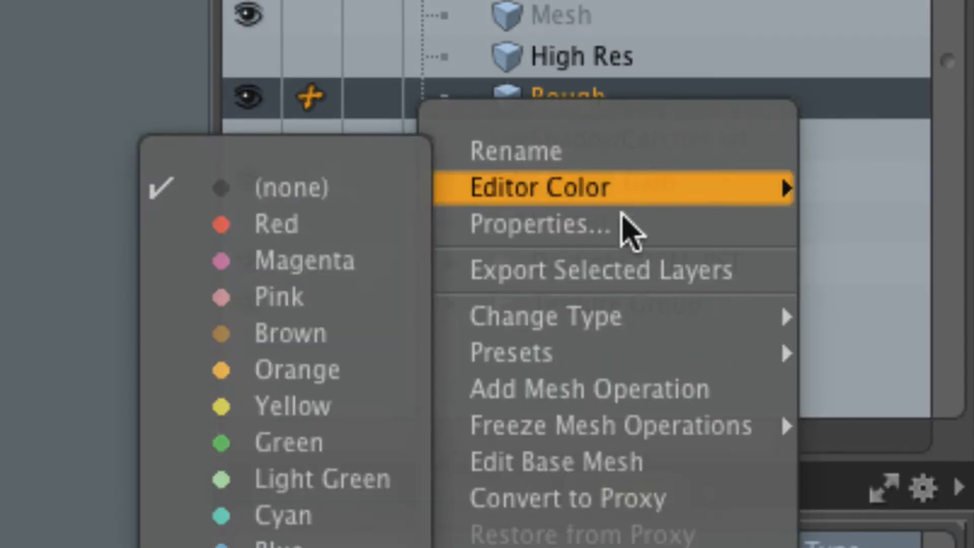
{"action": "left_click", "coordinate": [619, 266]}
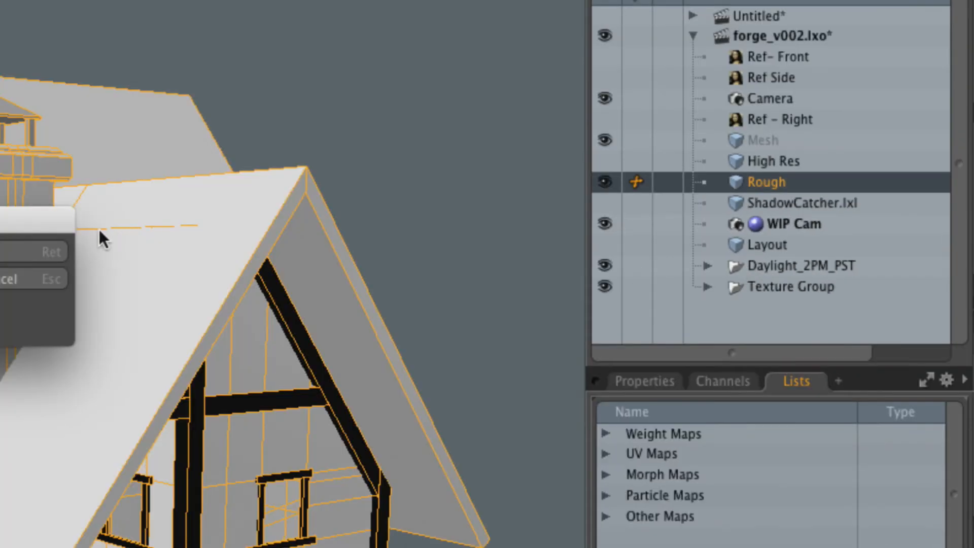
{"action": "left_click_drag", "start_coordinate": [69, 219], "coordinate": [708, 163]}
{"action": "left_click", "coordinate": [391, 258]}
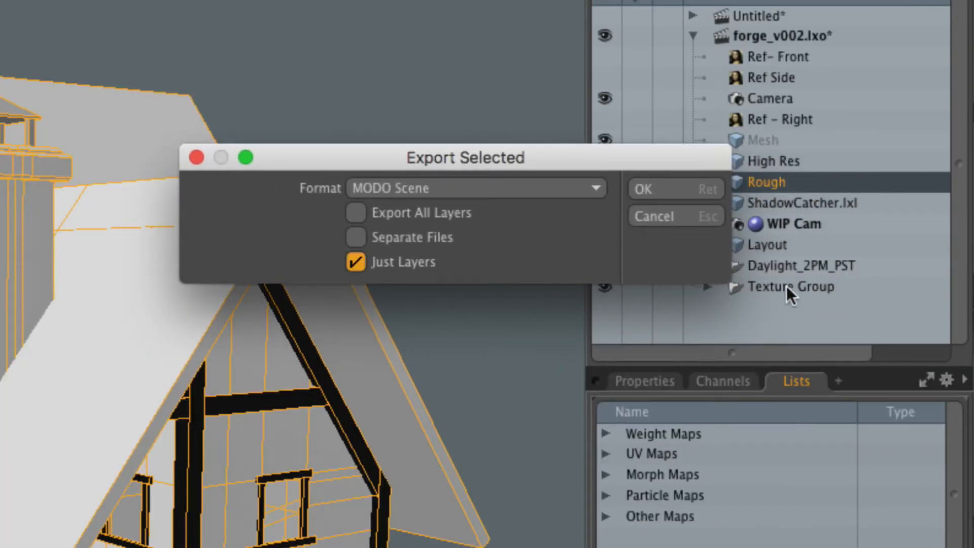
{"action": "left_click", "coordinate": [687, 218]}
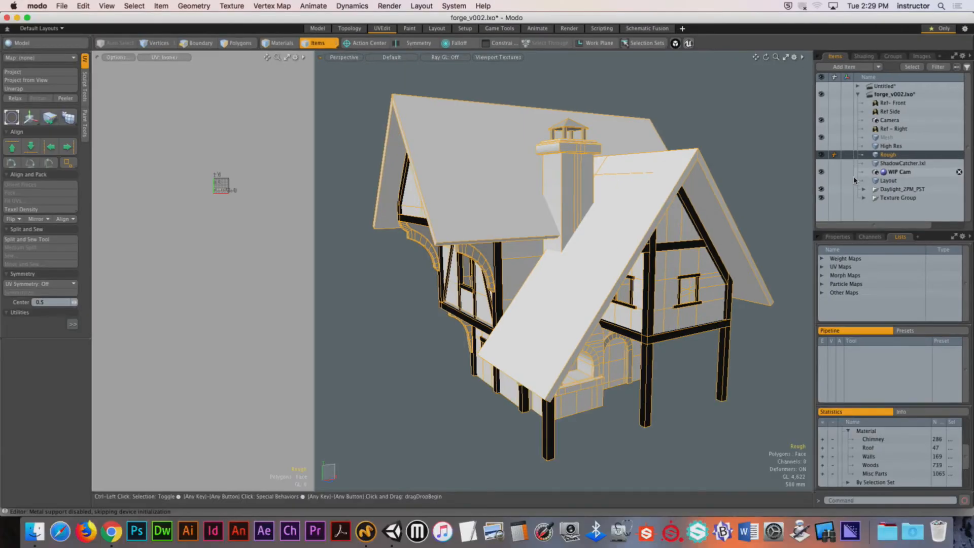
- Hide Modo, collapse the forge asset in Unity's Assets folder, and select it to show its import settings
{"action": "left_click", "coordinate": [37, 5]}
{"action": "left_click", "coordinate": [51, 63]}
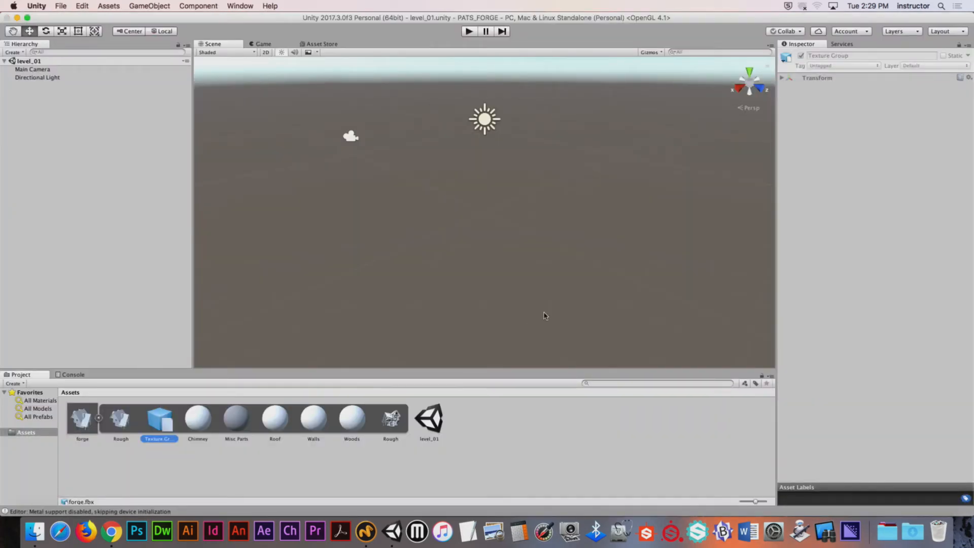
{"action": "left_click", "coordinate": [325, 455]}
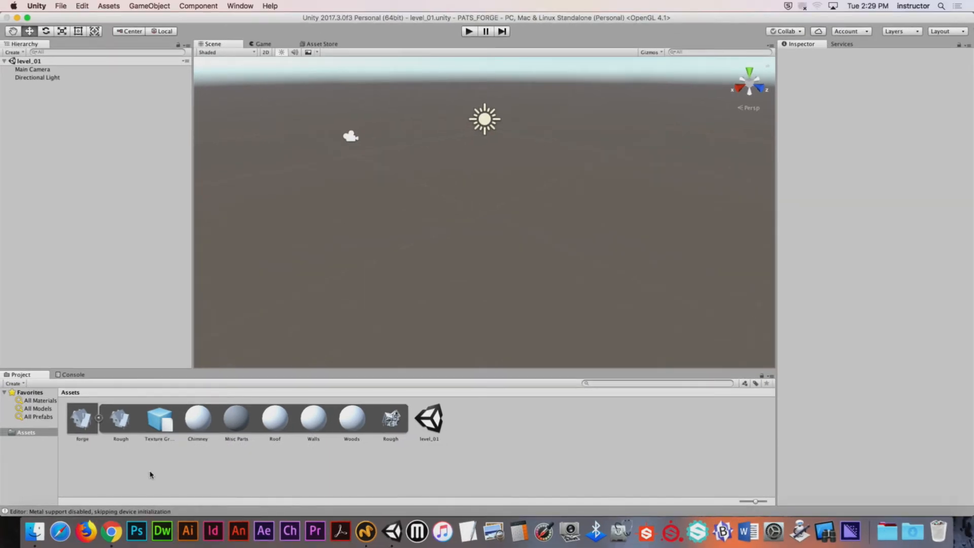
{"action": "left_click", "coordinate": [98, 418]}
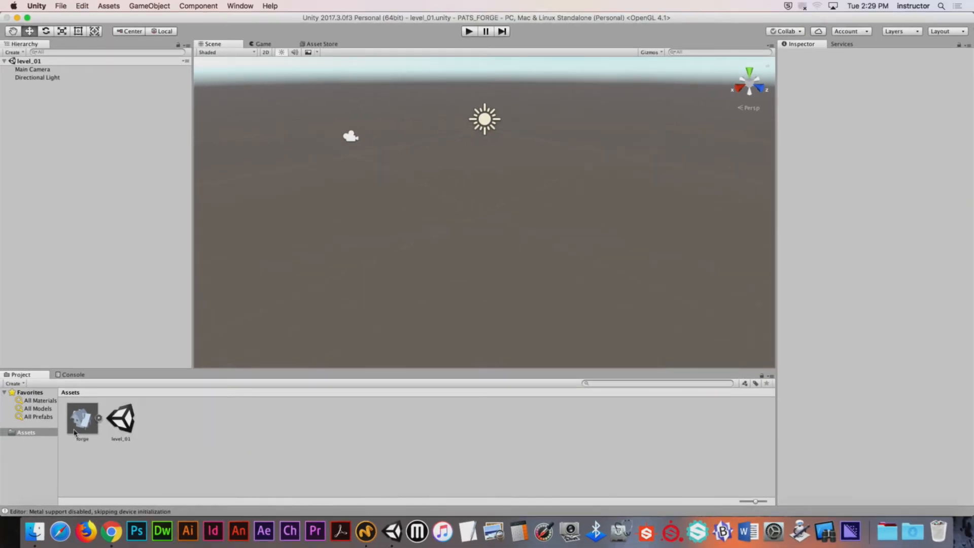
{"action": "left_click", "coordinate": [74, 432]}
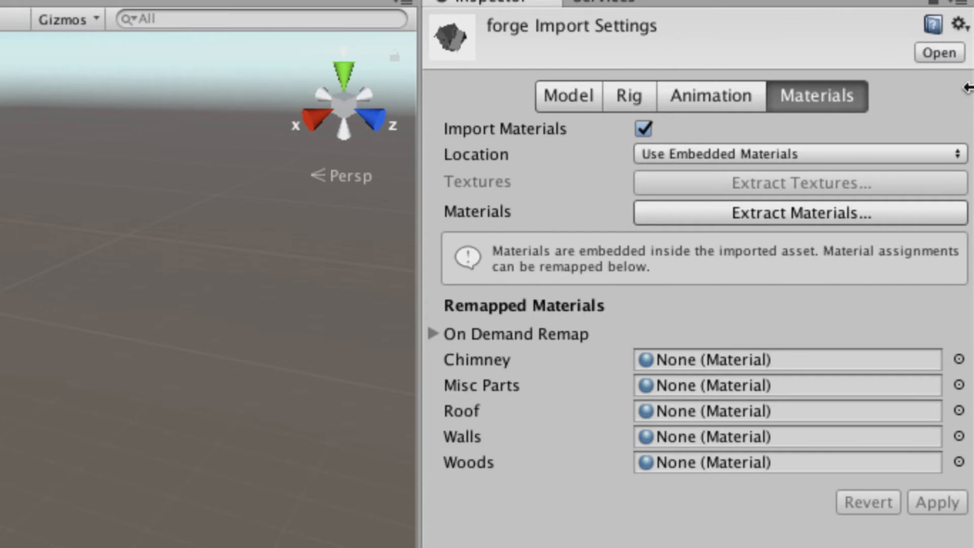
- Look at the forge asset's material extraction and location options, cancelling the extraction folder selection
{"action": "left_click", "coordinate": [827, 215]}
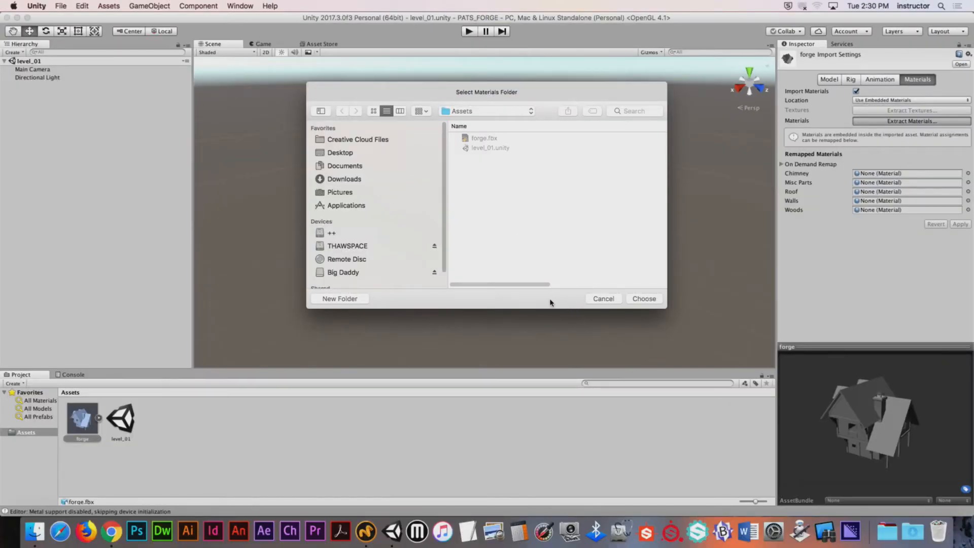
{"action": "left_click", "coordinate": [602, 299]}
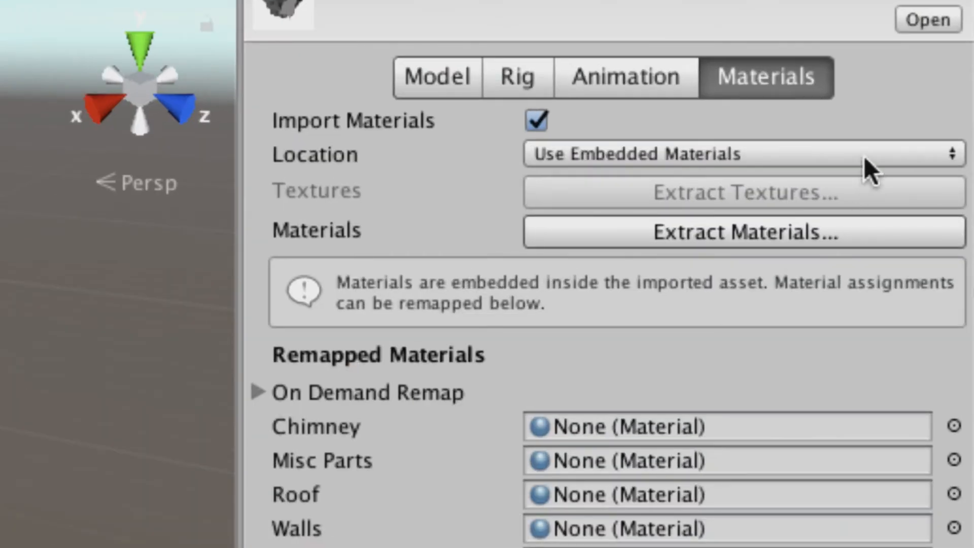
{"action": "left_click", "coordinate": [928, 112]}
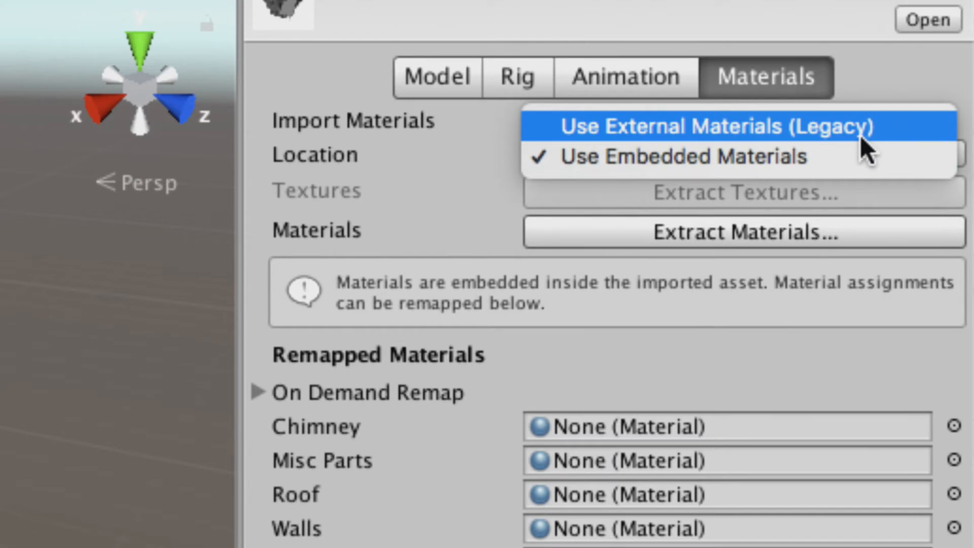
{"action": "left_click", "coordinate": [452, 175]}
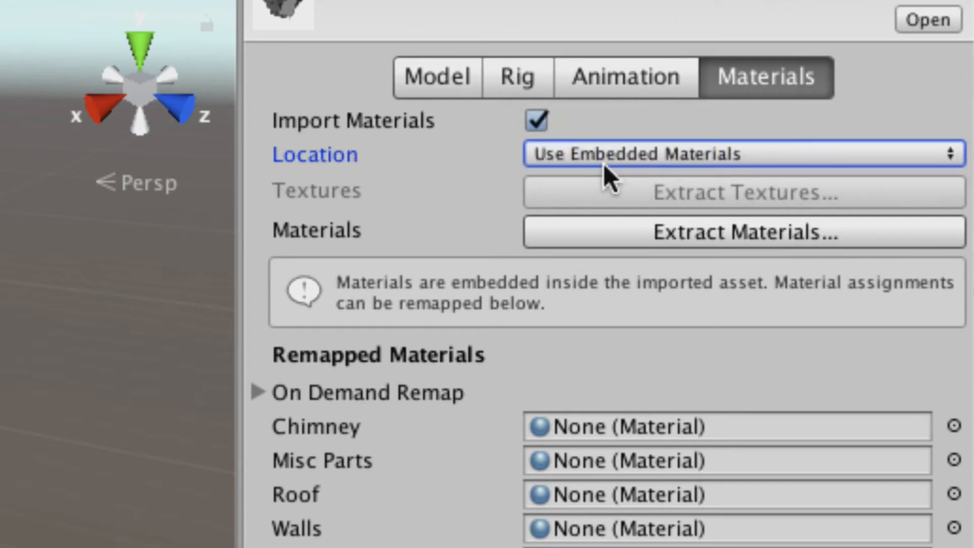
- Set the forge asset's material location to Use External Materials (Legacy) and apply the import settings
{"action": "left_click", "coordinate": [654, 160]}
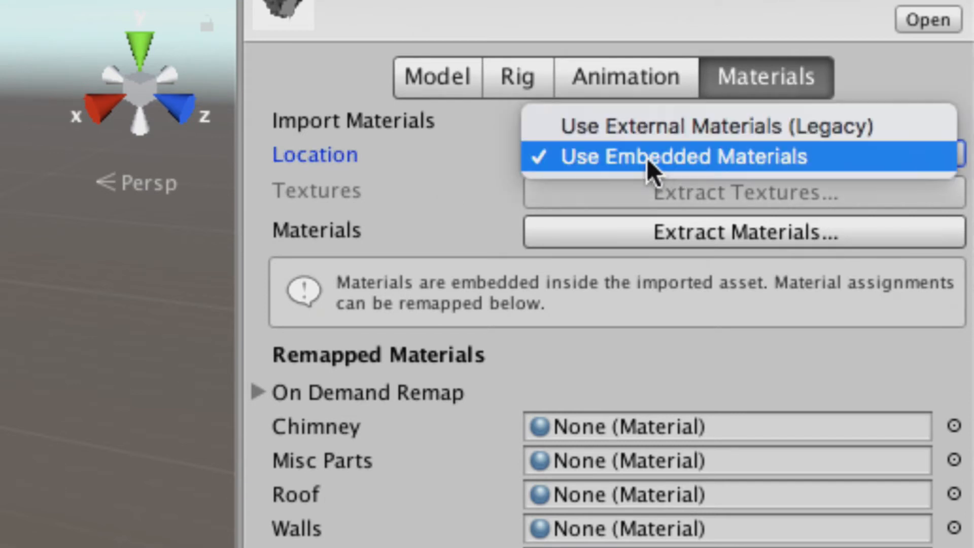
{"action": "left_click", "coordinate": [658, 125]}
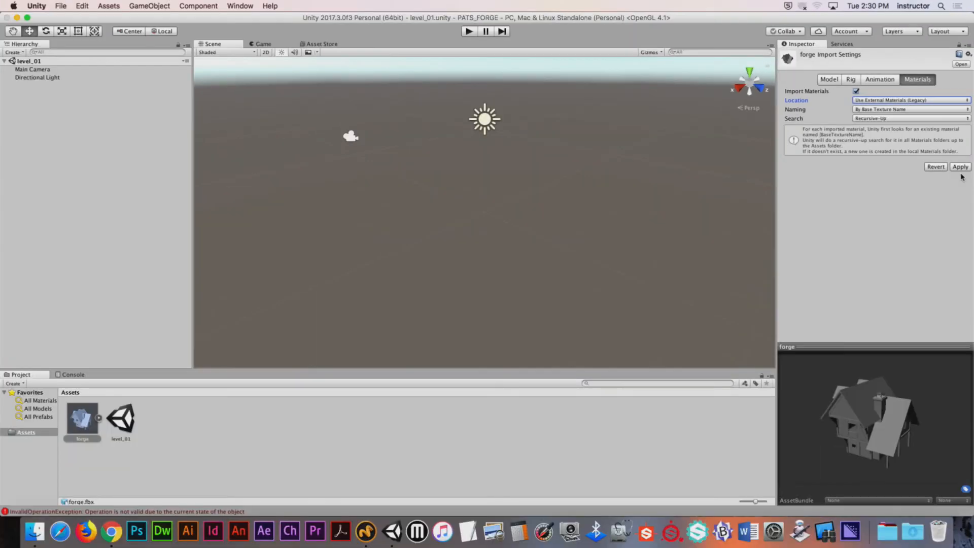
{"action": "left_click", "coordinate": [958, 206]}
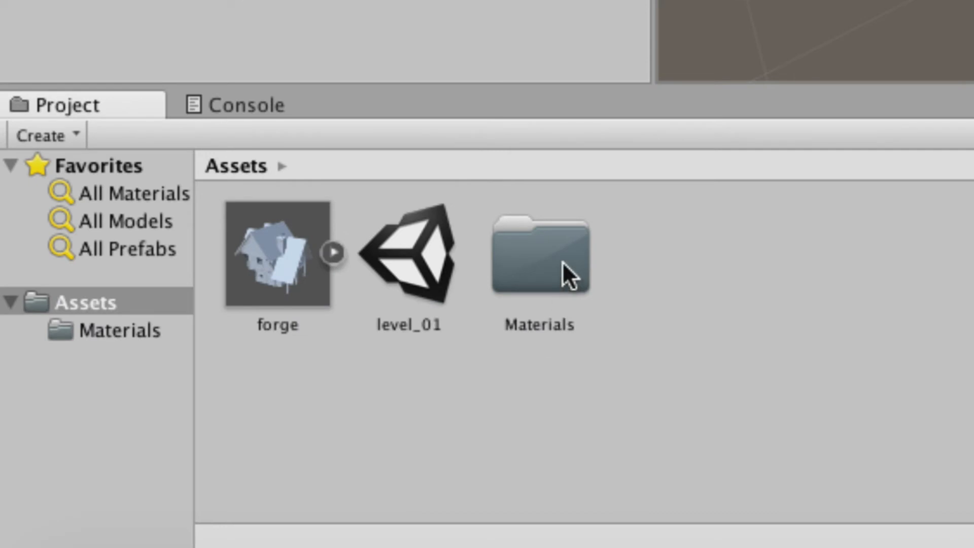
- Inspect the forge asset's parts, then look through the extracted materials in the Materials folder
{"action": "left_click", "coordinate": [333, 252]}
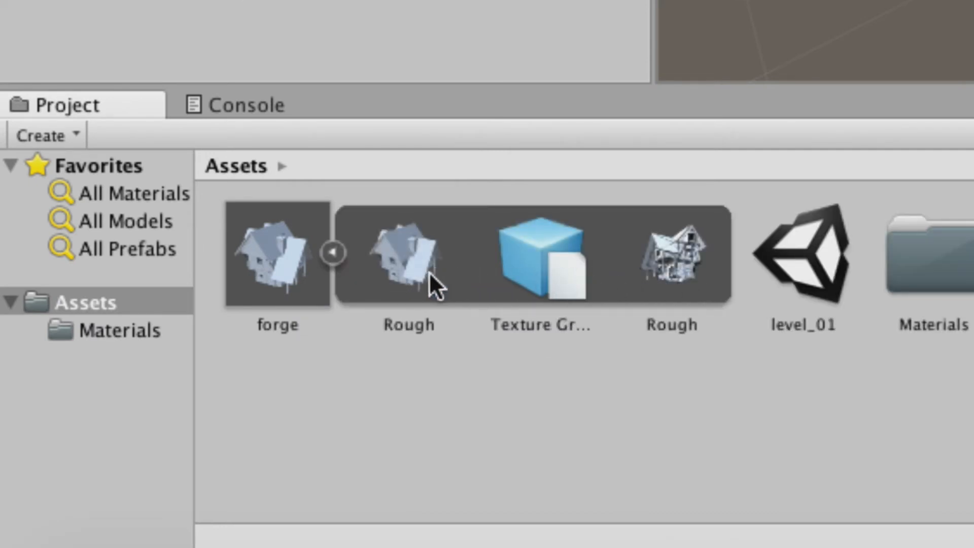
{"action": "left_click", "coordinate": [333, 252]}
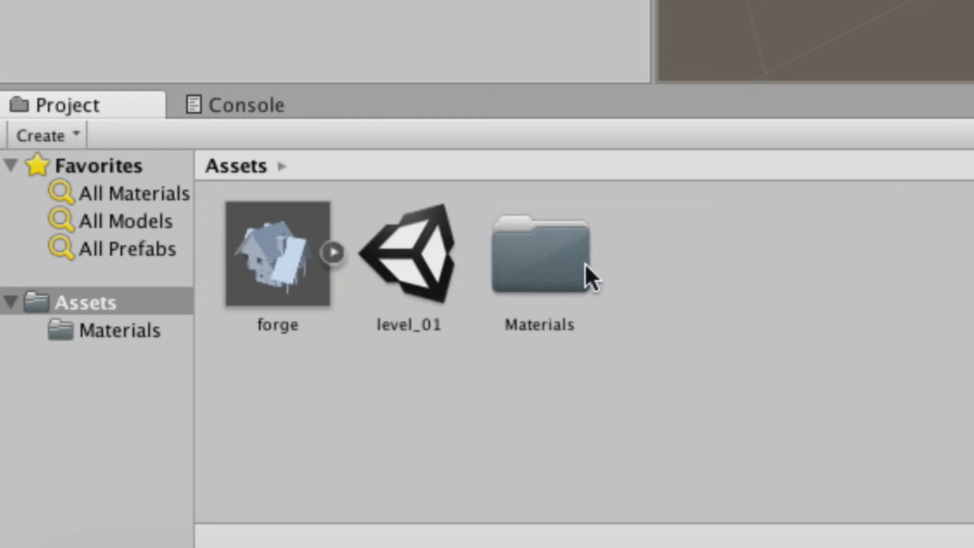
{"action": "double_click", "coordinate": [541, 268]}
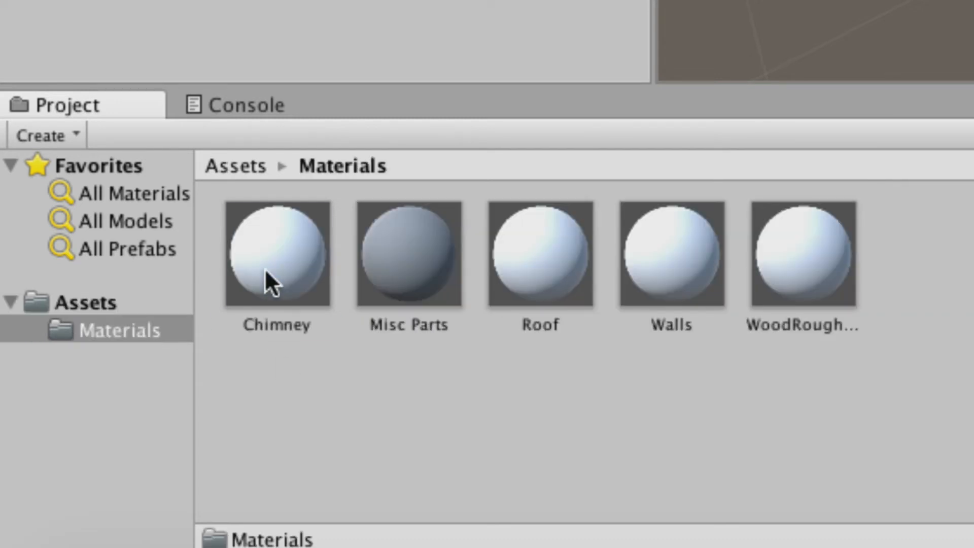
{"action": "left_click", "coordinate": [265, 272]}
{"action": "left_click", "coordinate": [401, 276]}
{"action": "left_click", "coordinate": [552, 289]}
{"action": "left_click", "coordinate": [718, 294]}
{"action": "key", "text": "Right"}
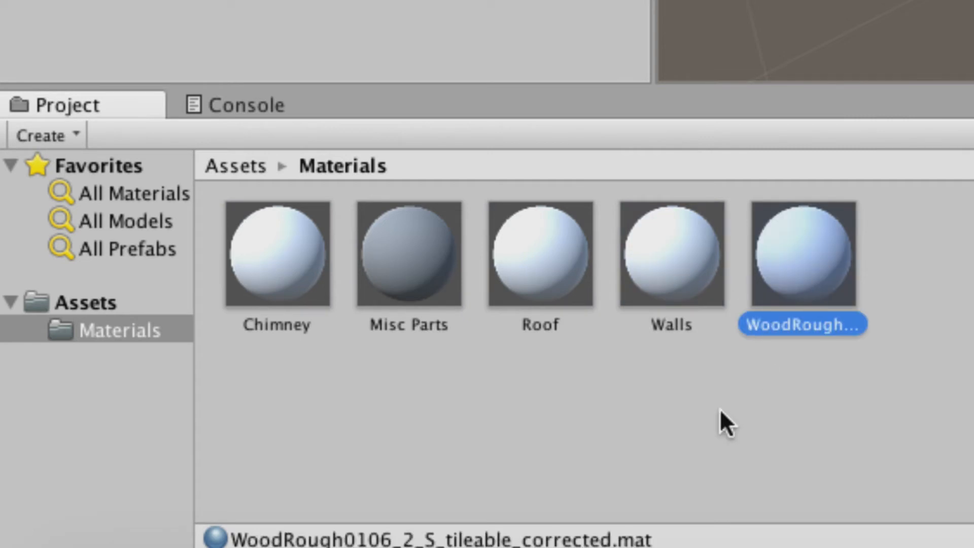
{"action": "left_click", "coordinate": [720, 411]}
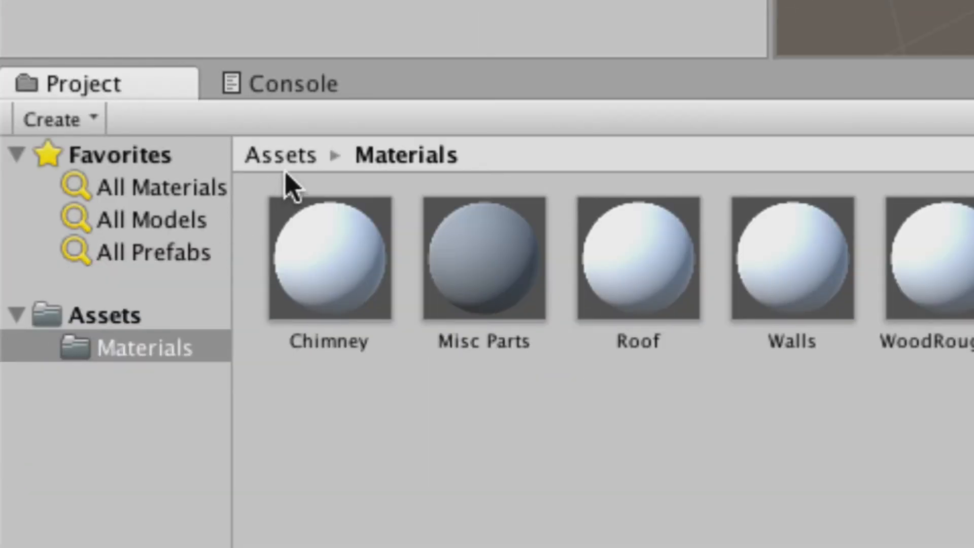
- Return to the Assets folder and add the forge model to the level_01 scene hierarchy
{"action": "left_click", "coordinate": [274, 155]}
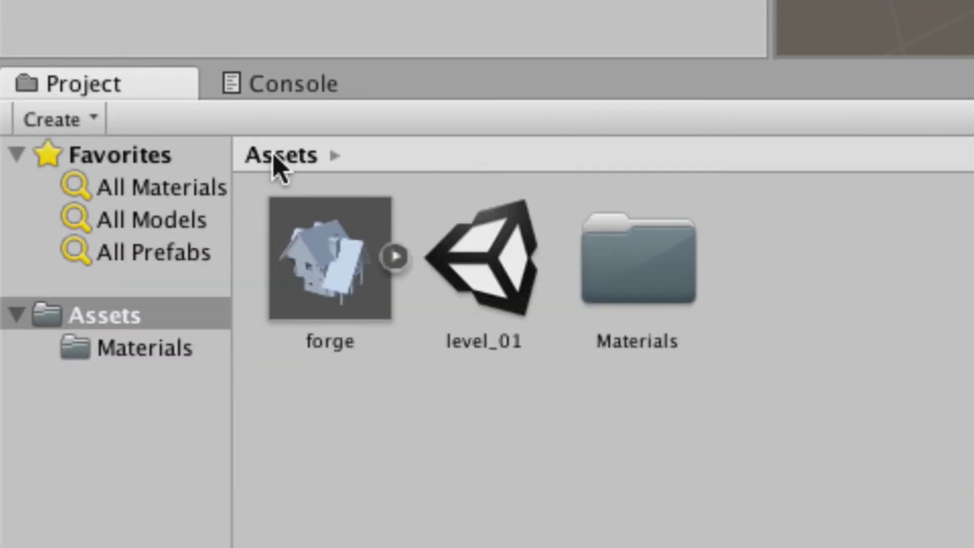
{"action": "left_click", "coordinate": [330, 276]}
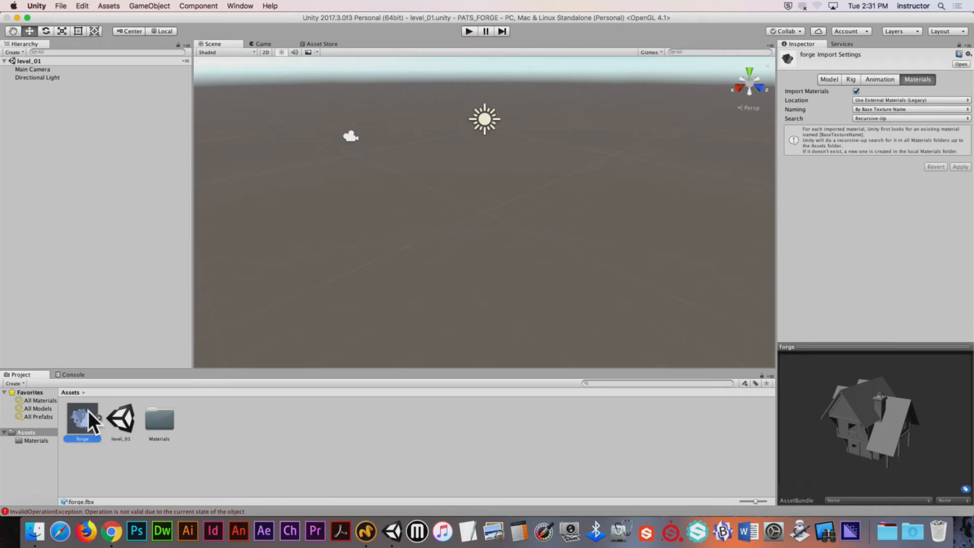
{"action": "left_click_drag", "start_coordinate": [88, 422], "coordinate": [43, 104]}
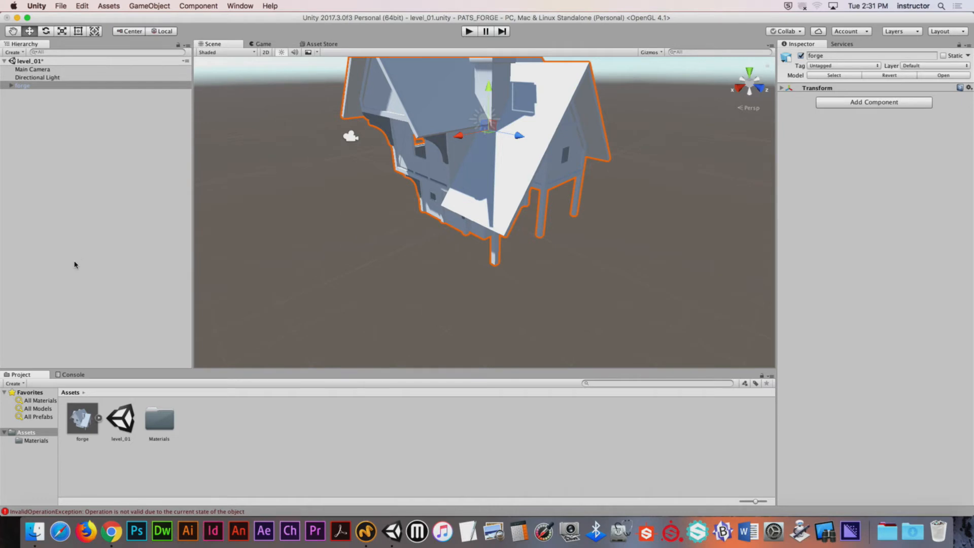
{"action": "key", "text": "super+z"}
{"action": "left_click", "coordinate": [109, 465]}
{"action": "left_click_drag", "start_coordinate": [83, 419], "coordinate": [39, 118]}
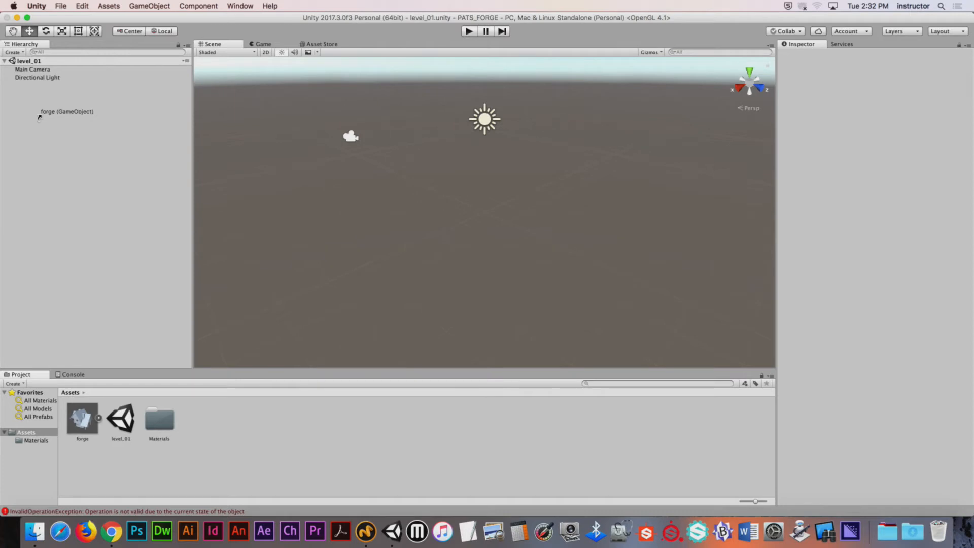
{"action": "left_click_drag", "start_coordinate": [39, 117], "coordinate": [40, 118]}
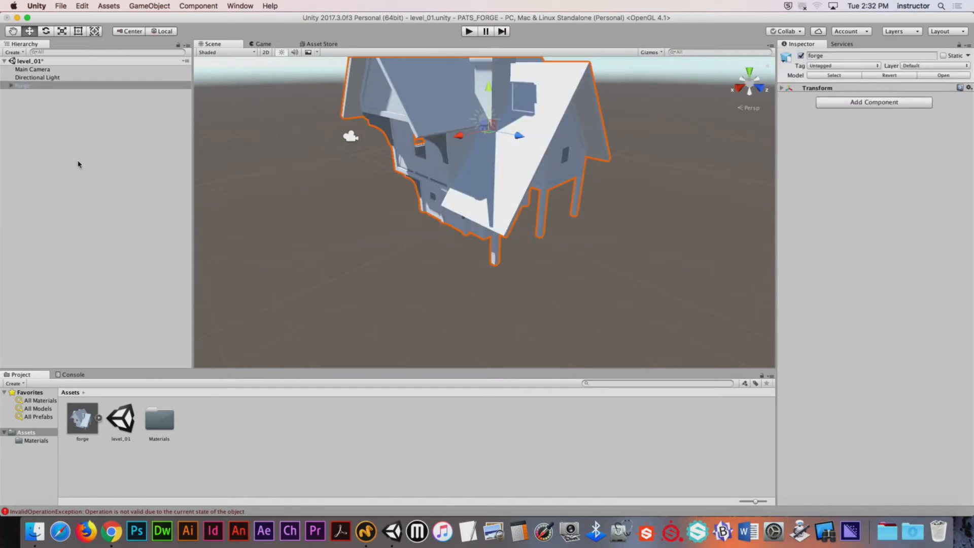
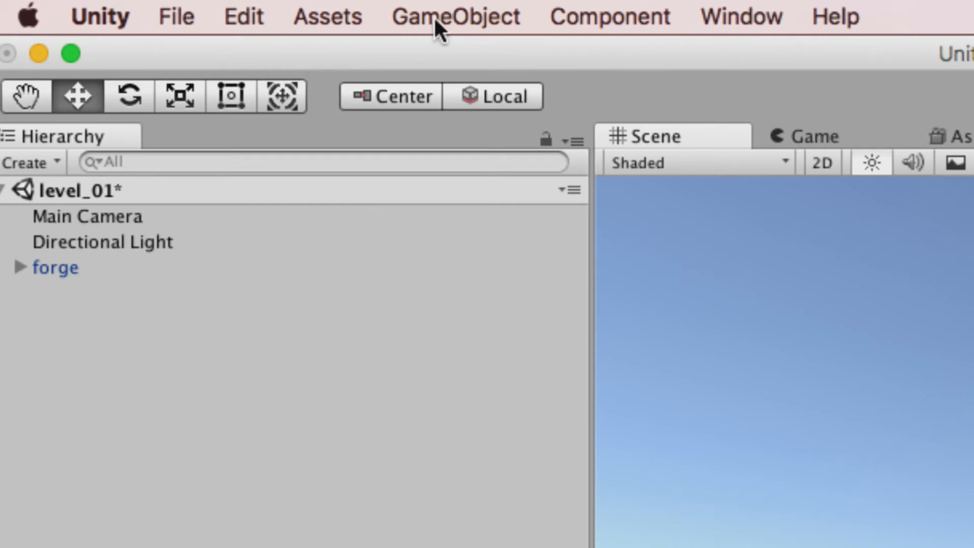
{"action": "left_click", "coordinate": [437, 17]}
{"action": "mouse_move", "coordinate": [482, 117]}
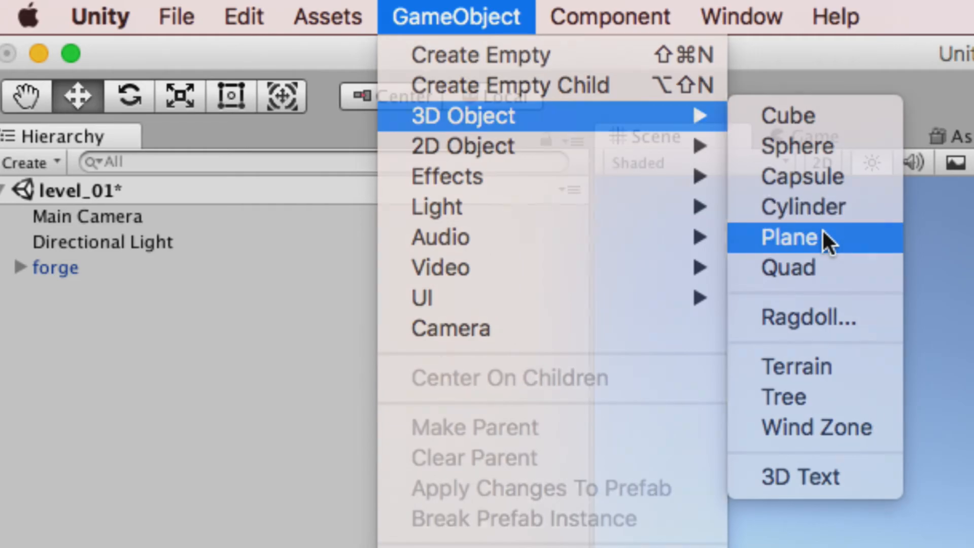
{"action": "left_click", "coordinate": [825, 238]}
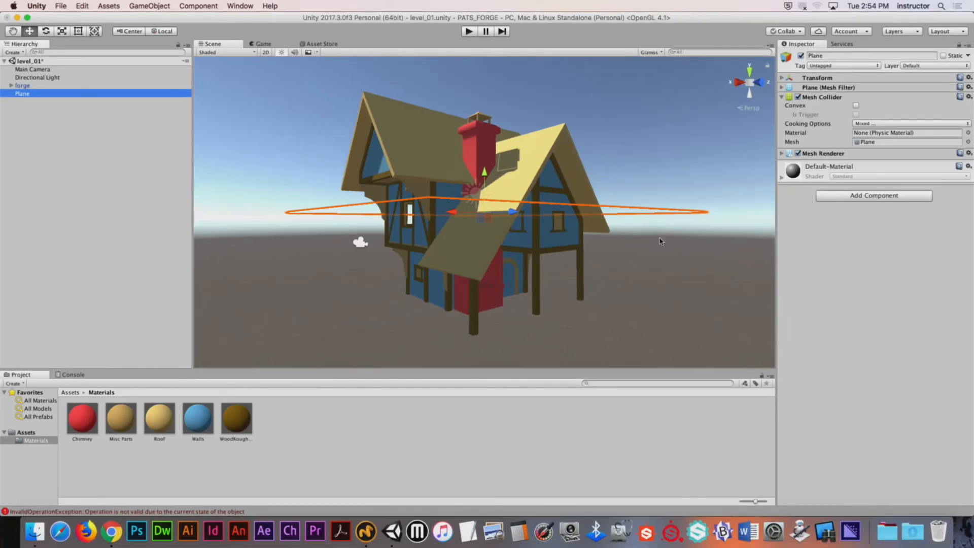
{"action": "left_click_drag", "start_coordinate": [670, 225], "coordinate": [624, 217], "text": "alt"}
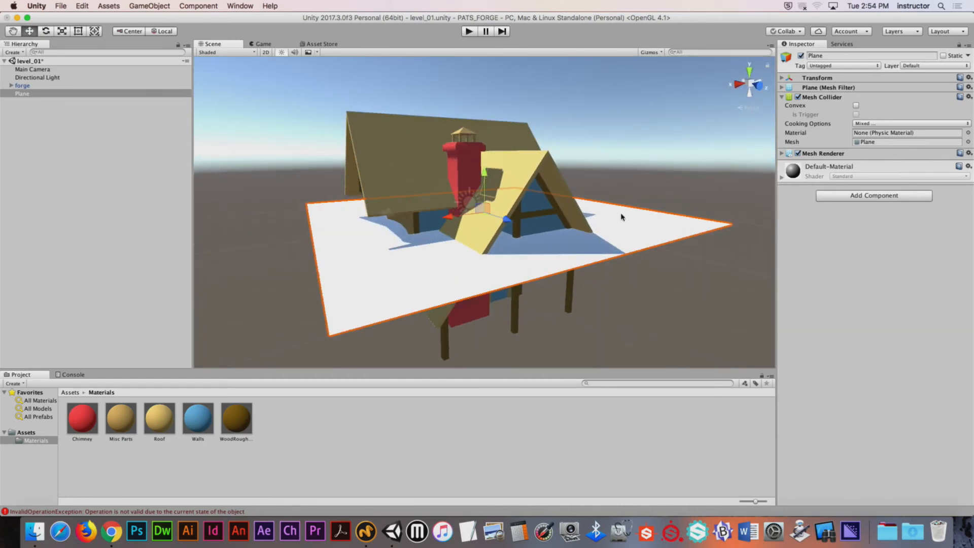
{"action": "left_click", "coordinate": [781, 79]}
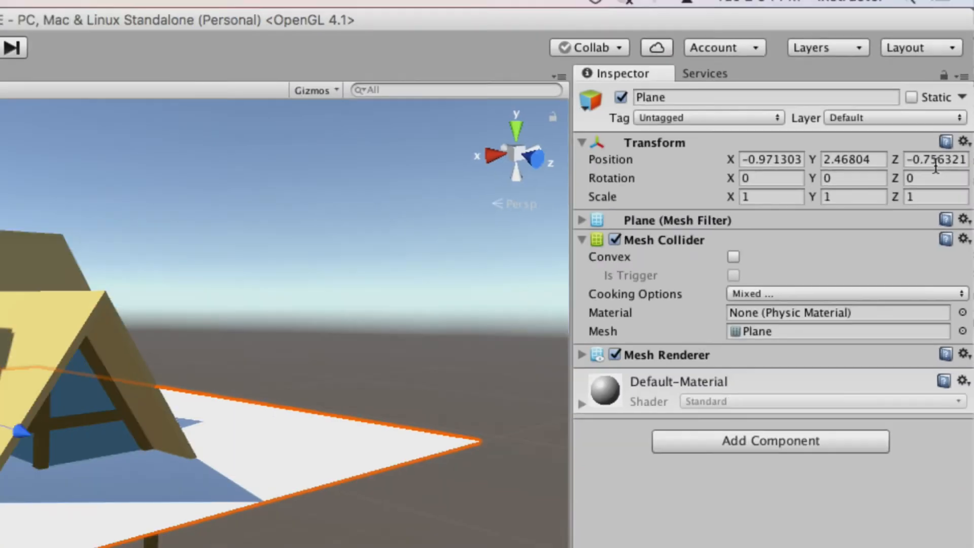
{"action": "key", "text": "super+BackSpace"}
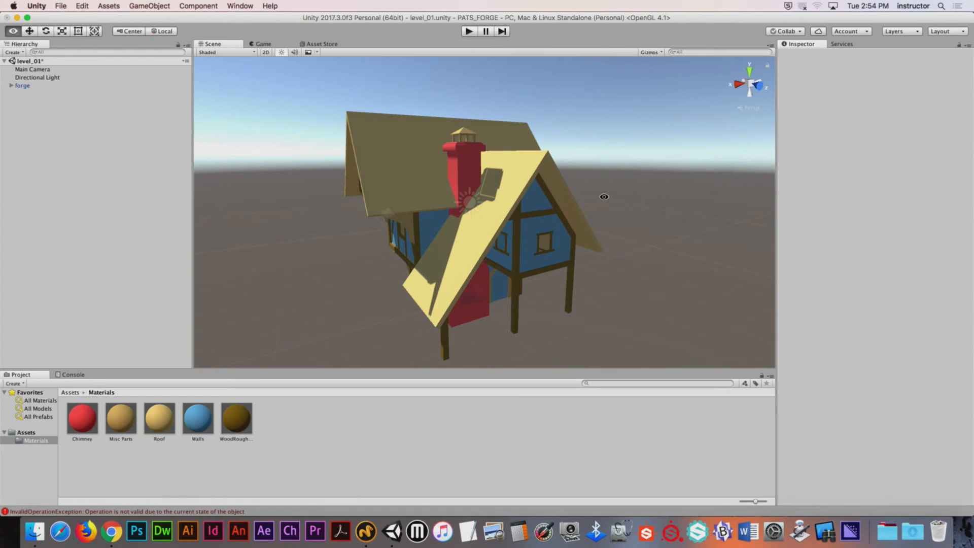
{"action": "left_click_drag", "start_coordinate": [600, 198], "coordinate": [605, 208], "text": "alt"}
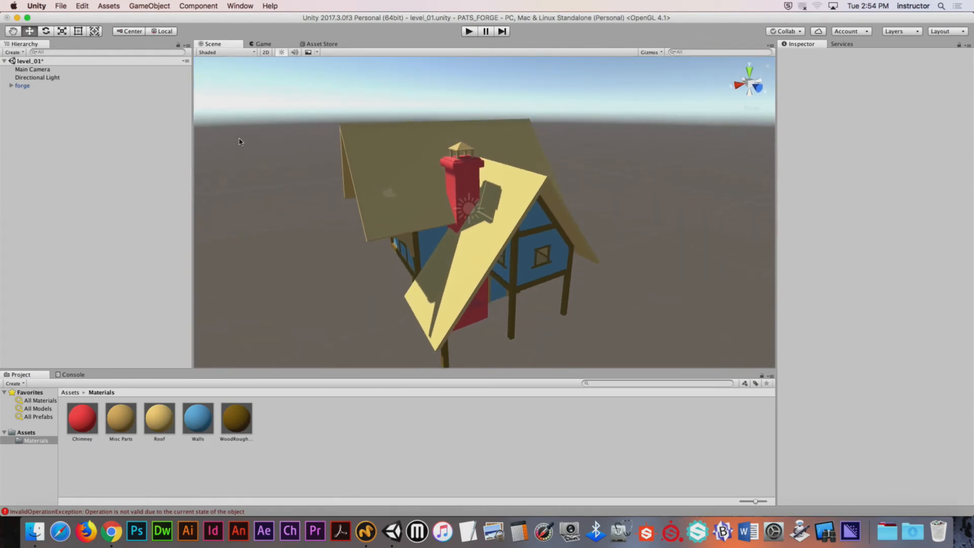
- Add a 3D Plane to the scene and reset its Transform so it sits at the origin
{"action": "left_click", "coordinate": [147, 5]}
{"action": "mouse_move", "coordinate": [152, 37]}
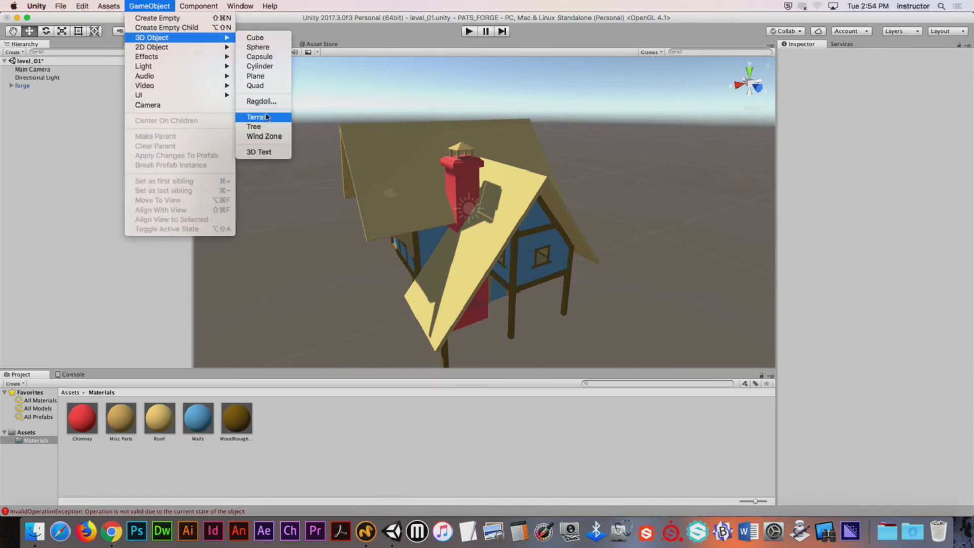
{"action": "left_click", "coordinate": [274, 76]}
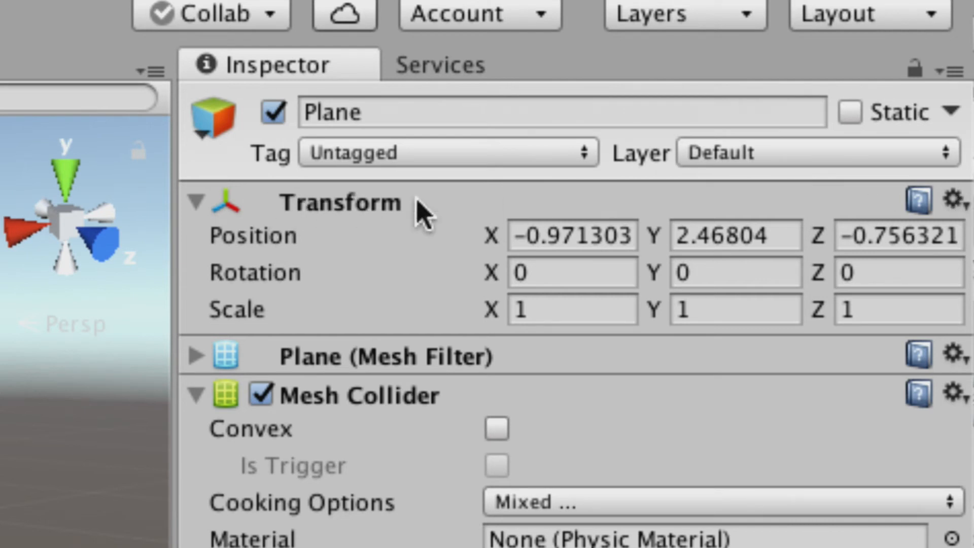
{"action": "left_click", "coordinate": [958, 201]}
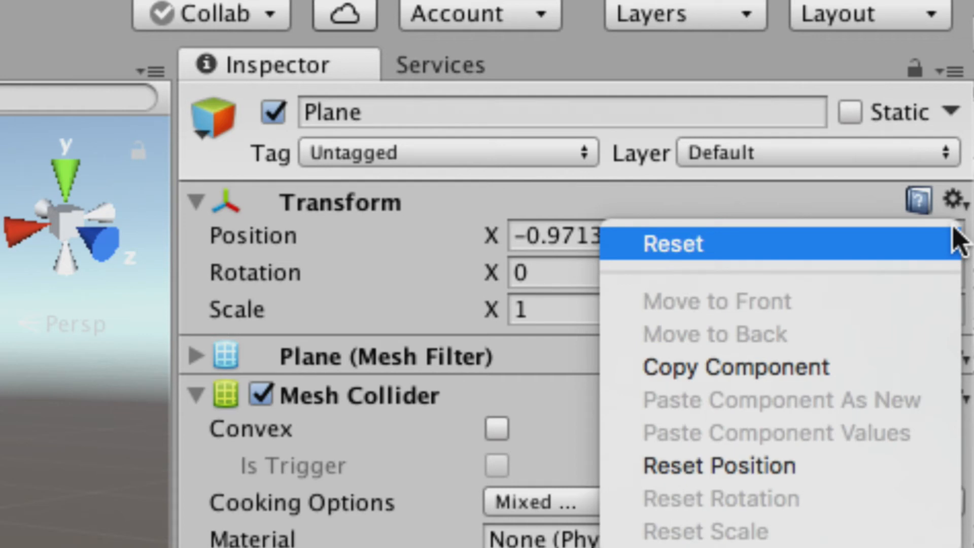
{"action": "left_click", "coordinate": [946, 246]}
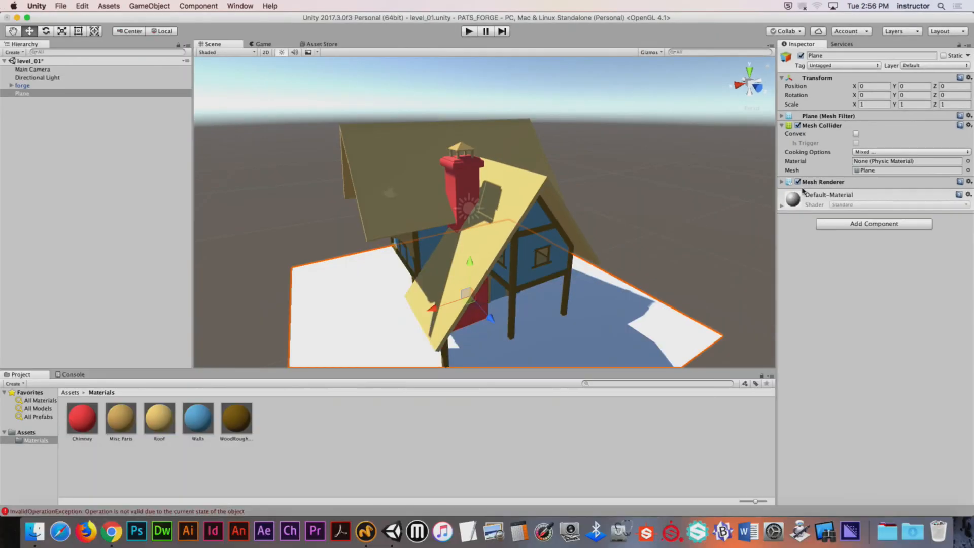
- Scale up the plane so it forms a large ground extending well beyond the forge house
{"action": "left_click_drag", "start_coordinate": [629, 212], "coordinate": [672, 164], "text": "alt"}
{"action": "right_click_drag", "start_coordinate": [673, 163], "coordinate": [500, 154], "text": "alt"}
{"action": "left_click_drag", "start_coordinate": [501, 154], "coordinate": [575, 207], "text": "alt"}
{"action": "key", "text": "r"}
{"action": "left_click_drag", "start_coordinate": [670, 147], "coordinate": [583, 152], "text": "alt"}
{"action": "key", "text": "q"}
{"action": "left_click_drag", "start_coordinate": [422, 189], "coordinate": [593, 198], "text": "alt"}
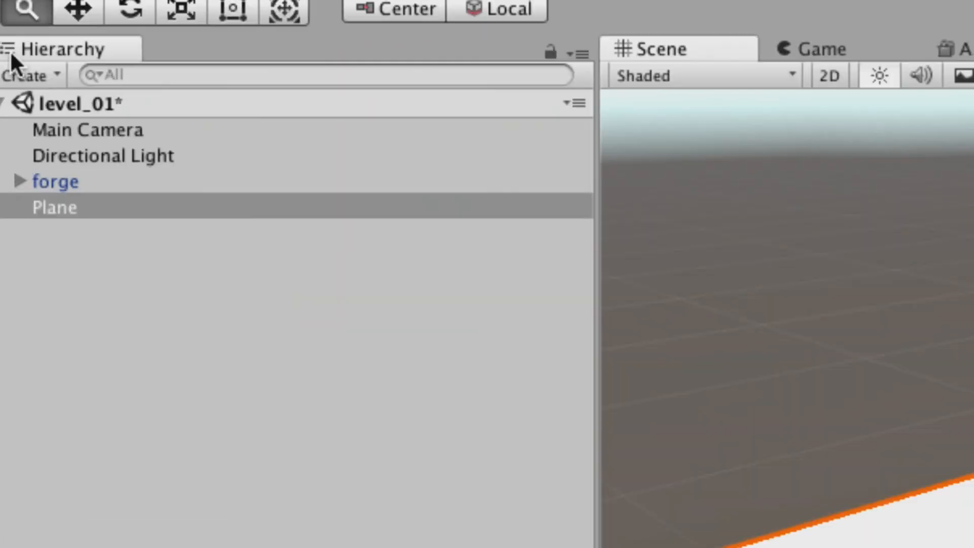
- Move the Directional Light away from the house to about X -5.6, Y 3, Z -3.23
{"action": "left_click", "coordinate": [144, 153]}
{"action": "left_click", "coordinate": [141, 128]}
{"action": "left_click", "coordinate": [146, 161]}
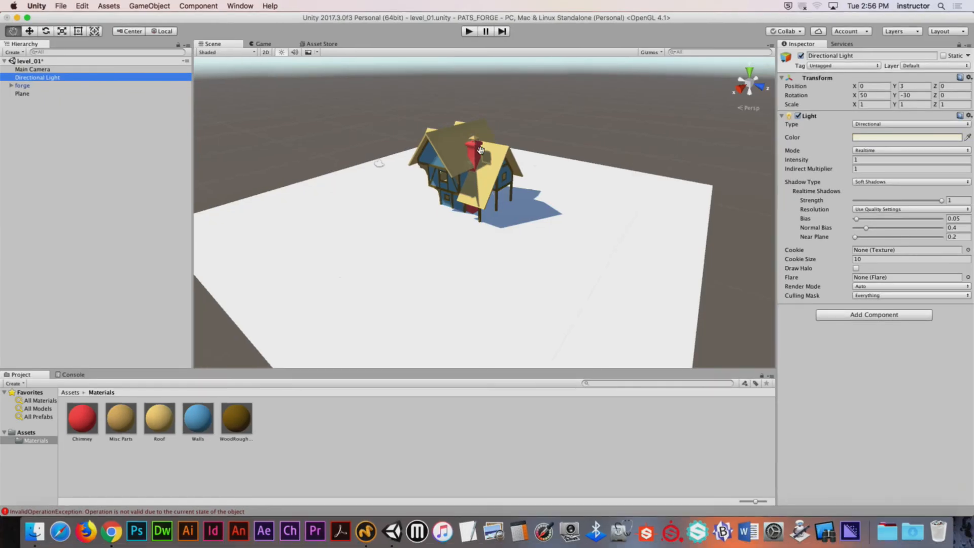
{"action": "left_click_drag", "start_coordinate": [598, 150], "coordinate": [498, 140], "text": "alt"}
{"action": "right_click_drag", "start_coordinate": [498, 139], "coordinate": [484, 157], "text": "alt"}
{"action": "middle_click_drag", "start_coordinate": [487, 174], "coordinate": [365, 188]}
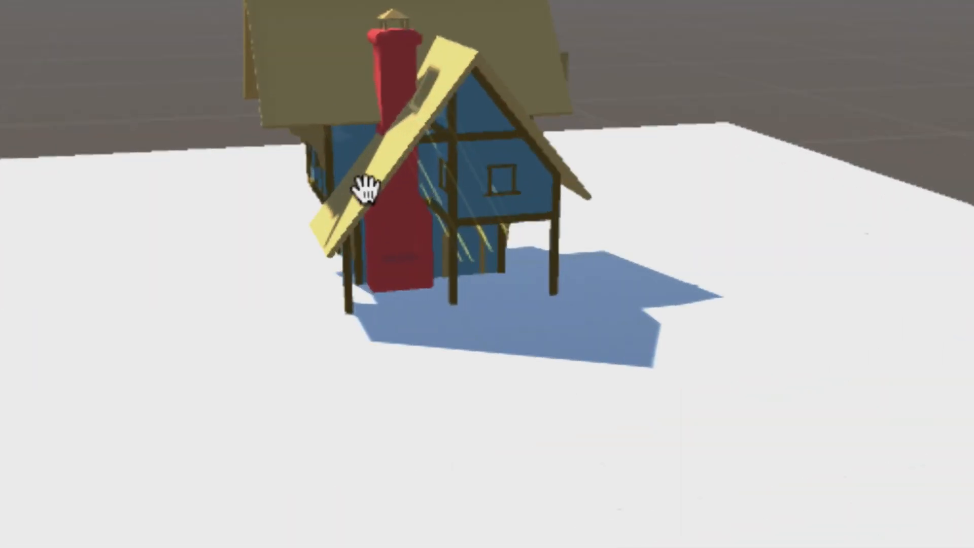
{"action": "left_click_drag", "start_coordinate": [365, 188], "coordinate": [227, 268], "text": "alt"}
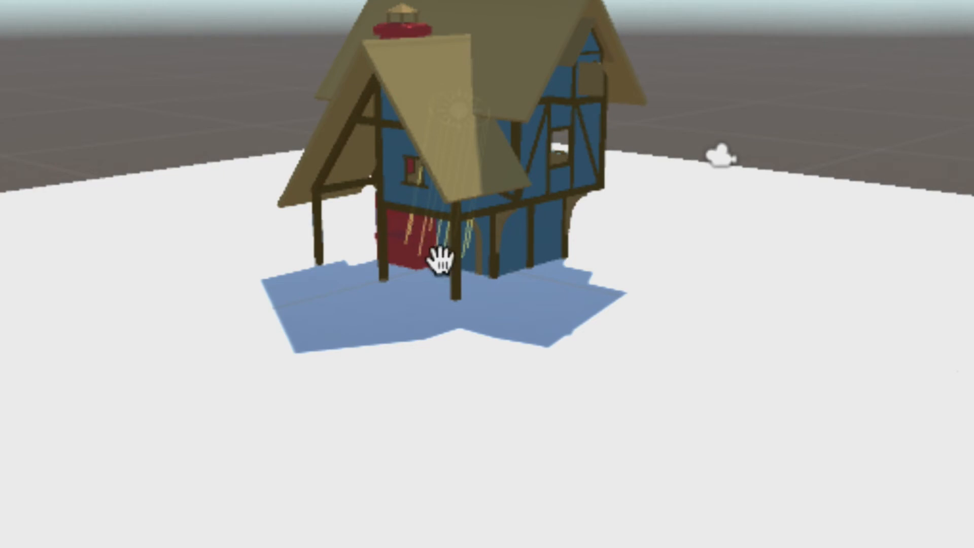
{"action": "key", "text": "w"}
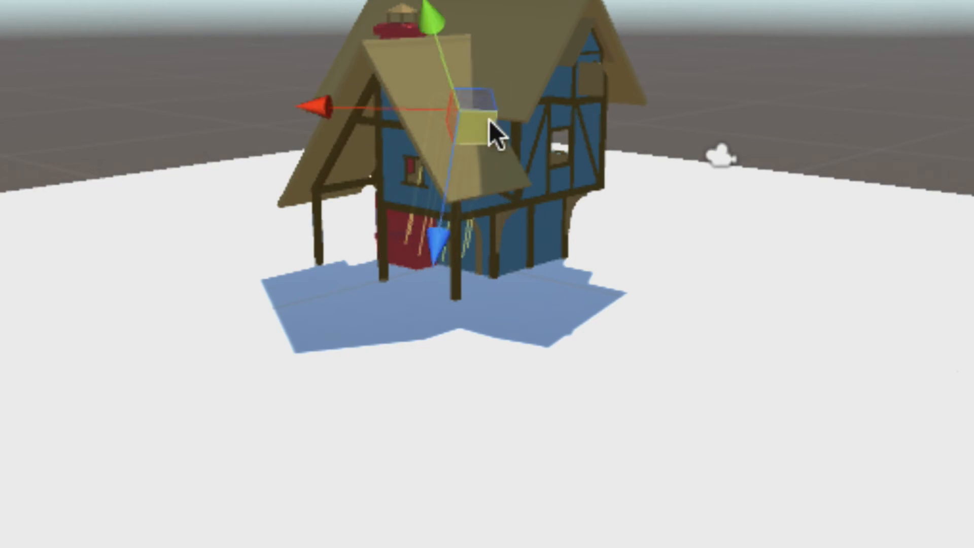
{"action": "left_click_drag", "start_coordinate": [323, 107], "coordinate": [409, 133]}
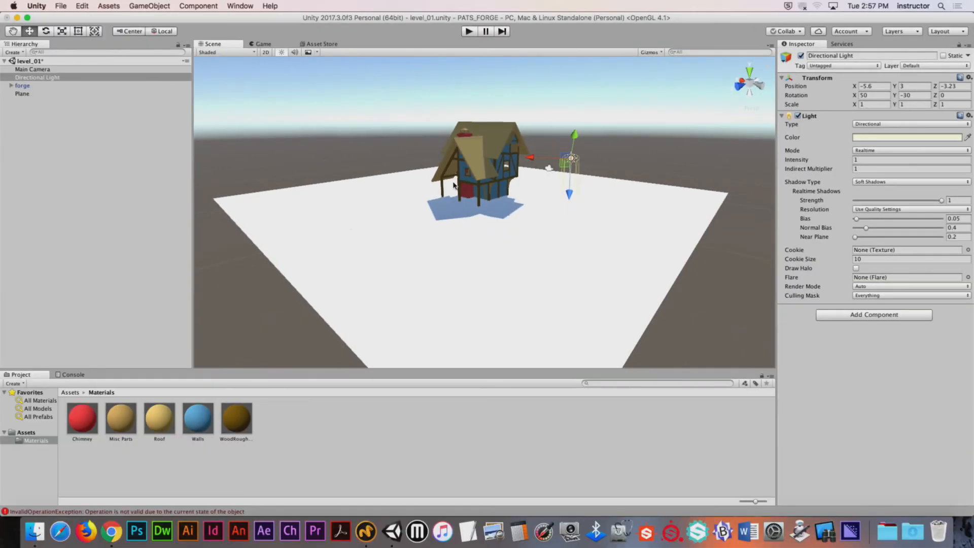
- Rotate the Directional Light to about X 47.5, Y -139.1, Z -137.3 to change the direction of the house's shadow
{"action": "left_click_drag", "start_coordinate": [438, 182], "coordinate": [489, 250], "text": "alt"}
{"action": "left_click_drag", "start_coordinate": [507, 218], "coordinate": [490, 227], "text": "alt"}
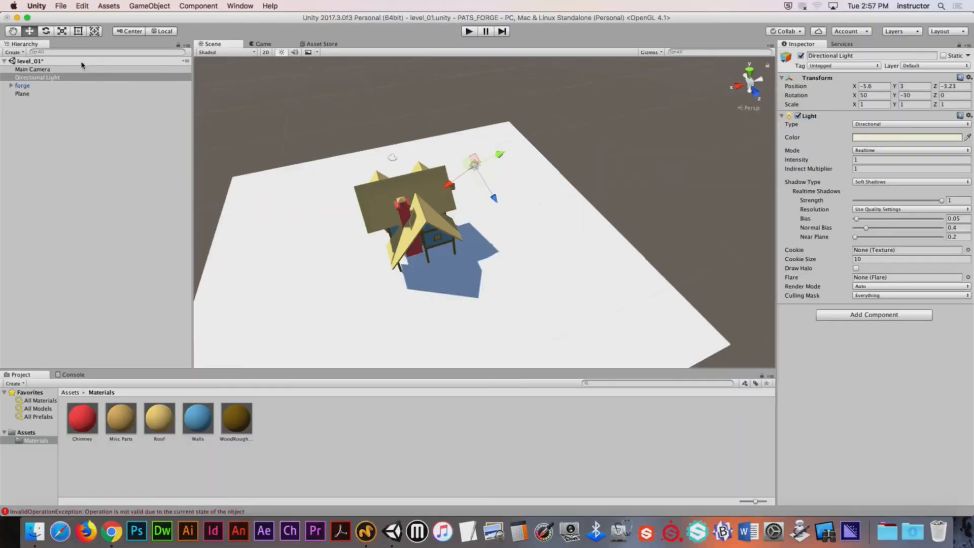
{"action": "key", "text": "e"}
{"action": "left_click_drag", "start_coordinate": [403, 192], "coordinate": [484, 177], "text": "alt"}
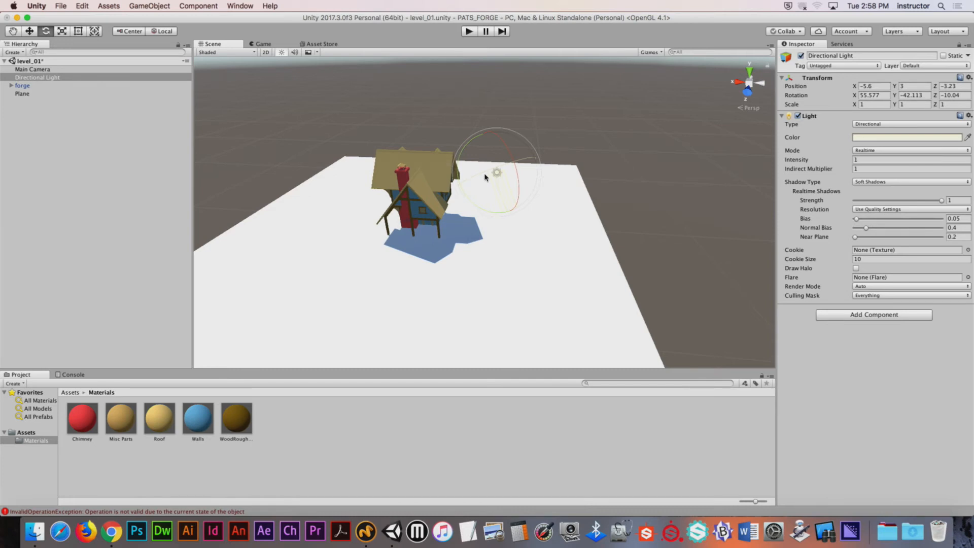
{"action": "left_click_drag", "start_coordinate": [355, 233], "coordinate": [452, 218], "text": "alt"}
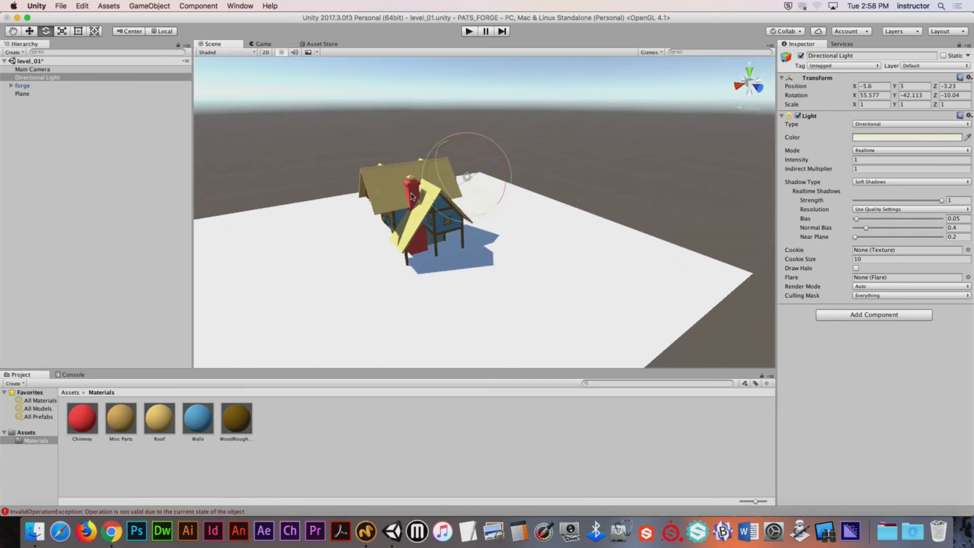
{"action": "right_click_drag", "start_coordinate": [410, 194], "coordinate": [639, 238]}
{"action": "right_click_drag", "start_coordinate": [548, 231], "coordinate": [509, 226], "text": "alt"}
{"action": "left_click_drag", "start_coordinate": [509, 227], "coordinate": [542, 201], "text": "alt"}
{"action": "scroll", "coordinate": [339, 199], "scroll_direction": "up", "scroll_amount": 5}
{"action": "key", "text": "e"}
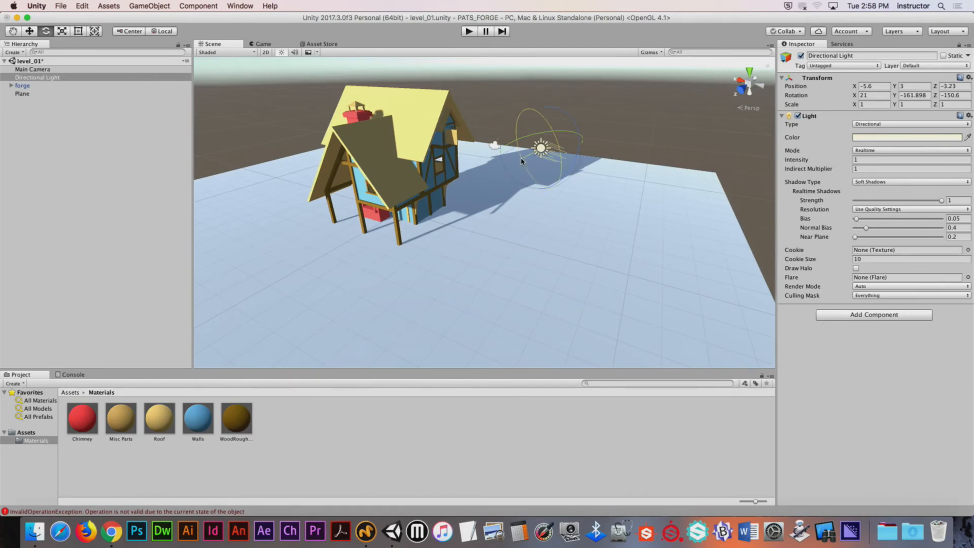
{"action": "mouse_move", "coordinate": [521, 161]}
{"action": "left_mouse_down"}
{"action": "mouse_move", "coordinate": [530, 152]}
{"action": "mouse_move", "coordinate": [539, 224]}
{"action": "mouse_move", "coordinate": [514, 138]}
{"action": "mouse_move", "coordinate": [539, 202]}
{"action": "mouse_move", "coordinate": [524, 114]}
{"action": "mouse_move", "coordinate": [522, 157]}
{"action": "mouse_move", "coordinate": [515, 151]}
{"action": "left_mouse_up"}
{"action": "left_click_drag", "start_coordinate": [516, 89], "coordinate": [513, 113]}
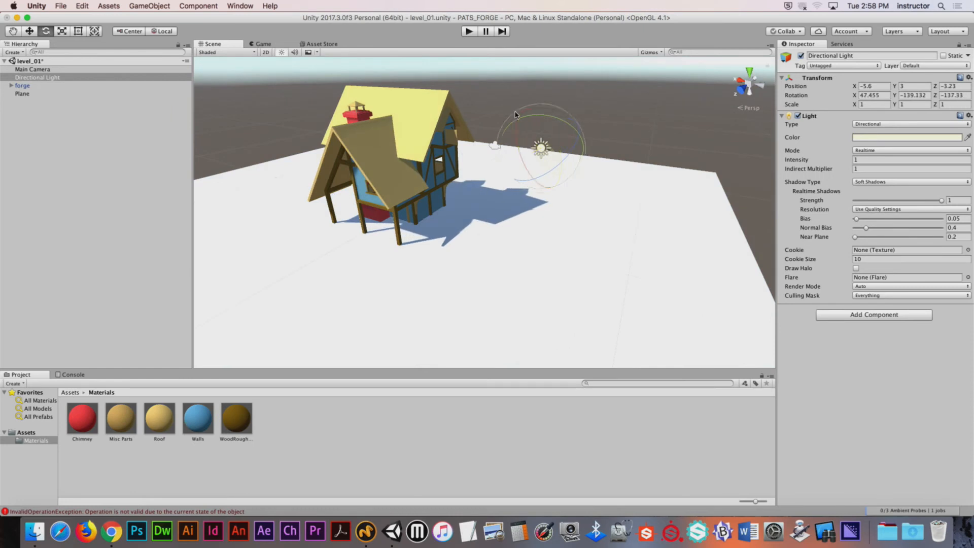
- Select the Main Camera, run the scene in Play mode to preview its view of the house, and stop playback
{"action": "left_click_drag", "start_coordinate": [426, 236], "coordinate": [400, 204], "text": "alt"}
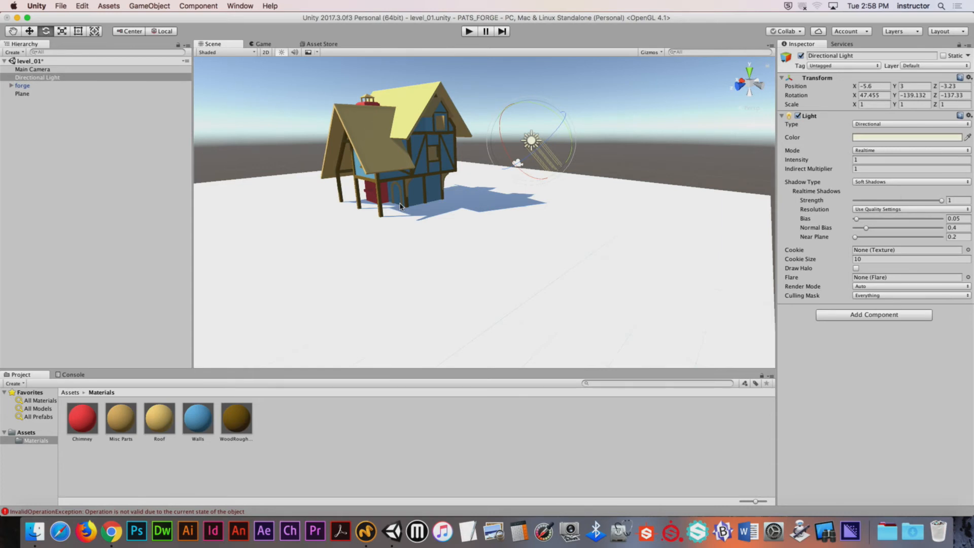
{"action": "left_click_drag", "start_coordinate": [360, 234], "coordinate": [426, 240], "text": "alt"}
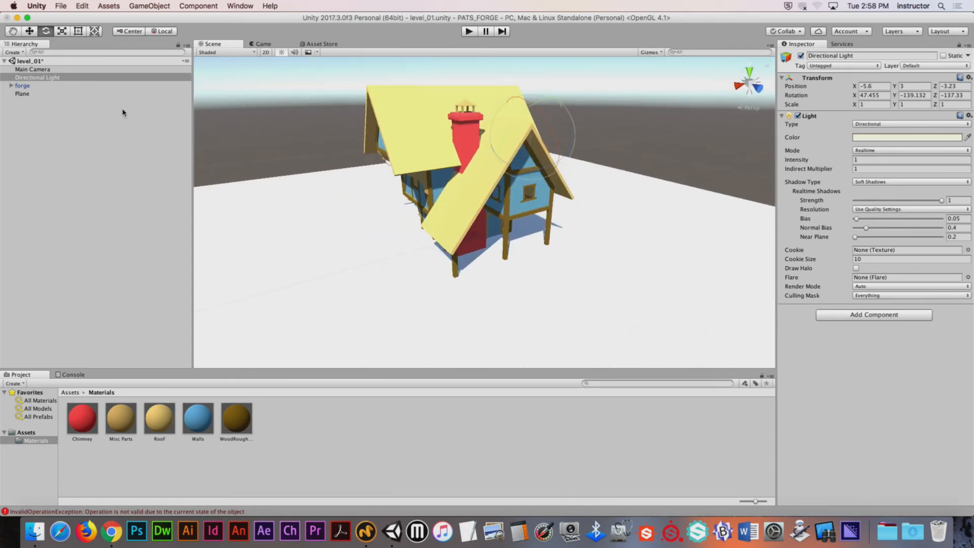
{"action": "left_click", "coordinate": [57, 71]}
{"action": "left_click_drag", "start_coordinate": [324, 181], "coordinate": [436, 202], "text": "alt"}
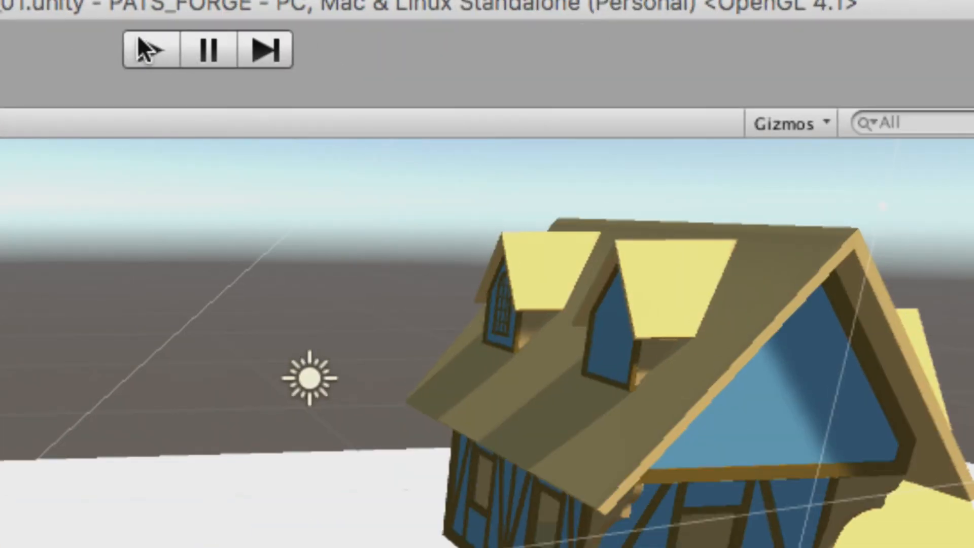
{"action": "left_click", "coordinate": [139, 42]}
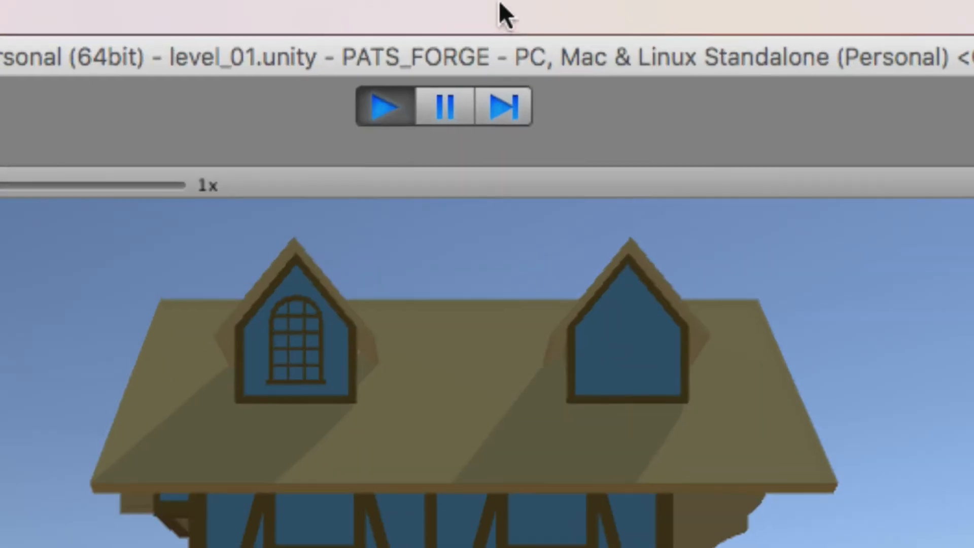
{"action": "left_click", "coordinate": [377, 125]}
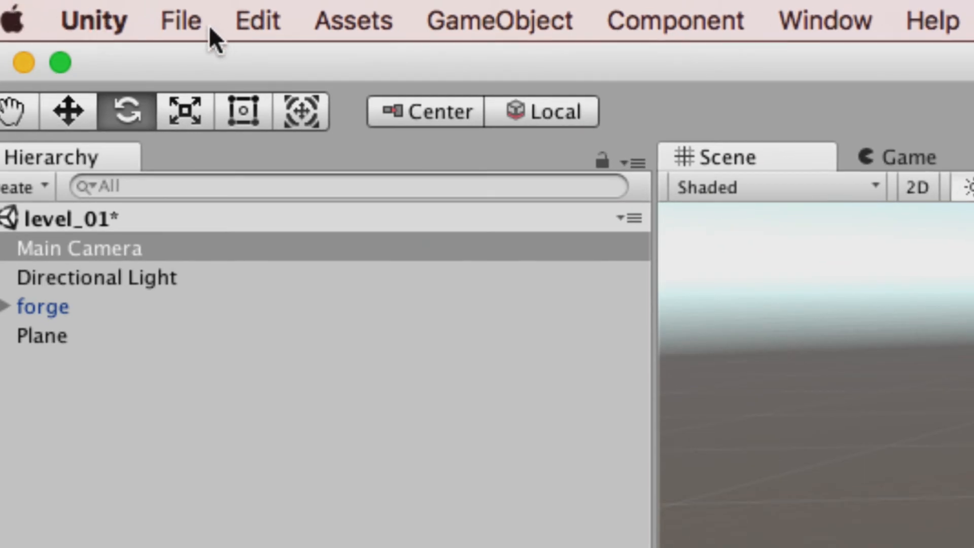
- Import the complete Characters standard asset package into the project
{"action": "left_click", "coordinate": [344, 25]}
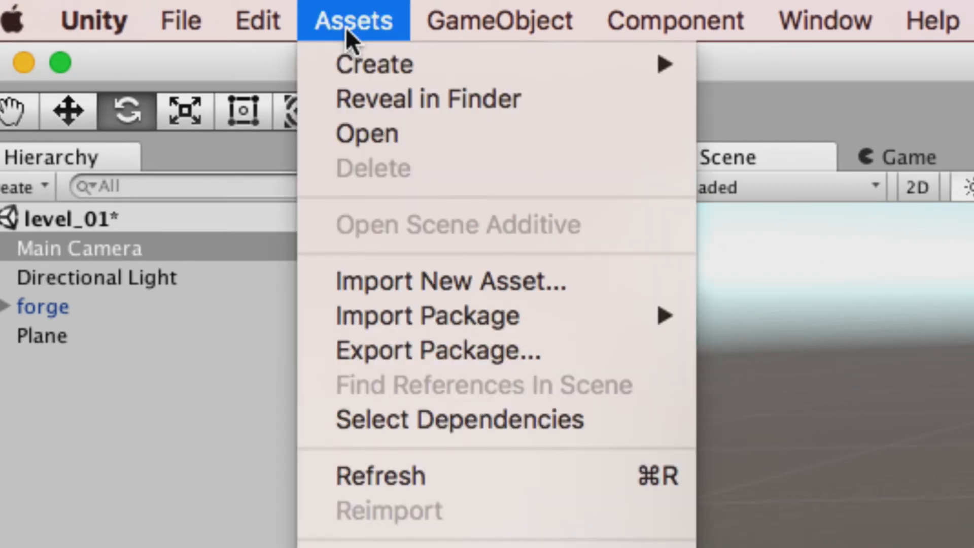
{"action": "mouse_move", "coordinate": [476, 318]}
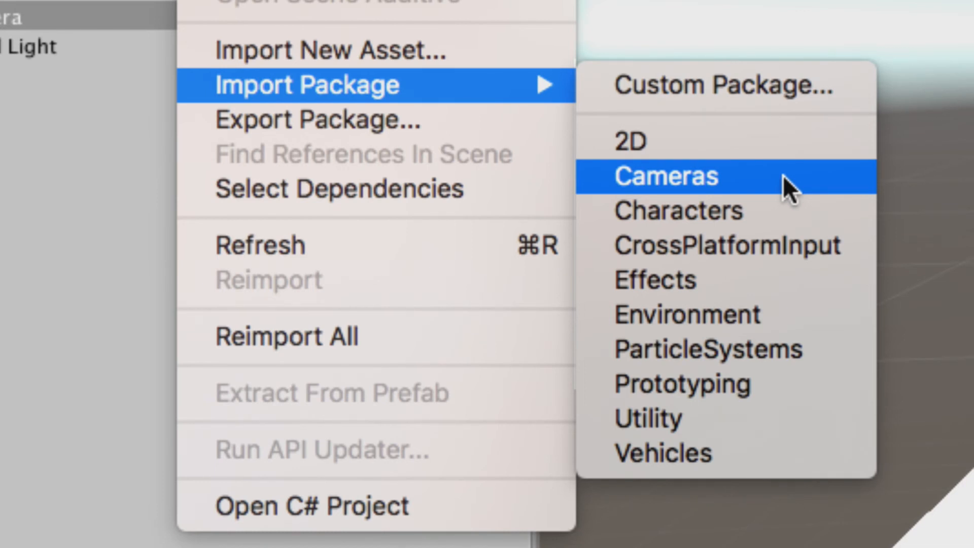
{"action": "left_click", "coordinate": [765, 209]}
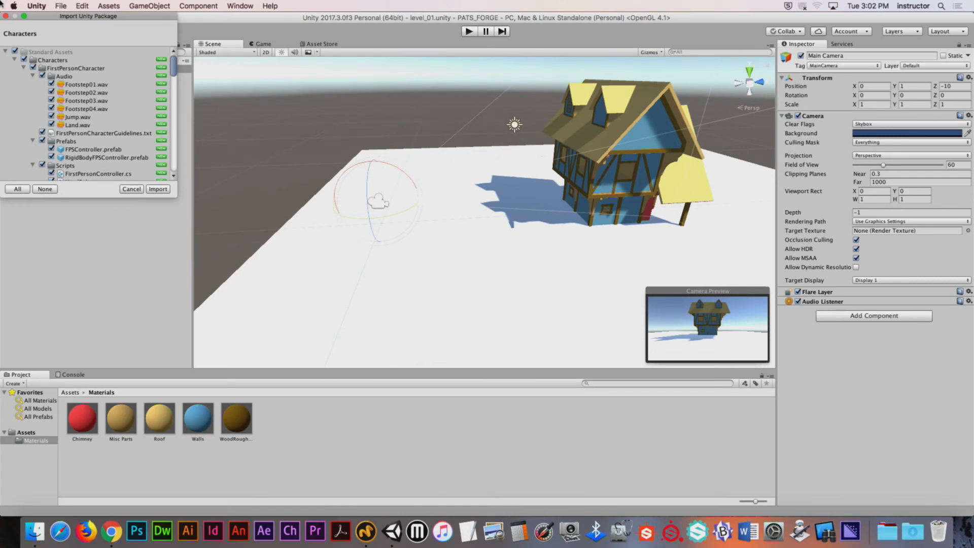
{"action": "left_click_drag", "start_coordinate": [109, 17], "coordinate": [450, 107]}
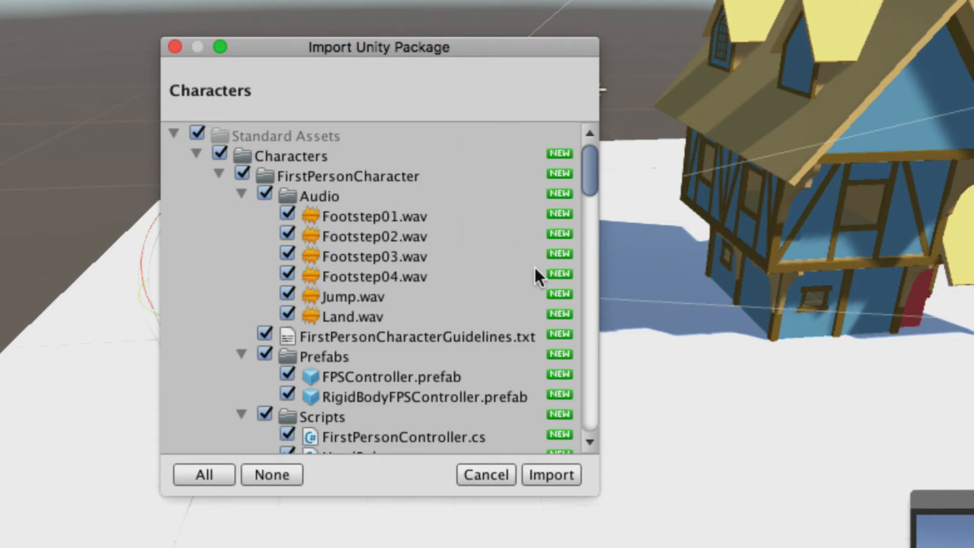
{"action": "left_click", "coordinate": [560, 474]}
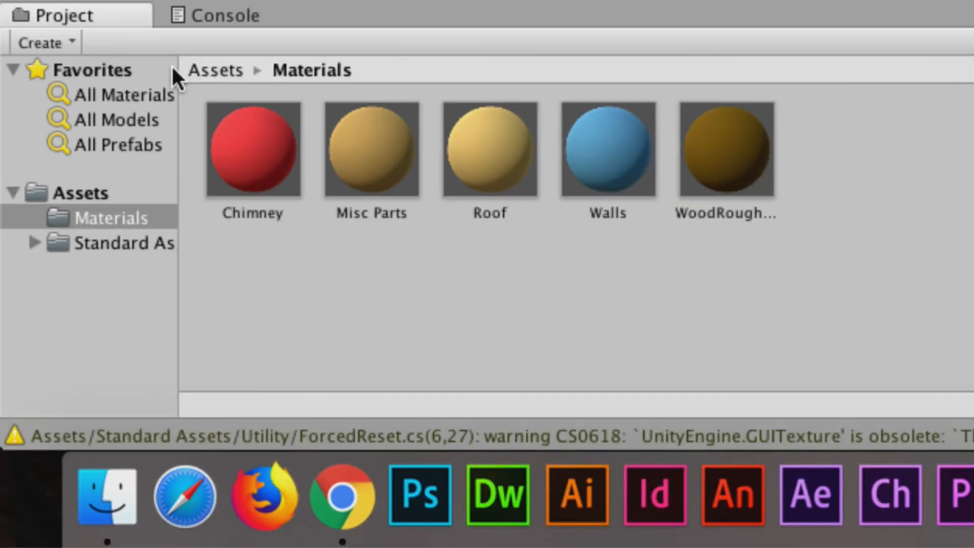
{"action": "left_click", "coordinate": [176, 234]}
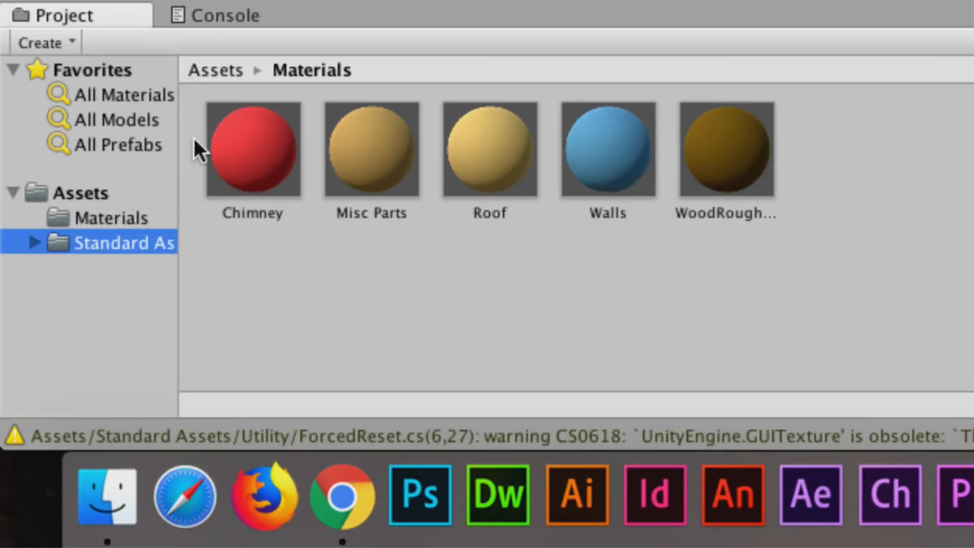
{"action": "left_click_drag", "start_coordinate": [177, 66], "coordinate": [179, 193]}
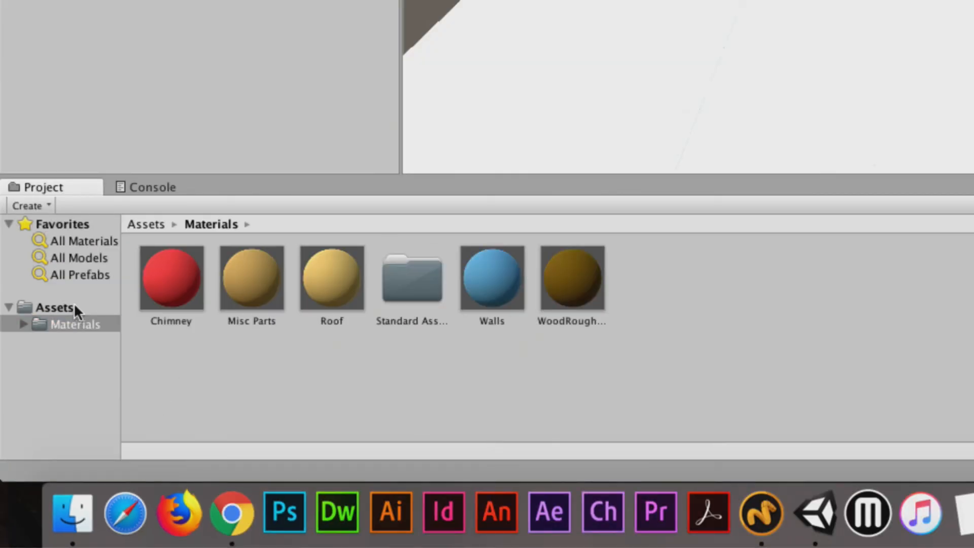
{"action": "left_click", "coordinate": [23, 324]}
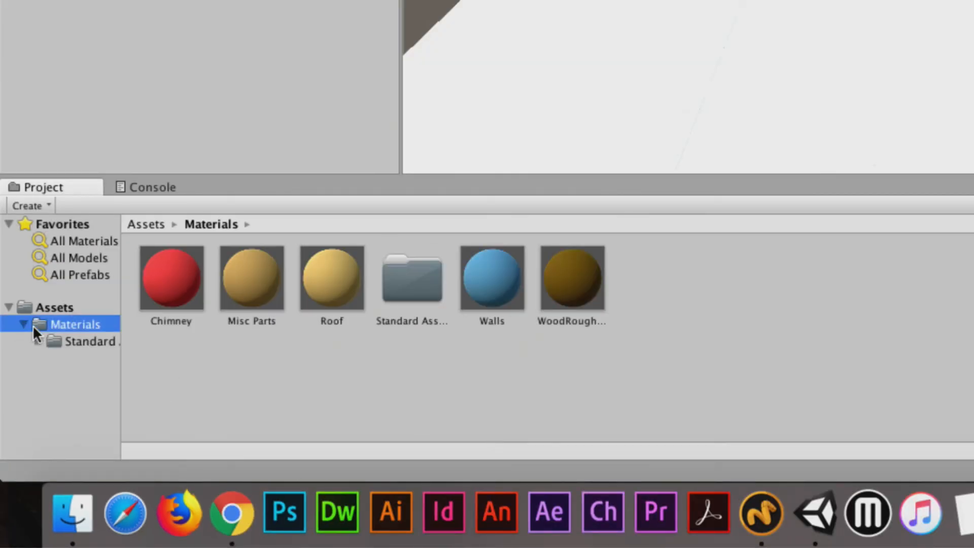
{"action": "left_click", "coordinate": [81, 341]}
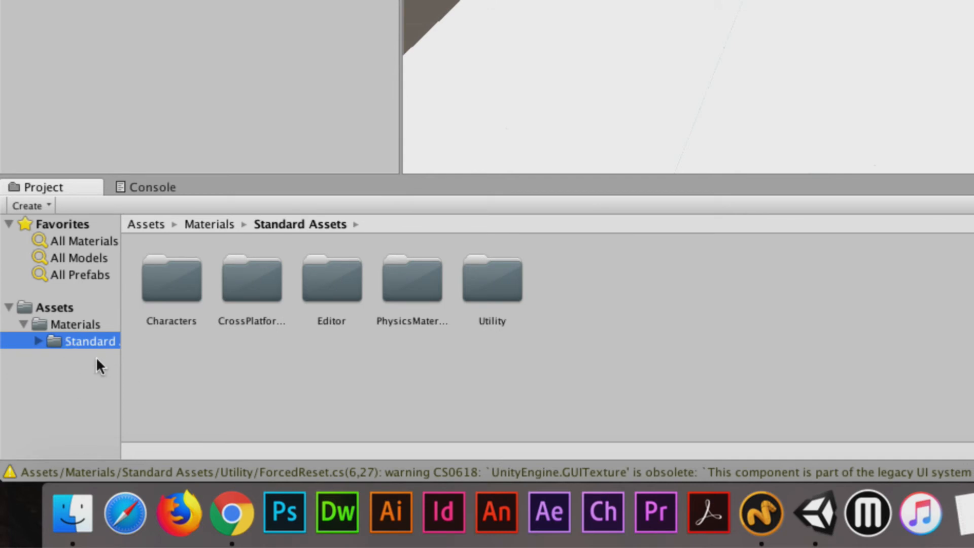
{"action": "left_click", "coordinate": [80, 325]}
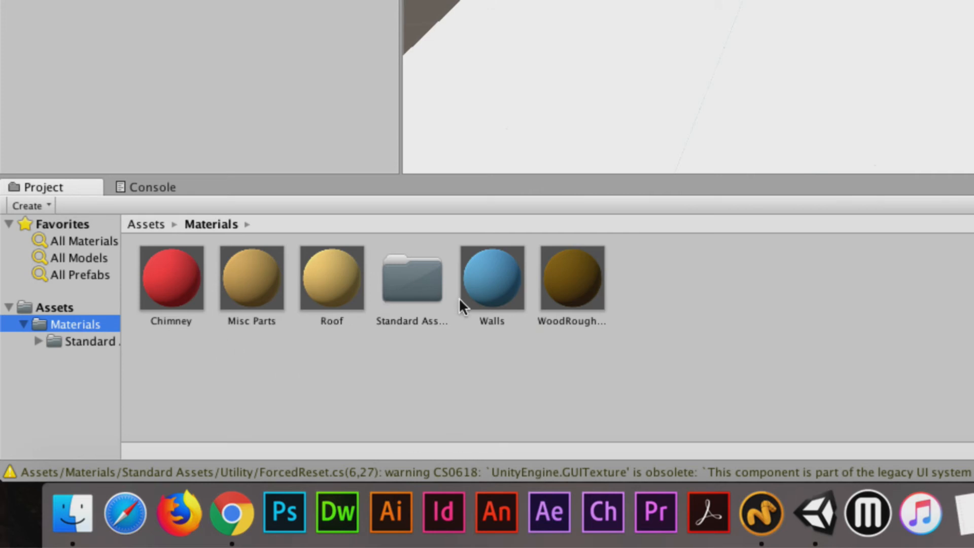
{"action": "left_click_drag", "start_coordinate": [411, 314], "coordinate": [49, 306]}
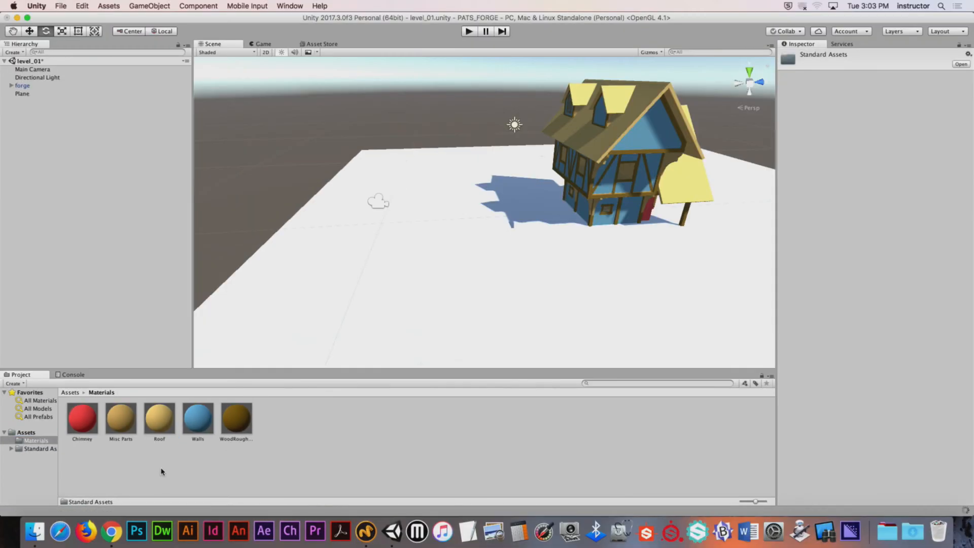
- Open the Prefabs folder of FirstPersonCharacter inside Standard Assets > Characters
{"action": "left_click", "coordinate": [50, 418]}
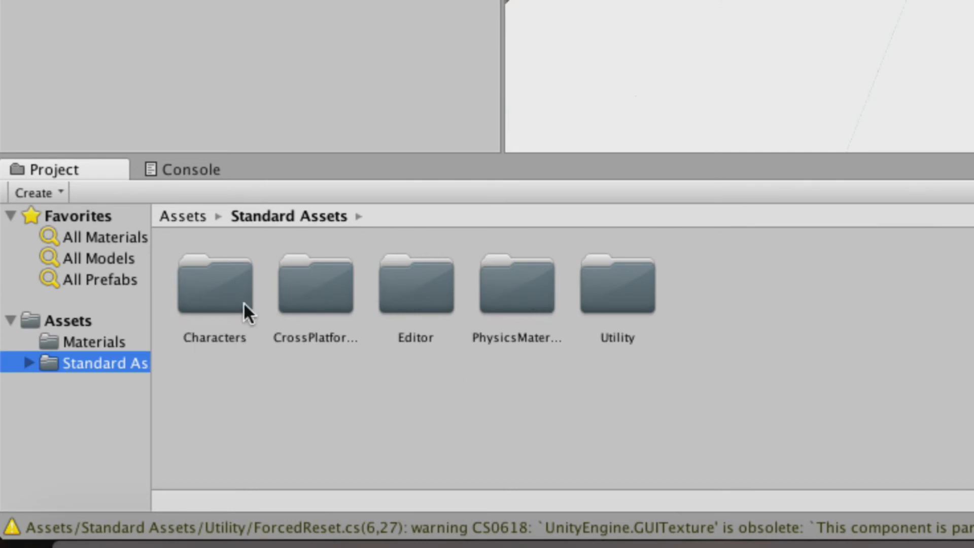
{"action": "double_click", "coordinate": [221, 295]}
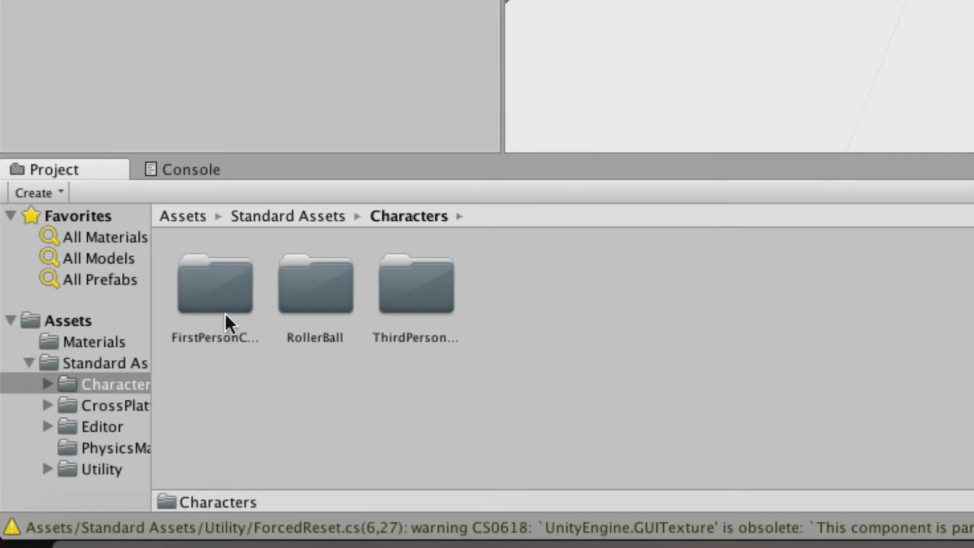
{"action": "left_click", "coordinate": [238, 295]}
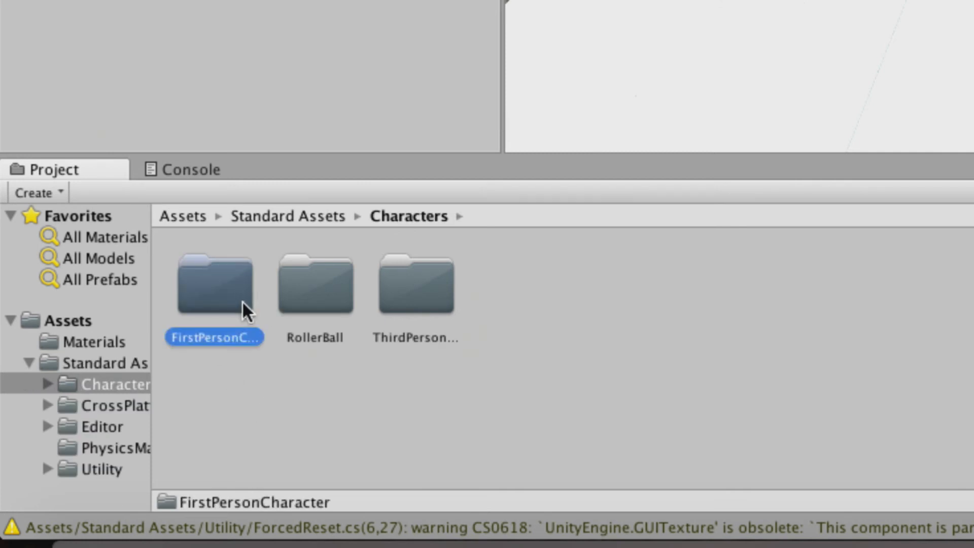
{"action": "left_click", "coordinate": [333, 288]}
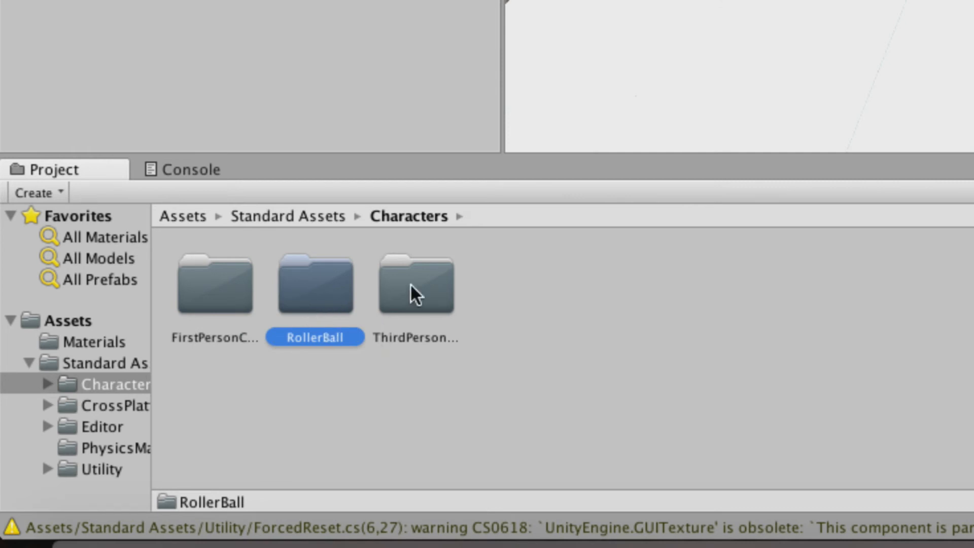
{"action": "double_click", "coordinate": [219, 297]}
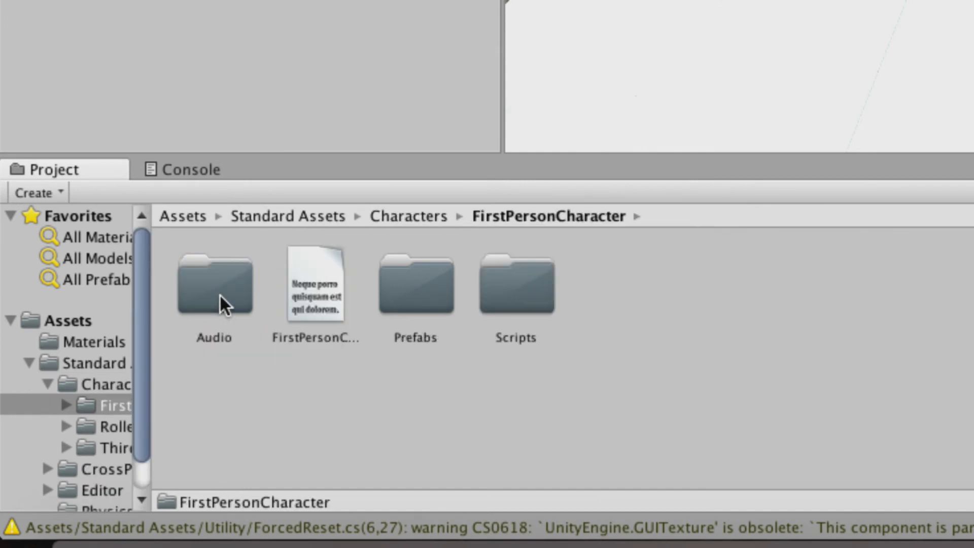
{"action": "double_click", "coordinate": [436, 292]}
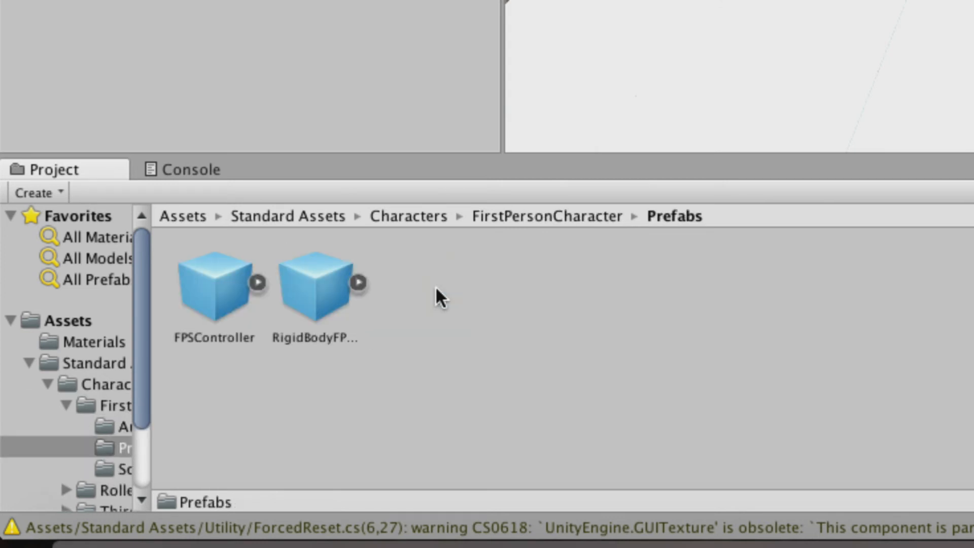
- Add the FPSController prefab to the level_01 scene hierarchy
{"action": "left_click", "coordinate": [215, 304]}
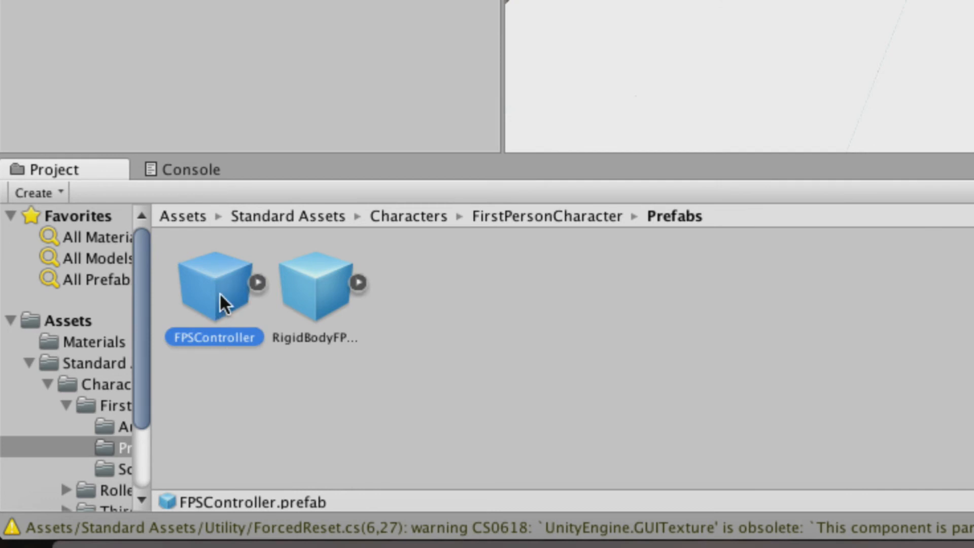
{"action": "left_click", "coordinate": [283, 373]}
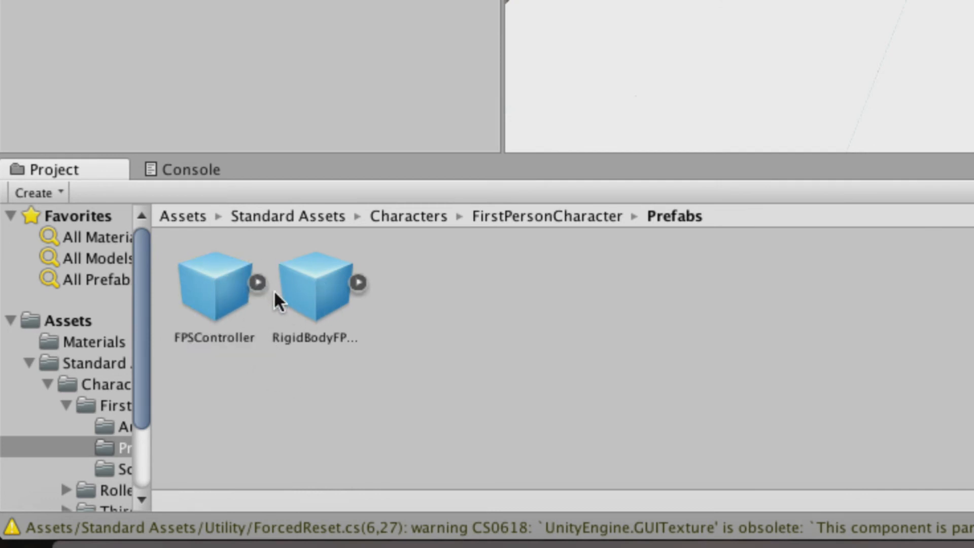
{"action": "left_click", "coordinate": [208, 299]}
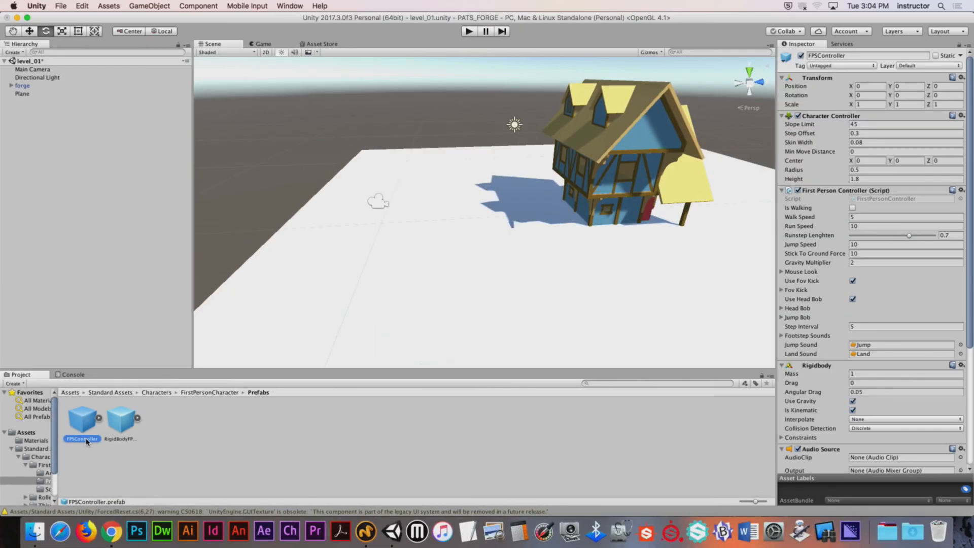
{"action": "left_click_drag", "start_coordinate": [81, 429], "coordinate": [61, 135]}
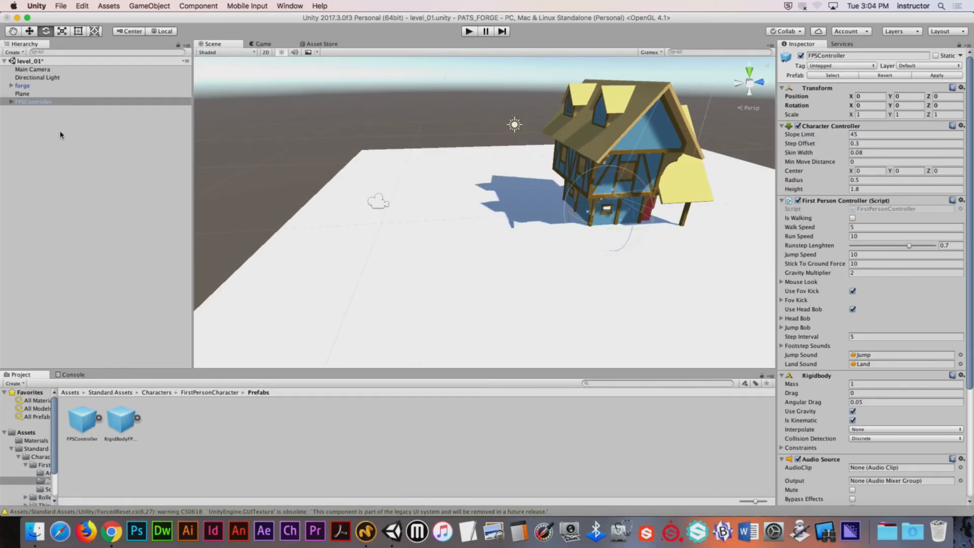
- Move the FPSController out of the house to about Z -7.21 and raise it above the ground plane to about Y 0.918
{"action": "left_click_drag", "start_coordinate": [558, 231], "coordinate": [465, 213], "text": "alt"}
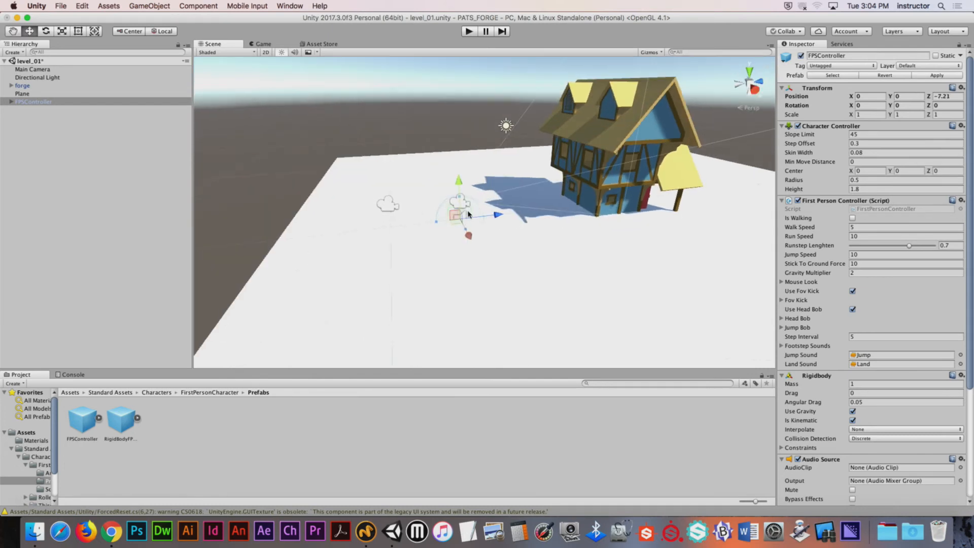
{"action": "scroll", "coordinate": [466, 216], "scroll_direction": "up", "scroll_amount": 3}
{"action": "scroll", "coordinate": [461, 213], "scroll_direction": "up", "scroll_amount": 10}
{"action": "scroll", "coordinate": [458, 198], "scroll_direction": "down", "scroll_amount": 8}
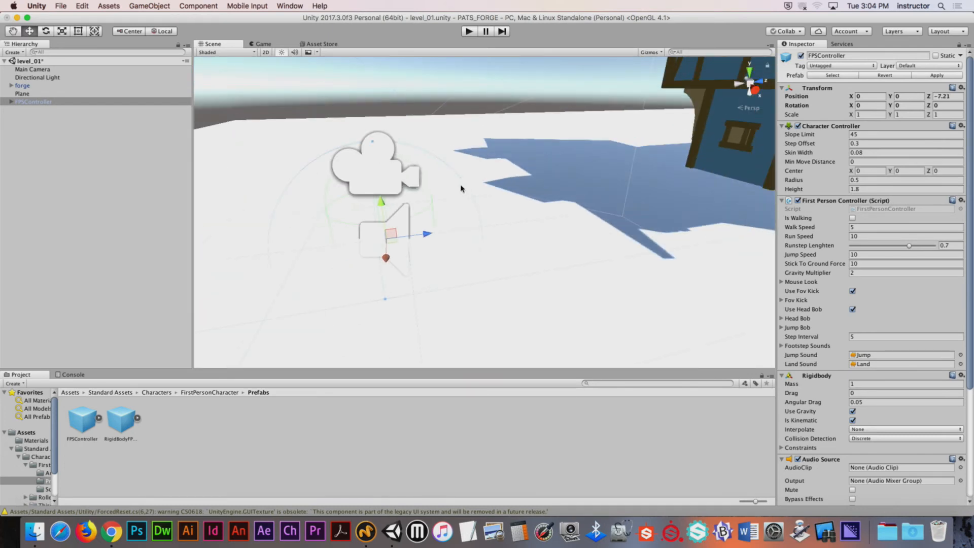
{"action": "middle_click_drag", "start_coordinate": [415, 117], "coordinate": [498, 145]}
{"action": "left_click_drag", "start_coordinate": [464, 145], "coordinate": [518, 147], "text": "alt"}
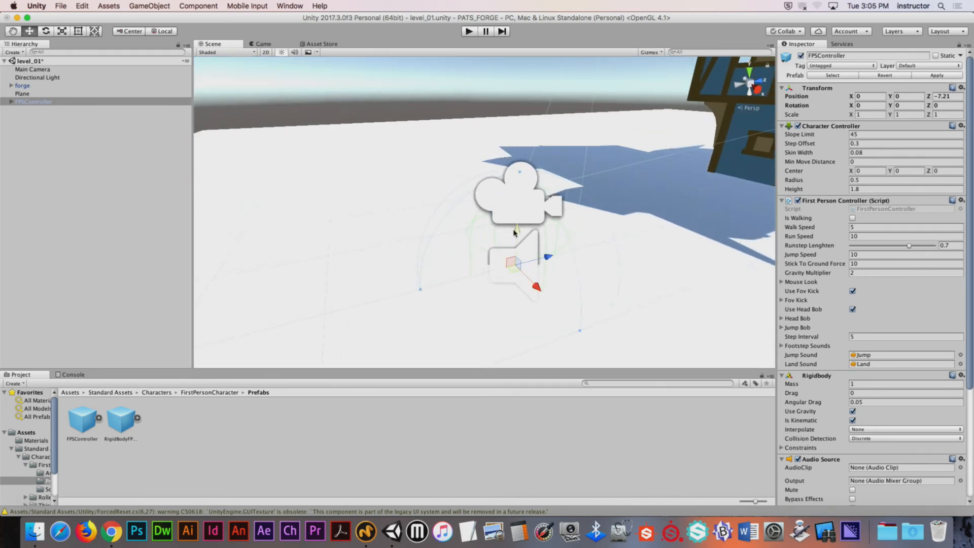
{"action": "left_click_drag", "start_coordinate": [514, 237], "coordinate": [418, 165]}
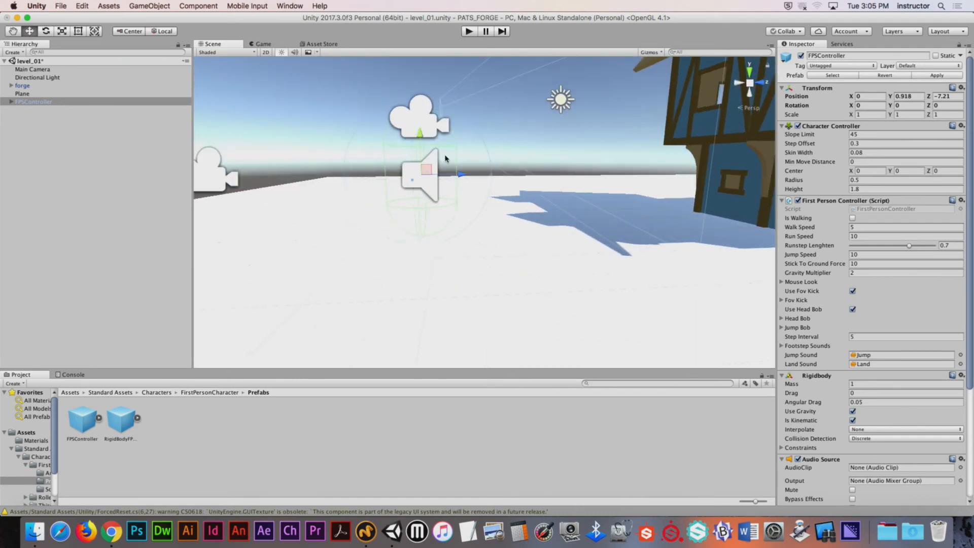
{"action": "left_click_drag", "start_coordinate": [495, 152], "coordinate": [532, 146], "text": "alt"}
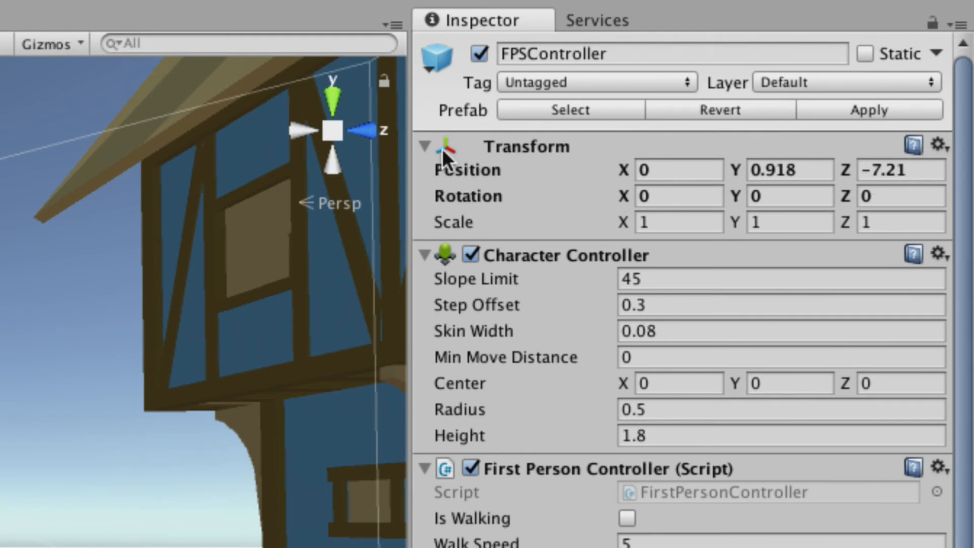
- Examine the FPSController's Character Controller, First Person Controller and Rigidbody settings, and deselect it
{"action": "left_click", "coordinate": [424, 147]}
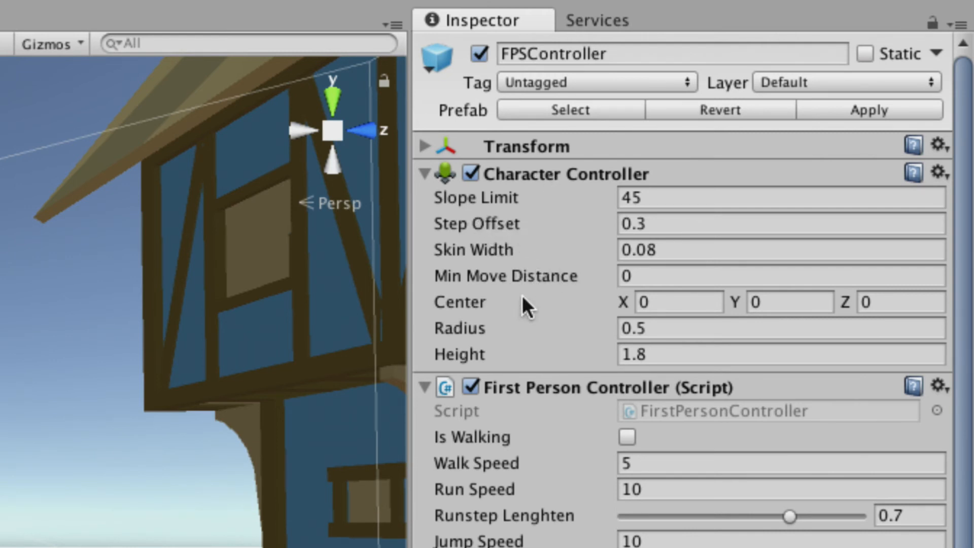
{"action": "left_click_drag", "start_coordinate": [967, 183], "coordinate": [966, 274]}
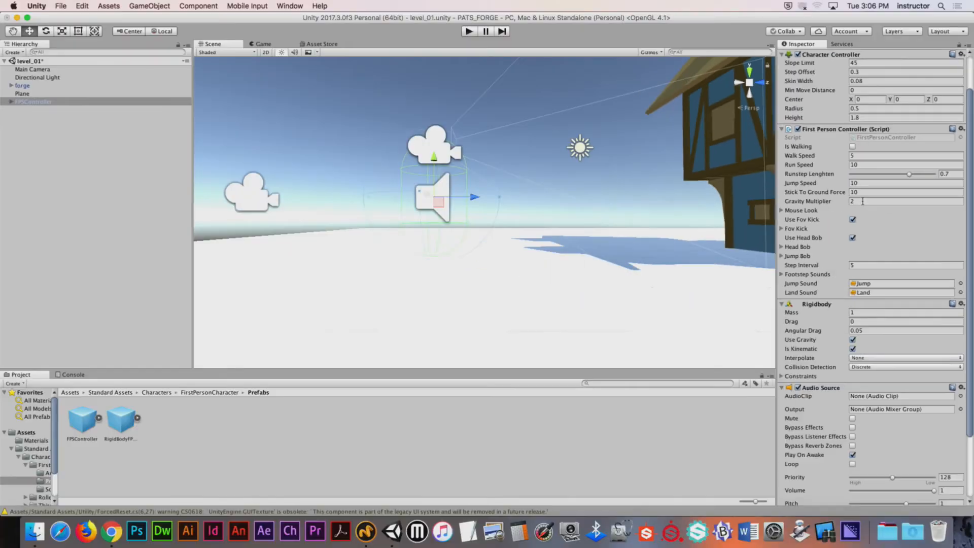
{"action": "left_click_drag", "start_coordinate": [578, 213], "coordinate": [700, 258], "text": "alt"}
{"action": "right_click_drag", "start_coordinate": [699, 259], "coordinate": [419, 218], "text": "alt"}
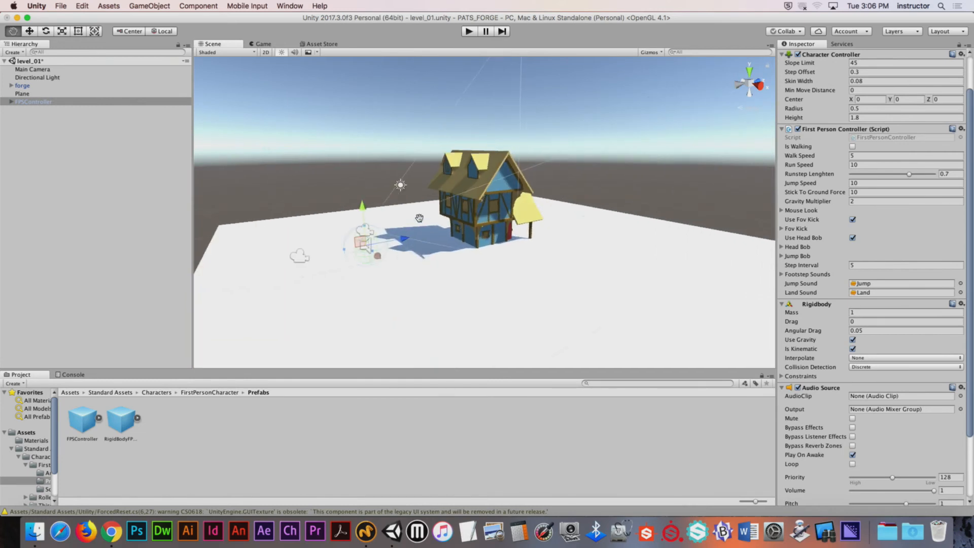
{"action": "left_click", "coordinate": [343, 161]}
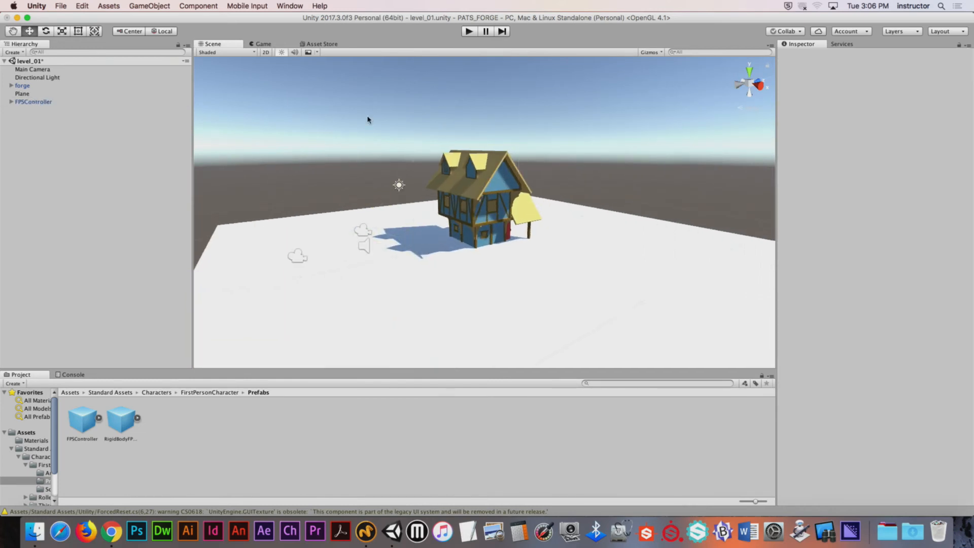
- Run the level_01 scene and test the first-person controller by walking around the forge house and jumping
{"action": "left_click", "coordinate": [468, 31]}
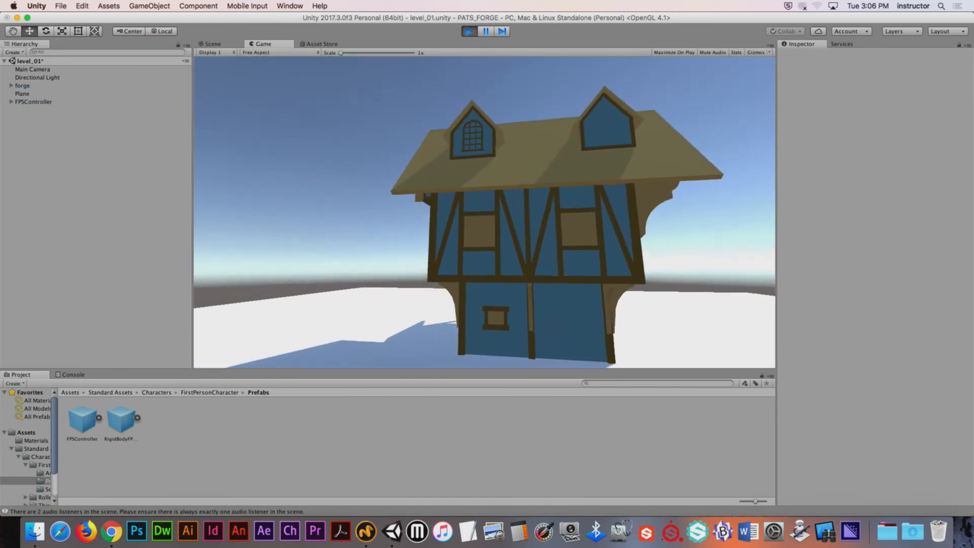
{"action": "key", "text": "d"}
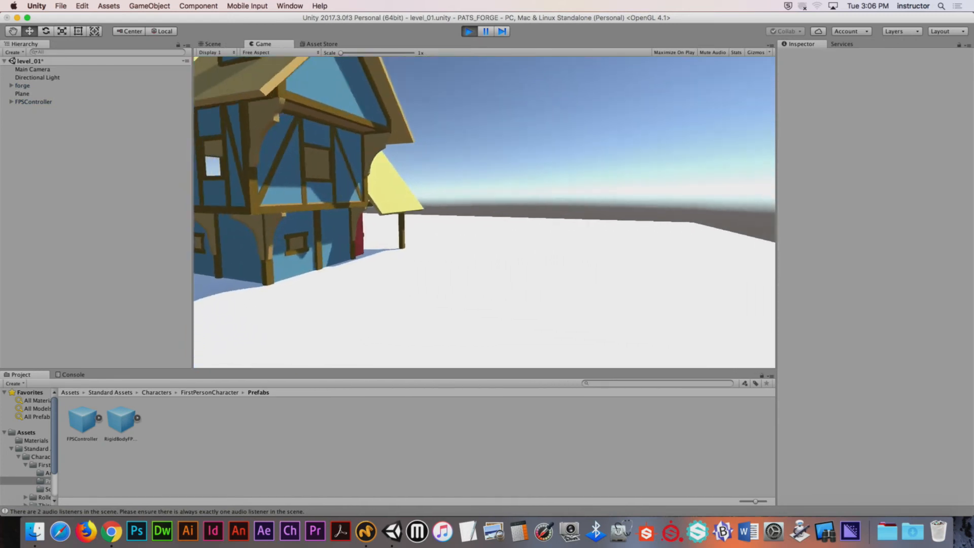
{"action": "key", "text": "w"}
{"action": "key", "text": "d"}
{"action": "key", "text": "w"}
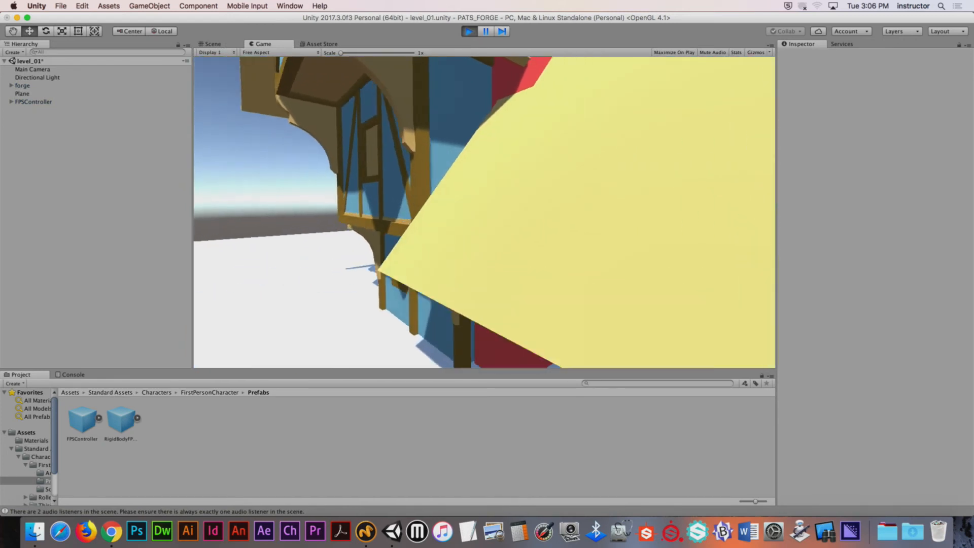
{"action": "key", "text": "s"}
{"action": "key", "text": "d"}
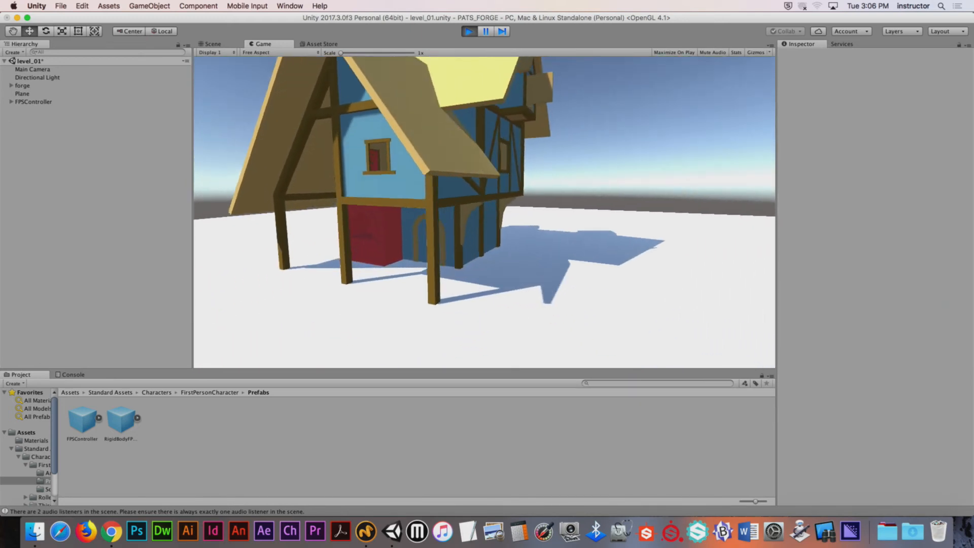
{"action": "key", "text": "space"}
{"action": "key", "text": "space"}
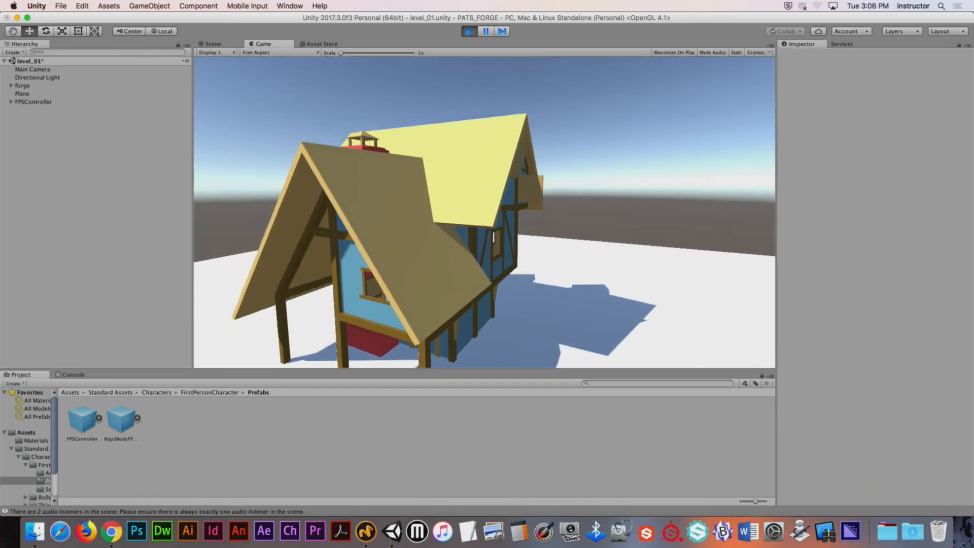
{"action": "key", "text": "w"}
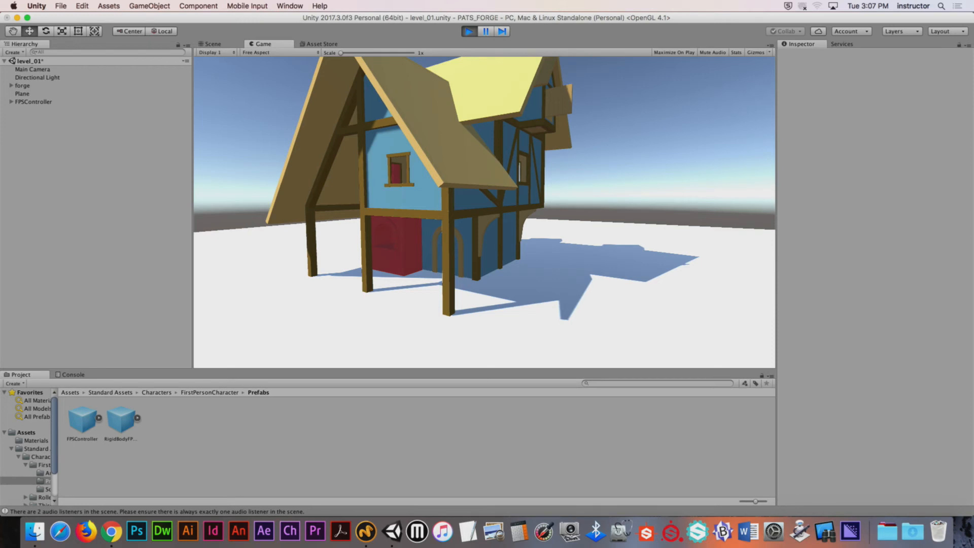
- Test walking through the forge house's walls and backing off the ground plane, and stop the play test
{"action": "key", "text": "w"}
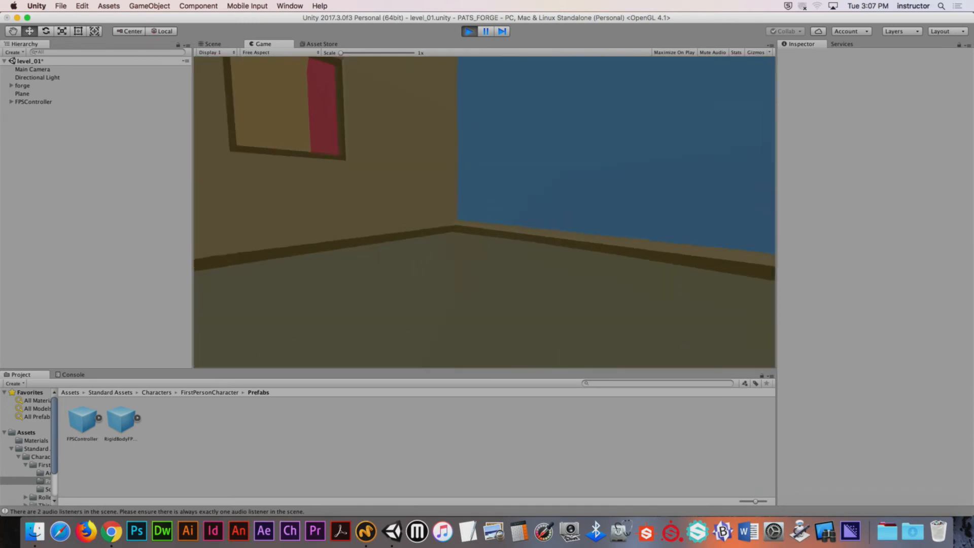
{"action": "key", "text": "w"}
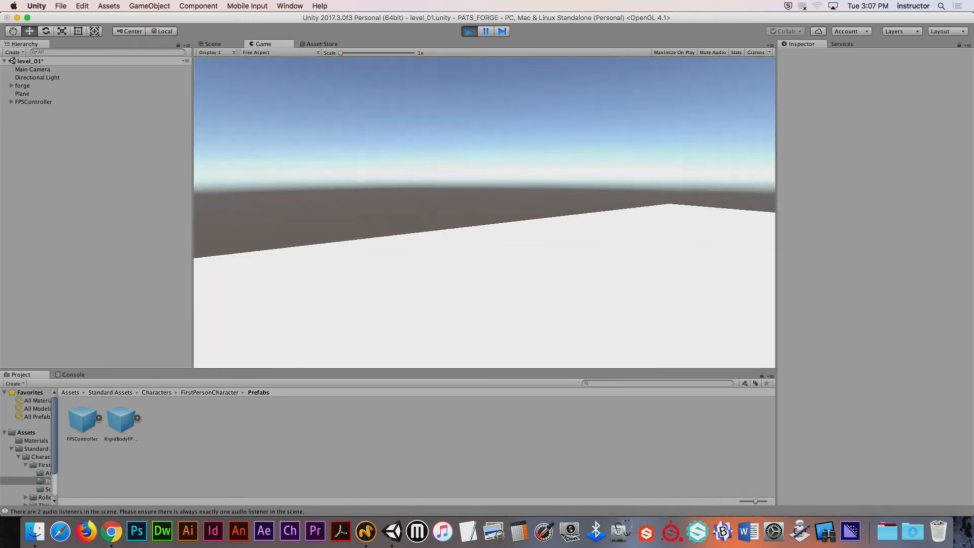
{"action": "key", "text": "s"}
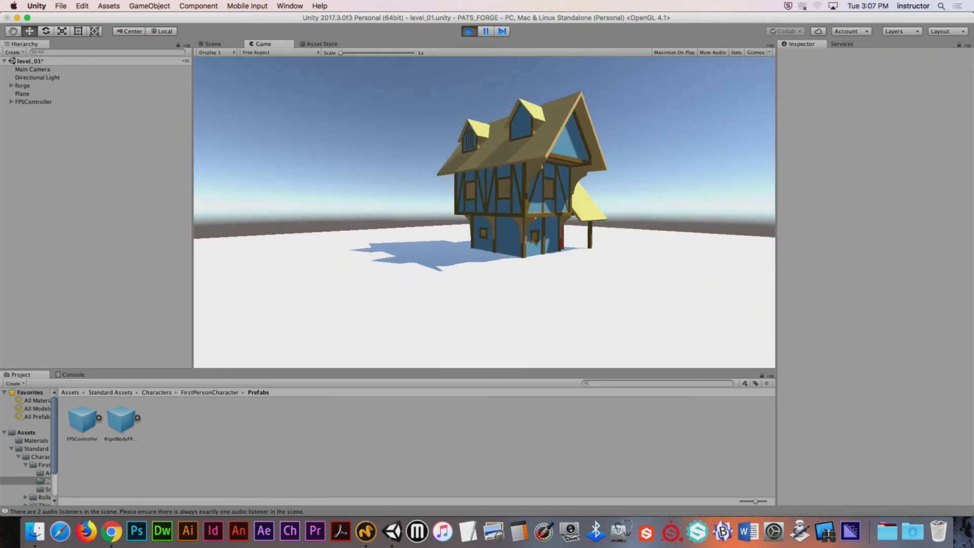
{"action": "key", "text": "w"}
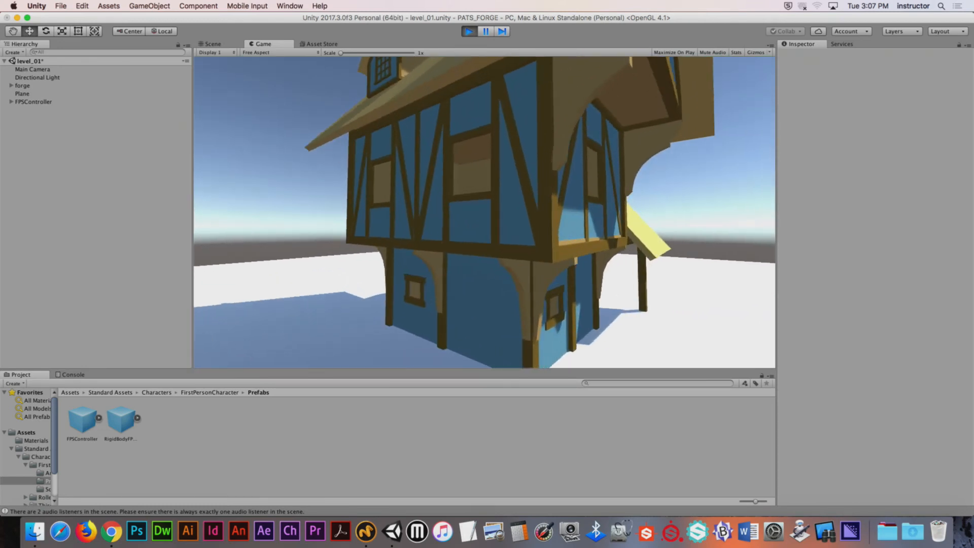
{"action": "key", "text": "w"}
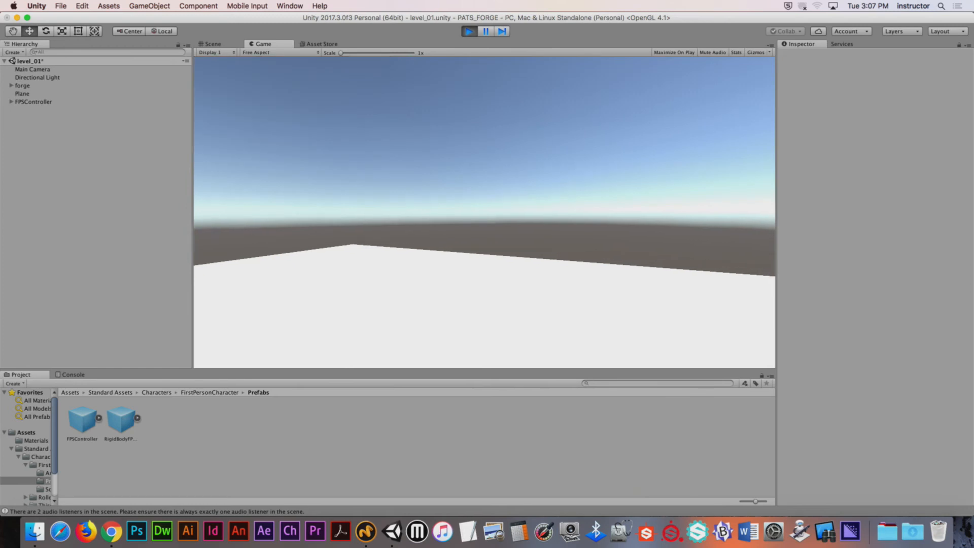
{"action": "key", "text": "w"}
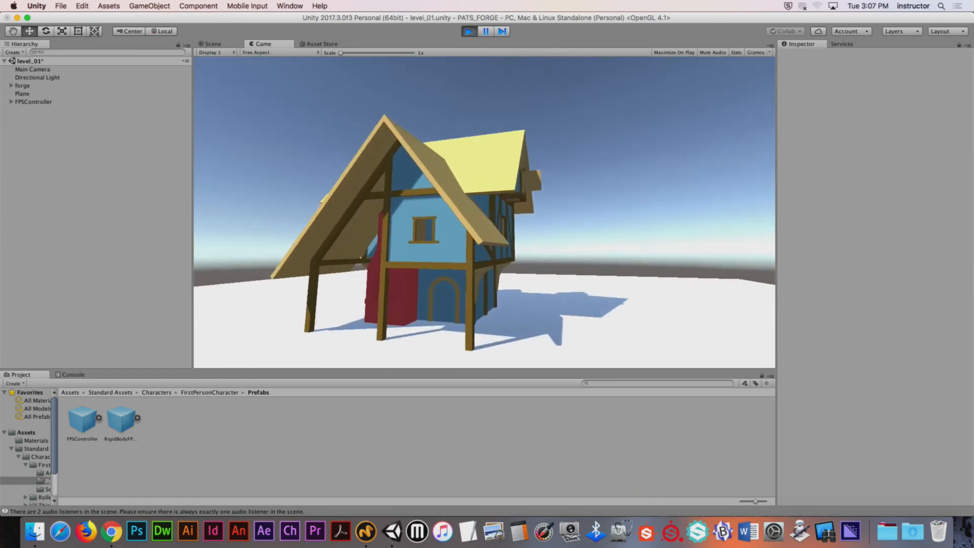
{"action": "key", "text": "w"}
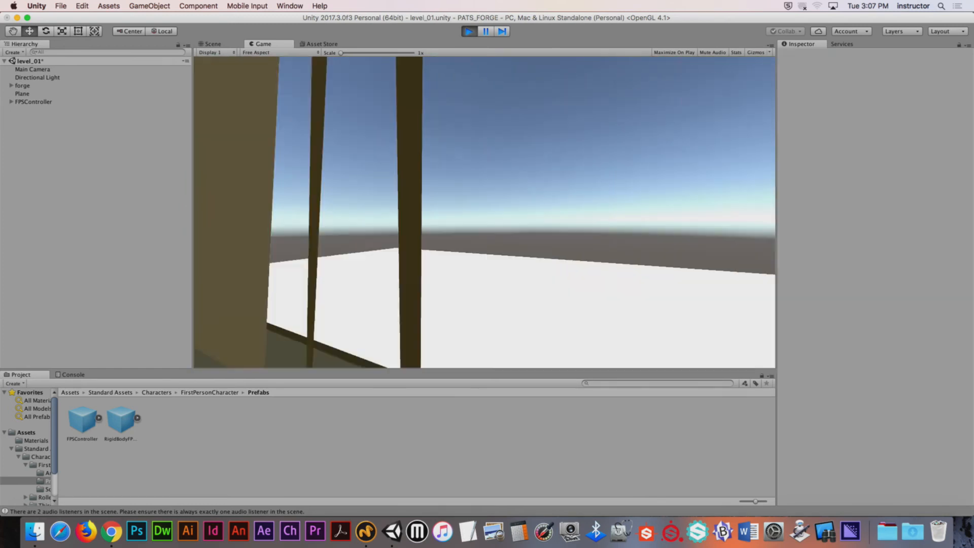
{"action": "key", "text": "w"}
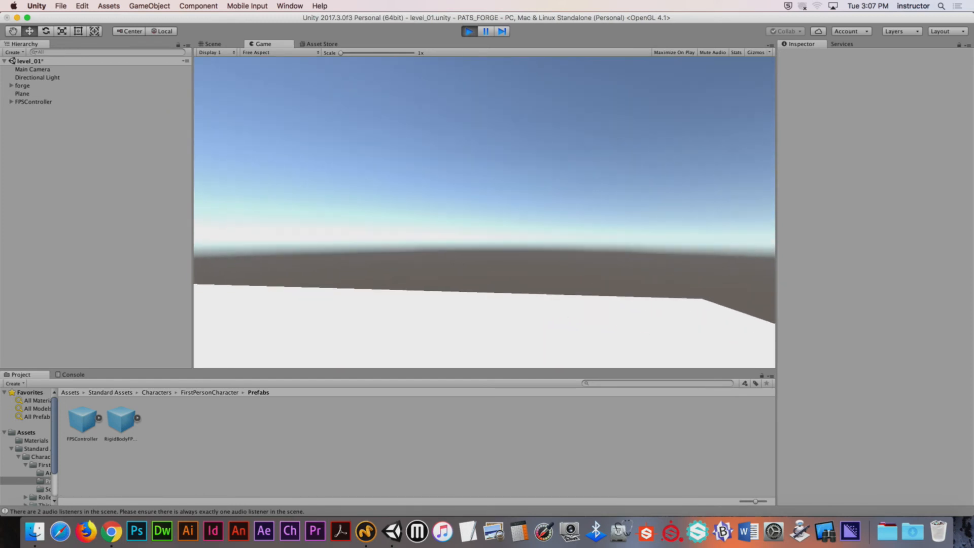
{"action": "key", "text": "s"}
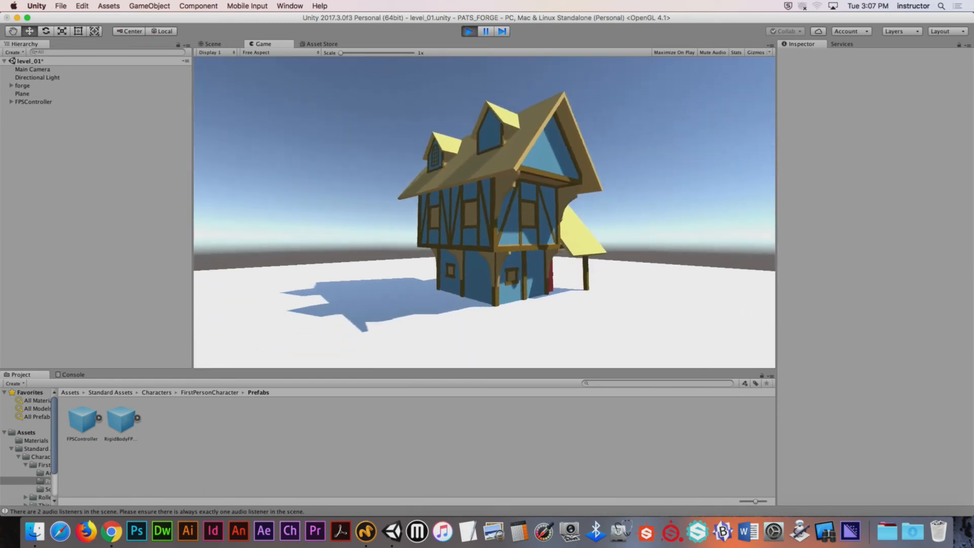
{"action": "key", "text": "s"}
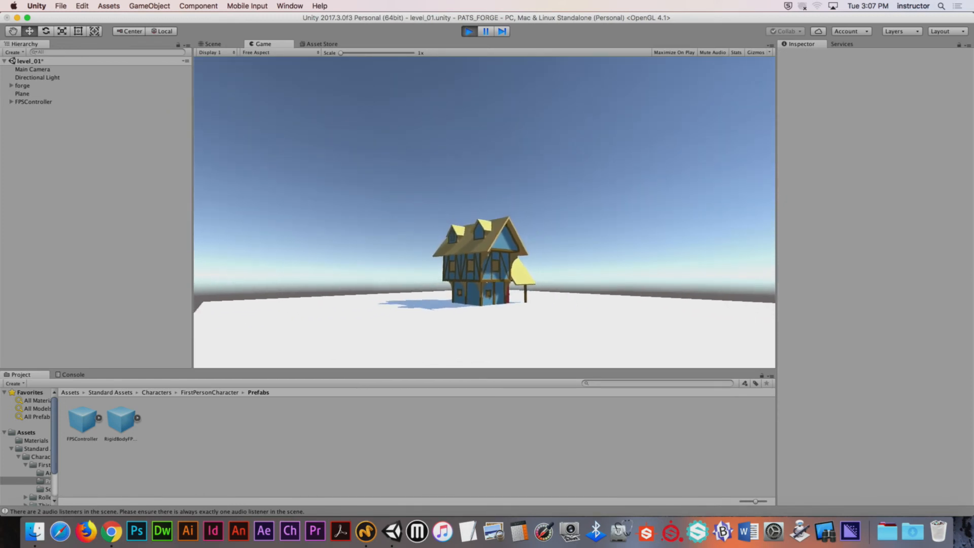
{"action": "key", "text": "s"}
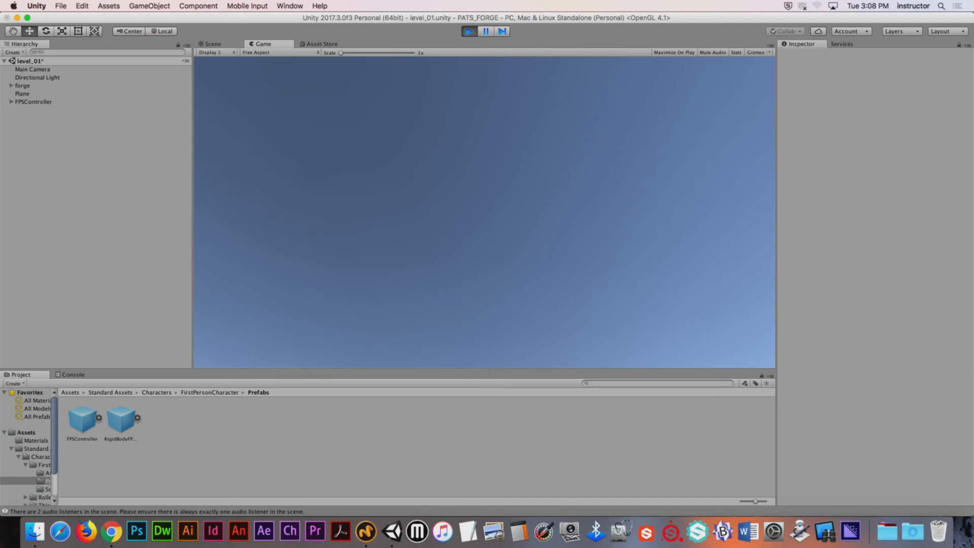
{"action": "key", "text": "super+p"}
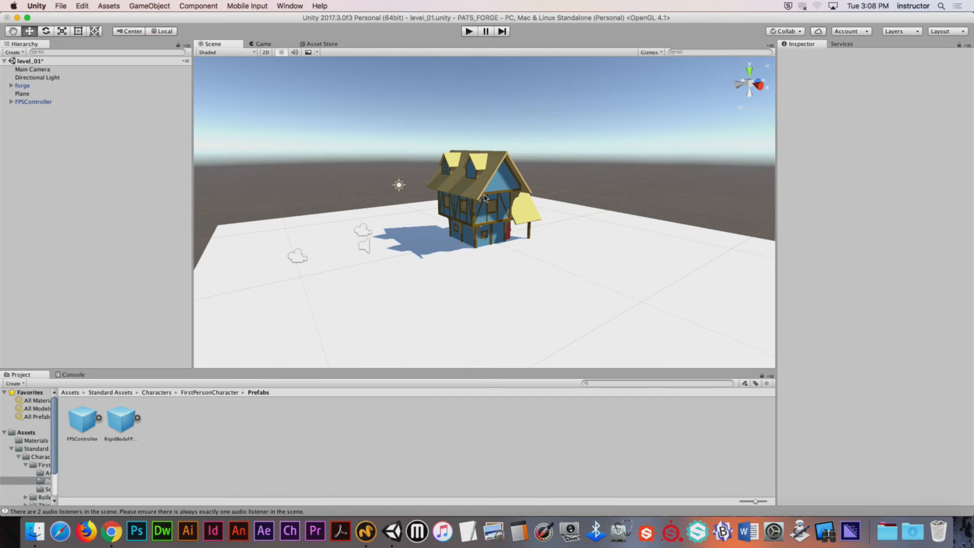
- Move the FPSController along the Z axis past the forge house to the open ground beyond its chimney and porch side
{"action": "left_click_drag", "start_coordinate": [595, 219], "coordinate": [402, 220], "text": "alt"}
{"action": "left_click_drag", "start_coordinate": [456, 117], "coordinate": [487, 187], "text": "alt"}
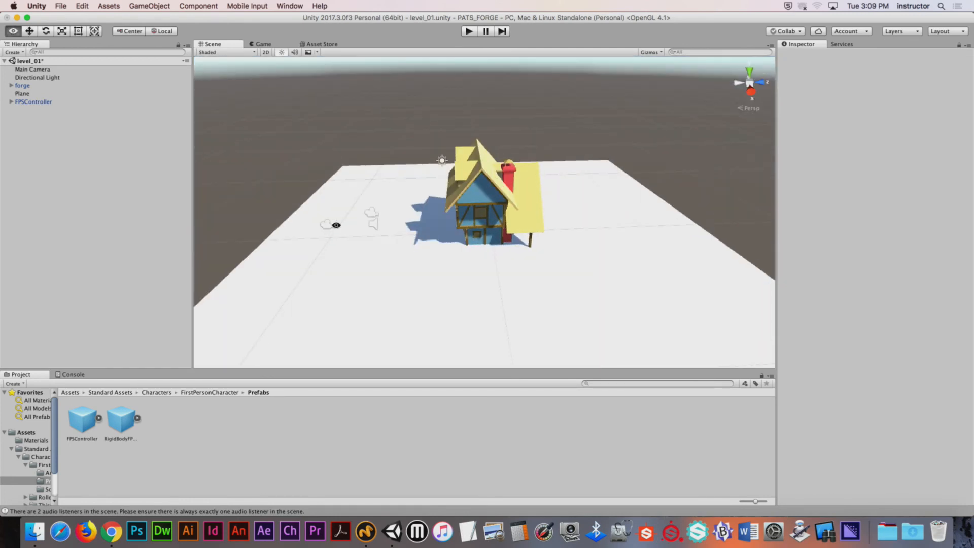
{"action": "left_click_drag", "start_coordinate": [336, 225], "coordinate": [449, 205], "text": "alt"}
{"action": "scroll", "coordinate": [398, 230], "scroll_direction": "up", "scroll_amount": 8, "text": "alt"}
{"action": "left_click_drag", "start_coordinate": [446, 199], "coordinate": [211, 182], "text": "alt"}
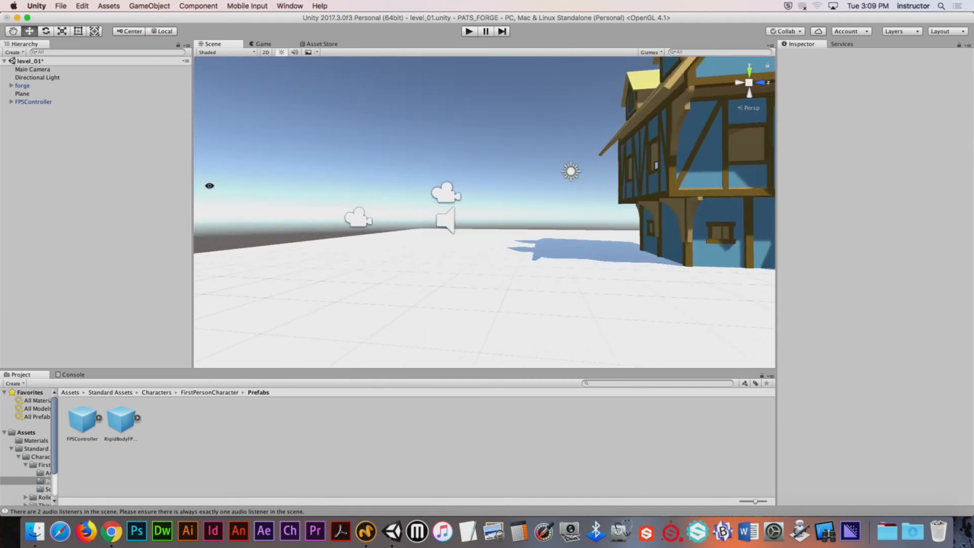
{"action": "left_click", "coordinate": [57, 102]}
{"action": "left_click_drag", "start_coordinate": [452, 205], "coordinate": [470, 213], "text": "alt"}
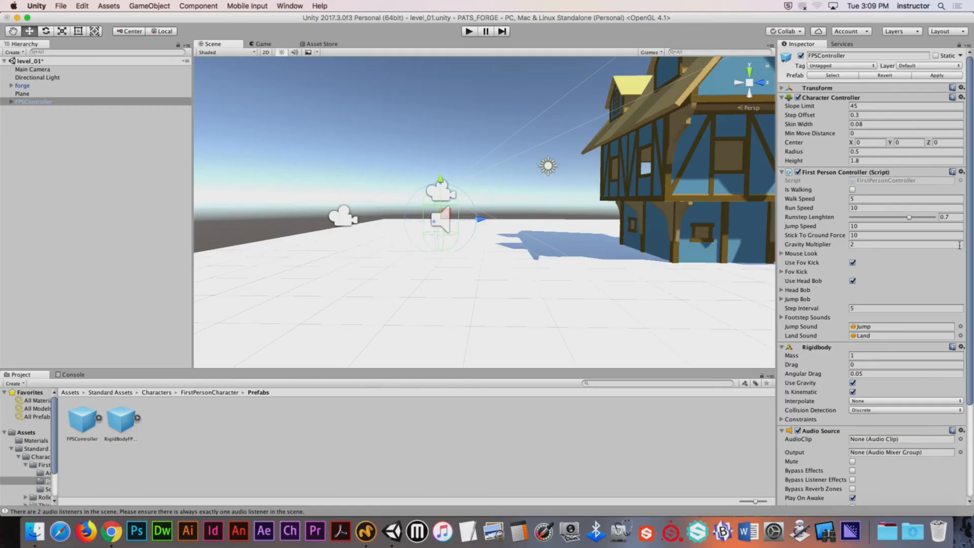
{"action": "left_click_drag", "start_coordinate": [696, 264], "coordinate": [496, 247], "text": "alt"}
{"action": "left_click_drag", "start_coordinate": [500, 212], "coordinate": [756, 224]}
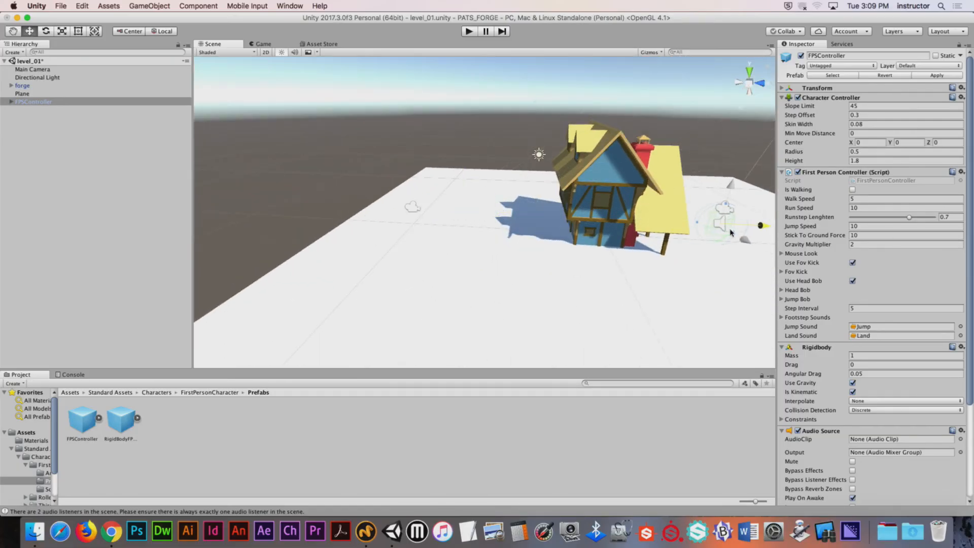
{"action": "middle_click_drag", "start_coordinate": [681, 137], "coordinate": [463, 155]}
{"action": "left_click_drag", "start_coordinate": [463, 154], "coordinate": [449, 189], "text": "alt"}
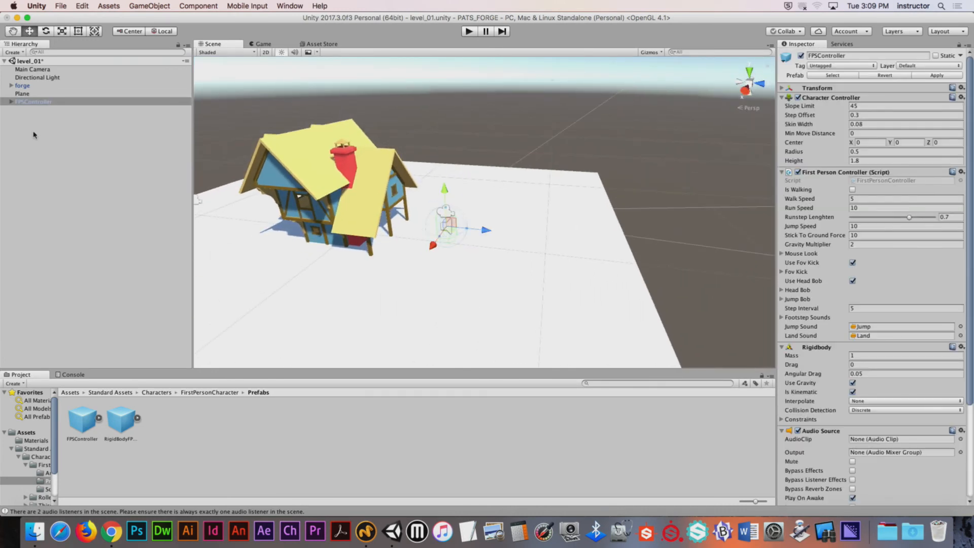
- Rotate the FPSController about its vertical axis so that it faces the forge house
{"action": "left_click", "coordinate": [29, 101]}
{"action": "key", "text": "e"}
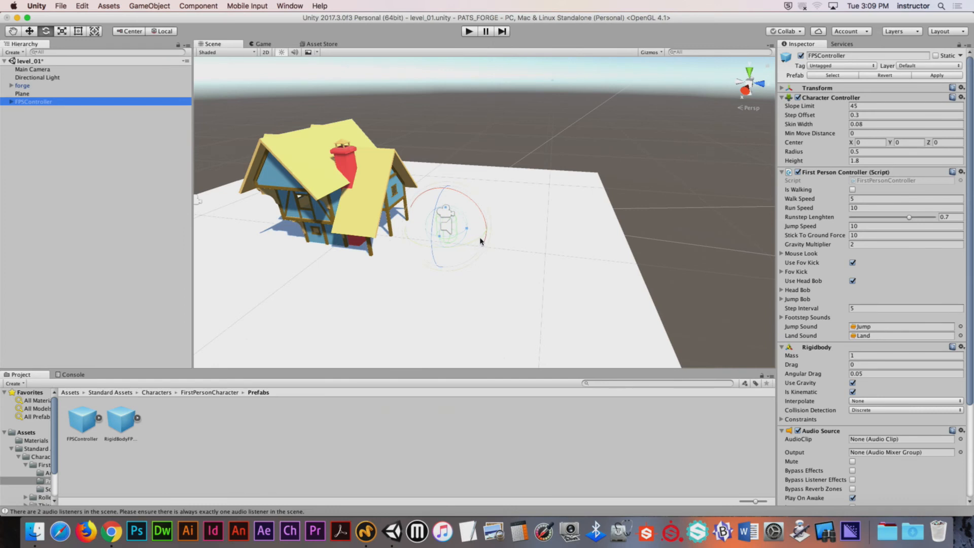
{"action": "left_click_drag", "start_coordinate": [471, 242], "coordinate": [363, 234]}
{"action": "mouse_move", "coordinate": [478, 238]}
{"action": "left_mouse_down"}
{"action": "mouse_move", "coordinate": [425, 243]}
{"action": "mouse_move", "coordinate": [578, 242]}
{"action": "mouse_move", "coordinate": [437, 202]}
{"action": "mouse_move", "coordinate": [477, 242]}
{"action": "left_mouse_up"}
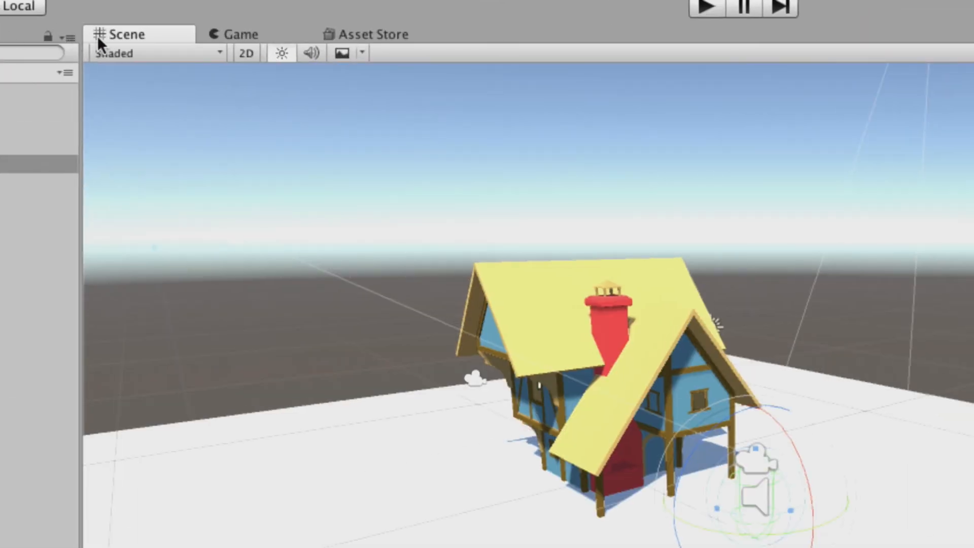
- Dock the Game view below the Scene view and enlarge it so both are visible together
{"action": "left_click", "coordinate": [235, 35]}
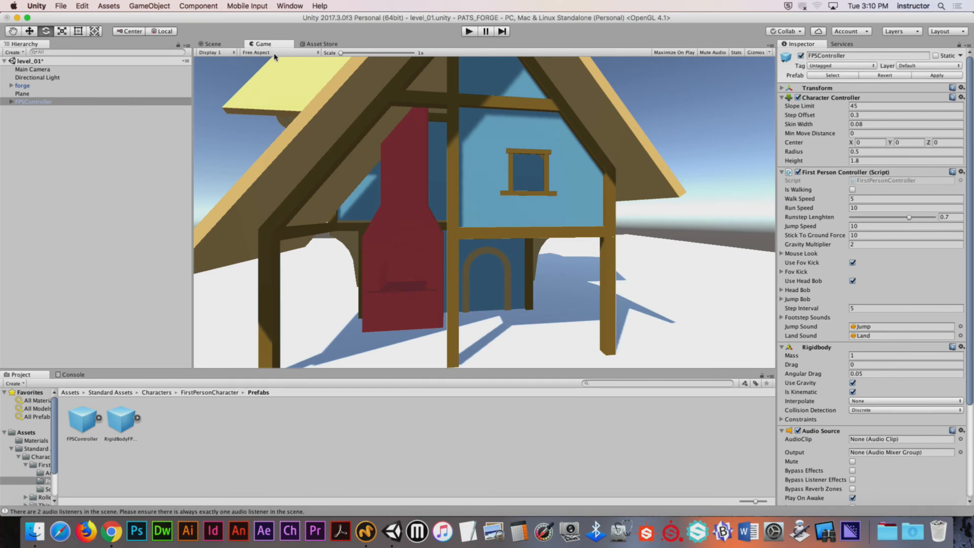
{"action": "left_click_drag", "start_coordinate": [275, 47], "coordinate": [361, 340]}
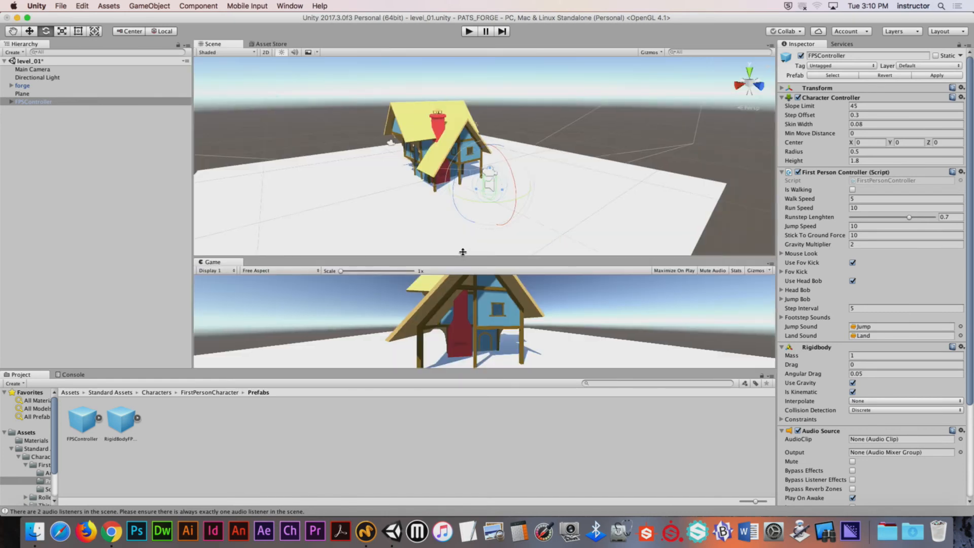
{"action": "left_click_drag", "start_coordinate": [462, 251], "coordinate": [465, 178]}
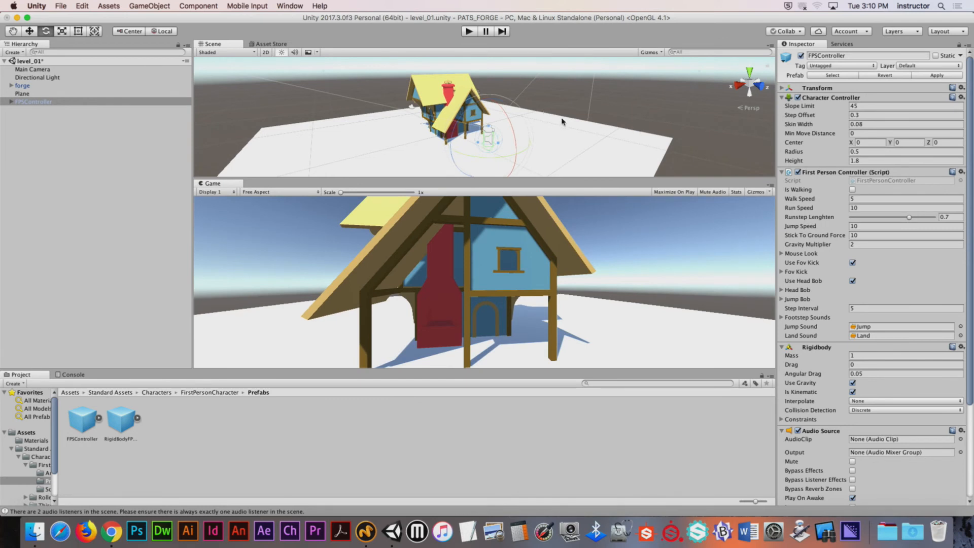
- Scale up the forge house relative to the FPSController and switch back to the Move tool
{"action": "left_click_drag", "start_coordinate": [562, 122], "coordinate": [530, 127], "text": "alt"}
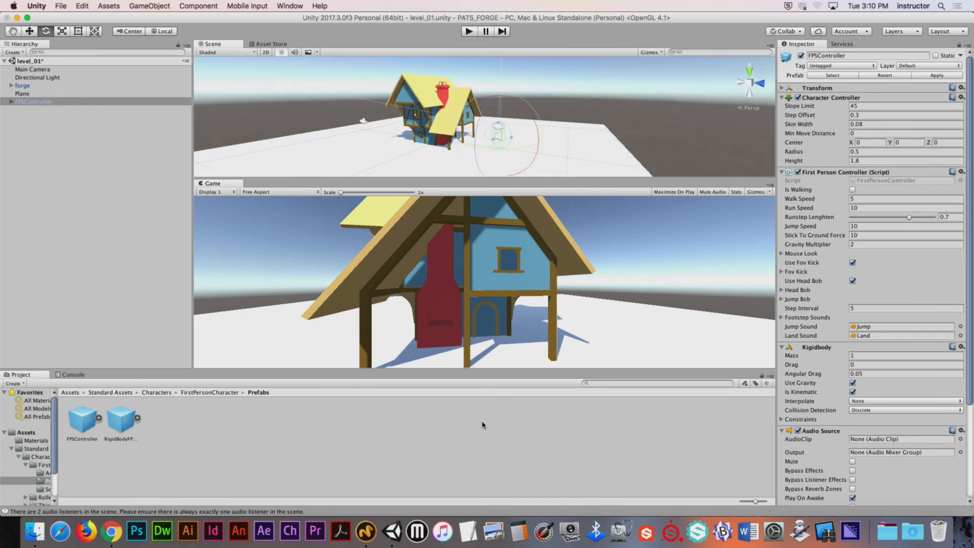
{"action": "key", "text": "alt"}
{"action": "left_click_drag", "start_coordinate": [536, 125], "coordinate": [523, 131], "text": "alt"}
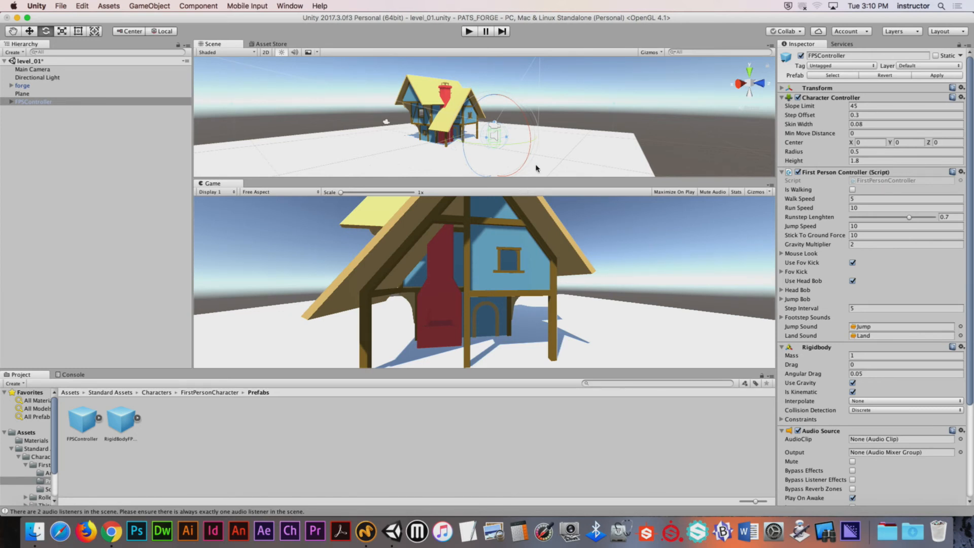
{"action": "left_click", "coordinate": [431, 90]}
{"action": "left_click_drag", "start_coordinate": [438, 103], "coordinate": [449, 81], "text": "alt"}
{"action": "key", "text": "r"}
{"action": "key", "text": "w"}
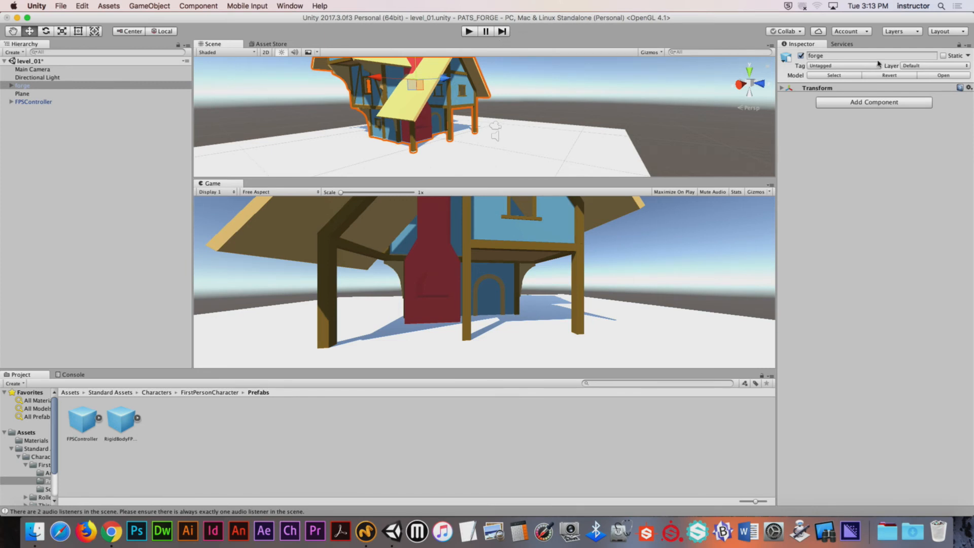
- Show the forge object's Transform values, deselect it, and hide Unity to switch to Modo
{"action": "left_click", "coordinate": [782, 88]}
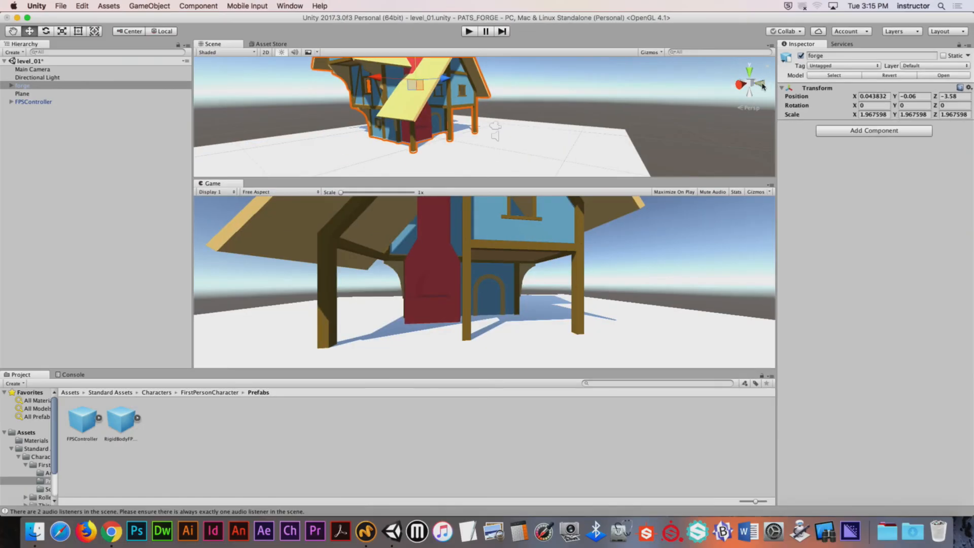
{"action": "left_click", "coordinate": [663, 104]}
{"action": "left_click", "coordinate": [37, 6]}
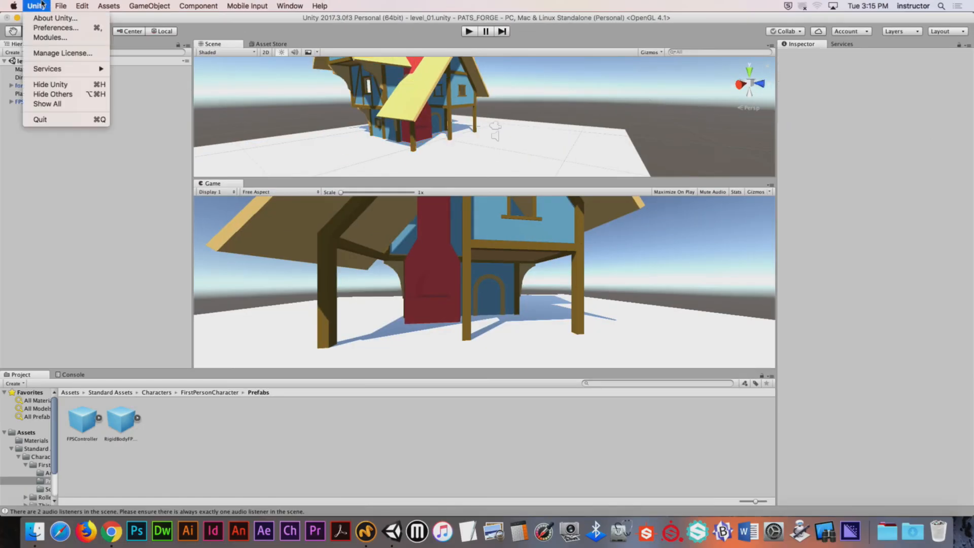
{"action": "left_click", "coordinate": [71, 84]}
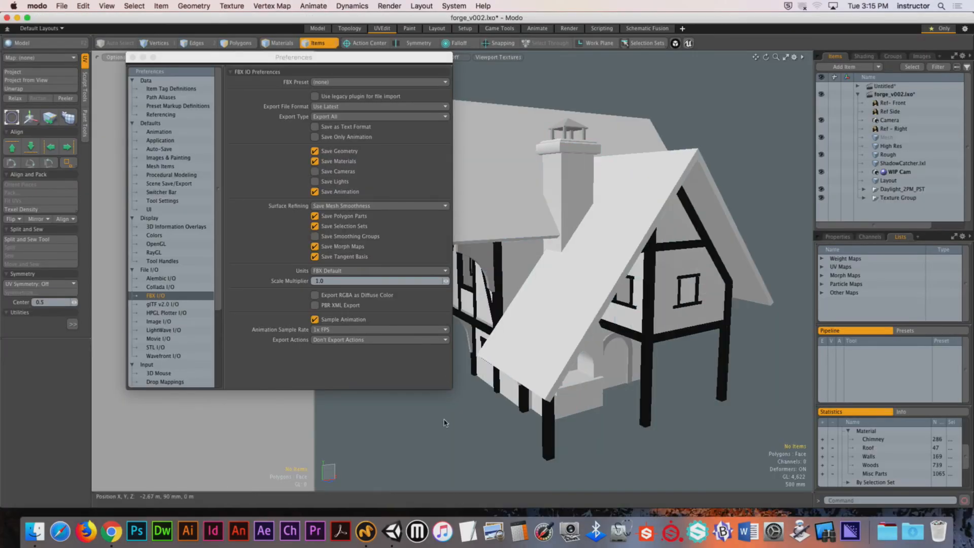
- Close the Preferences window and create a new empty scene
{"action": "left_click", "coordinate": [133, 58]}
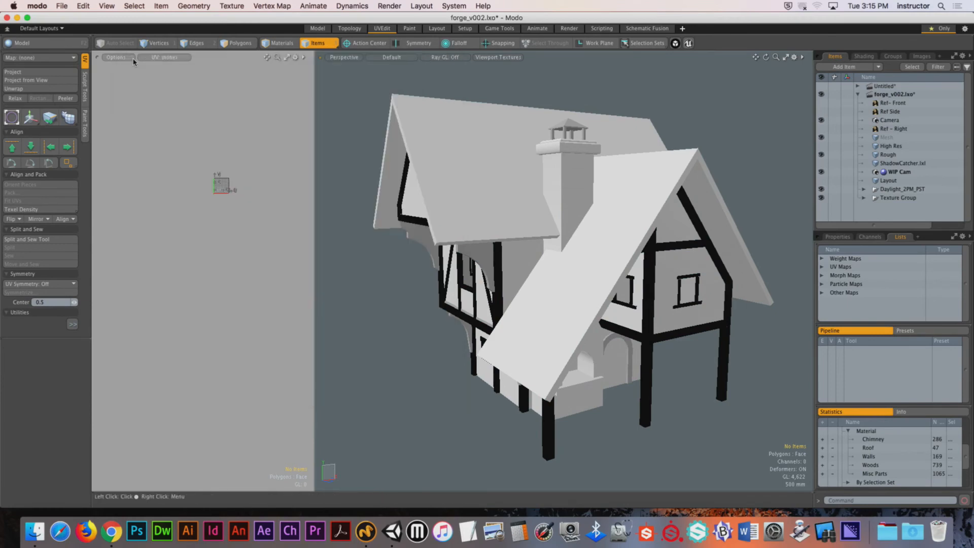
{"action": "left_click", "coordinate": [66, 7]}
{"action": "left_click", "coordinate": [61, 43]}
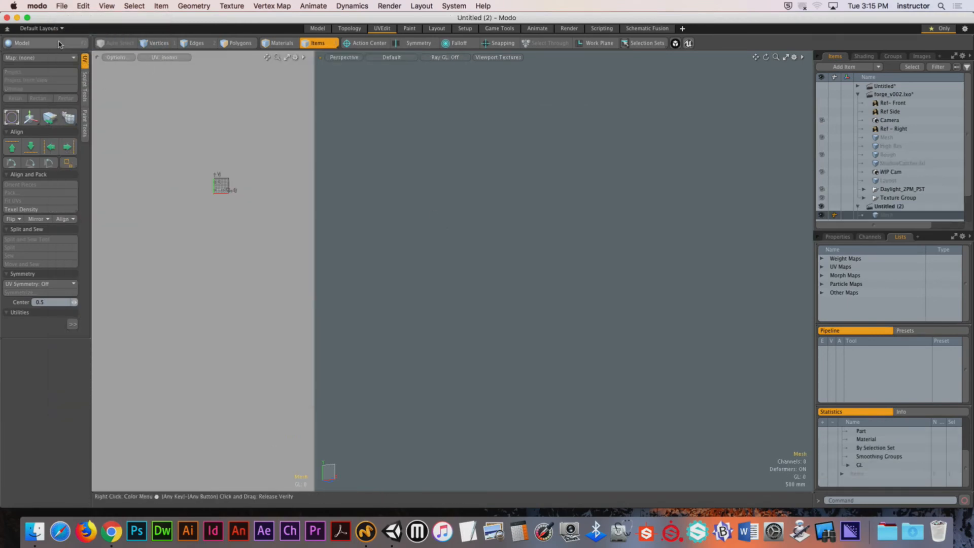
- Add a default unit cube to the new scene using the Model tool palette
{"action": "left_click", "coordinate": [59, 44]}
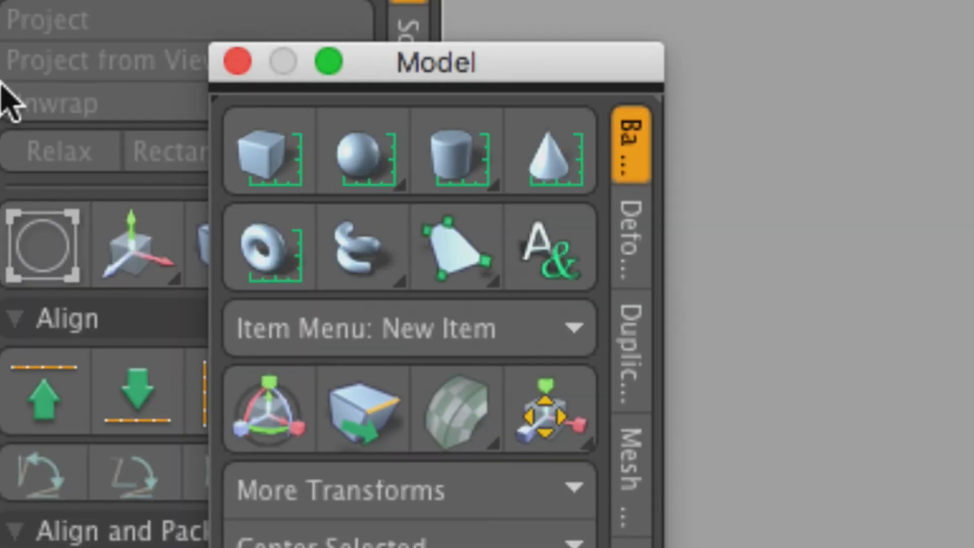
{"action": "left_click", "coordinate": [245, 167], "text": "shift"}
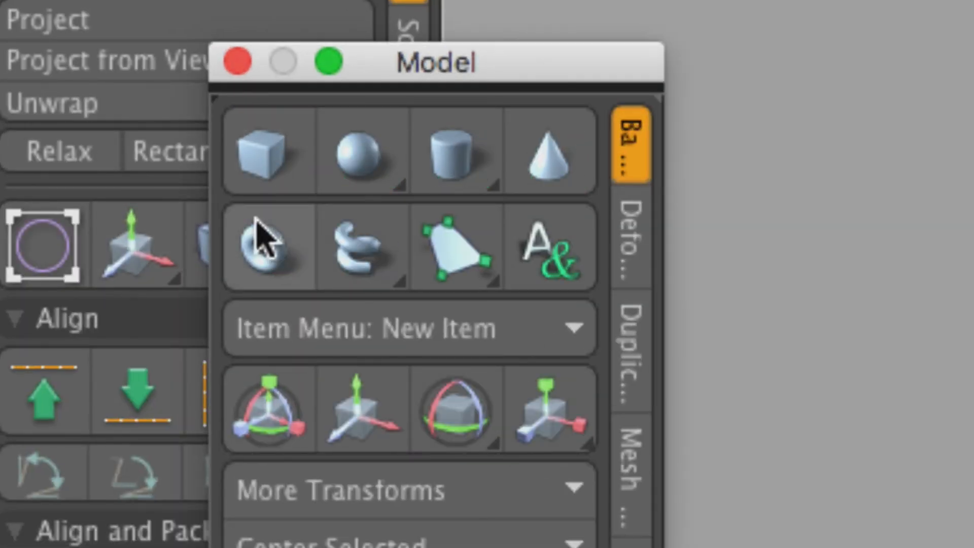
{"action": "key", "text": "shift"}
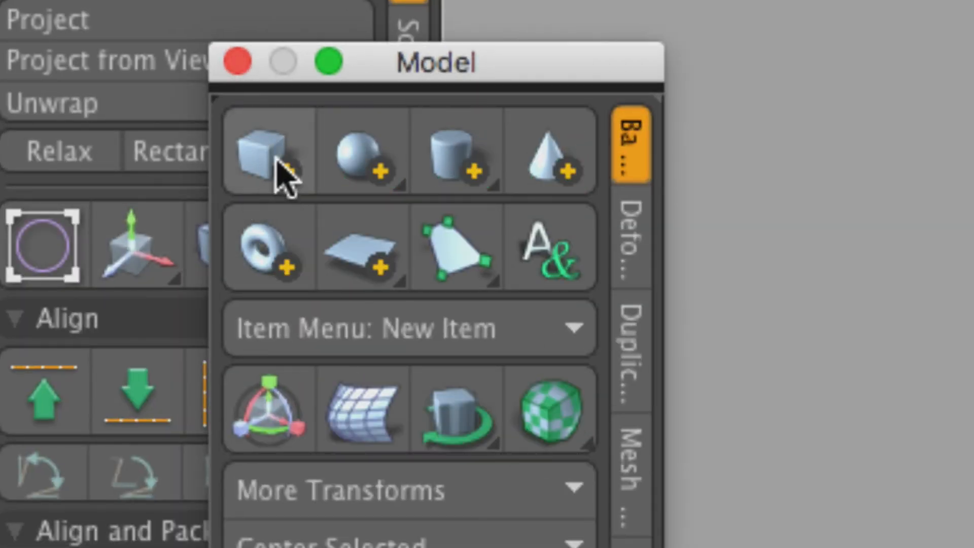
{"action": "left_click", "coordinate": [237, 62]}
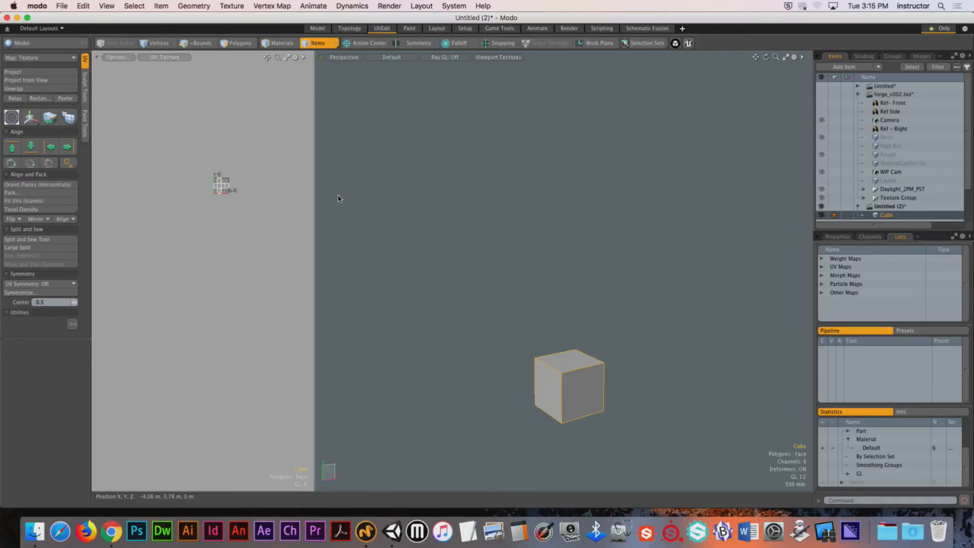
{"action": "key", "text": "a"}
{"action": "left_click", "coordinate": [769, 94]}
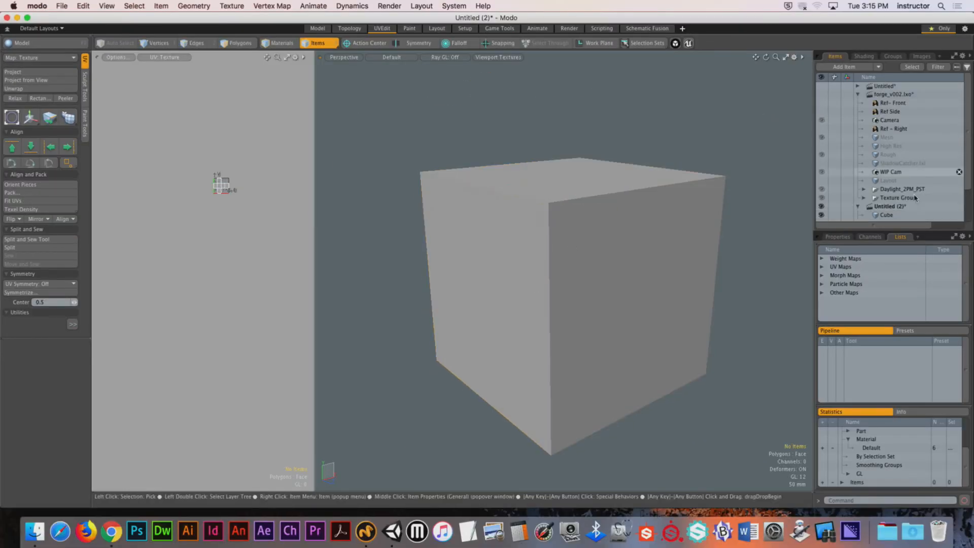
- Export the Cube layer as an Autodesk FBX 2018 file named modo_cube on the Desktop
{"action": "left_click", "coordinate": [914, 215]}
{"action": "right_click", "coordinate": [931, 218]}
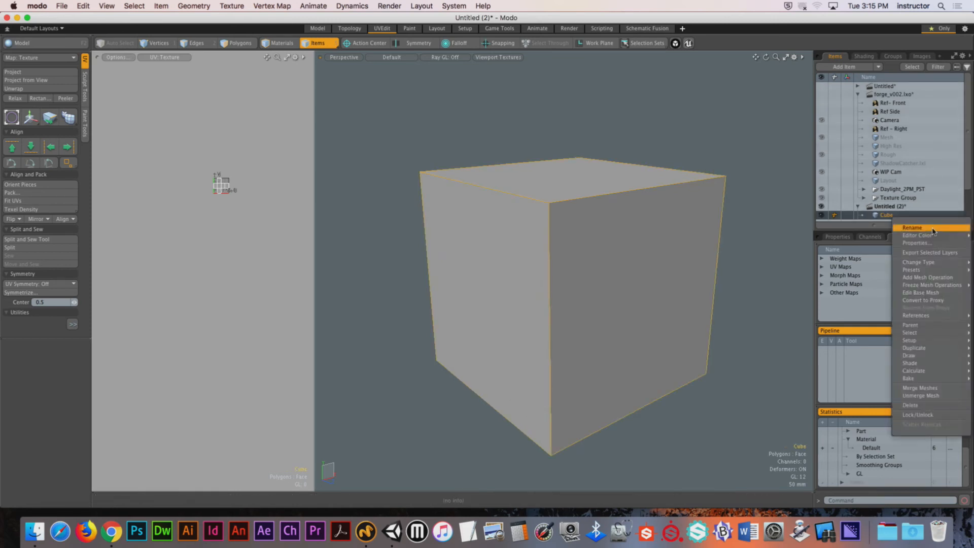
{"action": "left_click", "coordinate": [931, 253]}
{"action": "left_click_drag", "start_coordinate": [742, 141], "coordinate": [531, 103]}
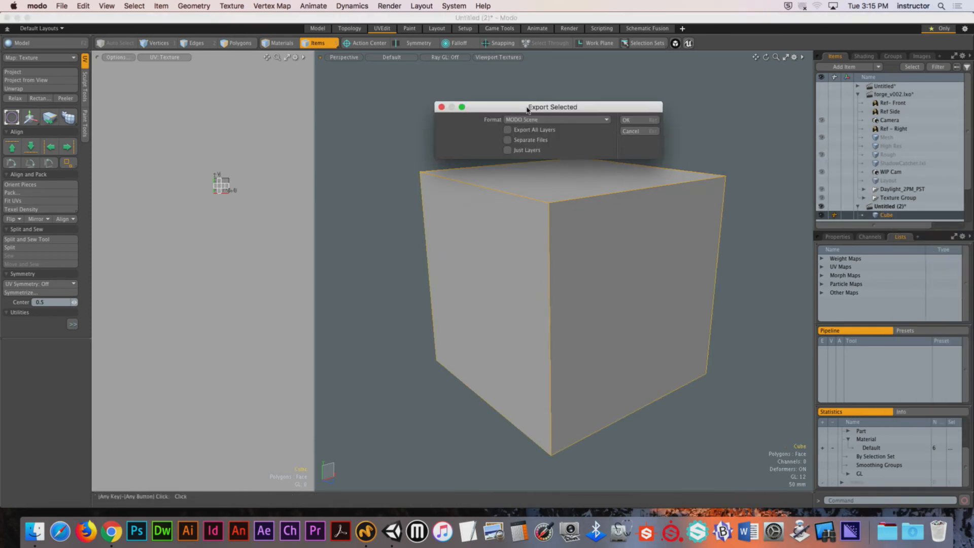
{"action": "left_click", "coordinate": [548, 119]}
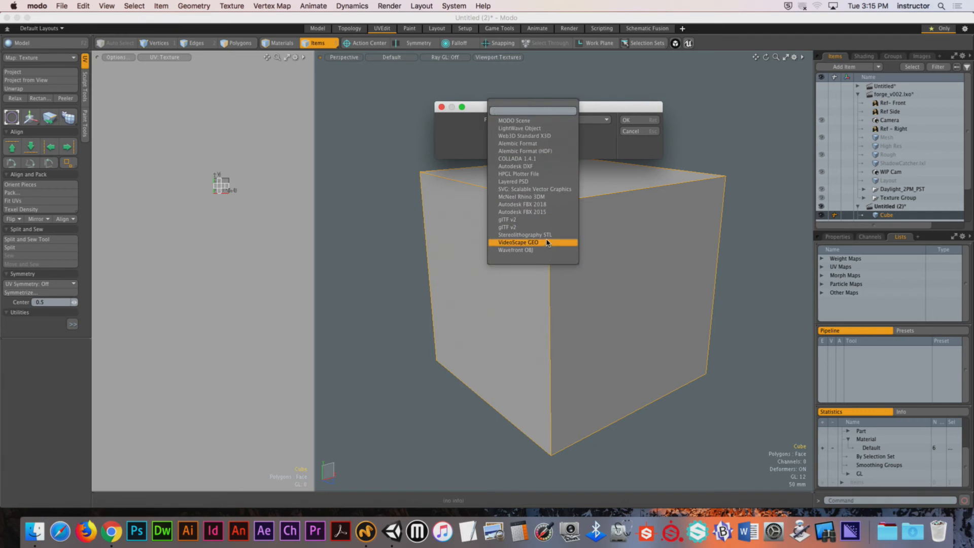
{"action": "left_click", "coordinate": [543, 204]}
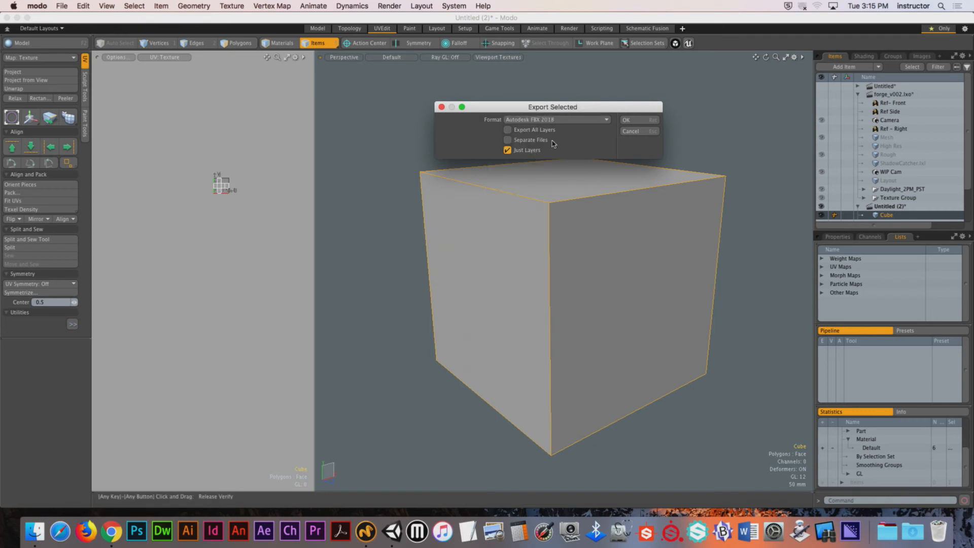
{"action": "left_click", "coordinate": [629, 121]}
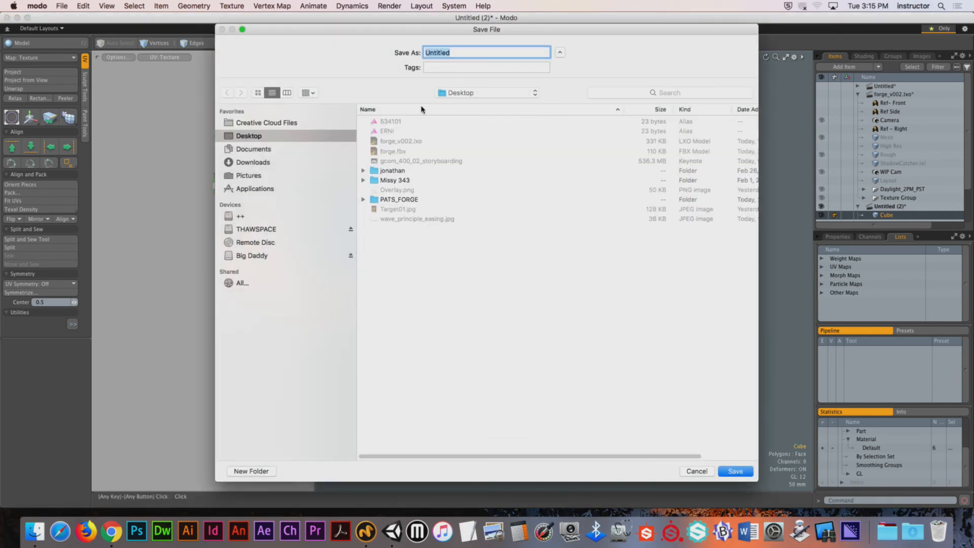
{"action": "type", "text": "modo_cube"}
{"action": "left_click", "coordinate": [735, 471]}
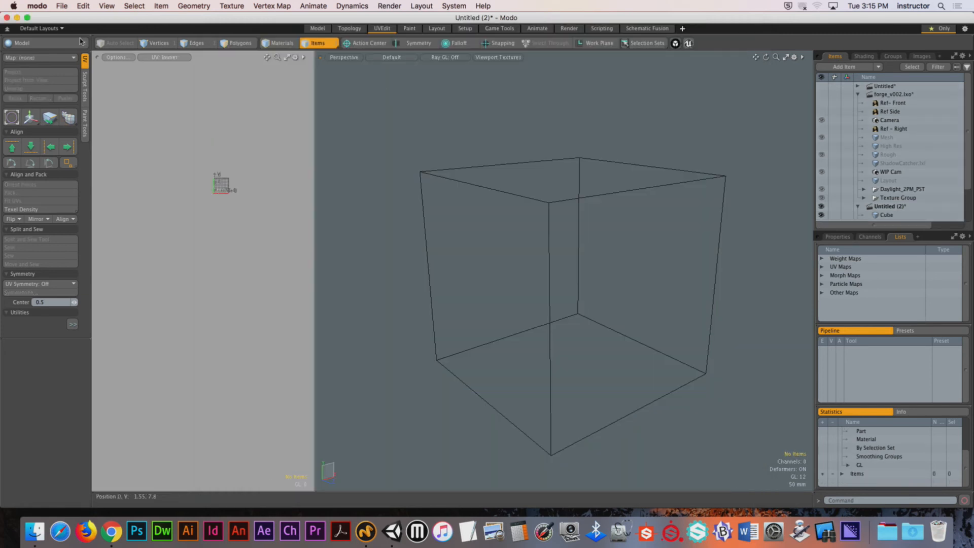
- Hide Modo and switch back to Unity
{"action": "left_click", "coordinate": [40, 5]}
{"action": "left_click", "coordinate": [66, 65]}
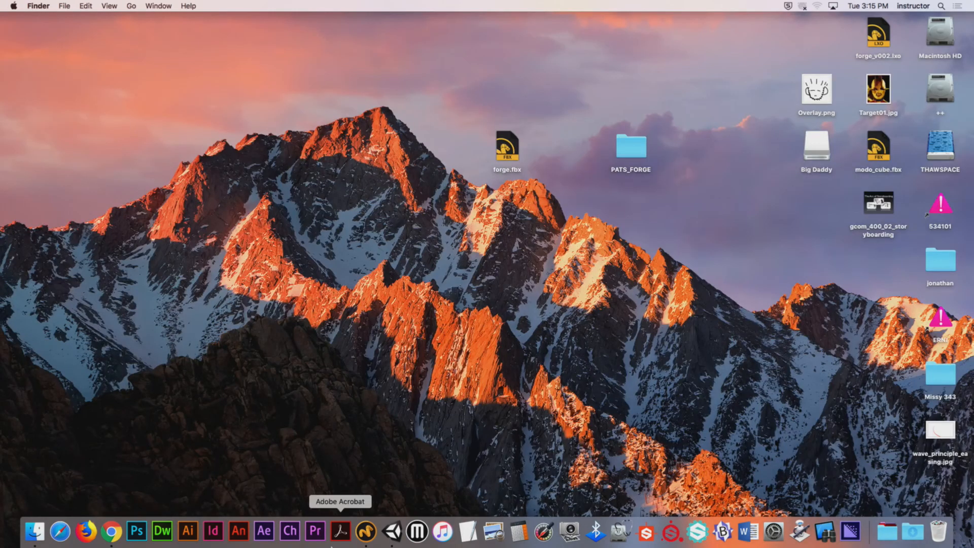
{"action": "left_click", "coordinate": [390, 539]}
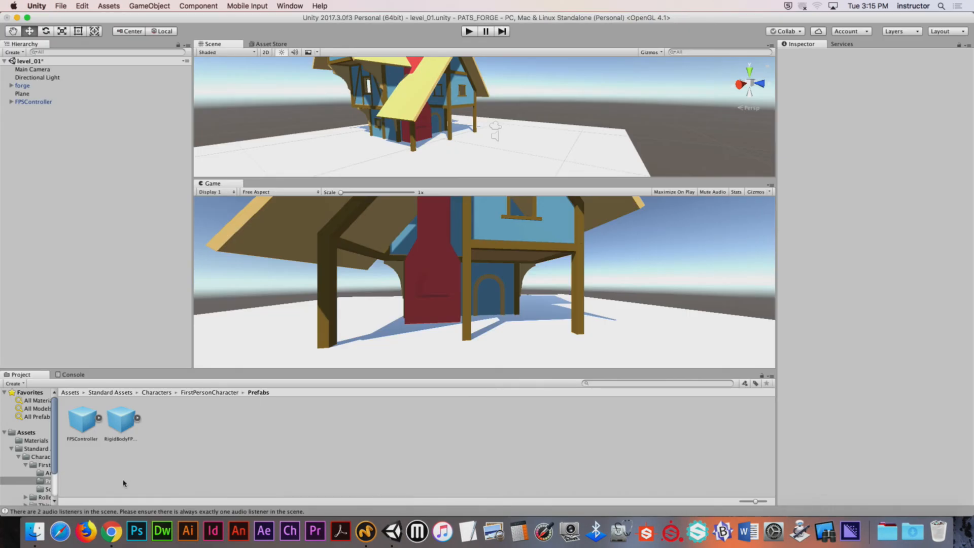
- Import modo_cube.fbx from the Desktop into the project's top-level Assets folder
{"action": "left_click", "coordinate": [16, 433]}
{"action": "right_click", "coordinate": [173, 463]}
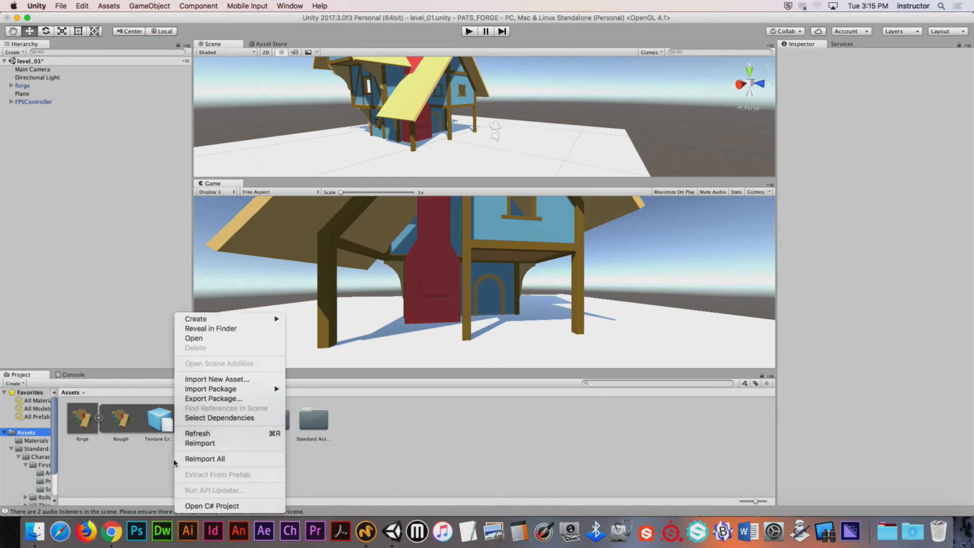
{"action": "left_click", "coordinate": [217, 379]}
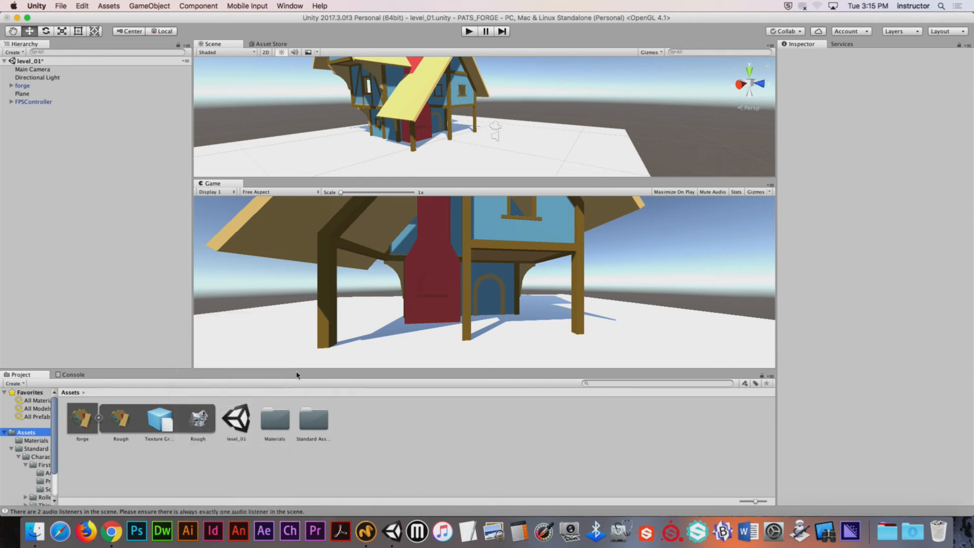
{"action": "left_click", "coordinate": [407, 160]}
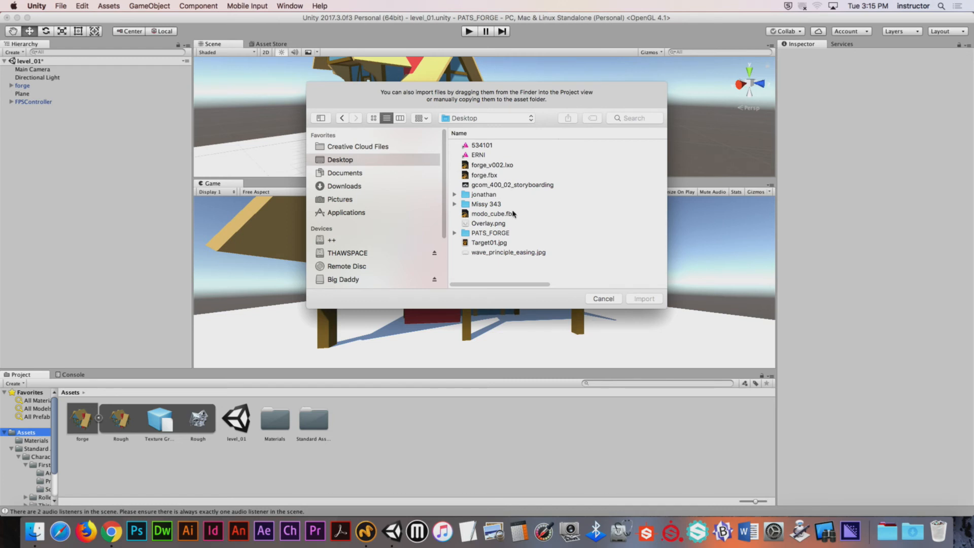
{"action": "left_click", "coordinate": [512, 213]}
{"action": "left_click", "coordinate": [644, 298]}
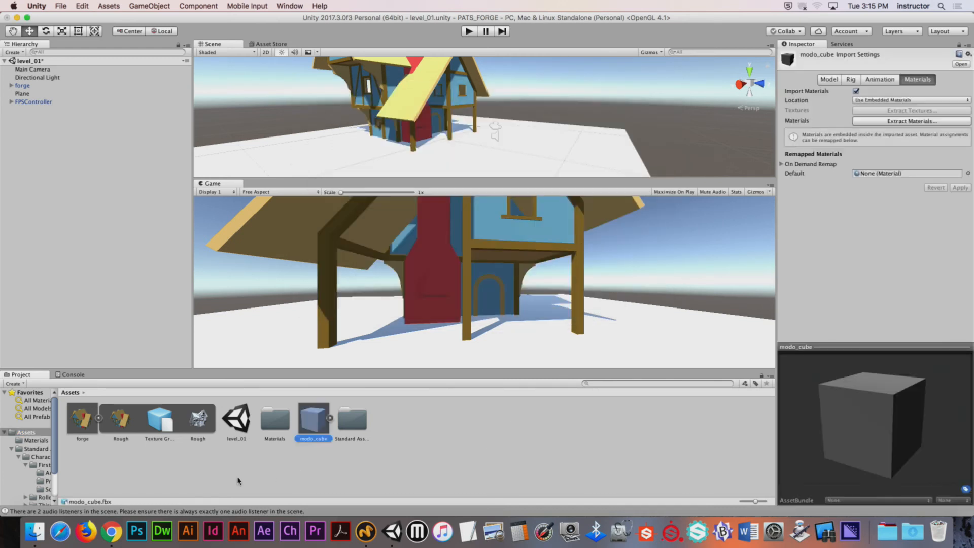
- Set the modo_cube asset's material location to Use External Materials (Legacy) and apply the import settings
{"action": "left_click", "coordinate": [238, 481]}
{"action": "left_click", "coordinate": [314, 426]}
{"action": "mouse_move", "coordinate": [908, 420]}
{"action": "left_mouse_down"}
{"action": "mouse_move", "coordinate": [937, 419]}
{"action": "mouse_move", "coordinate": [913, 407]}
{"action": "left_mouse_up"}
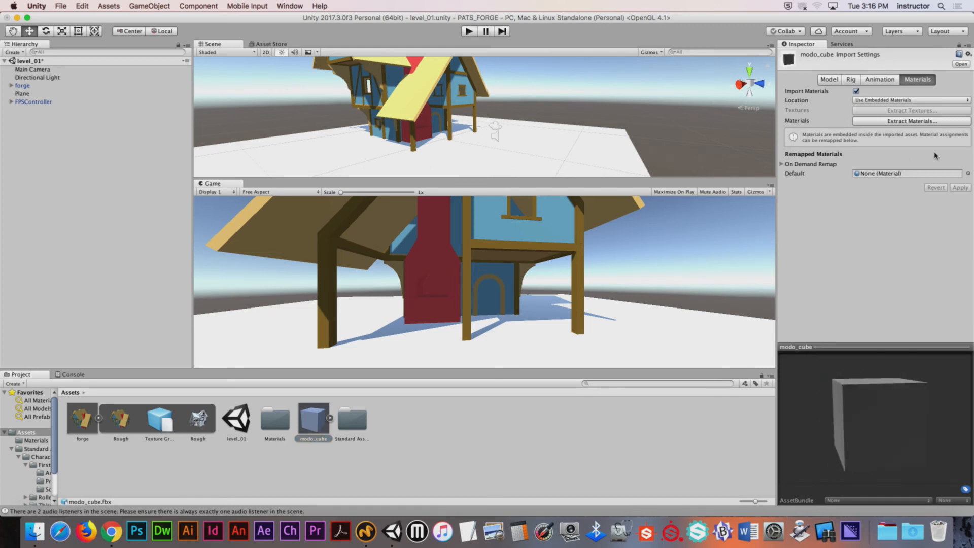
{"action": "left_click", "coordinate": [892, 101]}
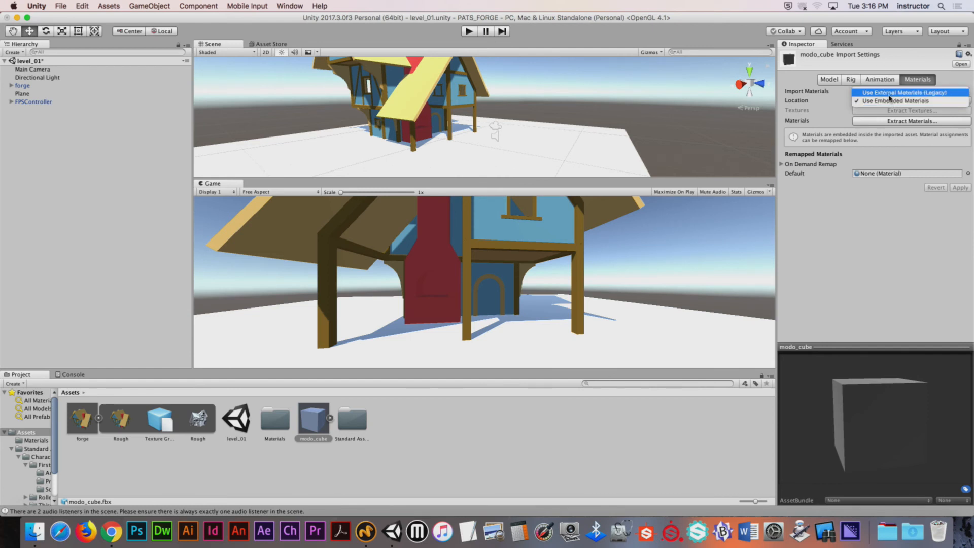
{"action": "left_click", "coordinate": [890, 93]}
{"action": "left_click", "coordinate": [355, 453]}
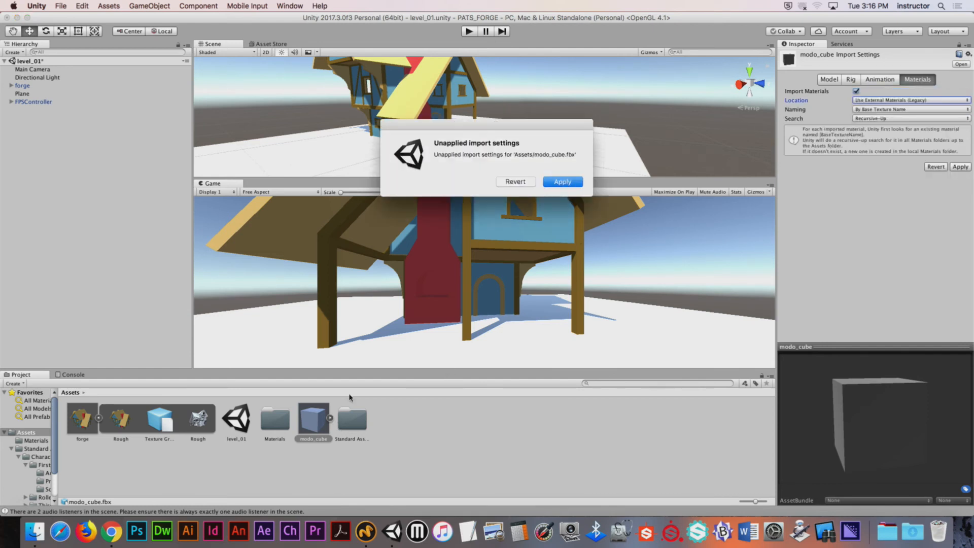
{"action": "left_click", "coordinate": [568, 184]}
- Check the contents of the modo_cube asset and place it on the plane beside the forge, at about X 0, Y 0.98, Z 8.63
{"action": "left_click", "coordinate": [331, 418]}
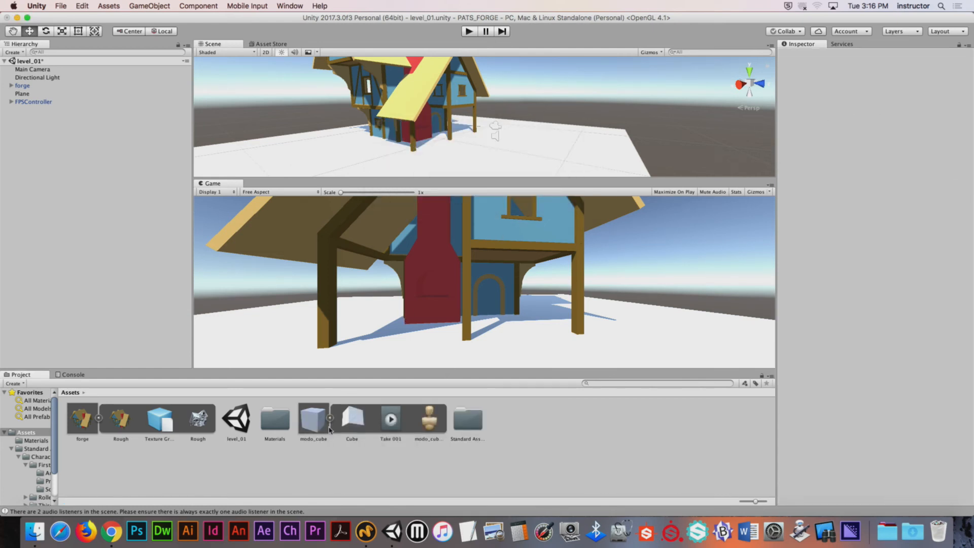
{"action": "left_click", "coordinate": [329, 417]}
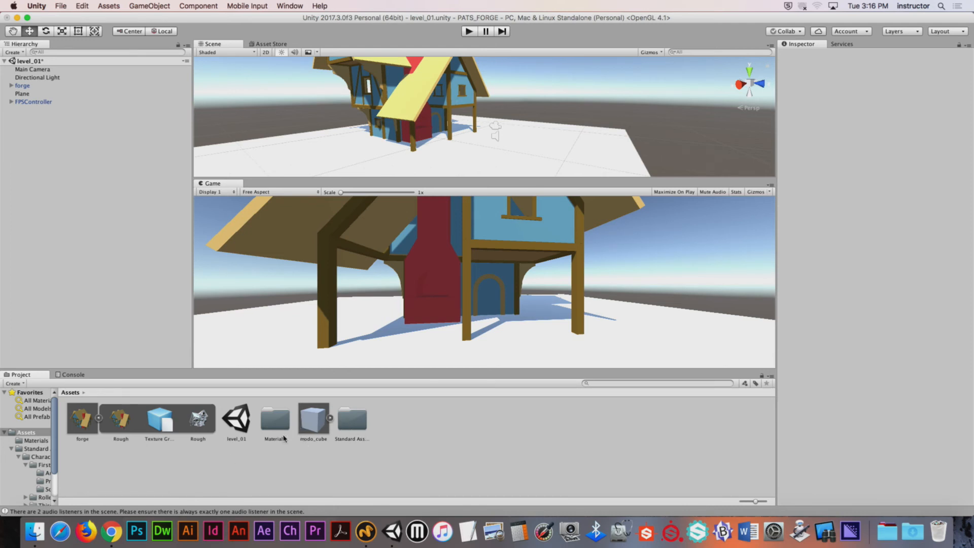
{"action": "left_click_drag", "start_coordinate": [313, 418], "coordinate": [548, 140]}
{"action": "left_click", "coordinate": [547, 141]}
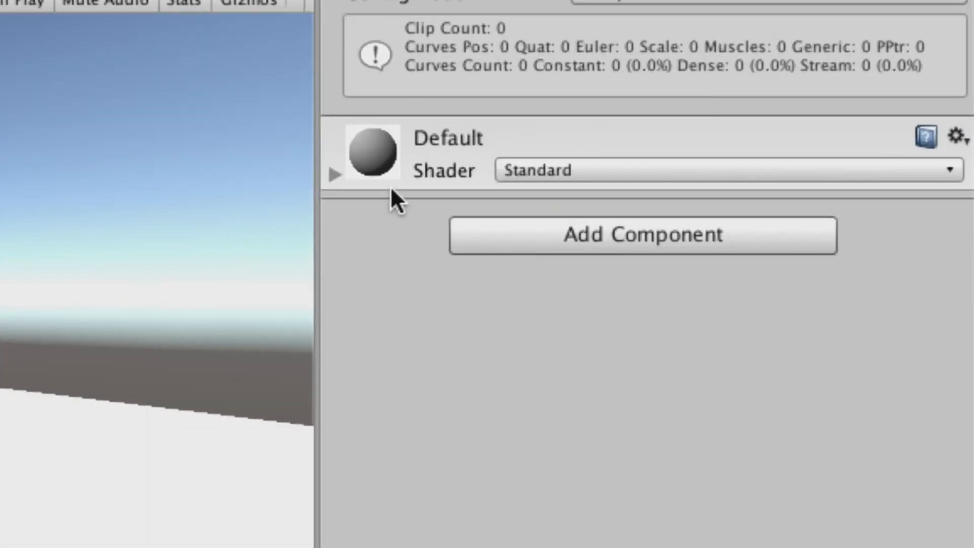
- Set the Albedo color of the cube's Default material to bright red and deselect the cube
{"action": "left_click", "coordinate": [335, 175]}
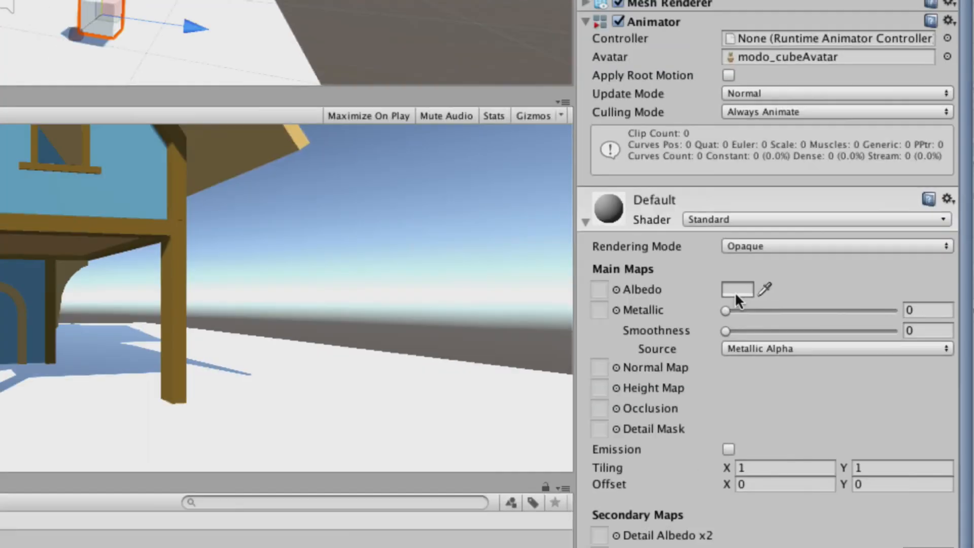
{"action": "left_click", "coordinate": [583, 286]}
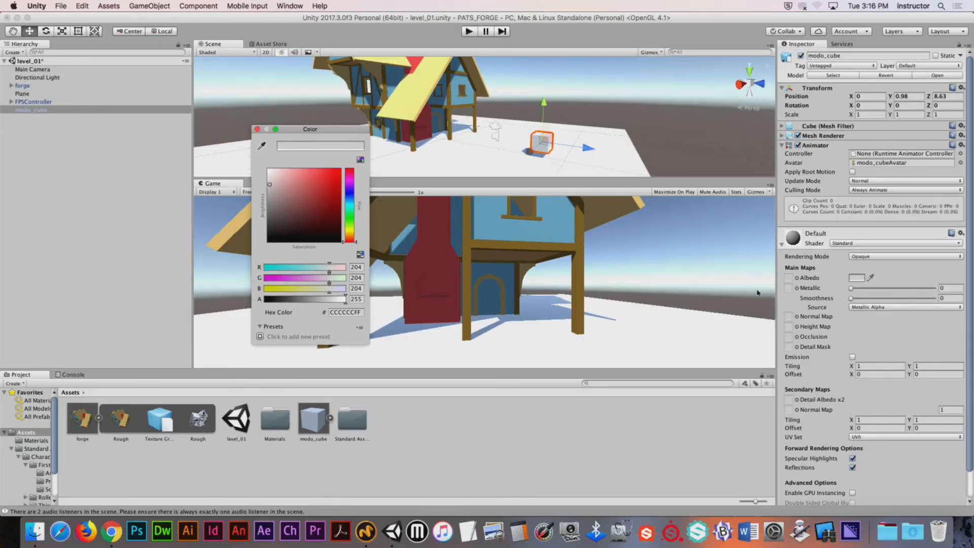
{"action": "left_click_drag", "start_coordinate": [336, 231], "coordinate": [343, 142]}
{"action": "left_click", "coordinate": [257, 129]}
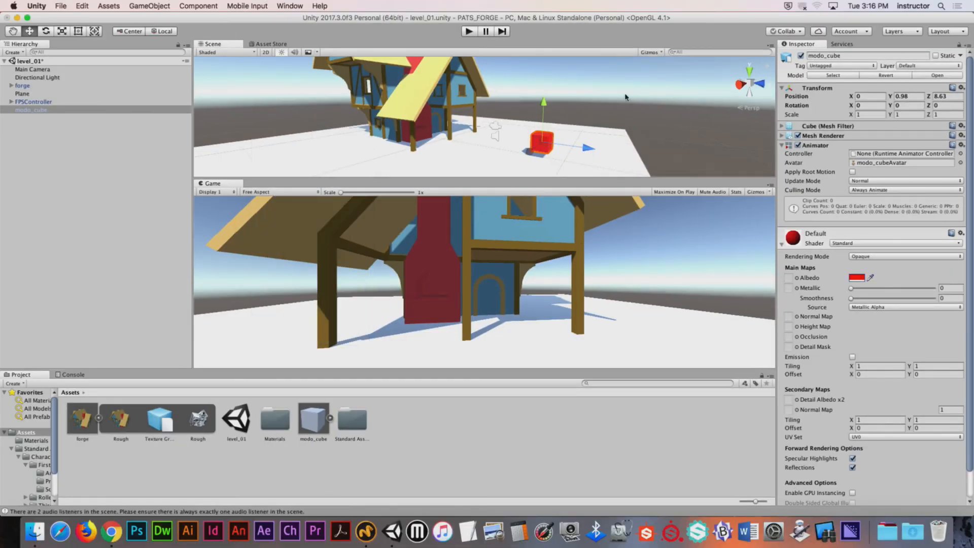
{"action": "left_click", "coordinate": [626, 95]}
- Dock the Game view together with the Scene view in one panel and display the Scene view
{"action": "middle_click_drag", "start_coordinate": [619, 112], "coordinate": [594, 89]}
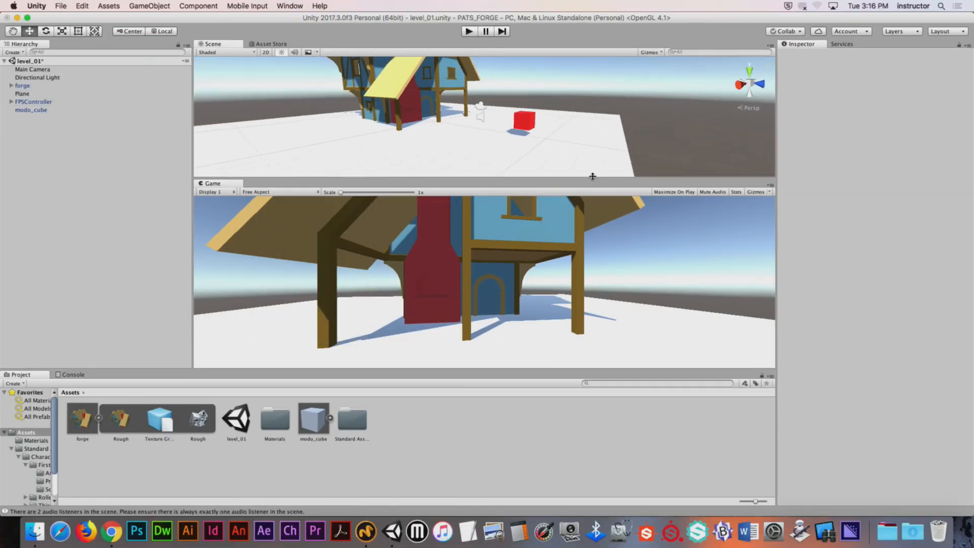
{"action": "left_click_drag", "start_coordinate": [593, 176], "coordinate": [592, 259]}
{"action": "left_click_drag", "start_coordinate": [583, 218], "coordinate": [555, 198], "text": "alt"}
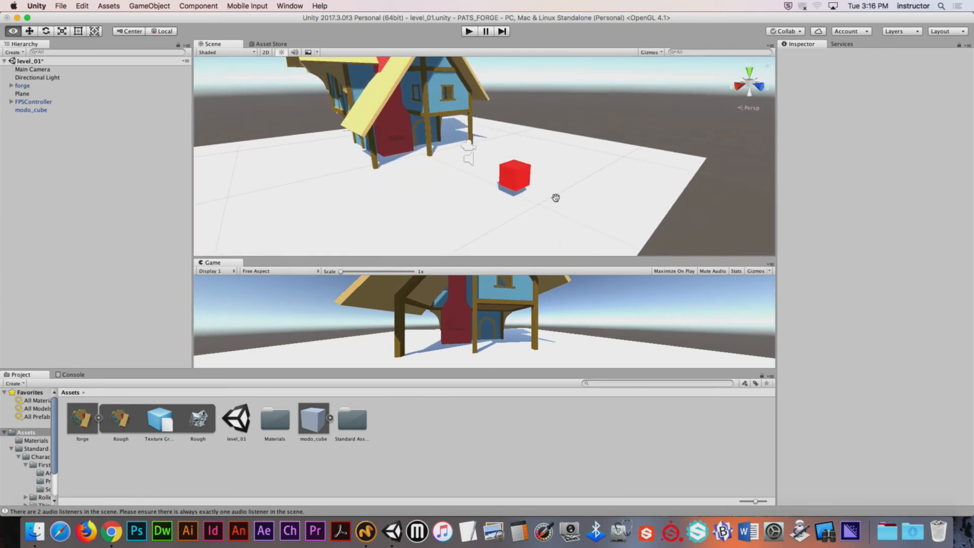
{"action": "left_click_drag", "start_coordinate": [210, 262], "coordinate": [271, 44]}
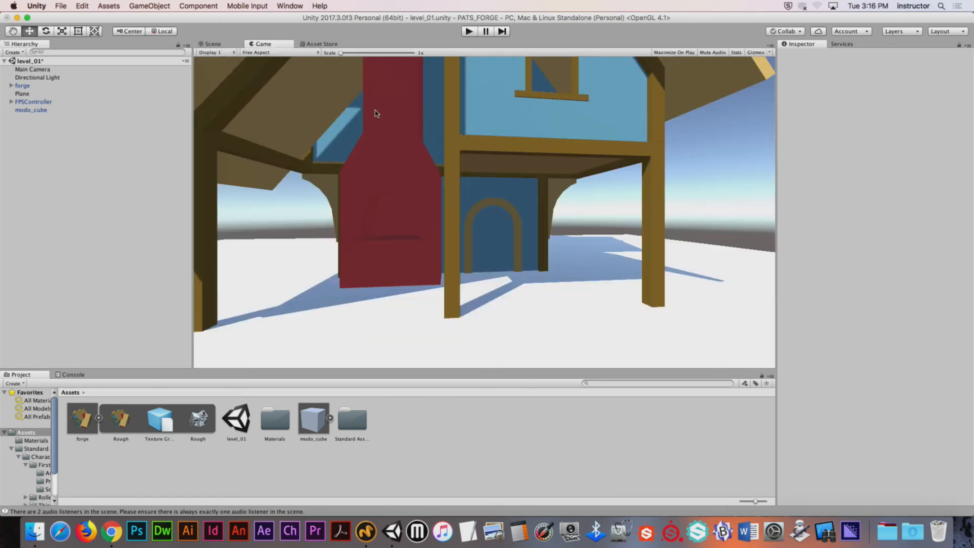
{"action": "left_click", "coordinate": [212, 44]}
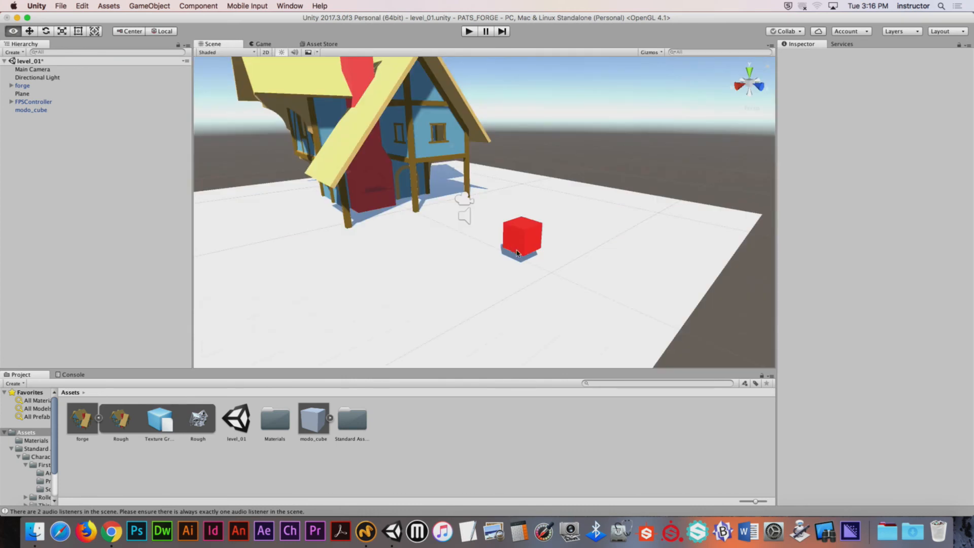
- Create a new material named Blue in the project's Materials folder
{"action": "left_click_drag", "start_coordinate": [517, 253], "coordinate": [547, 246], "text": "alt"}
{"action": "right_click_drag", "start_coordinate": [546, 247], "coordinate": [751, 271], "text": "alt"}
{"action": "middle_click_drag", "start_coordinate": [730, 271], "coordinate": [551, 219]}
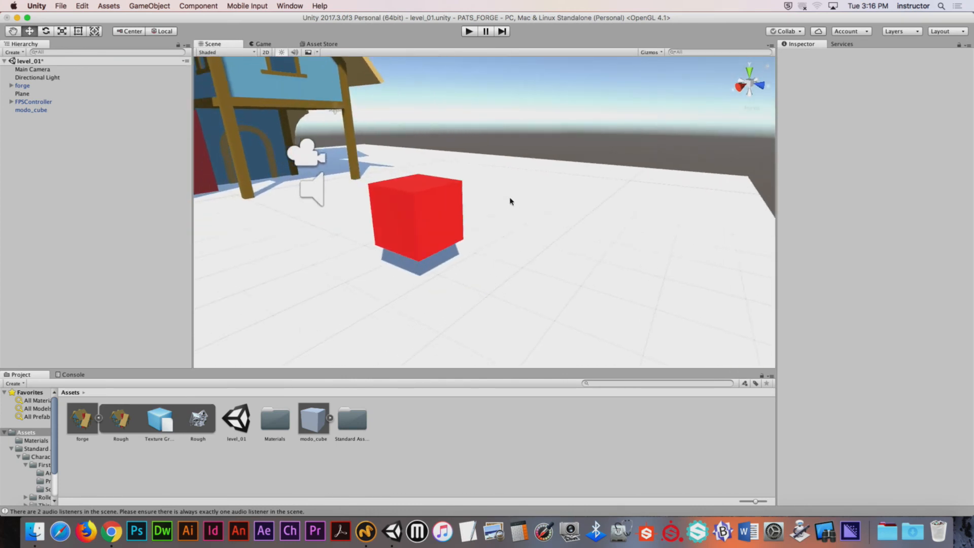
{"action": "left_click", "coordinate": [11, 448]}
{"action": "left_click", "coordinate": [36, 440]}
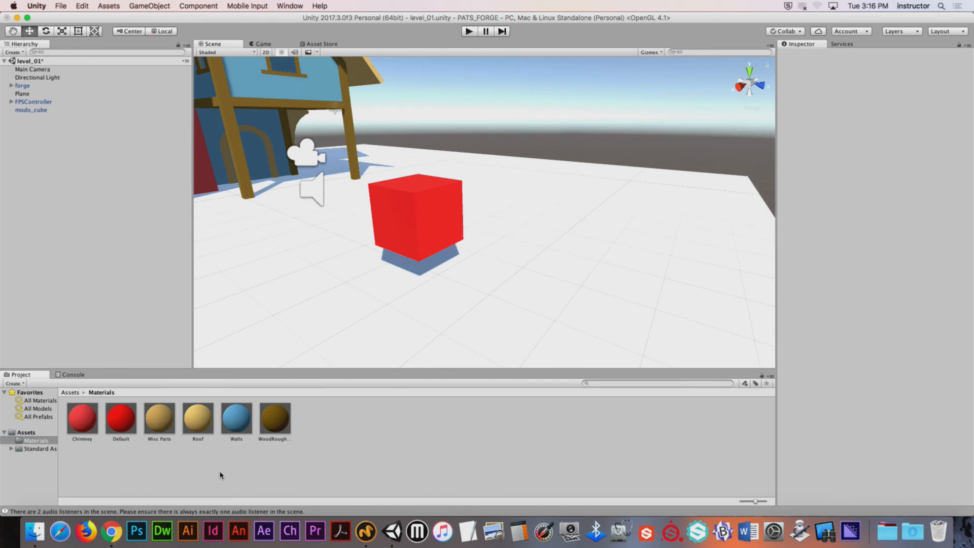
{"action": "right_click", "coordinate": [394, 428]}
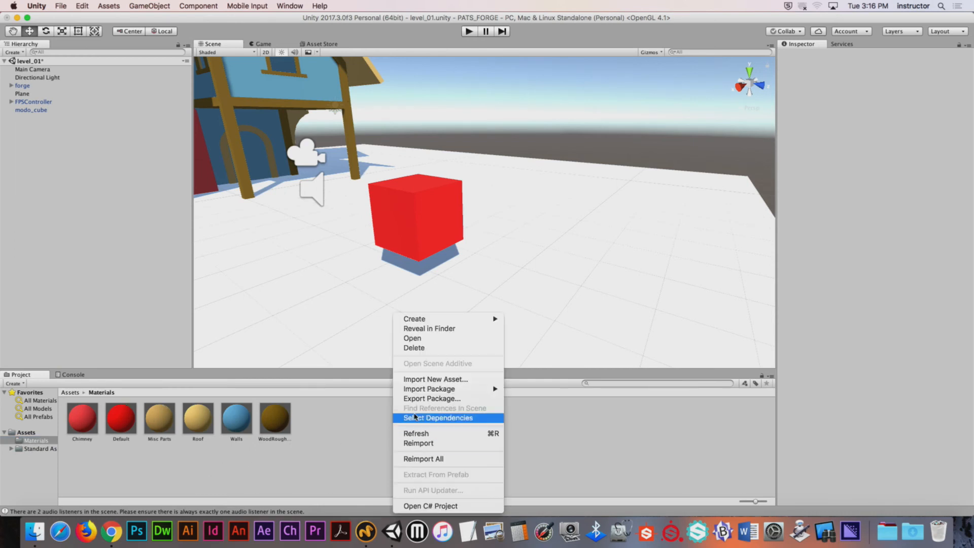
{"action": "mouse_move", "coordinate": [426, 325]}
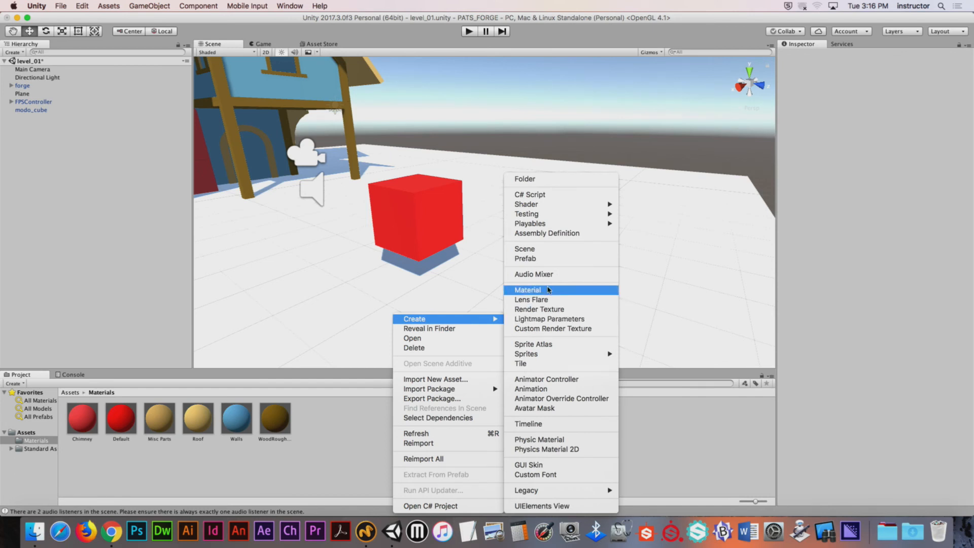
{"action": "left_click", "coordinate": [548, 289]}
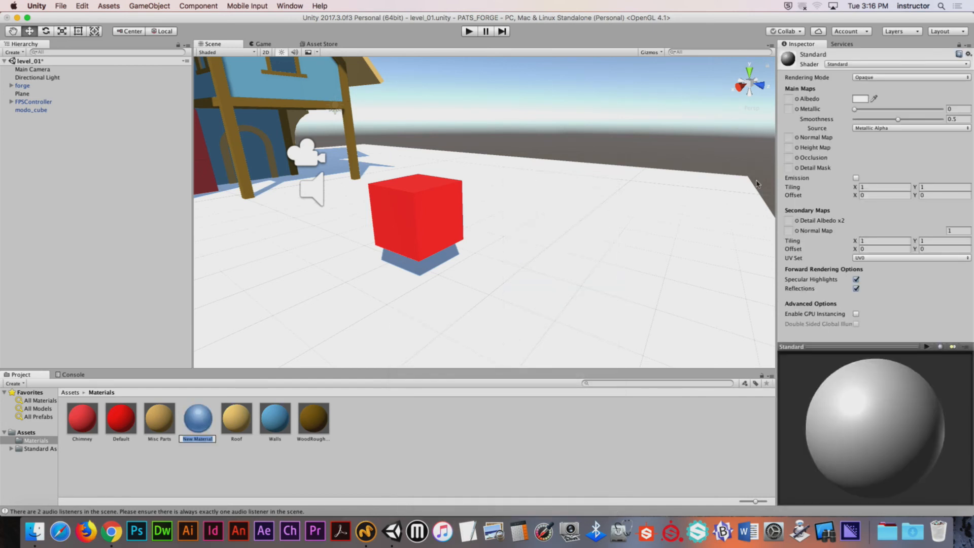
{"action": "type", "text": "Blue"}
{"action": "key", "text": "Return"}
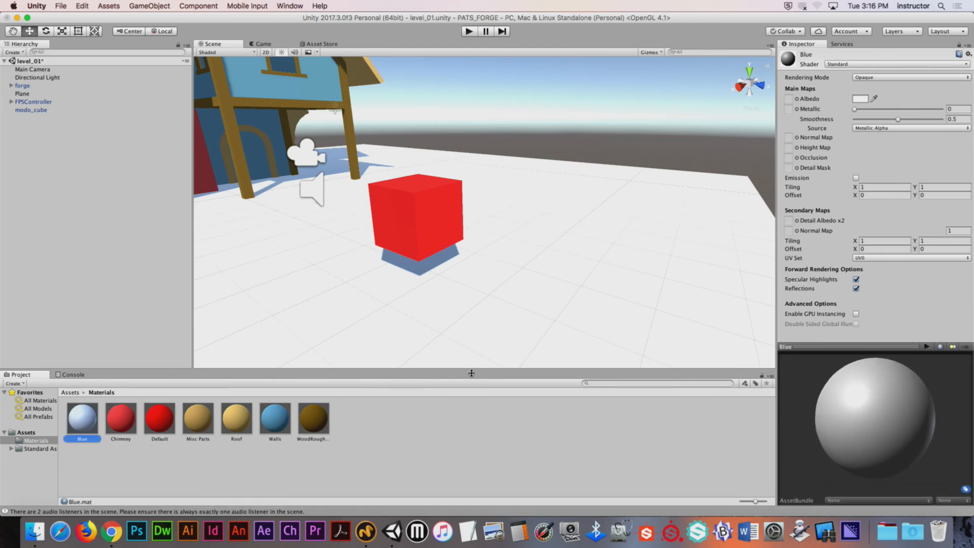
- Set the Blue material's Albedo to a saturated blue, about hex 0900FF, and close the color picker
{"action": "left_click", "coordinate": [859, 99]}
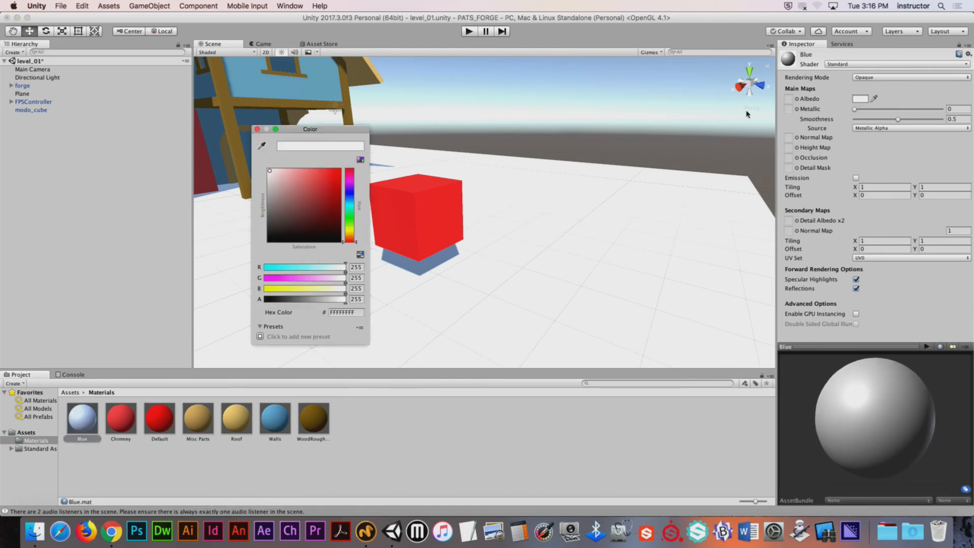
{"action": "left_click_drag", "start_coordinate": [301, 199], "coordinate": [341, 169]}
{"action": "left_click", "coordinate": [351, 195]}
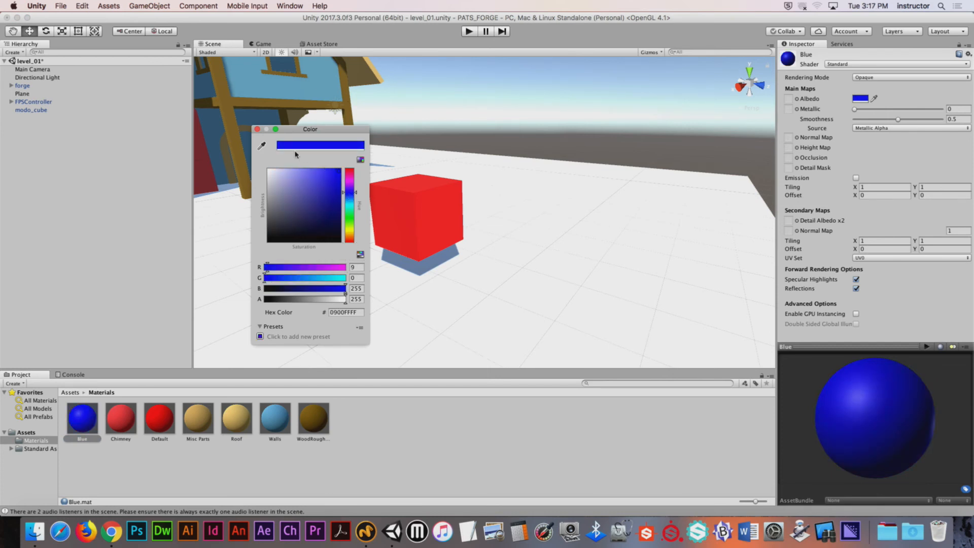
{"action": "left_click", "coordinate": [257, 129]}
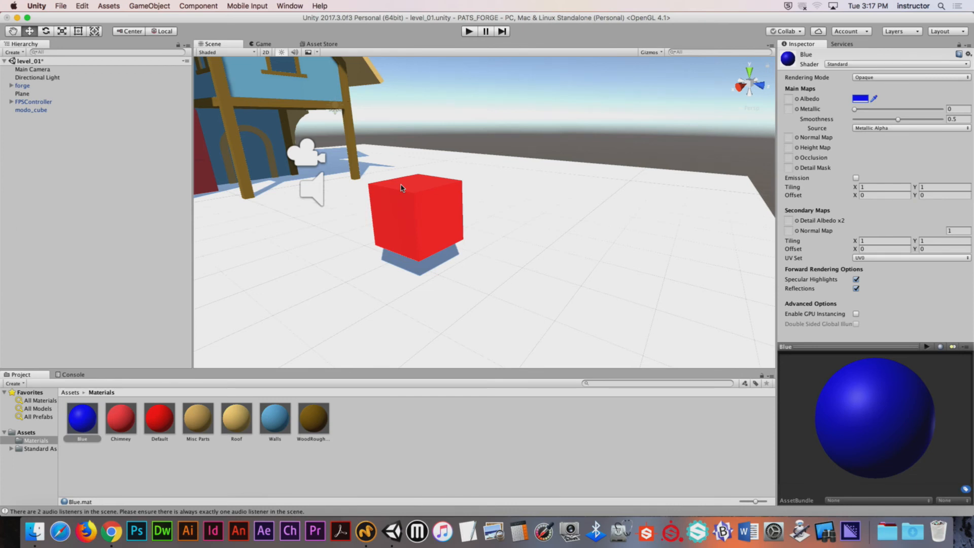
- Add a default 3D cube to the scene and position it beside the red cube, at about X -0.34, Y 0.80, Z 10.37
{"action": "right_click_drag", "start_coordinate": [446, 189], "coordinate": [428, 206], "text": "alt"}
{"action": "left_click_drag", "start_coordinate": [435, 207], "coordinate": [492, 186], "text": "alt"}
{"action": "scroll", "coordinate": [486, 198], "scroll_direction": "up", "scroll_amount": 2}
{"action": "left_click", "coordinate": [392, 202]}
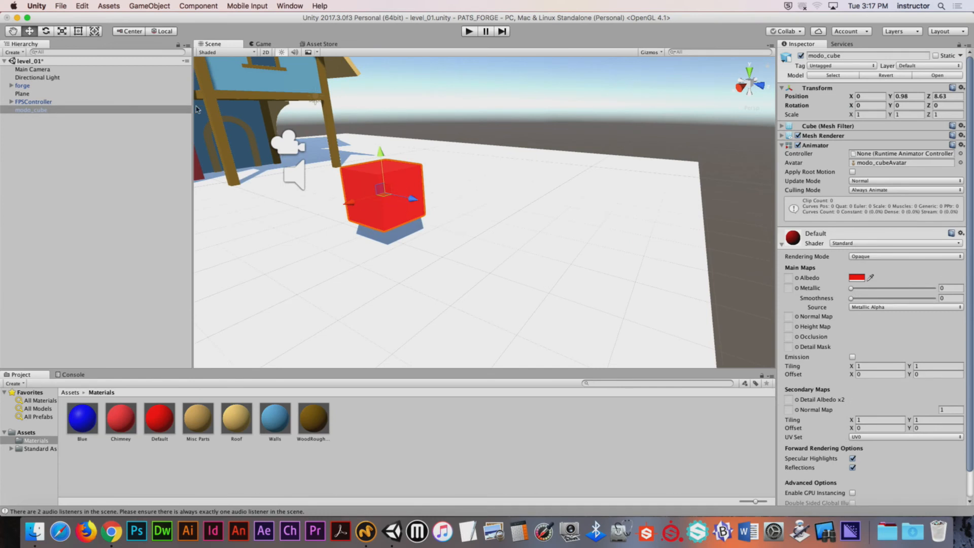
{"action": "left_click", "coordinate": [141, 5]}
{"action": "mouse_move", "coordinate": [150, 39]}
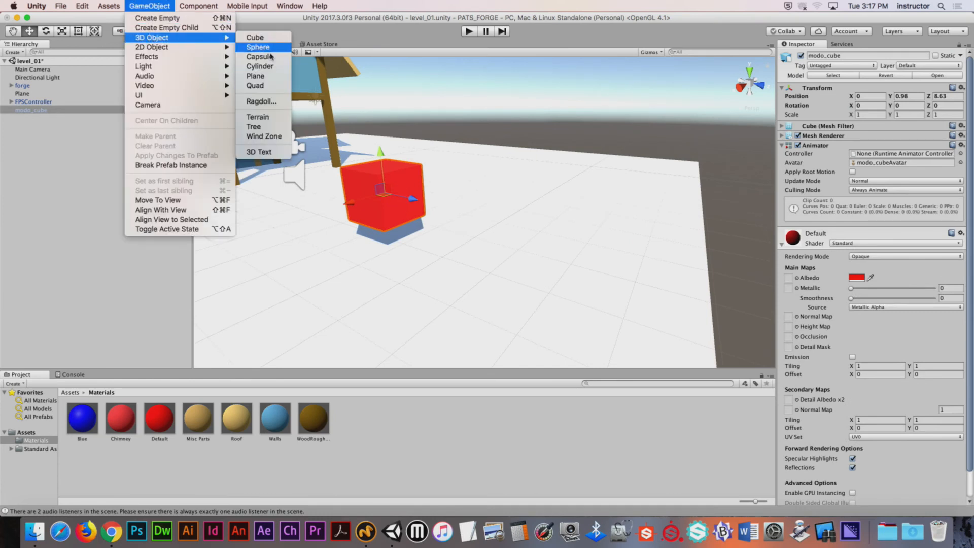
{"action": "left_click", "coordinate": [261, 40]}
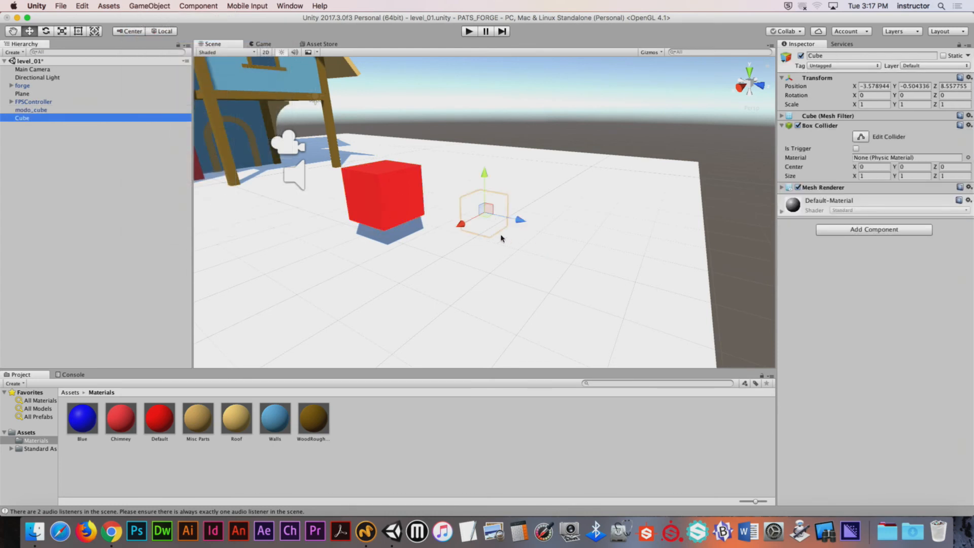
{"action": "mouse_move", "coordinate": [483, 219]}
{"action": "left_mouse_down"}
{"action": "mouse_move", "coordinate": [401, 269]}
{"action": "mouse_move", "coordinate": [452, 272]}
{"action": "mouse_move", "coordinate": [431, 244]}
{"action": "mouse_move", "coordinate": [452, 212]}
{"action": "mouse_move", "coordinate": [490, 219]}
{"action": "mouse_move", "coordinate": [486, 233]}
{"action": "left_mouse_up"}
{"action": "right_click_drag", "start_coordinate": [487, 233], "coordinate": [454, 231]}
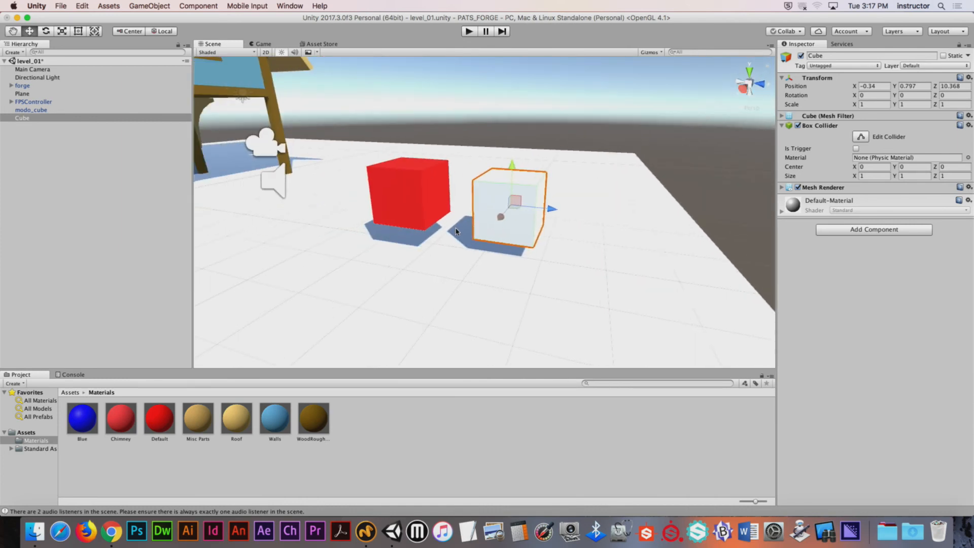
- Assign the Blue material to the new white cube
{"action": "scroll", "coordinate": [537, 245], "scroll_direction": "up", "scroll_amount": 8}
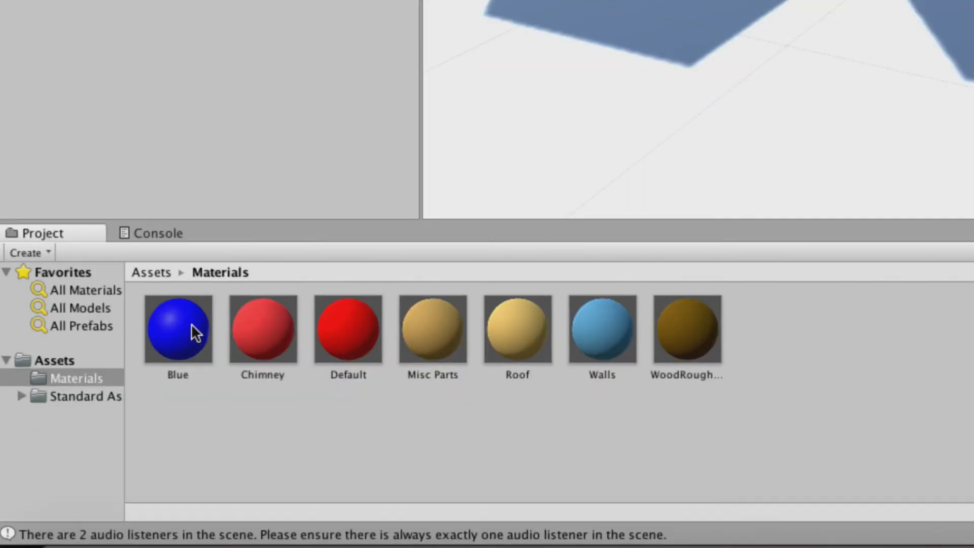
{"action": "left_click", "coordinate": [91, 420]}
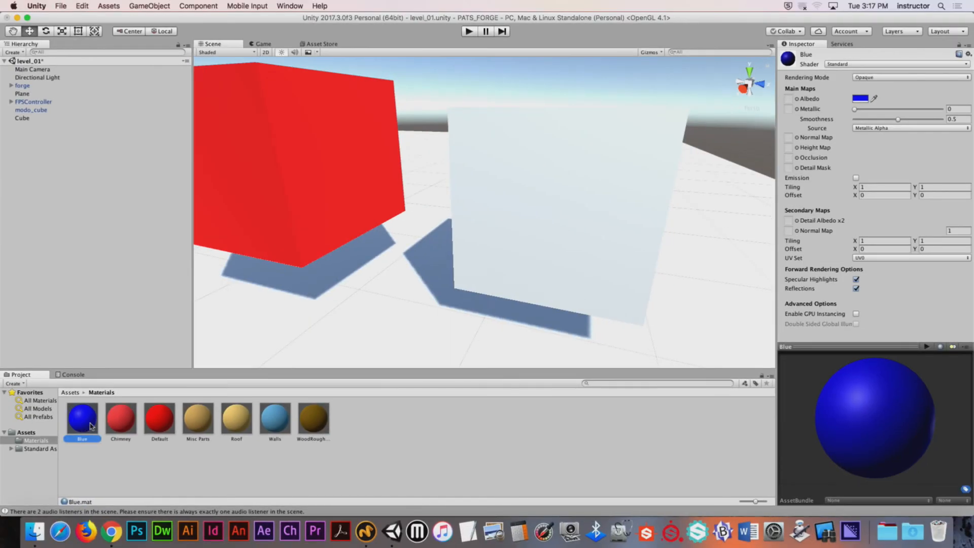
{"action": "left_click_drag", "start_coordinate": [92, 425], "coordinate": [550, 198]}
{"action": "scroll", "coordinate": [583, 165], "scroll_direction": "down", "scroll_amount": 5}
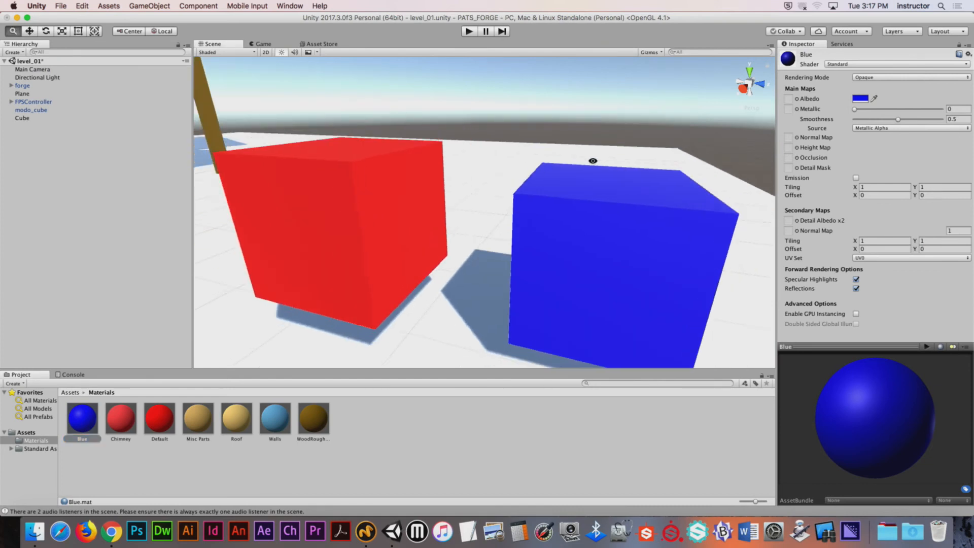
{"action": "right_click_drag", "start_coordinate": [593, 160], "coordinate": [550, 147], "text": "alt"}
{"action": "left_click_drag", "start_coordinate": [549, 147], "coordinate": [531, 161], "text": "alt"}
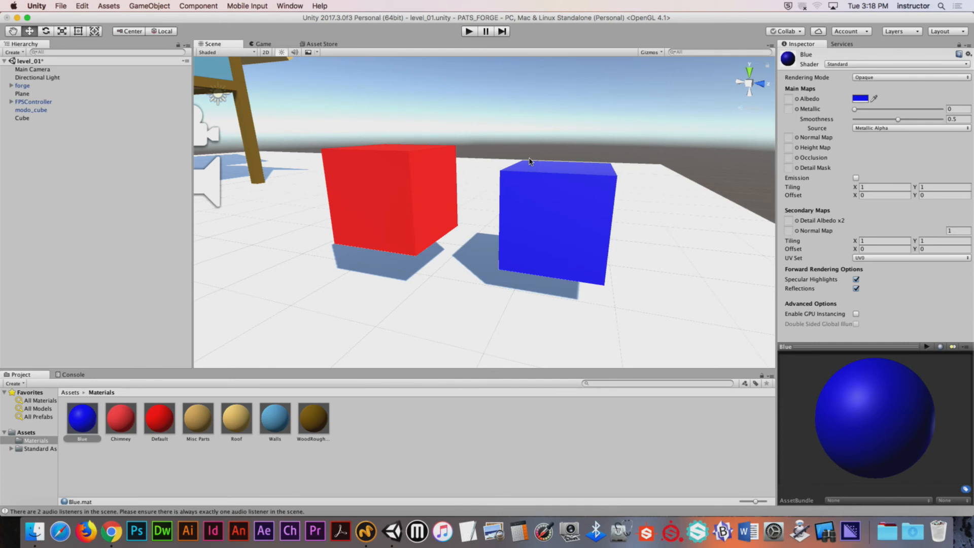
- Vertex-snap the red modo_cube by one of its bottom corners onto the plane's surface grid
{"action": "left_click", "coordinate": [564, 206]}
{"action": "key", "text": "v"}
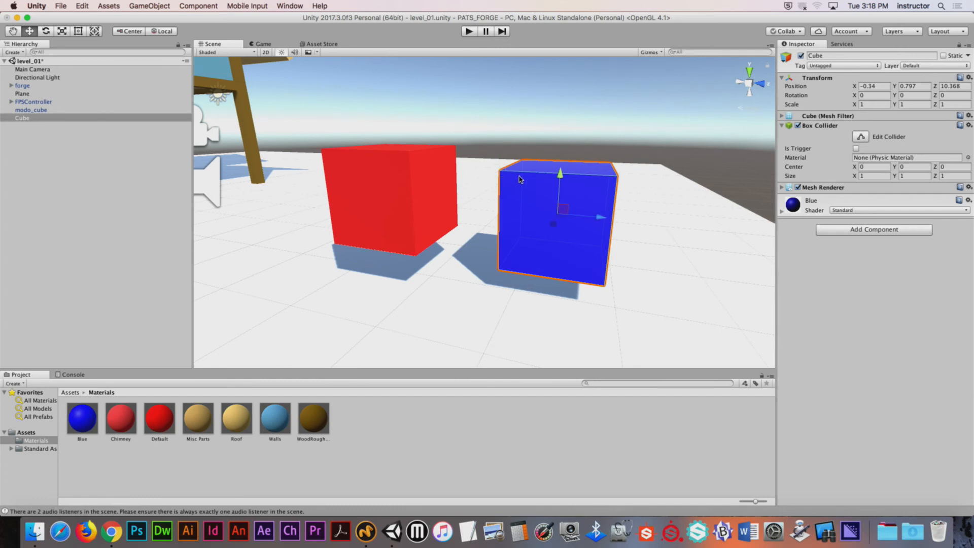
{"action": "left_click", "coordinate": [413, 174]}
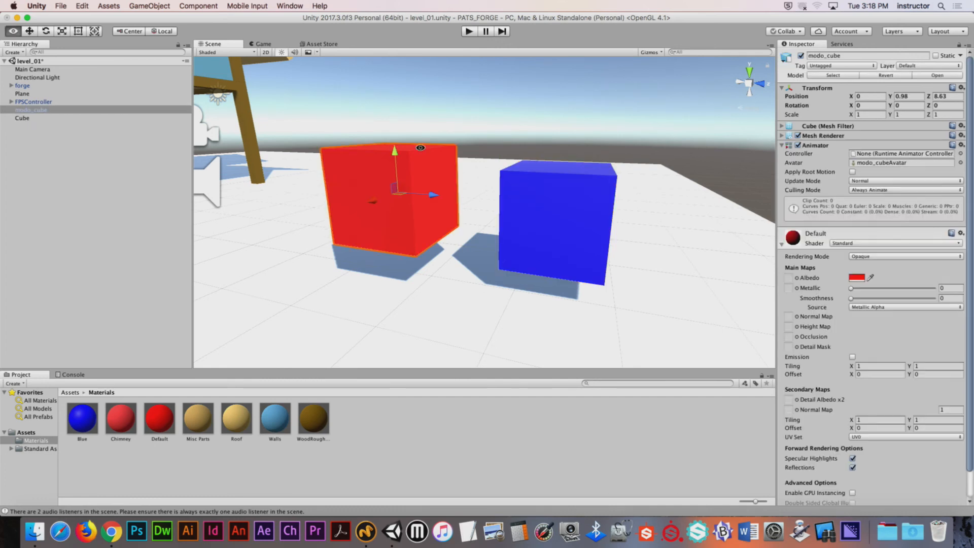
{"action": "left_click_drag", "start_coordinate": [436, 160], "coordinate": [459, 204], "text": "alt"}
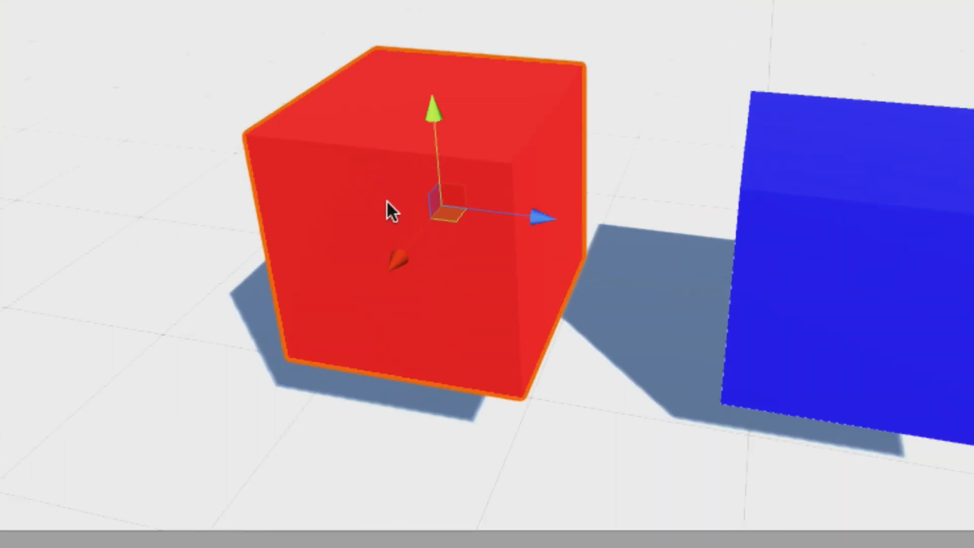
{"action": "key", "text": "v"}
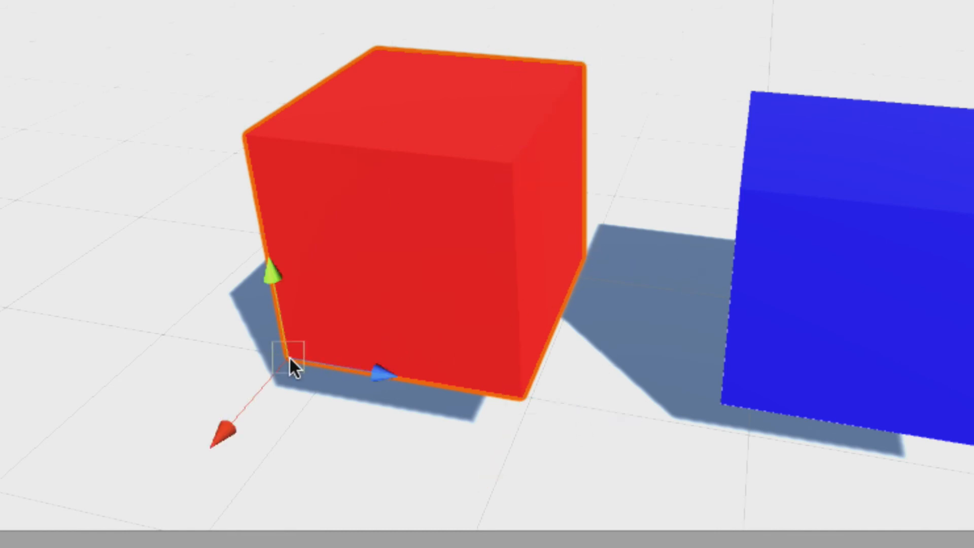
{"action": "left_click_drag", "start_coordinate": [289, 357], "coordinate": [235, 363]}
{"action": "scroll", "coordinate": [236, 372], "scroll_direction": "down", "scroll_amount": 5}
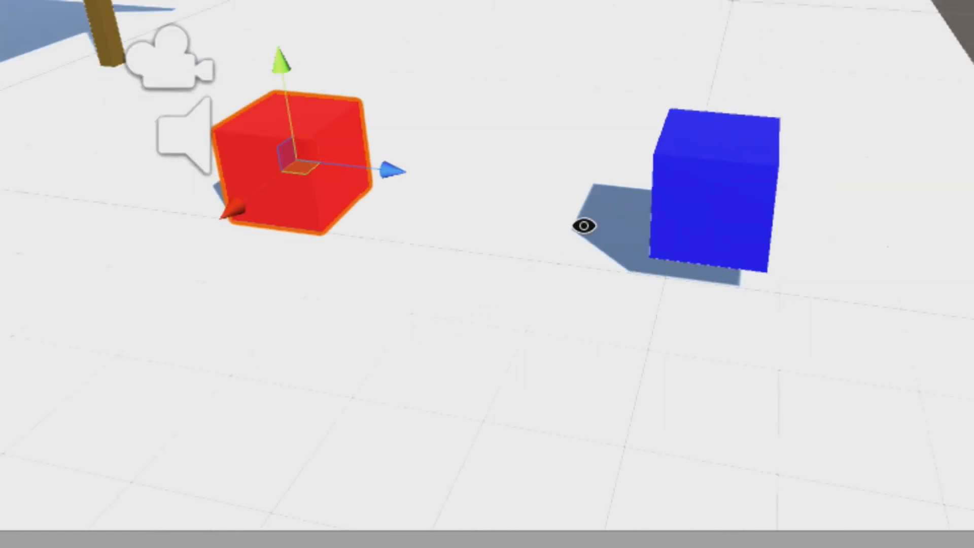
{"action": "left_click_drag", "start_coordinate": [583, 224], "coordinate": [483, 258], "text": "alt"}
{"action": "middle_click_drag", "start_coordinate": [369, 368], "coordinate": [474, 309]}
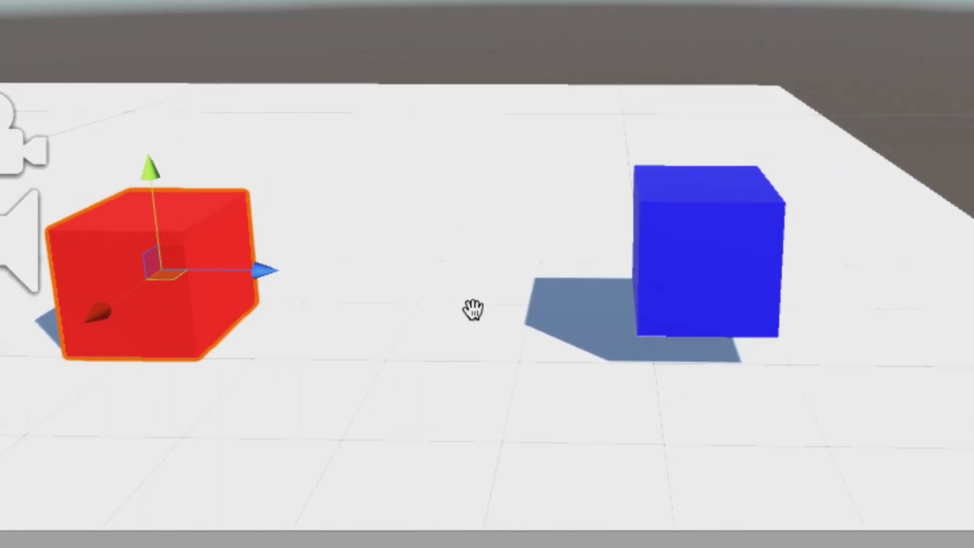
- Vertex-snap the blue cube's bottom corner onto the plane's grid and slide it along Z toward the red cube
{"action": "left_click", "coordinate": [741, 264]}
{"action": "key", "text": "v"}
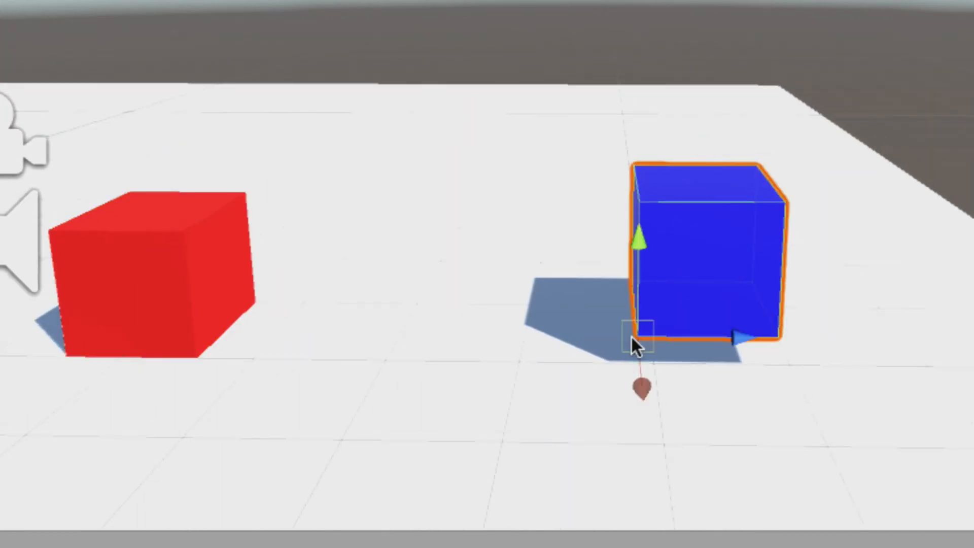
{"action": "left_click_drag", "start_coordinate": [632, 338], "coordinate": [403, 381]}
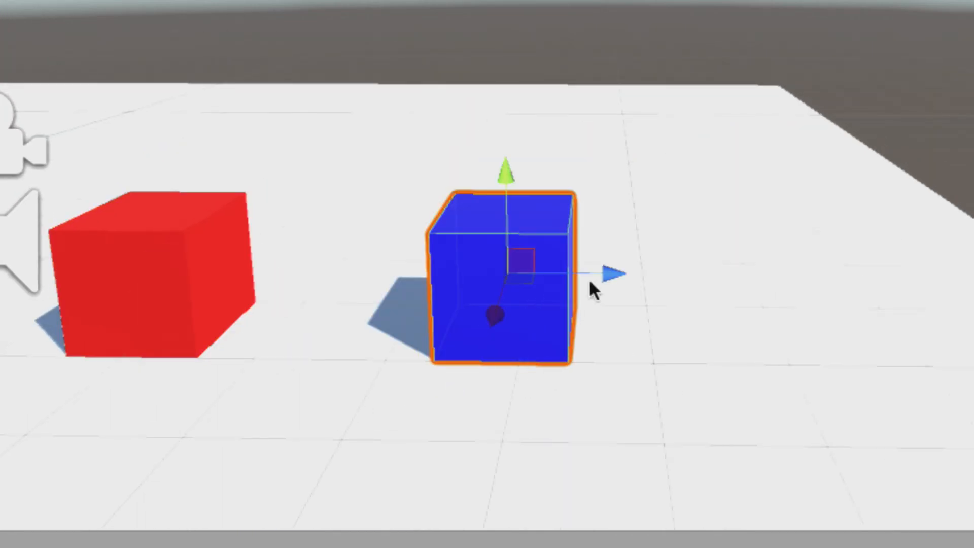
{"action": "left_click_drag", "start_coordinate": [598, 277], "coordinate": [549, 279]}
- Select both cubes together and slide them along Z, with the red cube at about Z 8.52 and the blue at about Z 10.02
{"action": "middle_click_drag", "start_coordinate": [433, 241], "coordinate": [504, 238]}
{"action": "left_click", "coordinate": [522, 241], "text": "shift"}
{"action": "middle_click_drag", "start_coordinate": [783, 235], "coordinate": [530, 279]}
{"action": "left_click_drag", "start_coordinate": [433, 282], "coordinate": [545, 285]}
{"action": "middle_click_drag", "start_coordinate": [634, 288], "coordinate": [608, 288]}
{"action": "scroll", "coordinate": [577, 299], "scroll_direction": "up", "scroll_amount": 3}
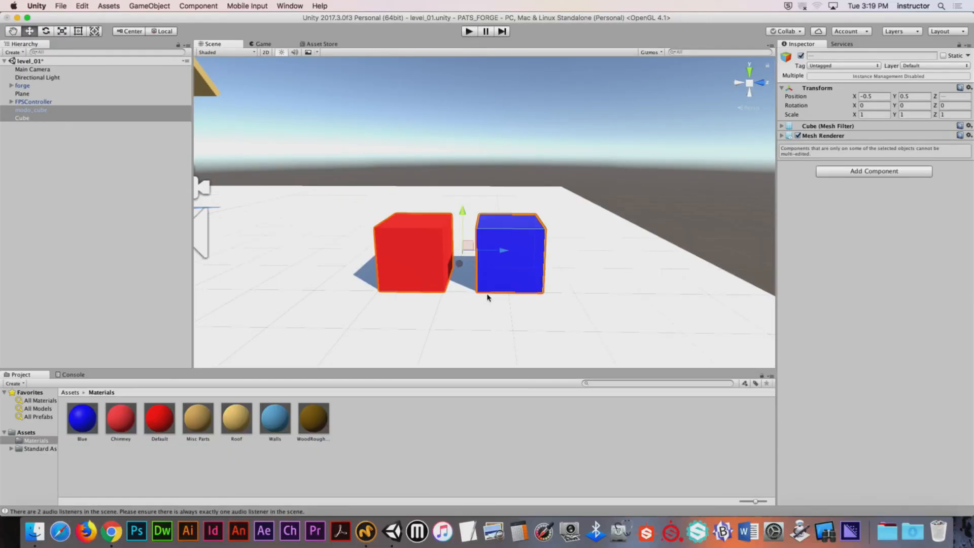
- Delete the red modo_cube from the scene and select the remaining blue cube
{"action": "left_click_drag", "start_coordinate": [481, 297], "coordinate": [455, 224], "text": "alt"}
{"action": "left_click", "coordinate": [455, 225]}
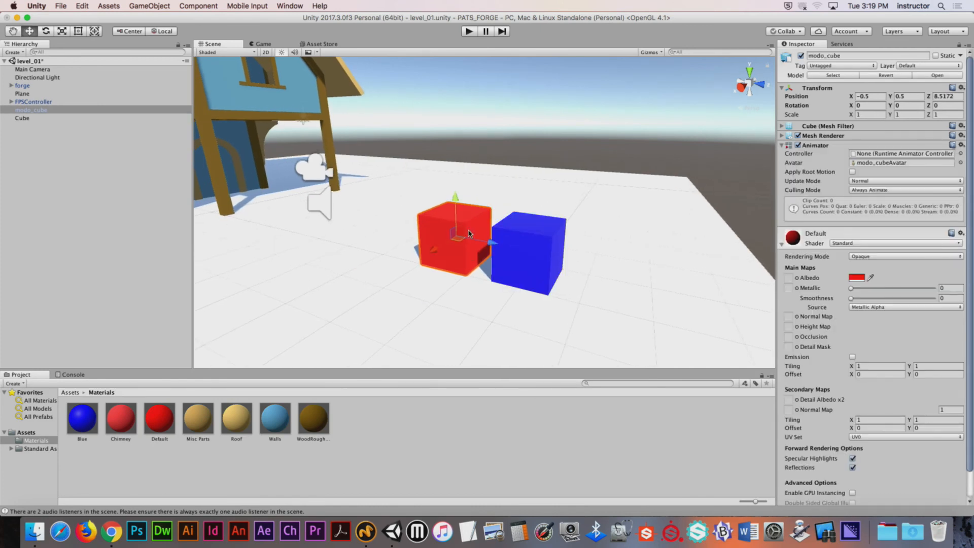
{"action": "right_click", "coordinate": [34, 109]}
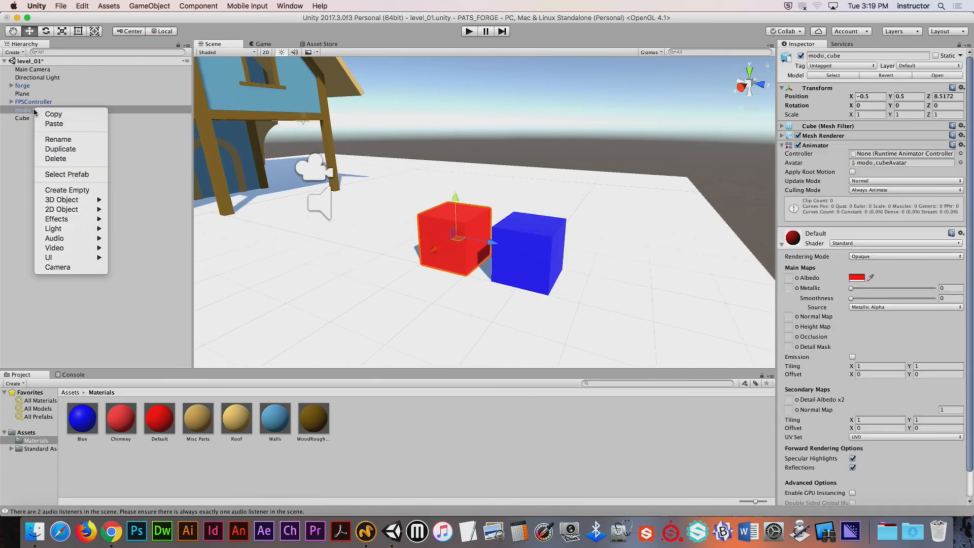
{"action": "left_click", "coordinate": [60, 159]}
{"action": "left_click", "coordinate": [535, 259]}
{"action": "left_click_drag", "start_coordinate": [533, 257], "coordinate": [500, 251], "text": "alt"}
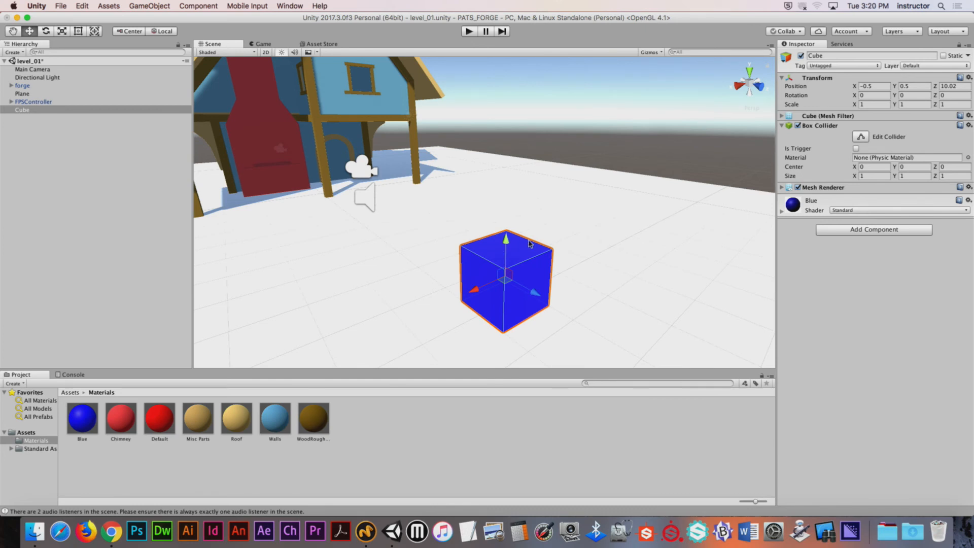
- Play-test the level by walking up to the forge's arched doorway and backing away, and stop play mode
{"action": "left_click", "coordinate": [469, 31]}
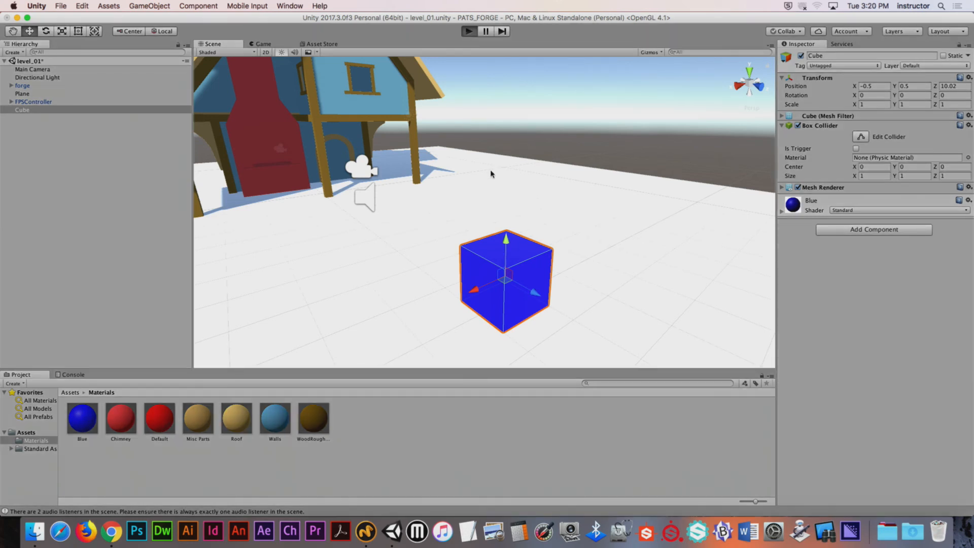
{"action": "key", "text": "w"}
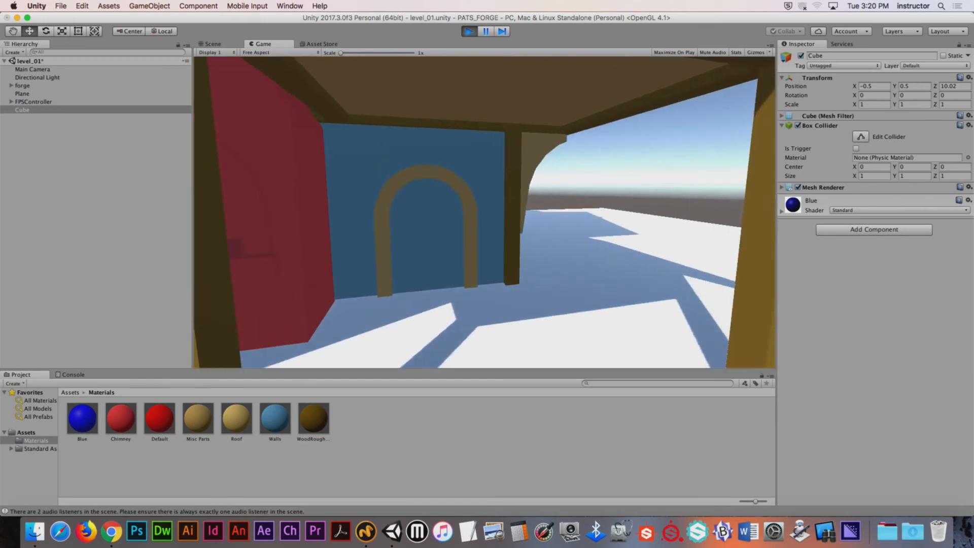
{"action": "key", "text": "s"}
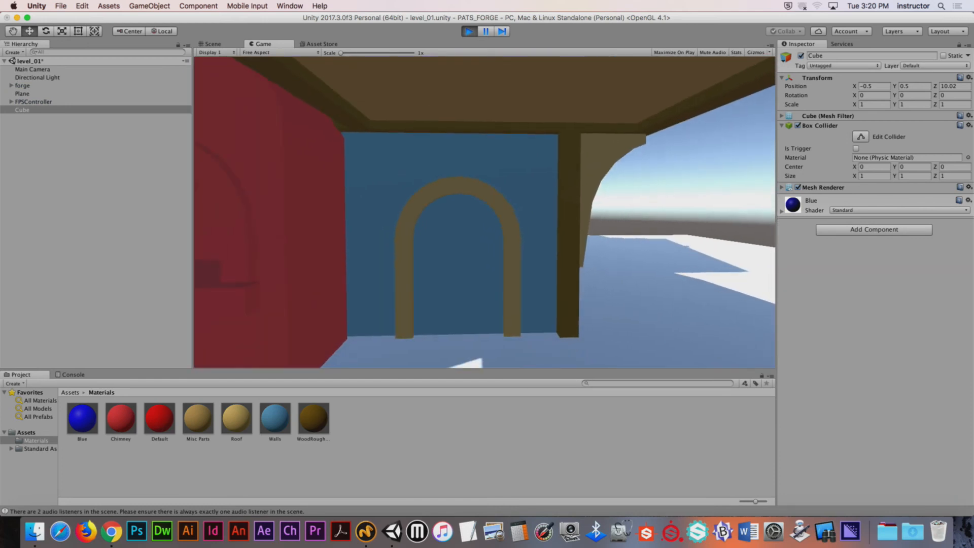
{"action": "key", "text": "w"}
{"action": "key", "text": "s"}
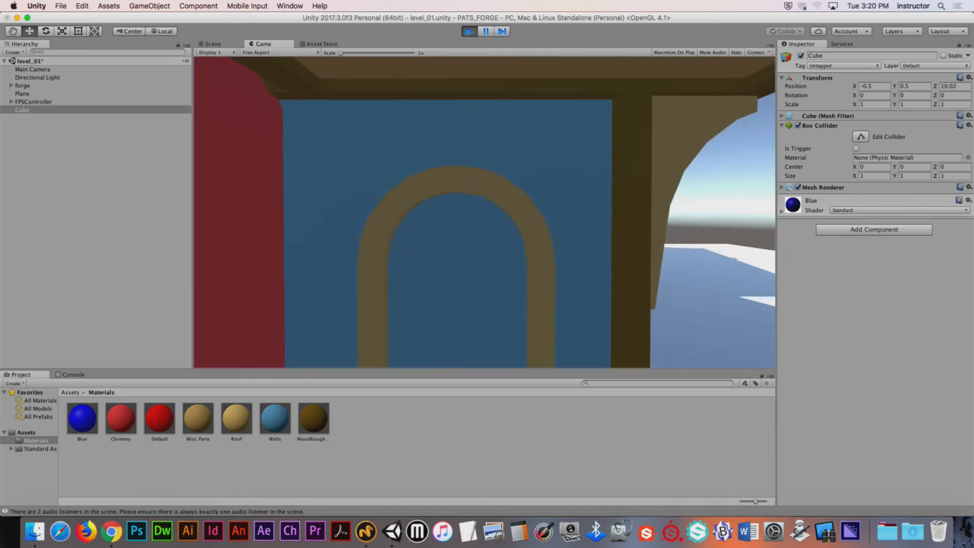
{"action": "key", "text": "w"}
{"action": "key", "text": "s"}
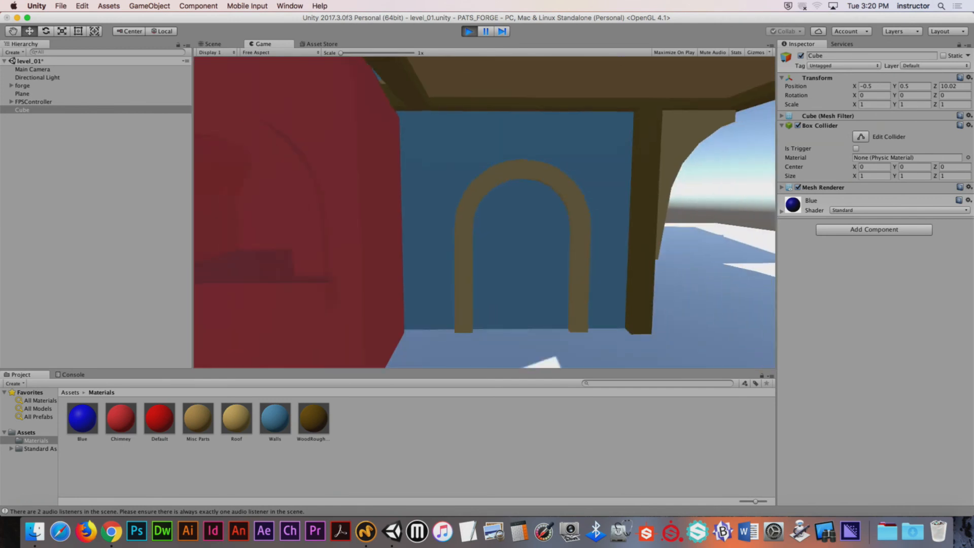
{"action": "key", "text": "s"}
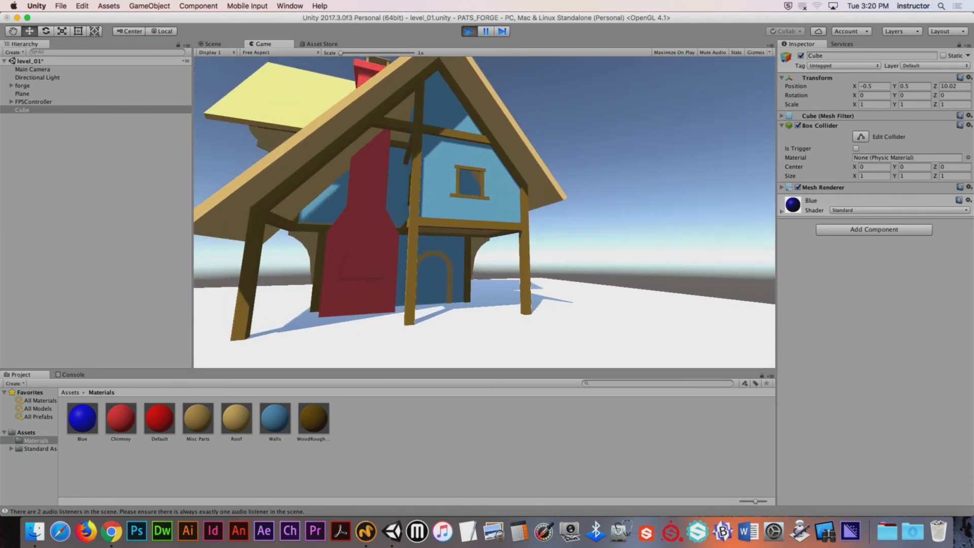
{"action": "key", "text": "super+p"}
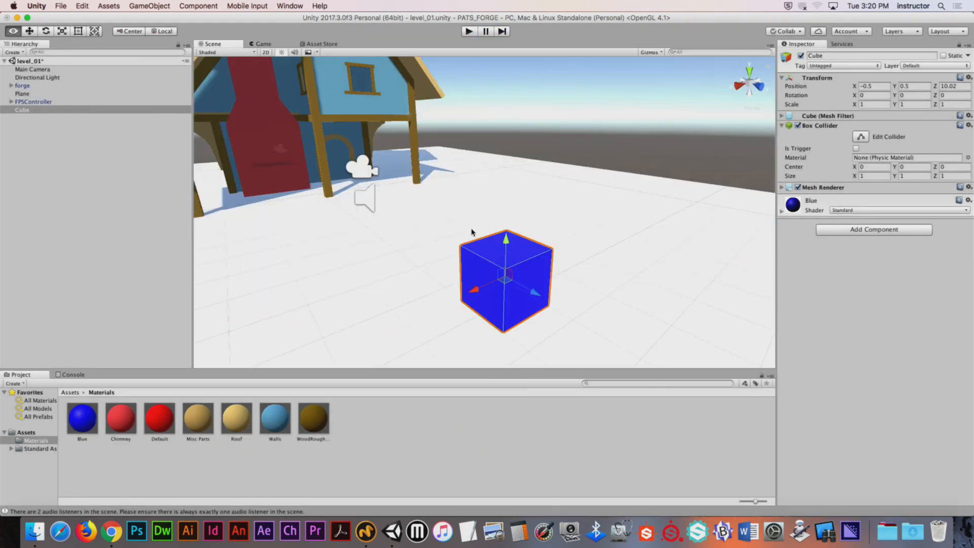
- Duplicate the blue cube and vertex-snap the copy directly on top of it at Y 1.5
{"action": "left_click_drag", "start_coordinate": [469, 232], "coordinate": [478, 252], "text": "alt"}
{"action": "scroll", "coordinate": [431, 250], "scroll_direction": "down", "scroll_amount": 5, "text": "alt"}
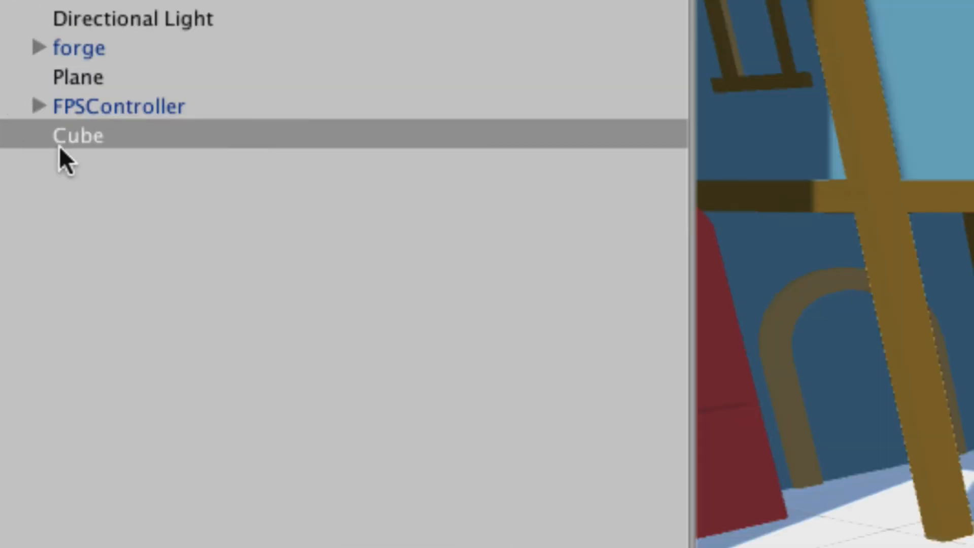
{"action": "right_click", "coordinate": [27, 109]}
{"action": "left_click", "coordinate": [198, 278]}
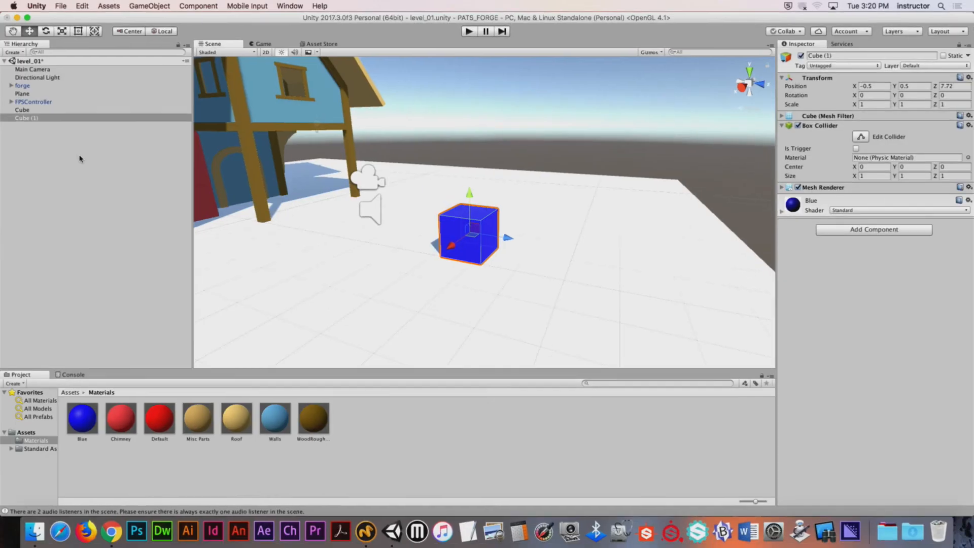
{"action": "left_click_drag", "start_coordinate": [469, 196], "coordinate": [468, 118]}
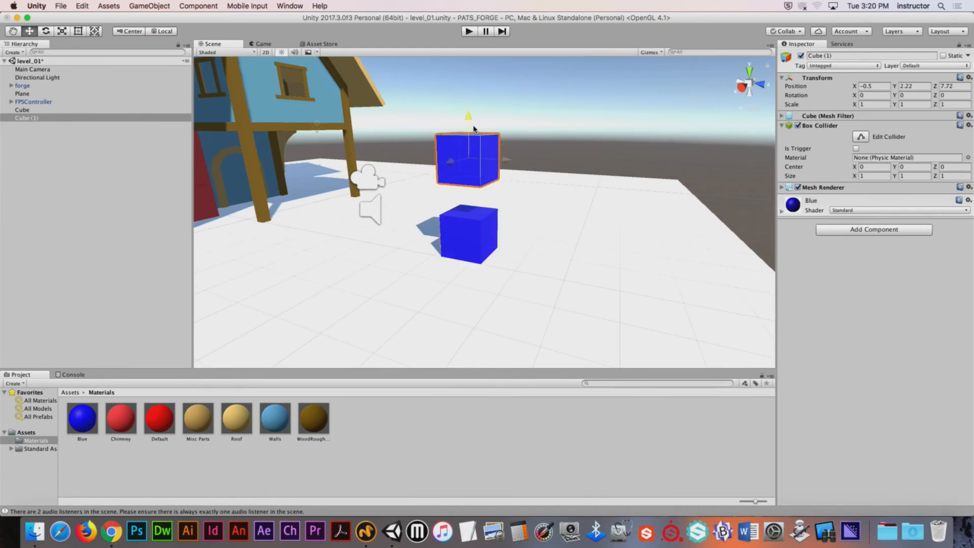
{"action": "left_click_drag", "start_coordinate": [485, 195], "coordinate": [484, 218]}
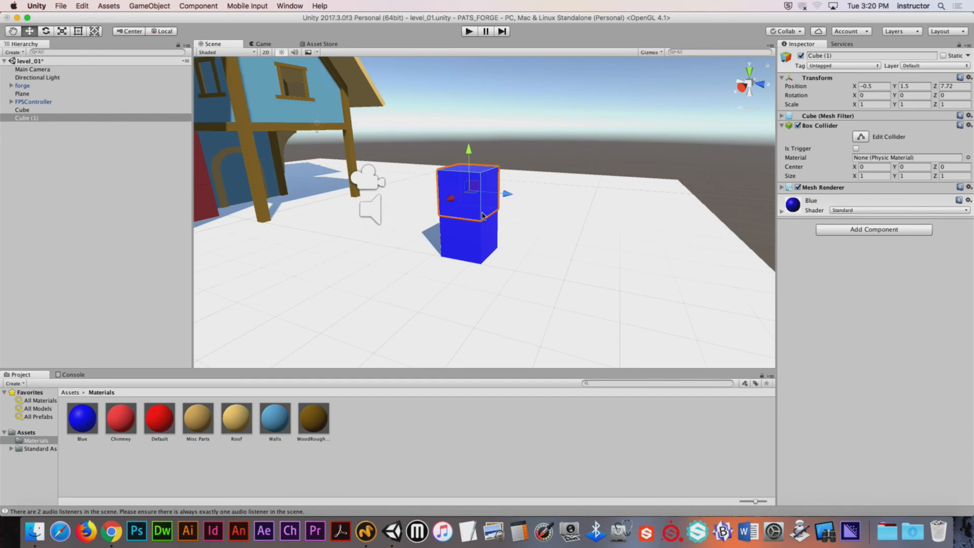
- Duplicate the upper cube and vertex-snap the copy onto the stack as a third block at Y 2.5
{"action": "key", "text": "super+d"}
{"action": "left_click_drag", "start_coordinate": [468, 174], "coordinate": [469, 100]}
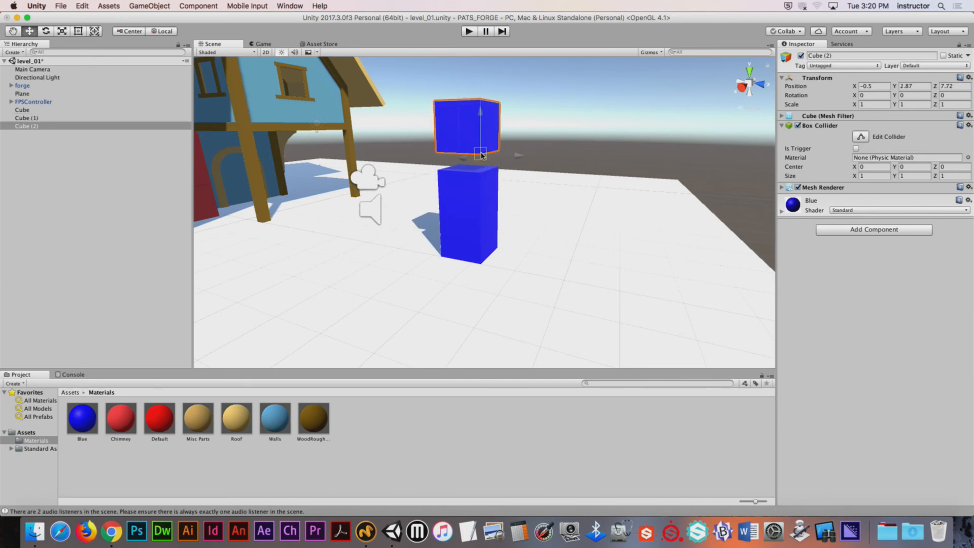
{"action": "left_click_drag", "start_coordinate": [496, 159], "coordinate": [542, 170]}
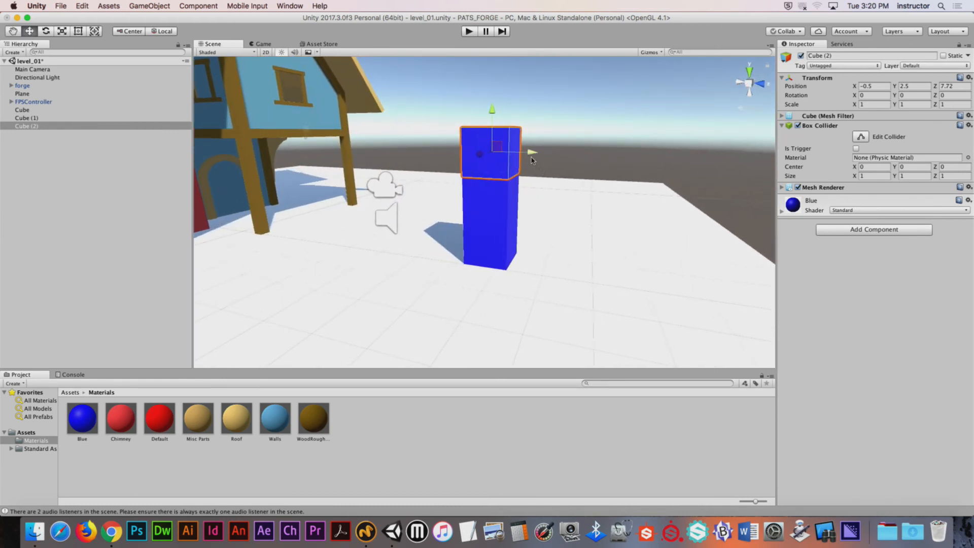
- Duplicate the third cube and snap the copy on top of the column as the fourth block at Y 3.5
{"action": "key", "text": "super+d"}
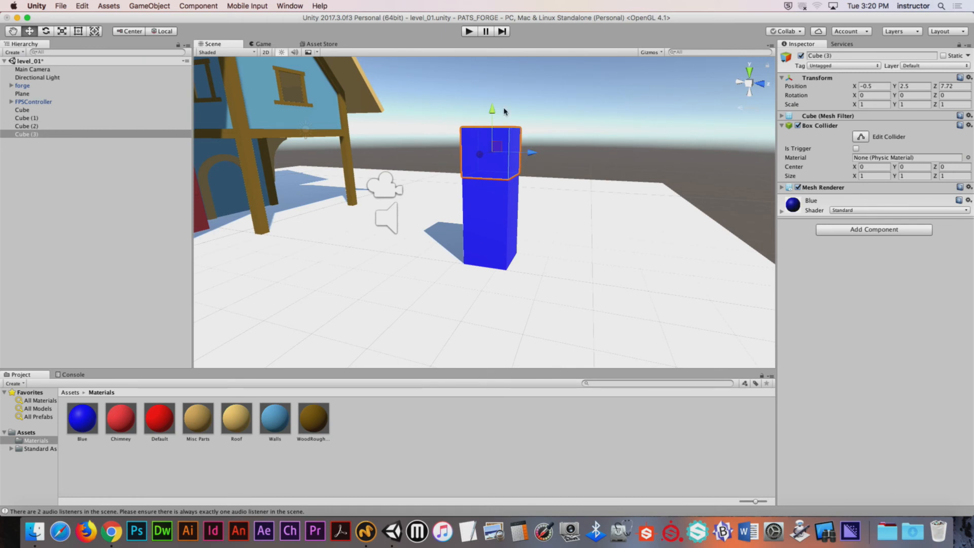
{"action": "left_click_drag", "start_coordinate": [494, 107], "coordinate": [474, 154]}
{"action": "left_click", "coordinate": [572, 122]}
- Duplicate the column's top cube and vertex-snap the copy beside it along Z at 8.72 as an overhanging block
{"action": "left_click", "coordinate": [485, 104]}
{"action": "key", "text": "super+d"}
{"action": "key", "text": "v"}
{"action": "left_click", "coordinate": [549, 141]}
{"action": "left_click_drag", "start_coordinate": [550, 140], "coordinate": [531, 124], "text": "alt"}
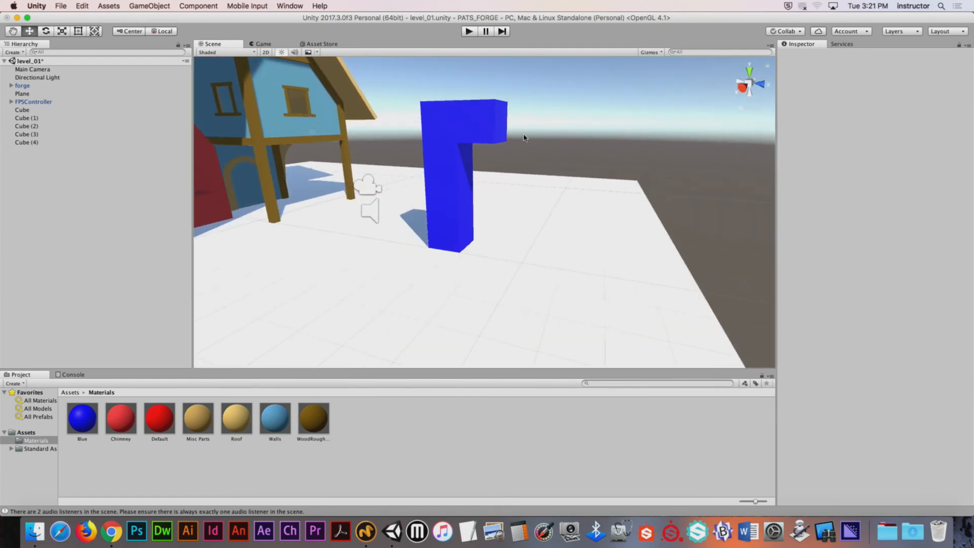
- Duplicate the column of four cubes and vertex-snap the copy to the far side of the overhanging cube, forming a doorway
{"action": "left_click", "coordinate": [443, 126]}
{"action": "left_click", "coordinate": [440, 148], "text": "shift"}
{"action": "left_click", "coordinate": [442, 187], "text": "shift"}
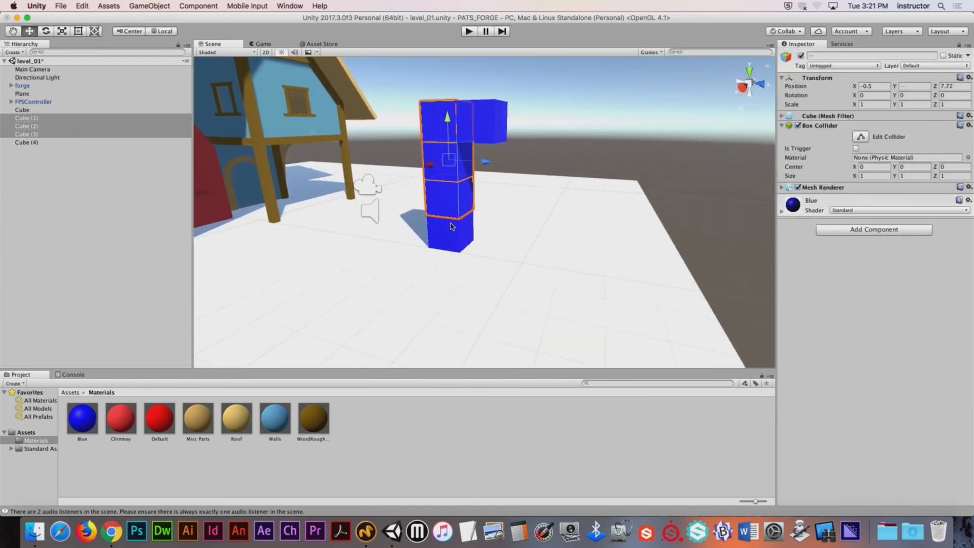
{"action": "left_click", "coordinate": [451, 223], "text": "shift"}
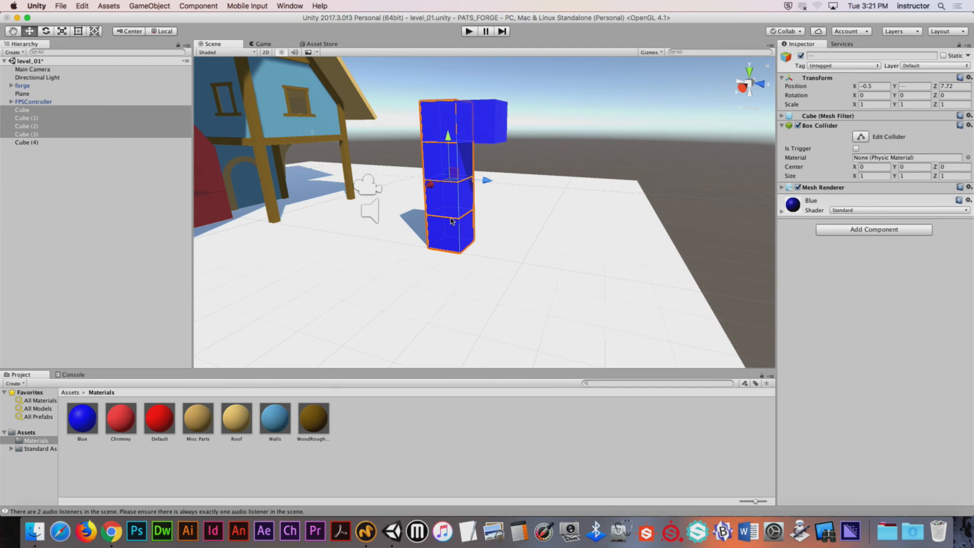
{"action": "key", "text": "super+d"}
{"action": "left_click_drag", "start_coordinate": [484, 185], "coordinate": [615, 192]}
{"action": "left_click_drag", "start_coordinate": [556, 101], "coordinate": [500, 108]}
{"action": "left_click", "coordinate": [558, 63]}
{"action": "mouse_move", "coordinate": [558, 63]}
{"action": "left_mouse_down", "text": "alt"}
{"action": "mouse_move", "coordinate": [605, 133]}
{"action": "mouse_move", "coordinate": [670, 127]}
{"action": "mouse_move", "coordinate": [583, 126]}
{"action": "mouse_move", "coordinate": [489, 54]}
{"action": "mouse_move", "coordinate": [563, 76]}
{"action": "mouse_move", "coordinate": [507, 71]}
{"action": "mouse_move", "coordinate": [547, 71]}
{"action": "left_mouse_up", "text": "alt"}
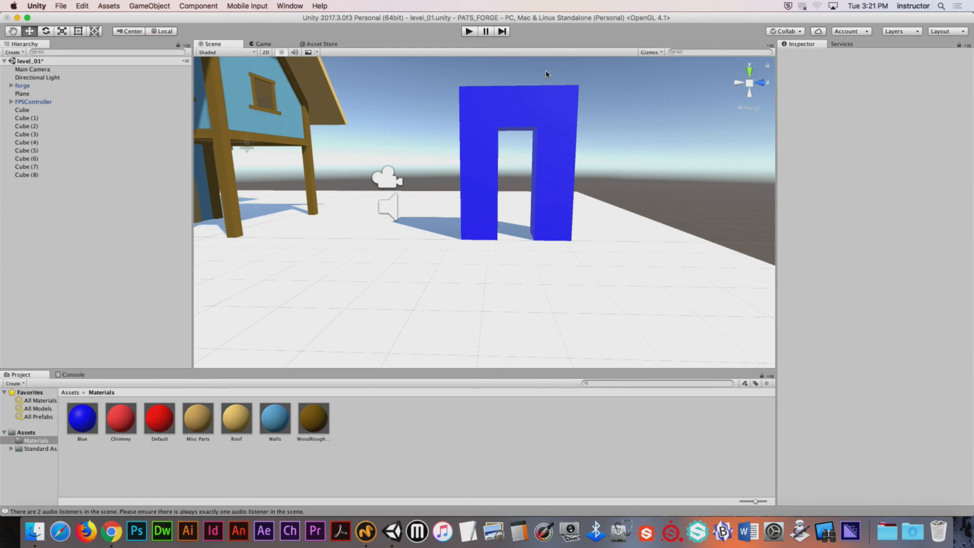
- Play-test the level by walking up to the blue cube doorway and moving back and forth through its opening
{"action": "left_click", "coordinate": [469, 31]}
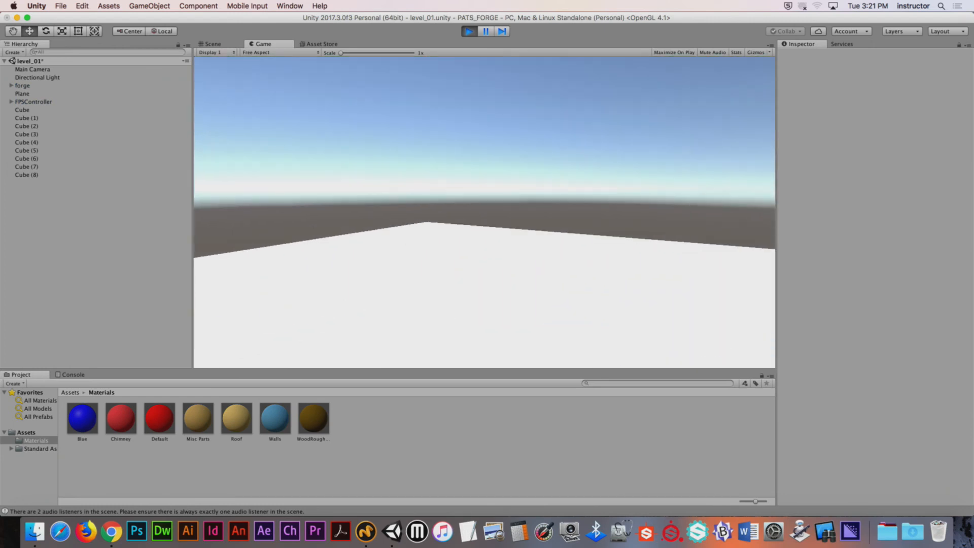
{"action": "key", "text": "d"}
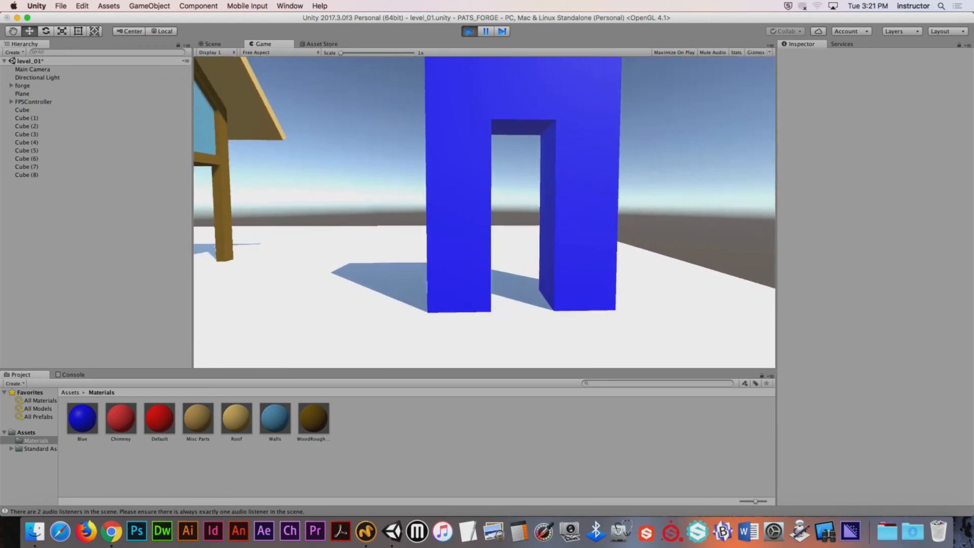
{"action": "key", "text": "w"}
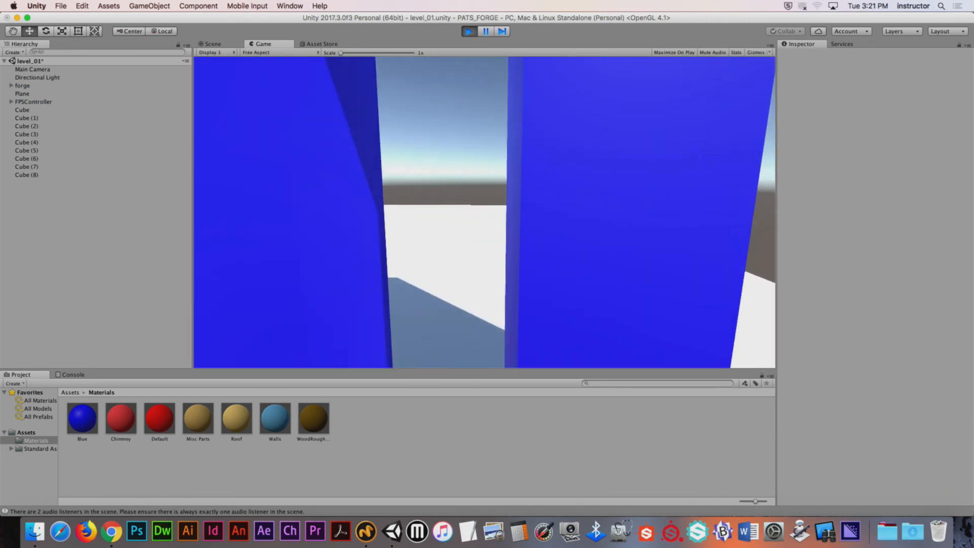
{"action": "key", "text": "w"}
{"action": "key", "text": "s"}
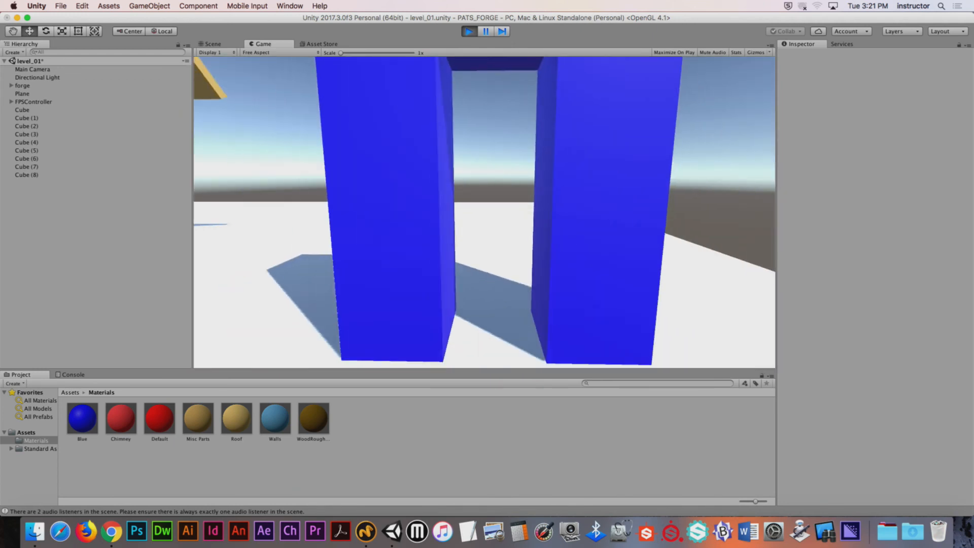
{"action": "key", "text": "w"}
{"action": "key", "text": "s"}
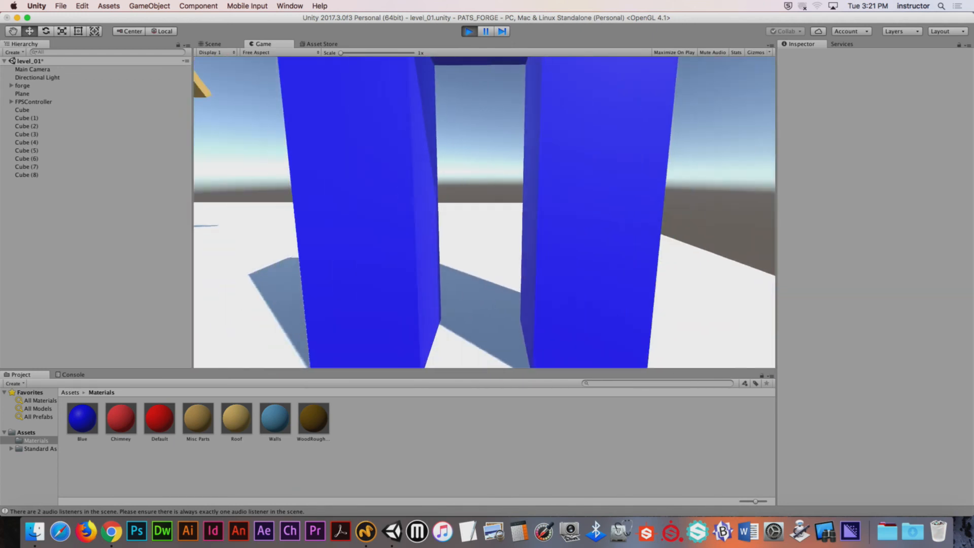
{"action": "key", "text": "s"}
{"action": "key", "text": "w"}
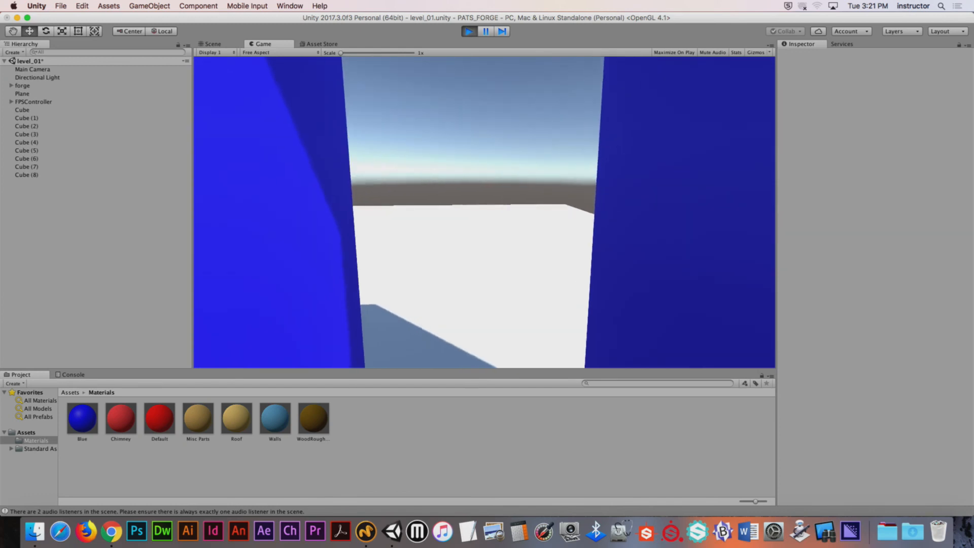
{"action": "key", "text": "s"}
{"action": "key", "text": "w"}
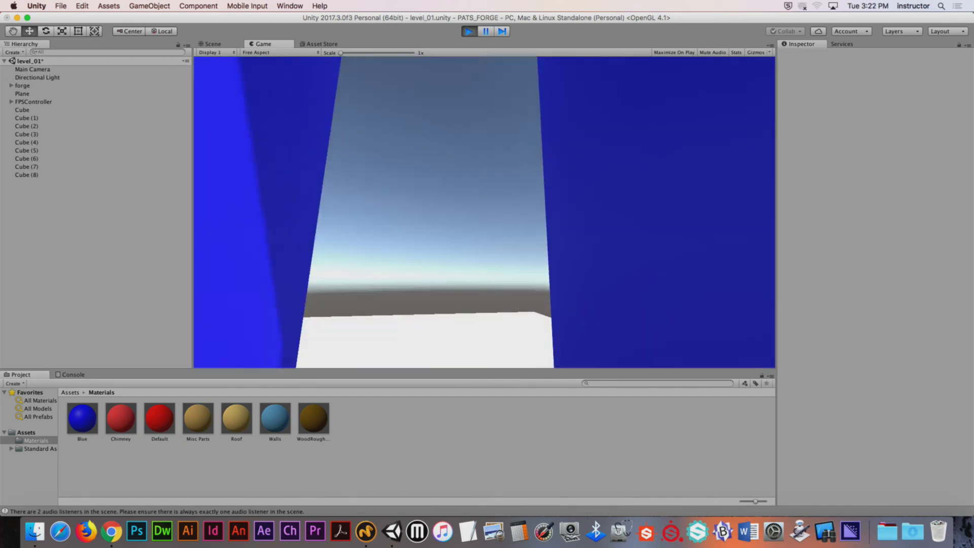
- Test jumping in and around the blue doorway to judge its clearance, and stop play mode
{"action": "key", "text": "s"}
{"action": "key", "text": "space"}
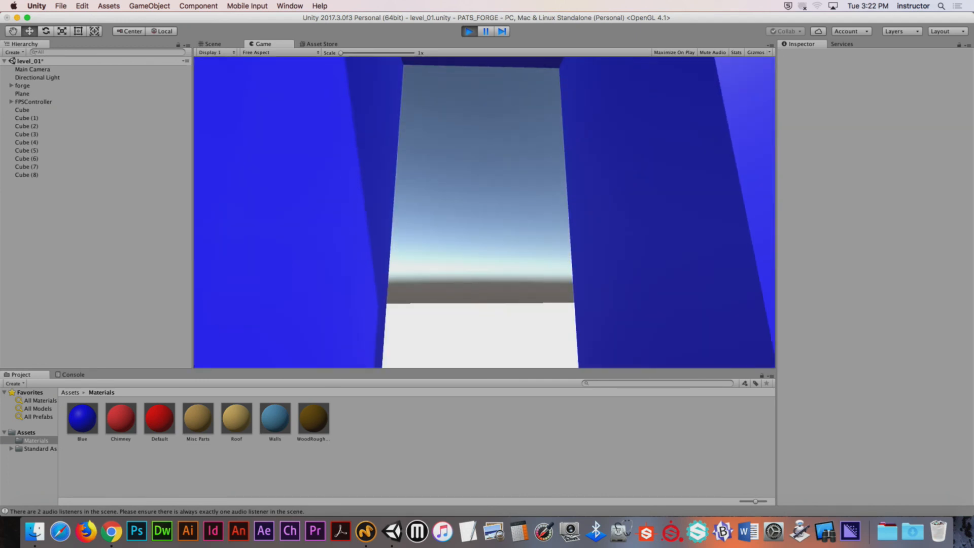
{"action": "key", "text": "w"}
{"action": "key", "text": "space"}
{"action": "key", "text": "space"}
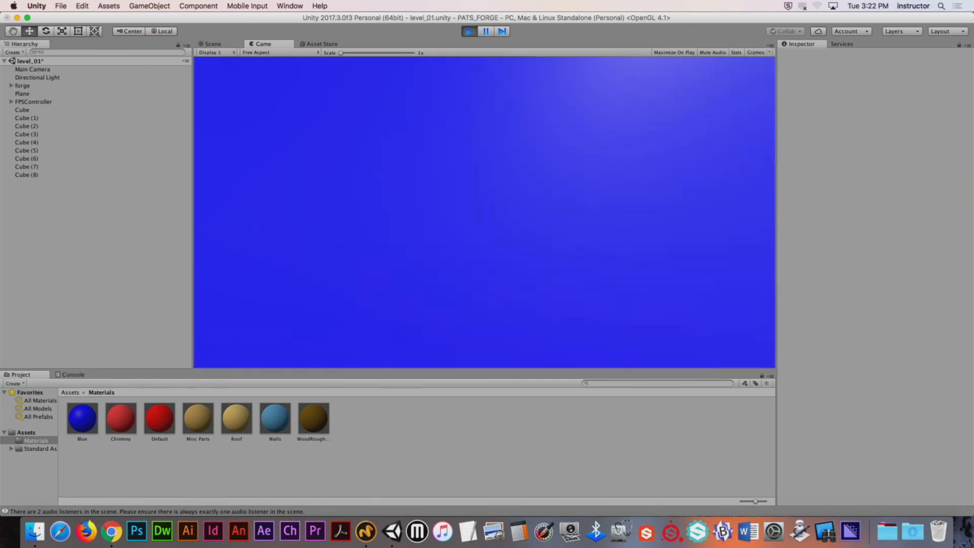
{"action": "key", "text": "s"}
{"action": "key", "text": "w"}
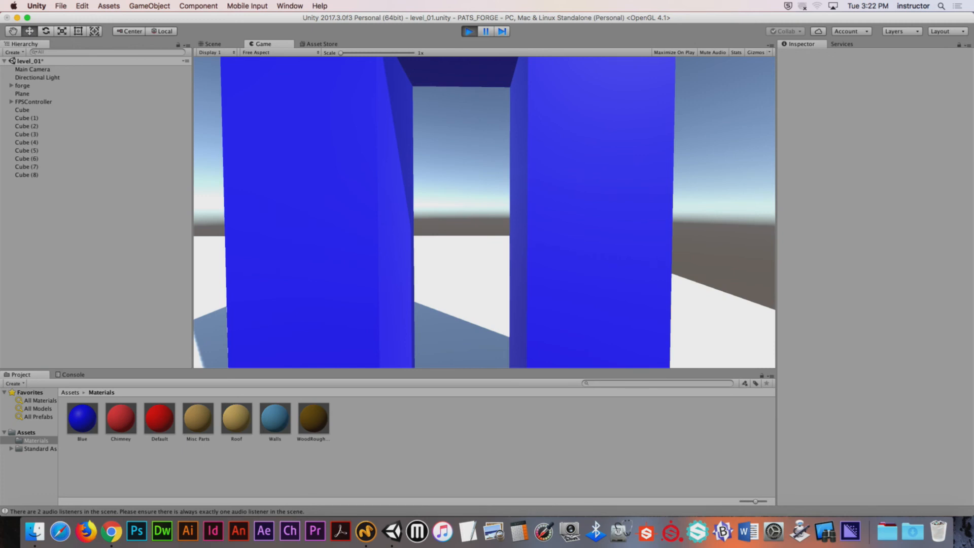
{"action": "key", "text": "super+p"}
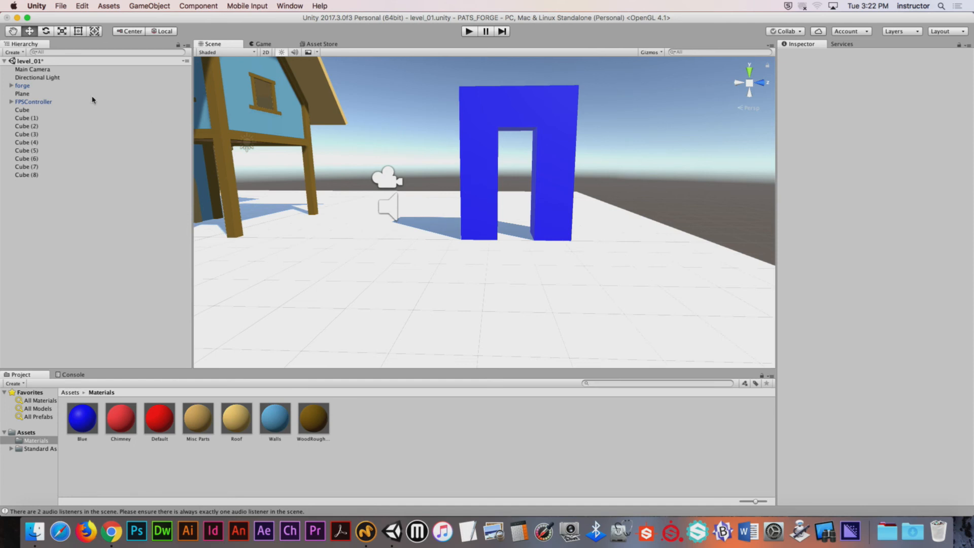
- Examine the FPSController's Character Controller dimensions, collapsing its Audio Source and First Person Controller components
{"action": "left_click", "coordinate": [34, 101]}
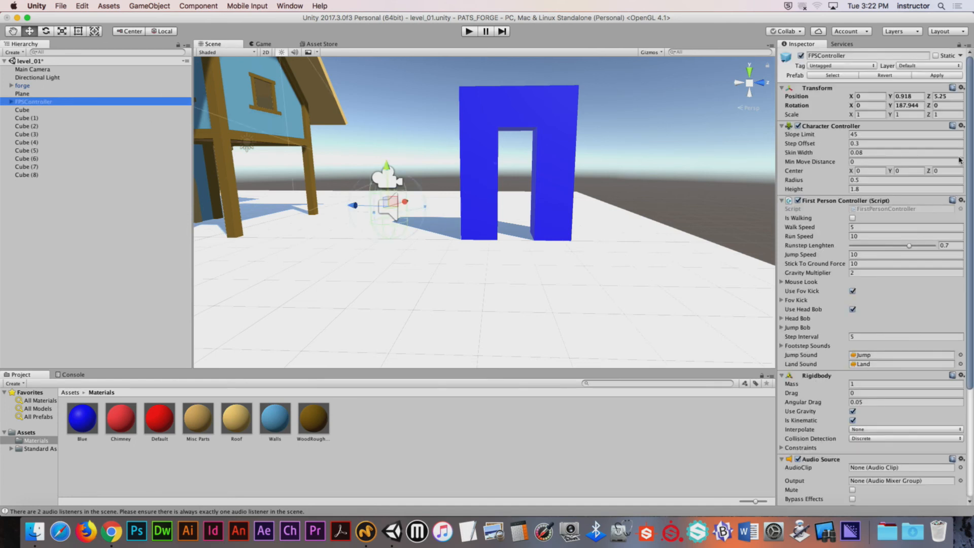
{"action": "scroll", "coordinate": [948, 238], "scroll_direction": "down", "scroll_amount": 5}
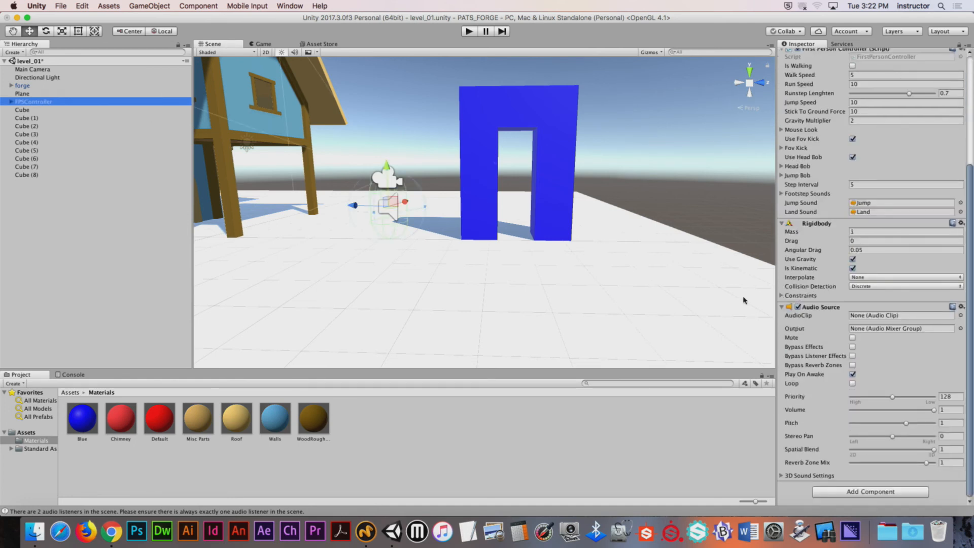
{"action": "left_click", "coordinate": [781, 307]}
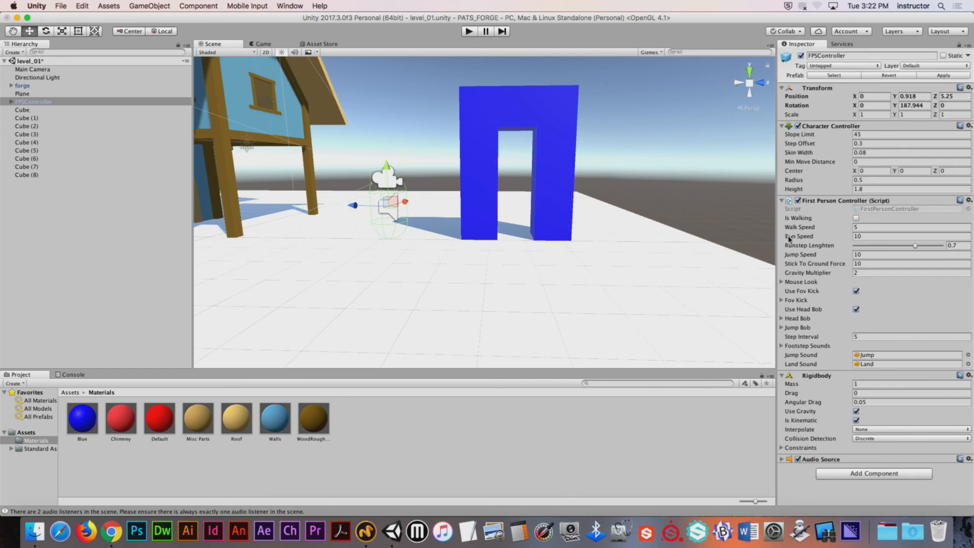
{"action": "left_click", "coordinate": [781, 126]}
{"action": "left_click", "coordinate": [782, 136]}
{"action": "left_click", "coordinate": [830, 128]}
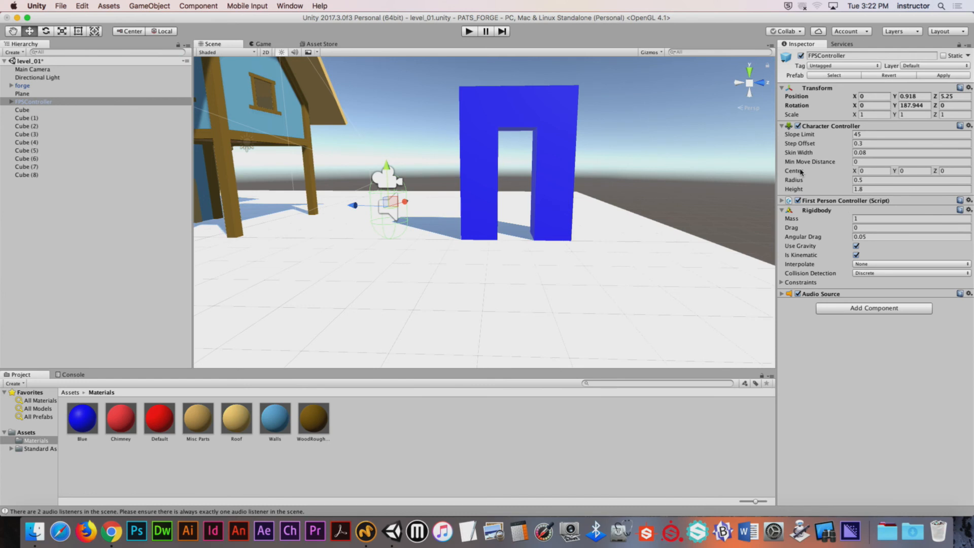
- Select the four cubes of the doorway's far column and move them outward to Z 11.919, away from the overhanging cube
{"action": "left_click_drag", "start_coordinate": [623, 210], "coordinate": [505, 141], "text": "alt"}
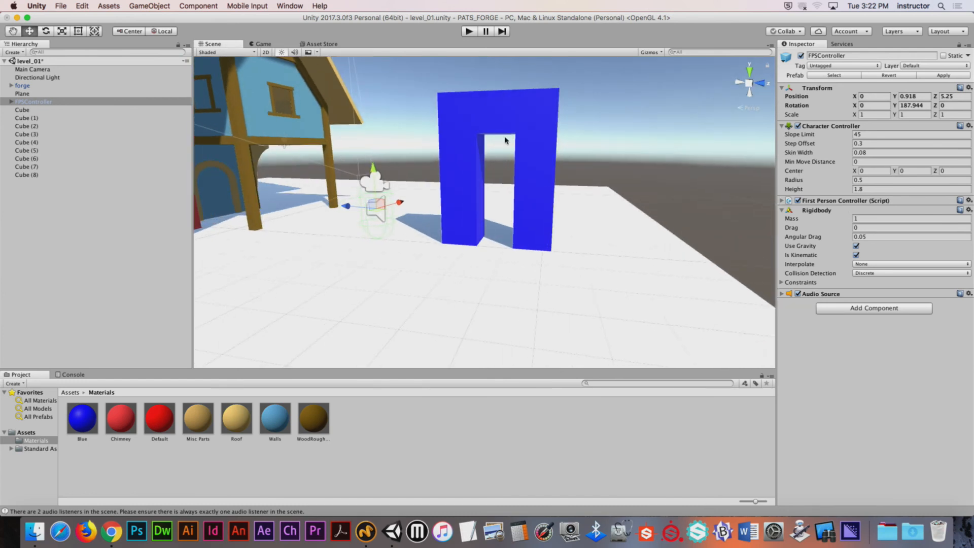
{"action": "left_click", "coordinate": [512, 113]}
{"action": "left_click_drag", "start_coordinate": [556, 109], "coordinate": [601, 151], "text": "alt"}
{"action": "middle_click_drag", "start_coordinate": [600, 151], "coordinate": [591, 156]}
{"action": "middle_click_drag", "start_coordinate": [571, 112], "coordinate": [568, 141]}
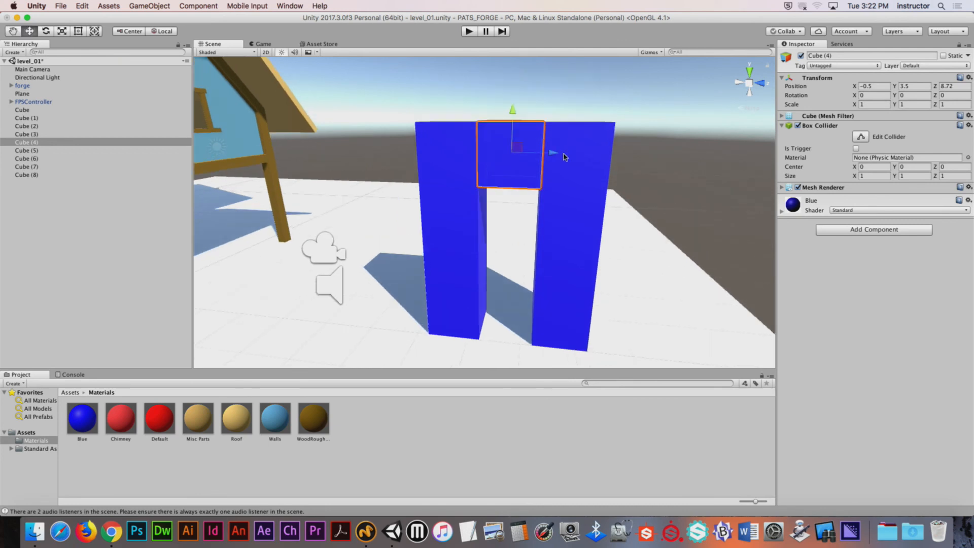
{"action": "left_click", "coordinate": [573, 153]}
{"action": "left_click", "coordinate": [550, 315], "text": "shift"}
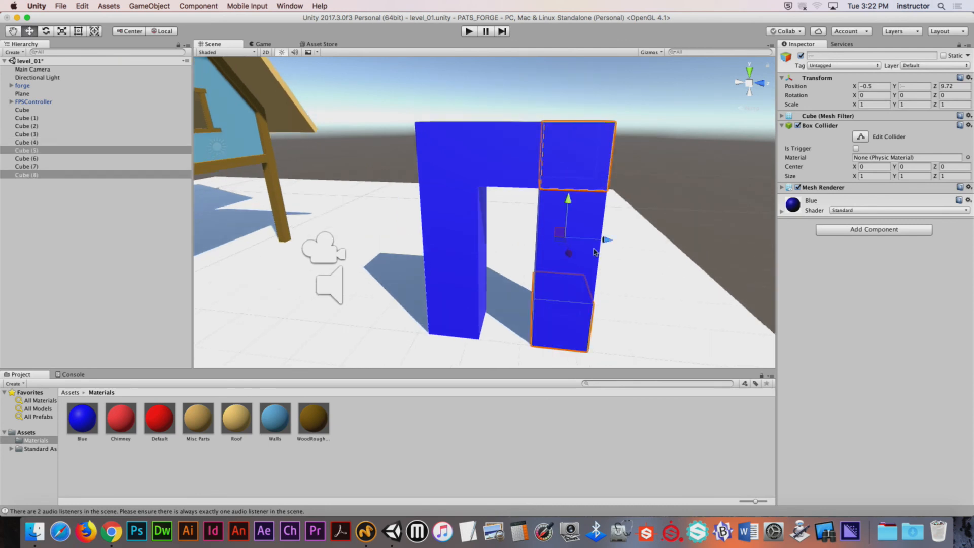
{"action": "left_click", "coordinate": [572, 252], "text": "shift"}
{"action": "left_click", "coordinate": [581, 217], "text": "shift"}
{"action": "left_click_drag", "start_coordinate": [607, 239], "coordinate": [738, 244]}
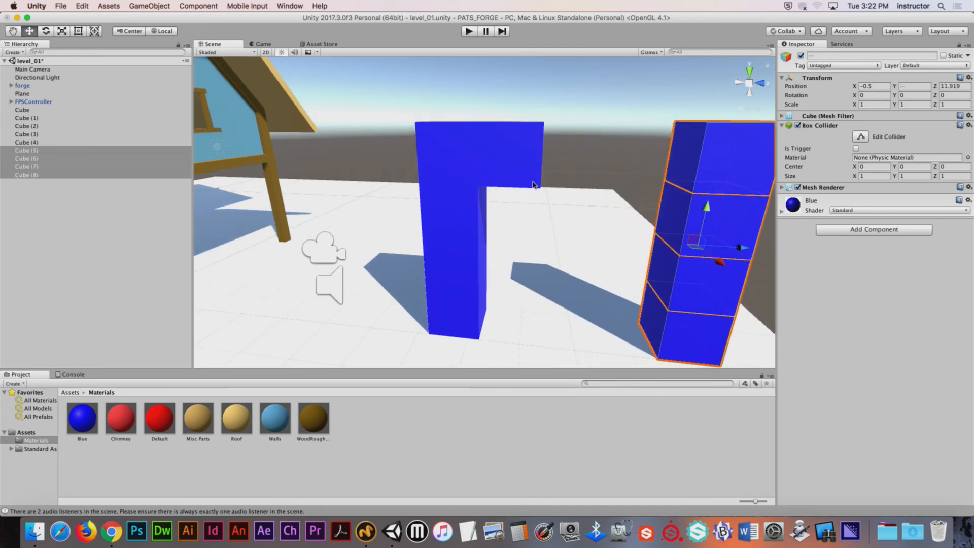
- Duplicate the overhanging top cube and vertex-snap the copy to its free end to lengthen the lintel
{"action": "left_click", "coordinate": [532, 181]}
{"action": "key", "text": "super+d"}
{"action": "left_click_drag", "start_coordinate": [553, 153], "coordinate": [647, 166]}
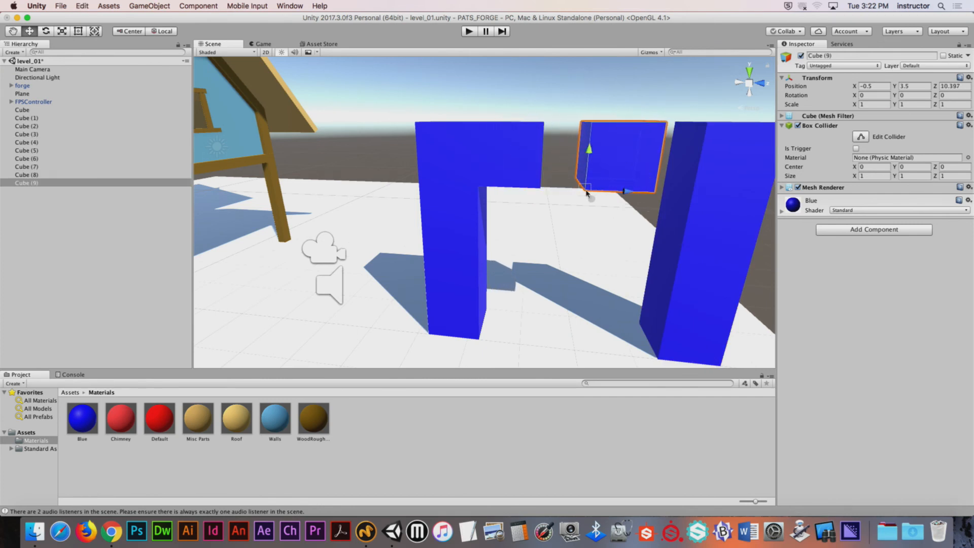
{"action": "left_click_drag", "start_coordinate": [587, 192], "coordinate": [541, 190]}
- Select the detached four-cube column and vertex-snap it to the end of the lengthened lintel, closing the wider doorway
{"action": "left_click", "coordinate": [708, 232]}
{"action": "left_click", "coordinate": [709, 232], "text": "shift"}
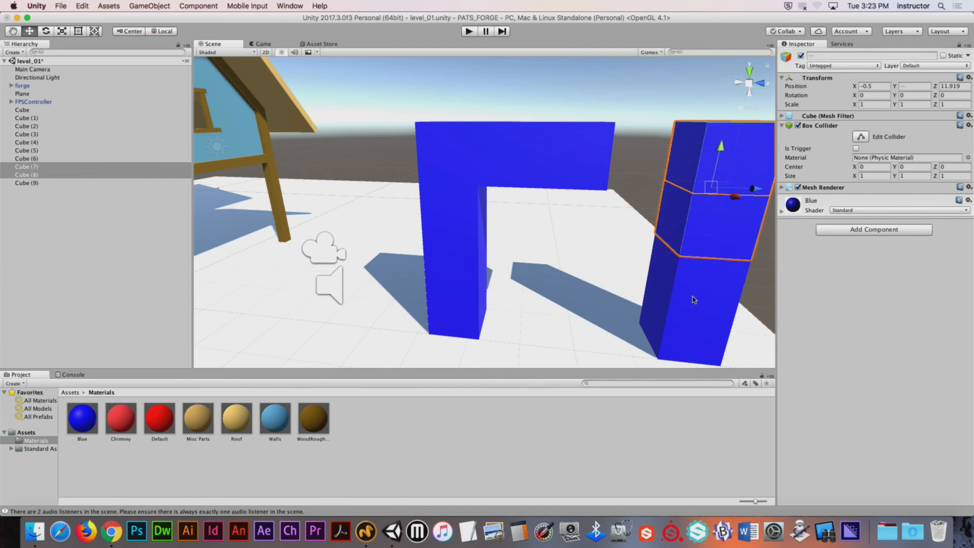
{"action": "left_click", "coordinate": [694, 299], "text": "shift"}
{"action": "left_click", "coordinate": [690, 338], "text": "shift"}
{"action": "left_click_drag", "start_coordinate": [710, 127], "coordinate": [637, 63]}
{"action": "left_click", "coordinate": [618, 92]}
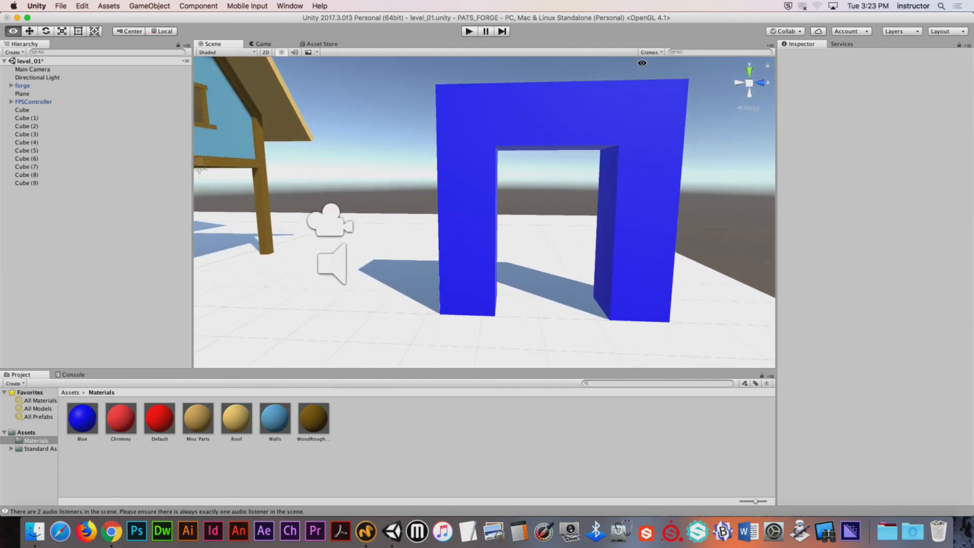
- Play-test the level by walking up to the widened blue doorway and into its opening
{"action": "key", "text": "super+p"}
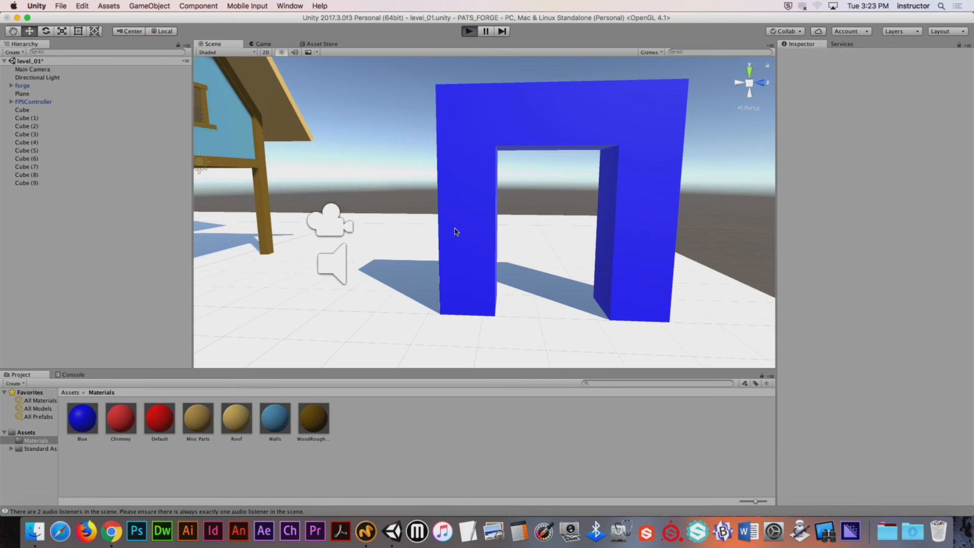
{"action": "key", "text": "d"}
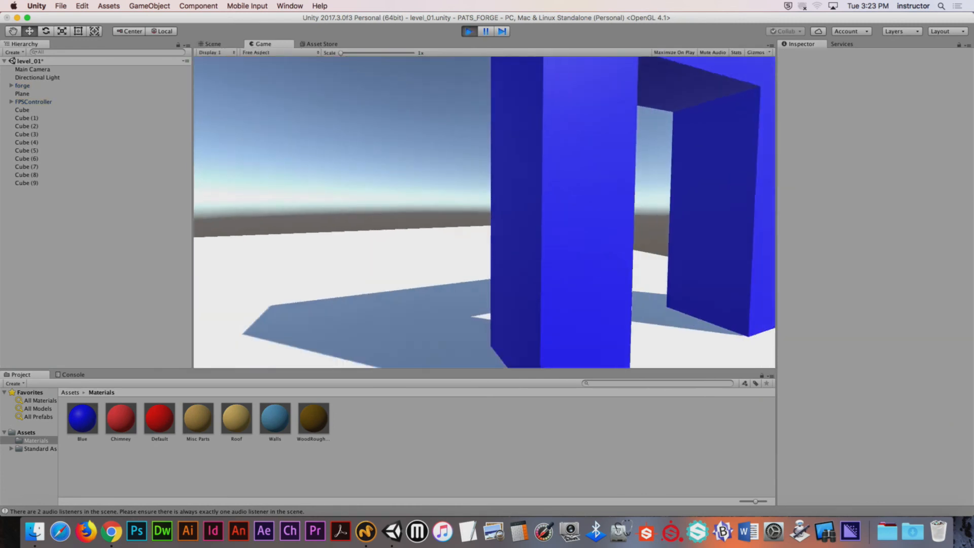
{"action": "key", "text": "d"}
{"action": "key", "text": "s"}
{"action": "key", "text": "w"}
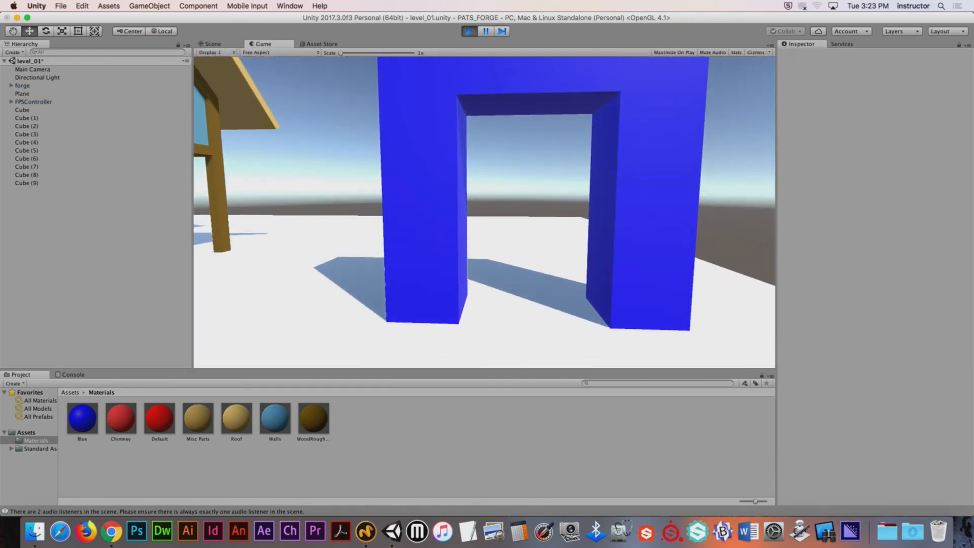
{"action": "key", "text": "w"}
{"action": "key", "text": "s"}
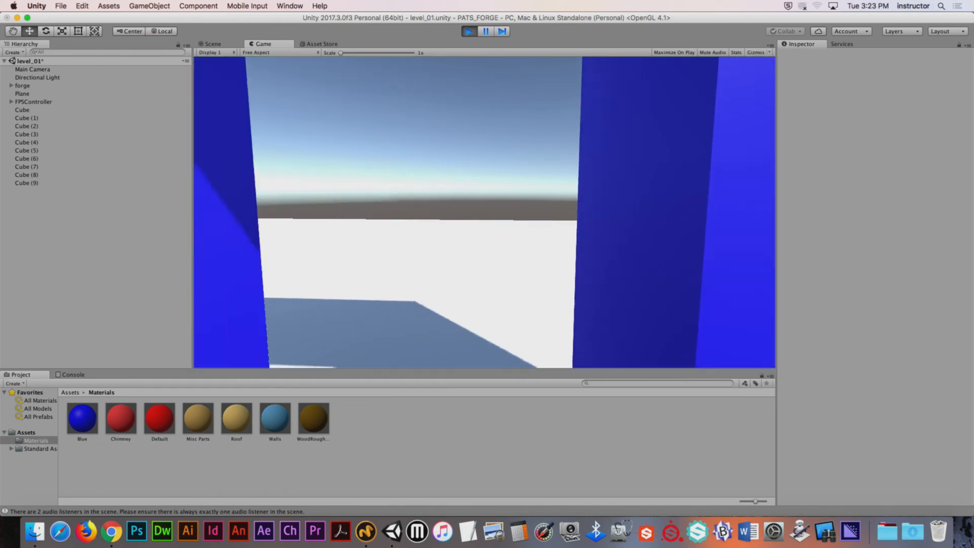
- Move sideways and back and forth through the widened doorway, and back off behind it to judge its scale
{"action": "key", "text": "s"}
{"action": "key", "text": "a"}
{"action": "key", "text": "d"}
{"action": "key", "text": "w"}
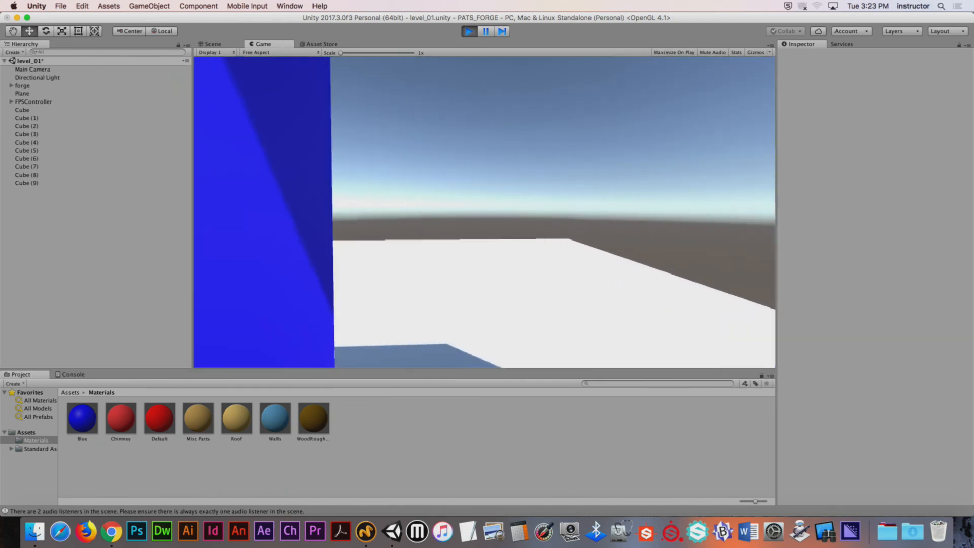
{"action": "key", "text": "s"}
{"action": "key", "text": "w"}
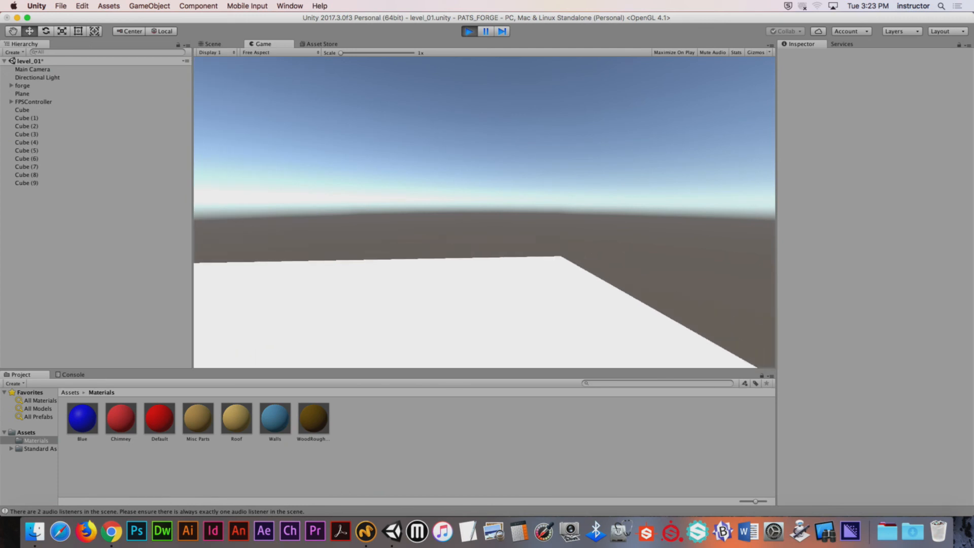
{"action": "key", "text": "s"}
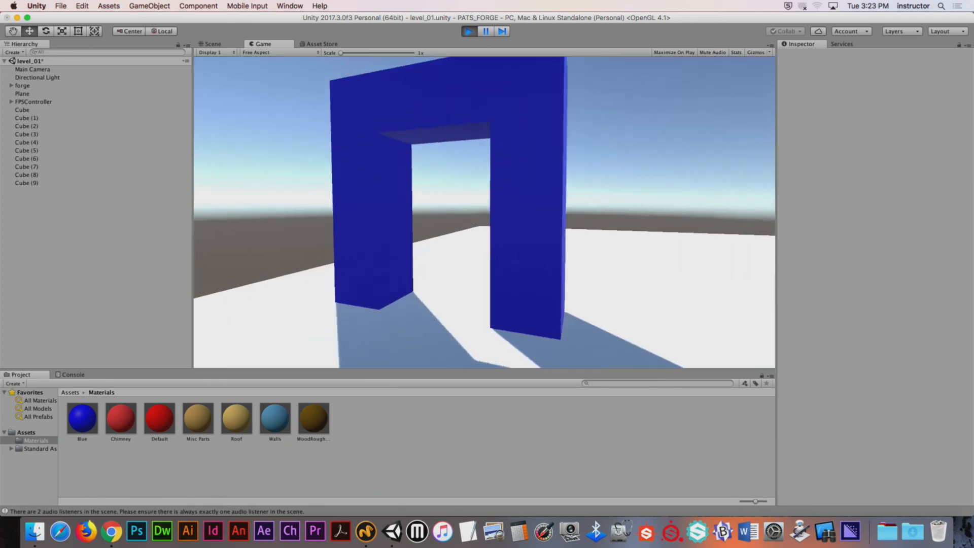
{"action": "key", "text": "w"}
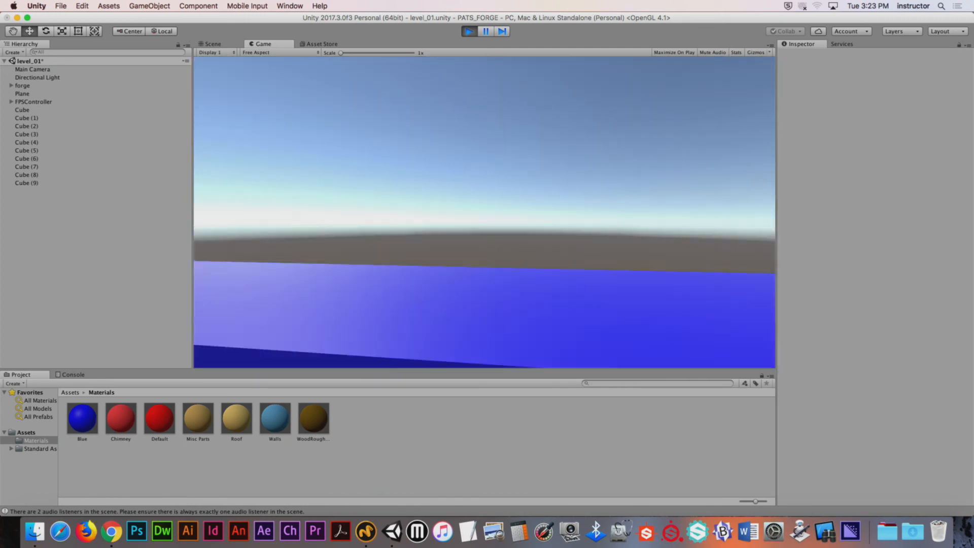
{"action": "key", "text": "s"}
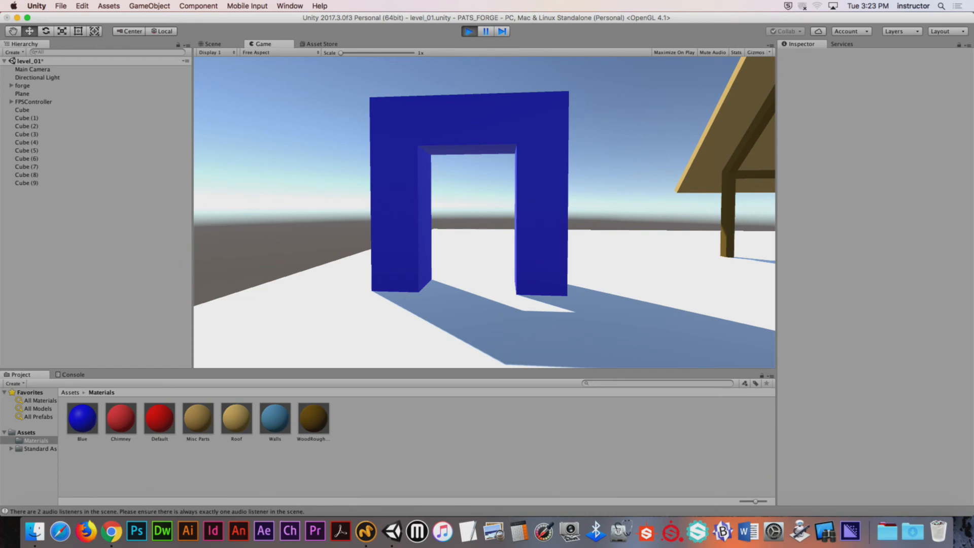
- Switch to Modo, bring up the Rough mesh of forge_v002.lxo, and inspect the building with nothing selected
{"action": "key", "text": "super+Tab"}
{"action": "key", "text": "super+Tab"}
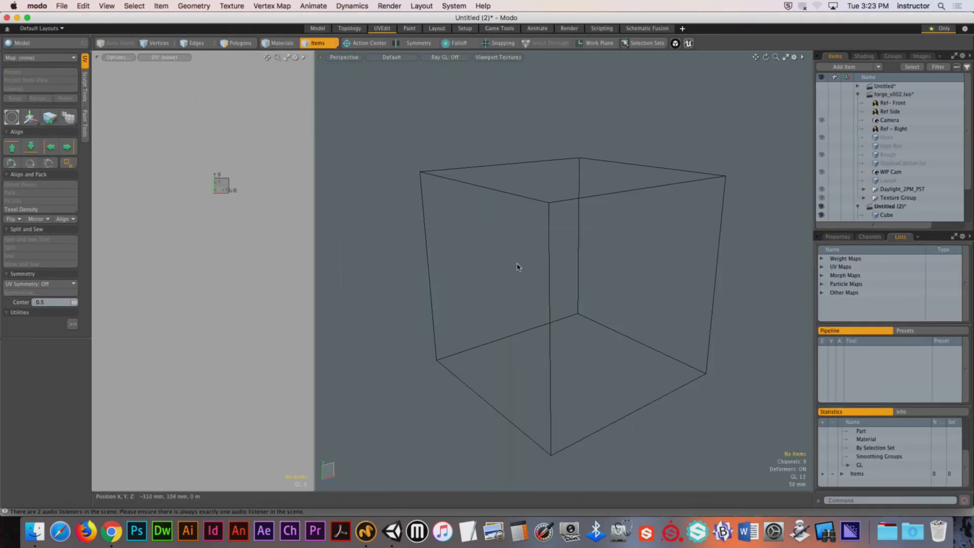
{"action": "left_click_drag", "start_coordinate": [517, 267], "coordinate": [501, 267], "text": "alt"}
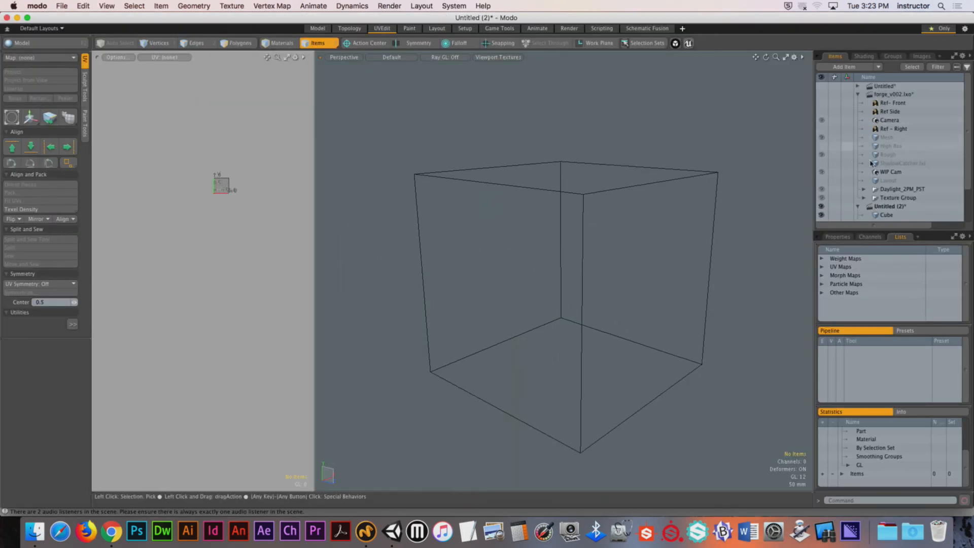
{"action": "left_click", "coordinate": [888, 155]}
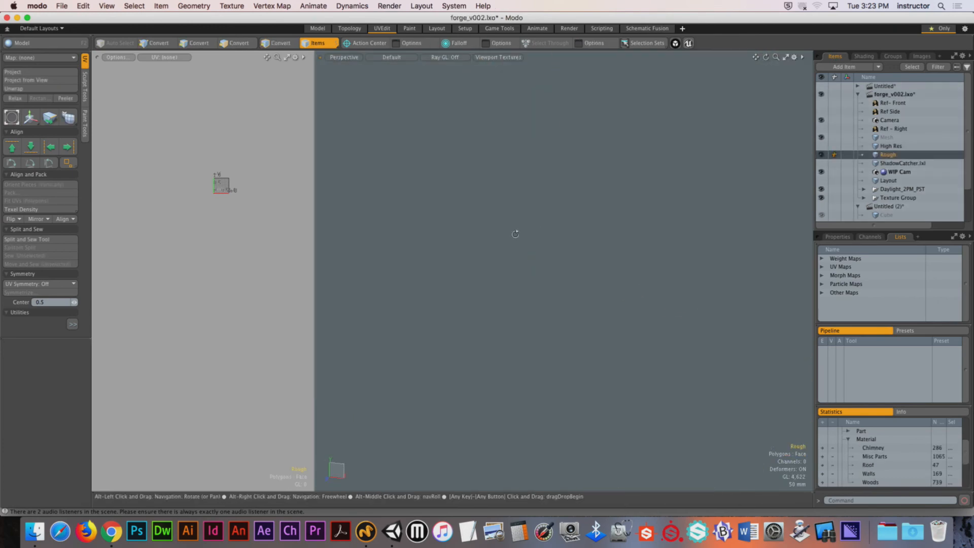
{"action": "left_click_drag", "start_coordinate": [643, 226], "coordinate": [480, 235], "text": "alt"}
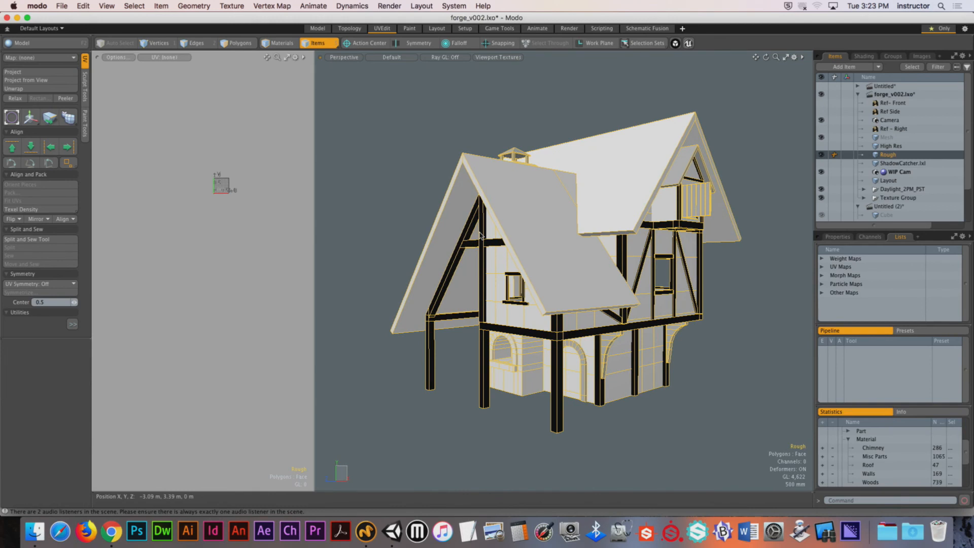
{"action": "left_click", "coordinate": [763, 349]}
{"action": "left_click_drag", "start_coordinate": [763, 349], "coordinate": [659, 291], "text": "alt"}
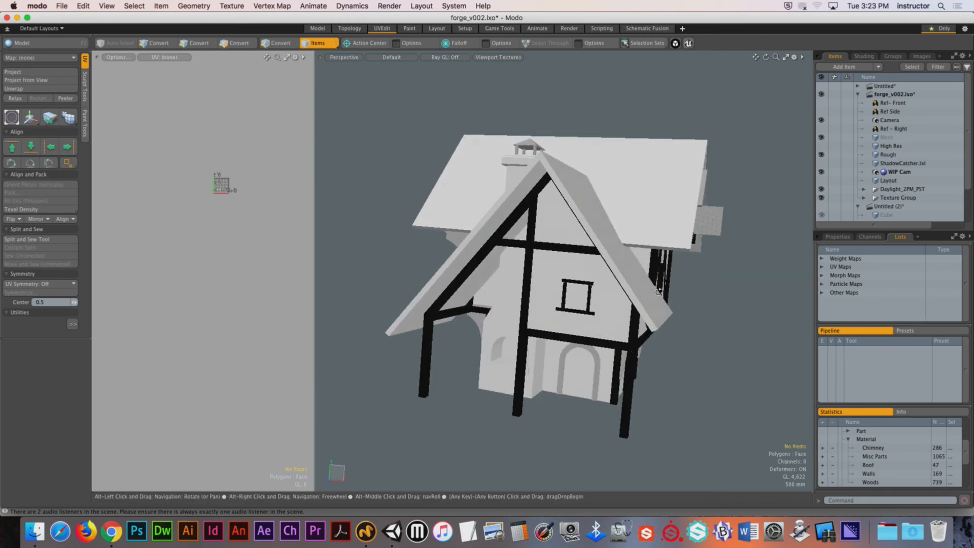
{"action": "left_click_drag", "start_coordinate": [602, 346], "coordinate": [659, 222], "text": "alt"}
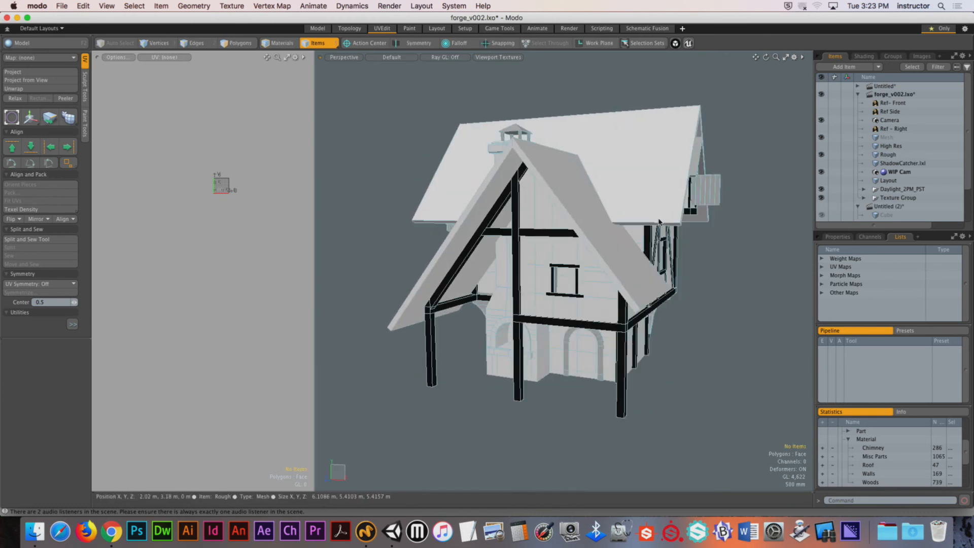
- Add a 1 m unit cube as a new mesh item in the forge_v002 scene and select all its polygons
{"action": "left_click", "coordinate": [857, 206]}
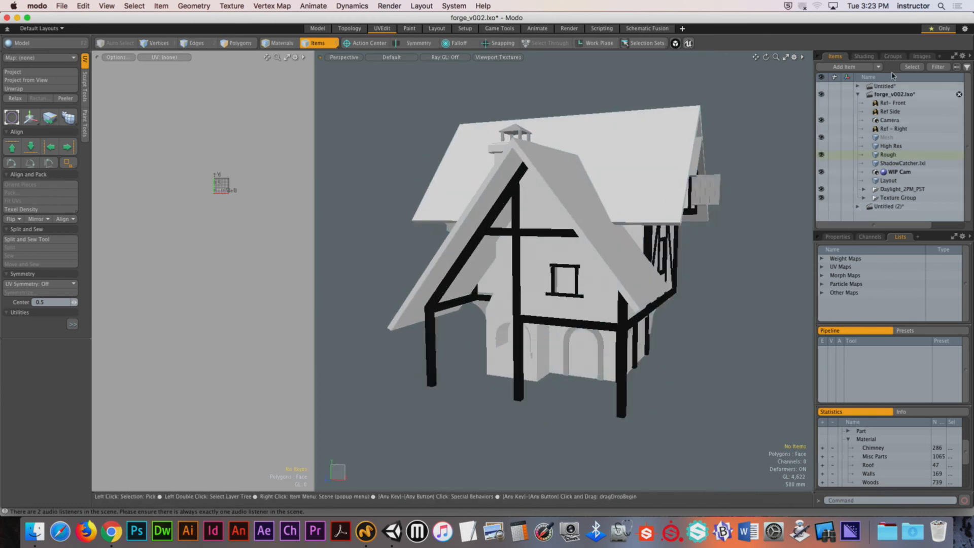
{"action": "left_click", "coordinate": [31, 42]}
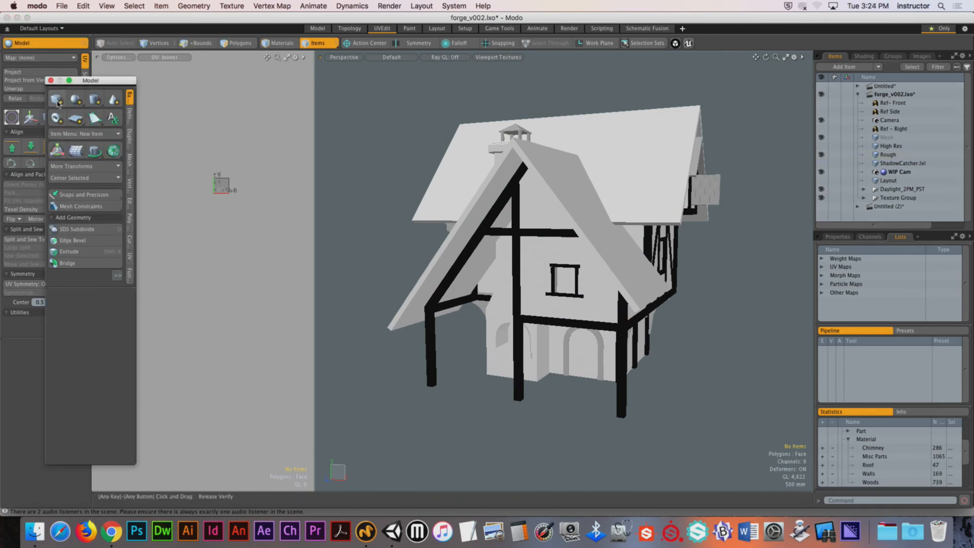
{"action": "left_click", "coordinate": [57, 103]}
{"action": "left_click_drag", "start_coordinate": [609, 325], "coordinate": [536, 380], "text": "alt"}
{"action": "key", "text": "3"}
{"action": "double_click", "coordinate": [567, 364]}
{"action": "key", "text": "shift+a"}
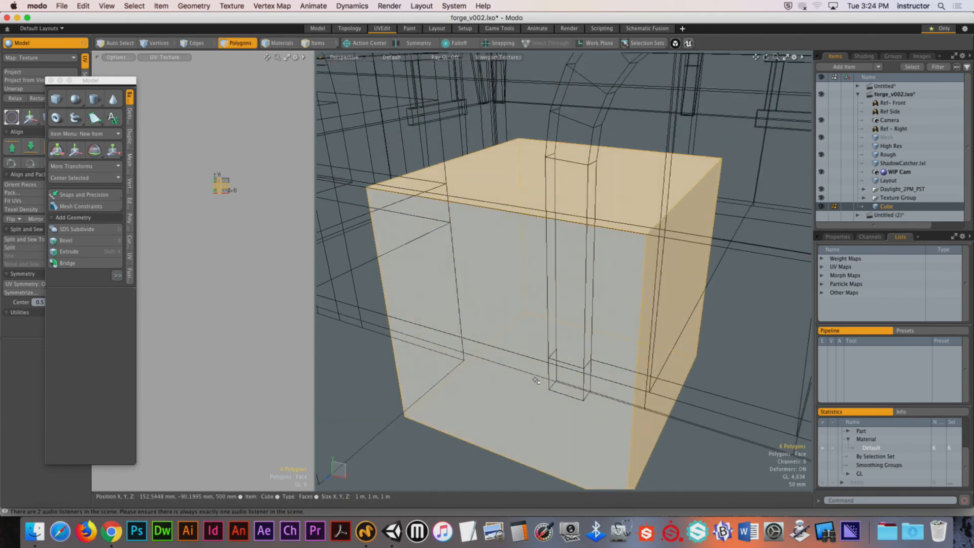
- Duplicate the unit cube and move the copy up about 1.34 m above the original
{"action": "key", "text": "w"}
{"action": "left_click_drag", "start_coordinate": [577, 295], "coordinate": [585, 158]}
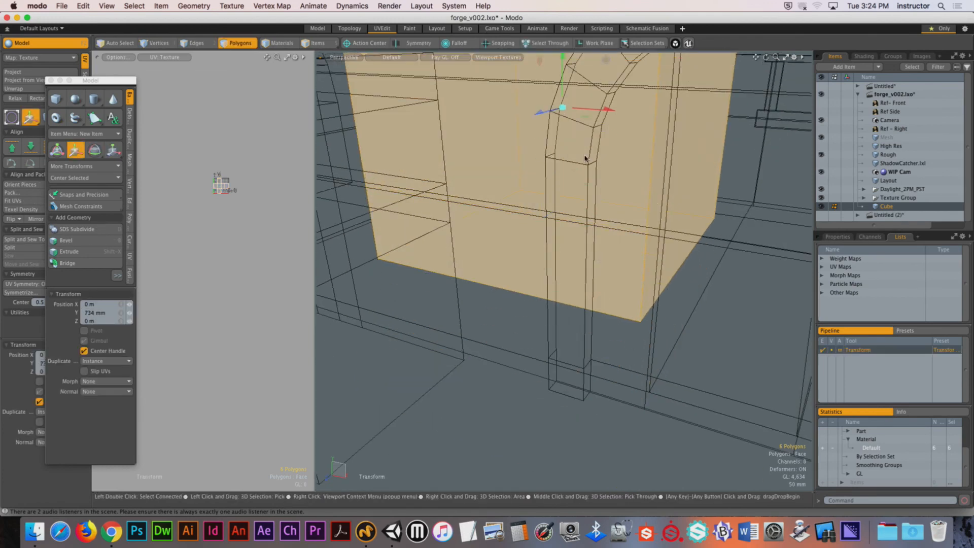
{"action": "scroll", "coordinate": [643, 242], "scroll_direction": "down", "scroll_amount": 8}
{"action": "key", "text": "super+z"}
{"action": "left_click_drag", "start_coordinate": [627, 246], "coordinate": [599, 206], "text": "alt+shift"}
{"action": "scroll", "coordinate": [608, 257], "scroll_direction": "up", "scroll_amount": 3}
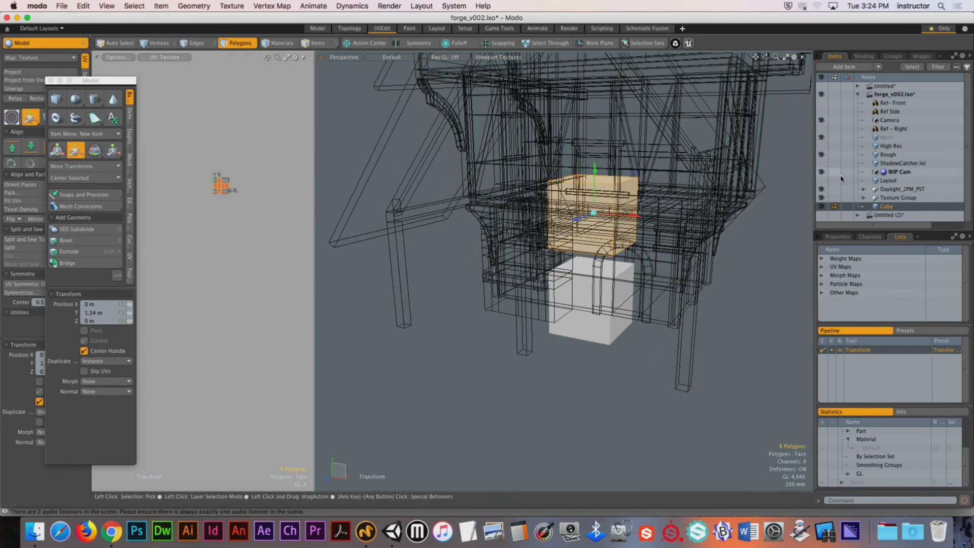
- Hide the Rough forge mesh and place two more cube copies above the others, the topmost raised about 1.15 m
{"action": "left_click", "coordinate": [821, 155]}
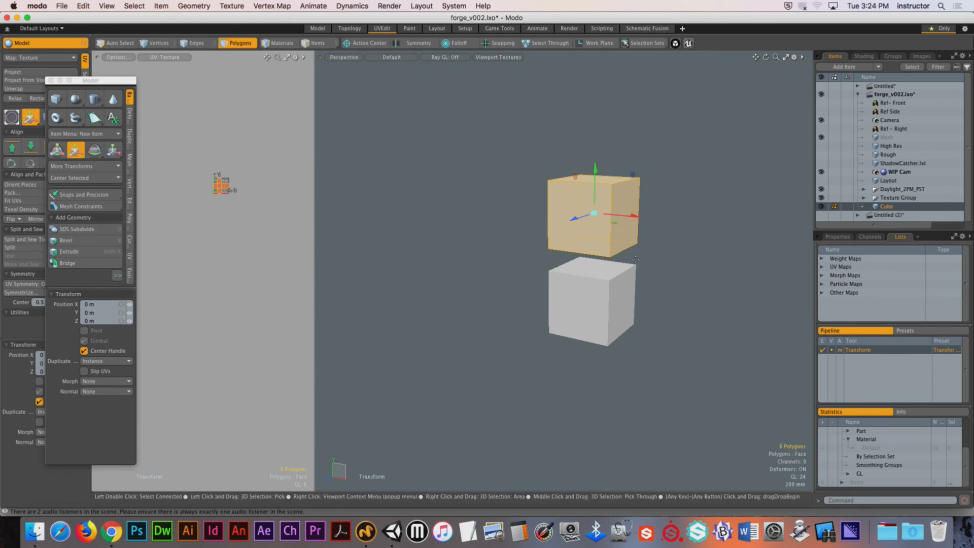
{"action": "left_click_drag", "start_coordinate": [604, 199], "coordinate": [606, 17], "text": "ctrl+shift"}
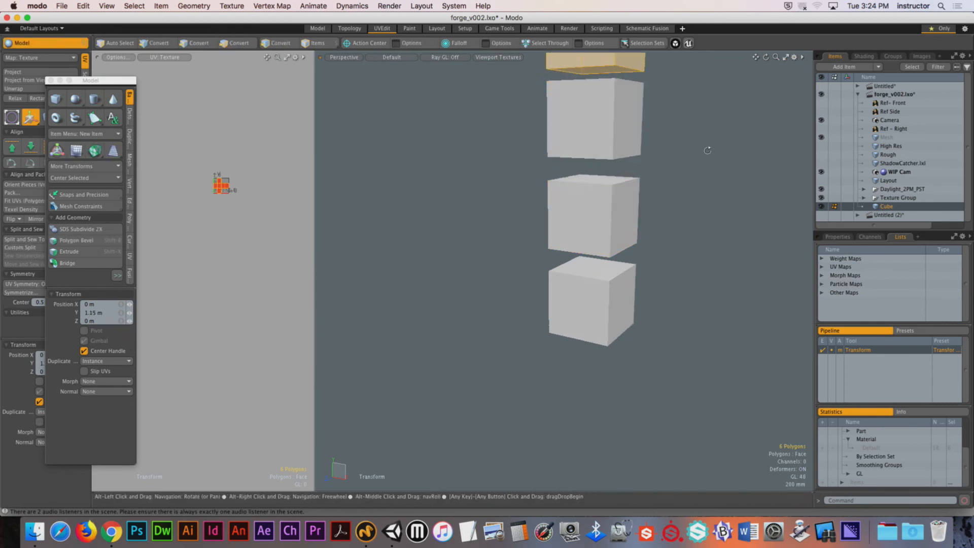
{"action": "key", "text": "q"}
{"action": "left_click", "coordinate": [691, 150]}
- Select the second cube from the ground and snap it down 340 mm onto the bottom cube's top
{"action": "double_click", "coordinate": [583, 238]}
{"action": "key", "text": "shift+a"}
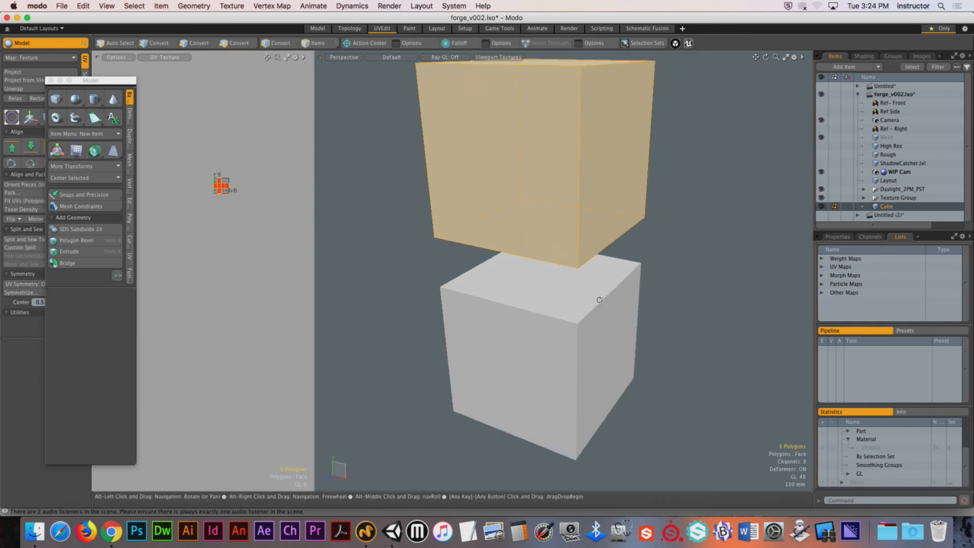
{"action": "key", "text": "x"}
{"action": "key", "text": "y"}
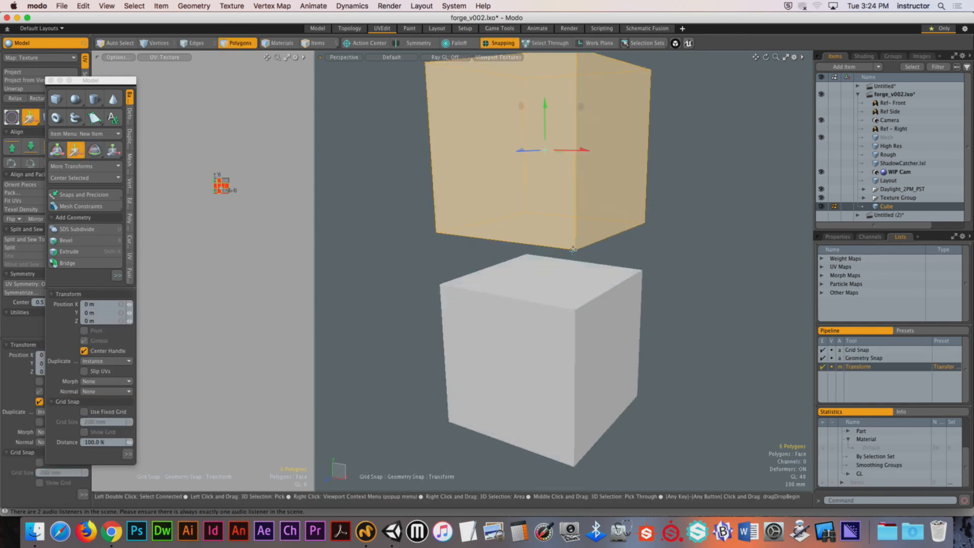
{"action": "left_click_drag", "start_coordinate": [576, 202], "coordinate": [575, 258]}
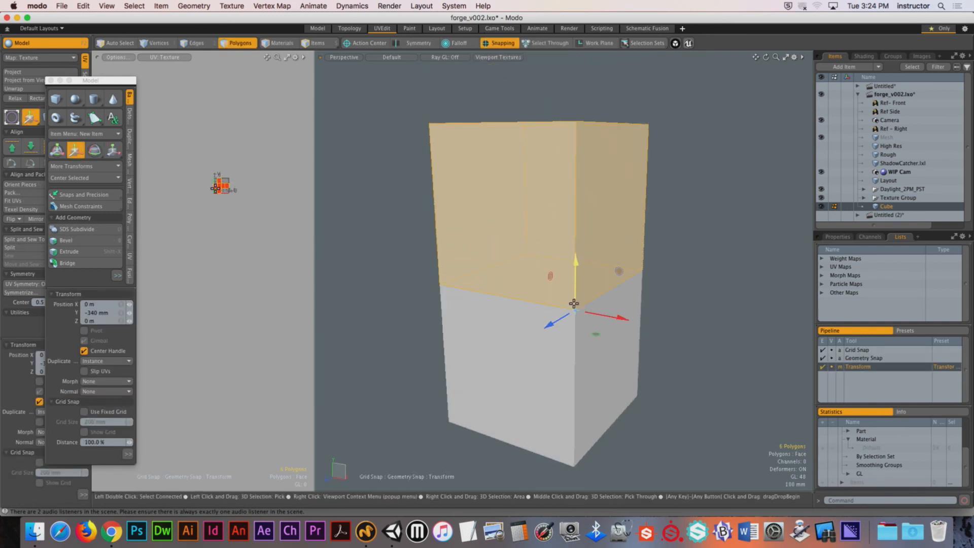
- Turn off grid snapping and snap the third cube from the ground down onto the second cube's top
{"action": "scroll", "coordinate": [596, 219], "scroll_direction": "down", "scroll_amount": 3}
{"action": "left_click_drag", "start_coordinate": [596, 215], "coordinate": [612, 304], "text": "alt+shift"}
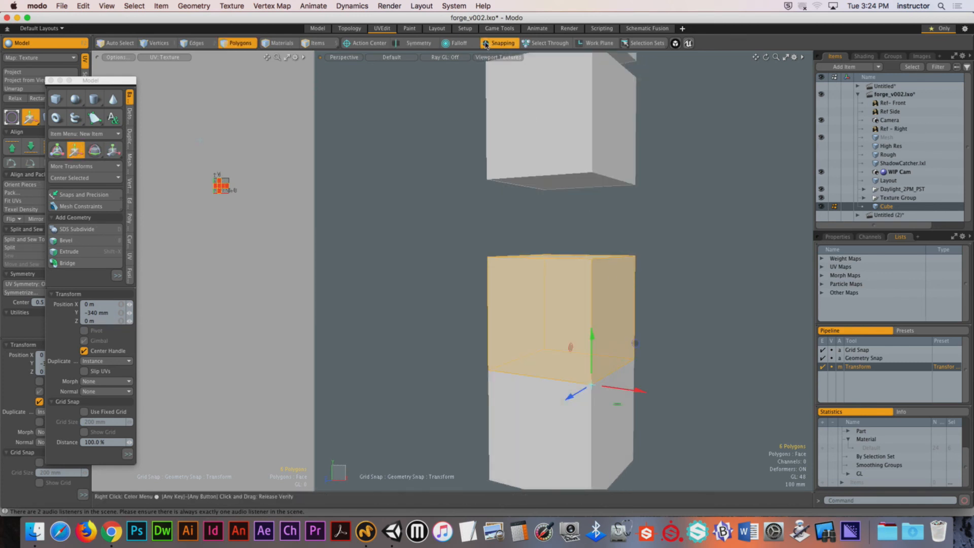
{"action": "left_click", "coordinate": [486, 44]}
{"action": "left_click", "coordinate": [486, 122]}
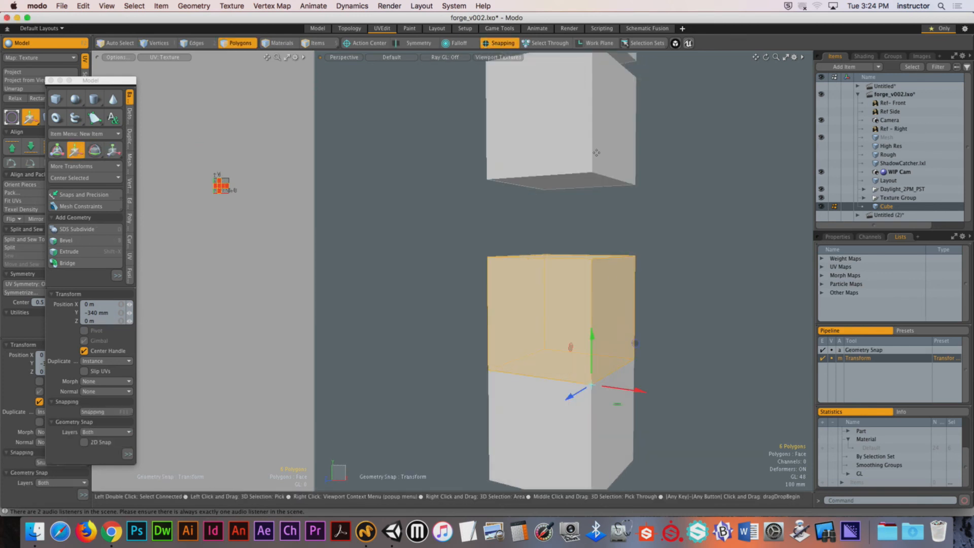
{"action": "key", "text": "q"}
{"action": "double_click", "coordinate": [596, 152]}
{"action": "key", "text": "w"}
{"action": "left_click", "coordinate": [592, 173]}
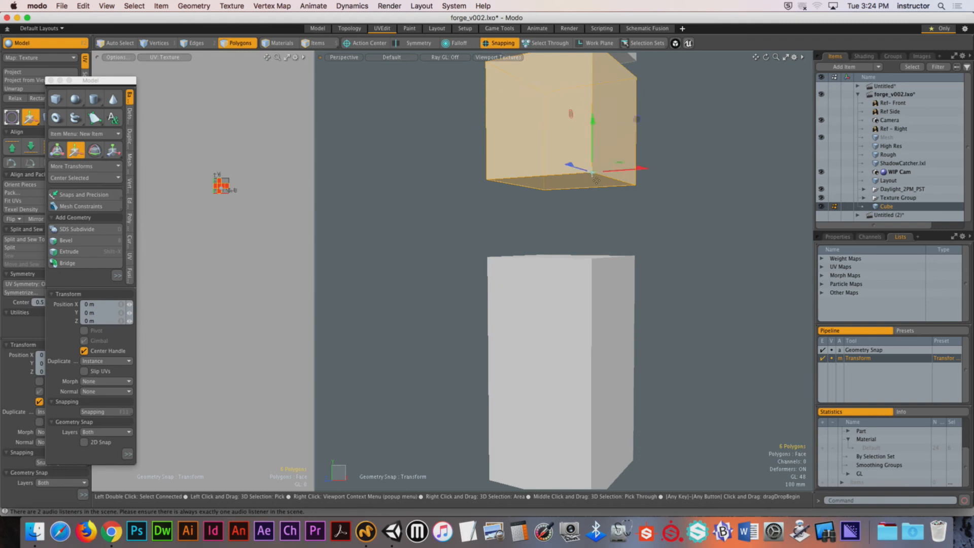
{"action": "left_click_drag", "start_coordinate": [594, 171], "coordinate": [591, 255]}
{"action": "key", "text": "q"}
{"action": "left_click", "coordinate": [629, 202]}
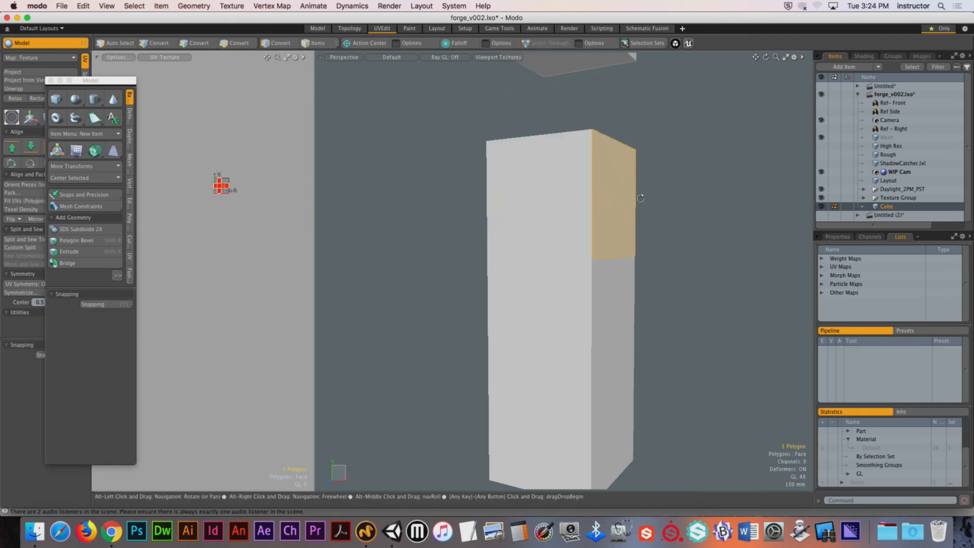
- Snap the topmost cube down about 820 mm onto the third cube's top and clear the selection
{"action": "left_click_drag", "start_coordinate": [641, 198], "coordinate": [641, 224], "text": "alt"}
{"action": "double_click", "coordinate": [586, 93]}
{"action": "left_click_drag", "start_coordinate": [586, 94], "coordinate": [569, 127], "text": "alt+shift"}
{"action": "key", "text": "w"}
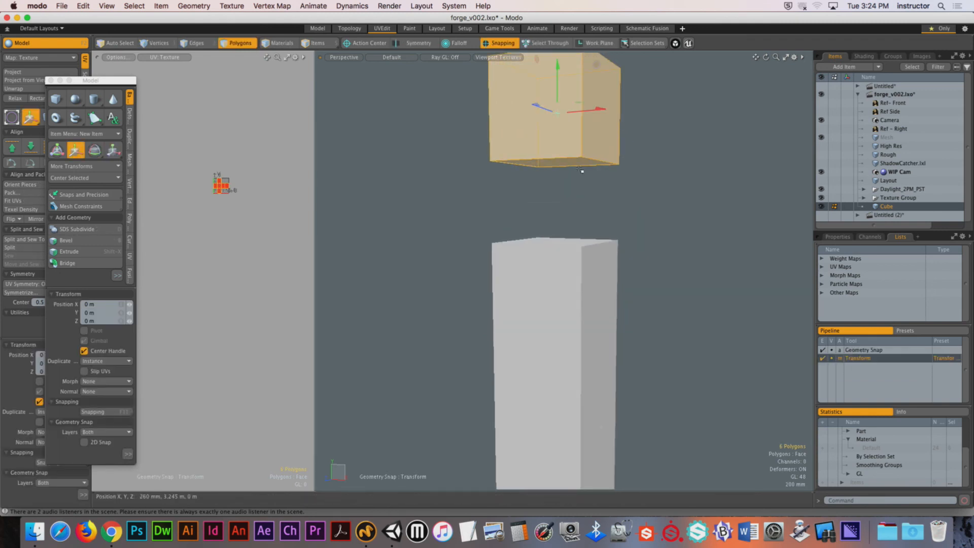
{"action": "left_click", "coordinate": [582, 170]}
{"action": "left_click_drag", "start_coordinate": [582, 167], "coordinate": [587, 245]}
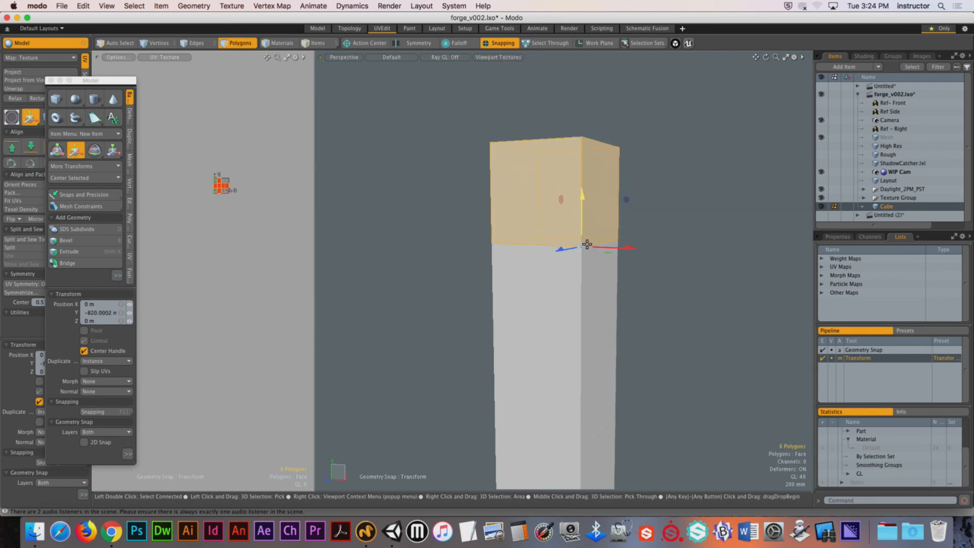
{"action": "key", "text": "q"}
{"action": "left_click", "coordinate": [645, 211]}
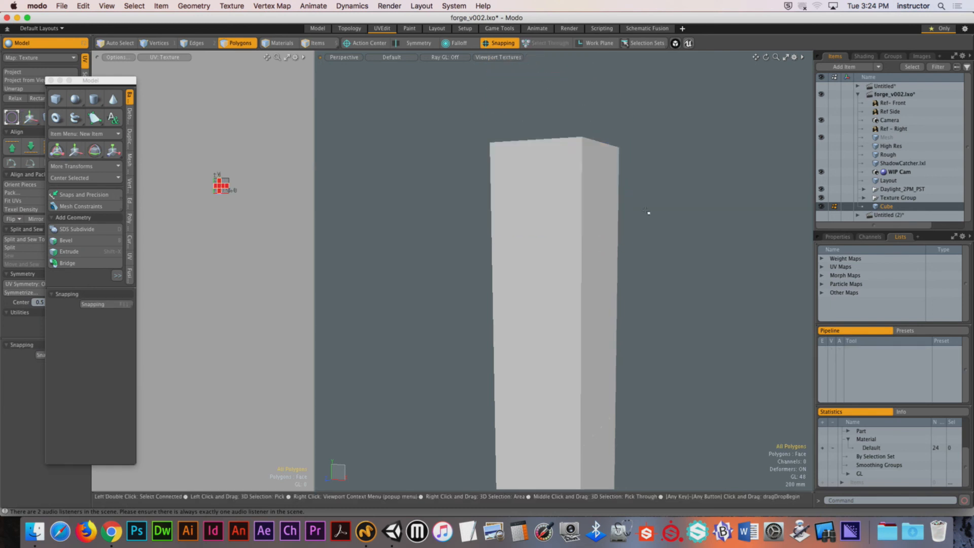
- Check the stack by adding the four cubes to the selection one by one, and clear the selection
{"action": "double_click", "coordinate": [557, 187]}
{"action": "scroll", "coordinate": [550, 278], "scroll_direction": "down", "scroll_amount": 2}
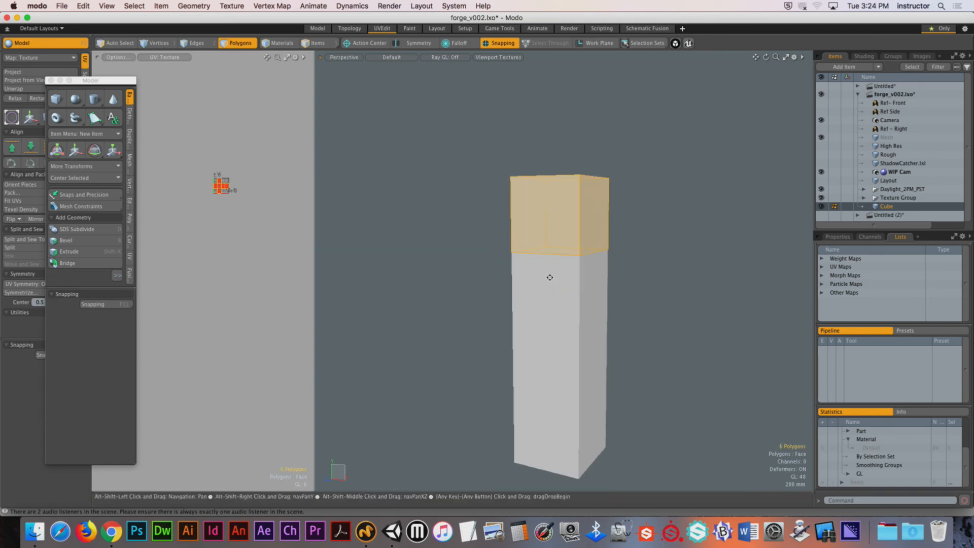
{"action": "left_click_drag", "start_coordinate": [550, 278], "coordinate": [544, 241], "text": "alt+shift"}
{"action": "left_click", "coordinate": [545, 241], "text": "shift"}
{"action": "double_click", "coordinate": [544, 241], "text": "shift"}
{"action": "double_click", "coordinate": [556, 311], "text": "shift"}
{"action": "double_click", "coordinate": [552, 380], "text": "shift"}
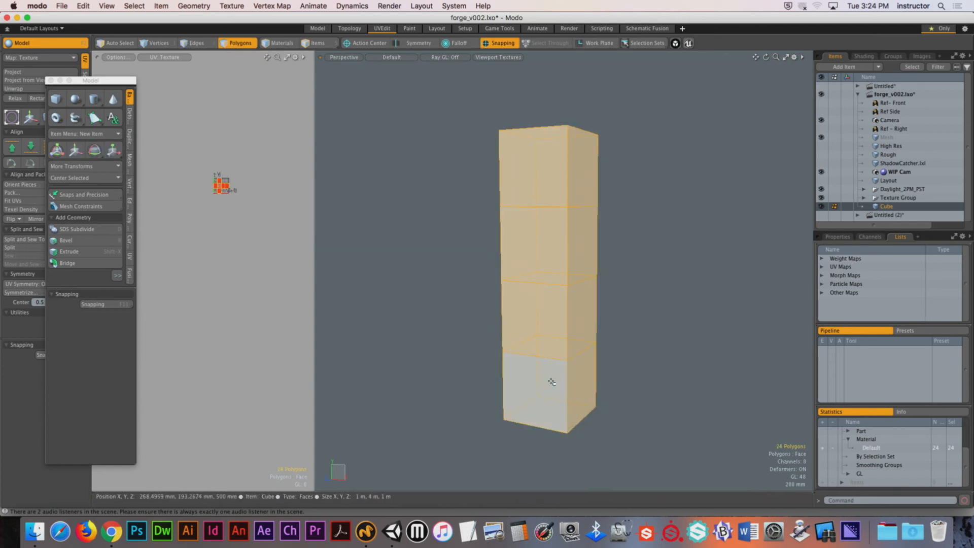
{"action": "left_click", "coordinate": [638, 361]}
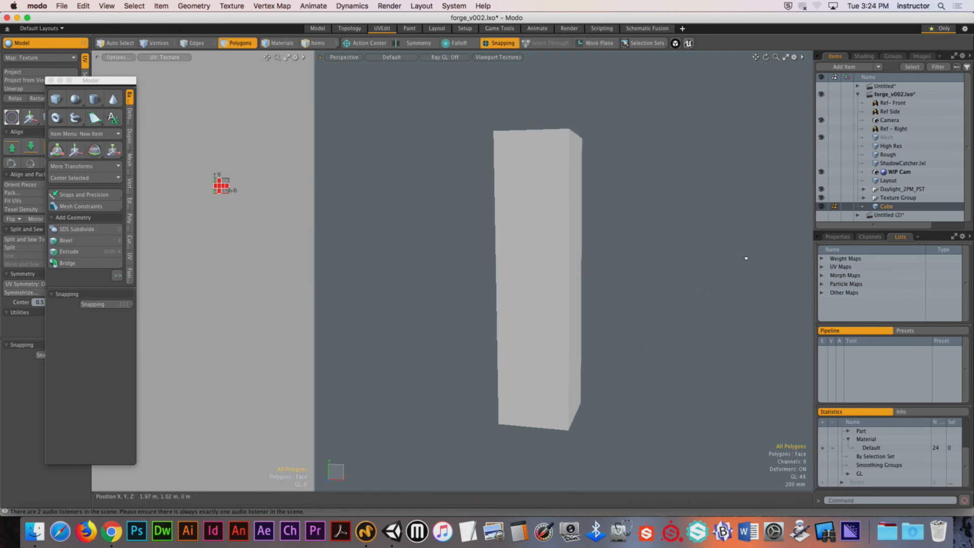
- Show the Rough forge mesh again, switch to the Front view and make Rough the active item
{"action": "left_click", "coordinate": [821, 154]}
{"action": "key", "text": "KP_2"}
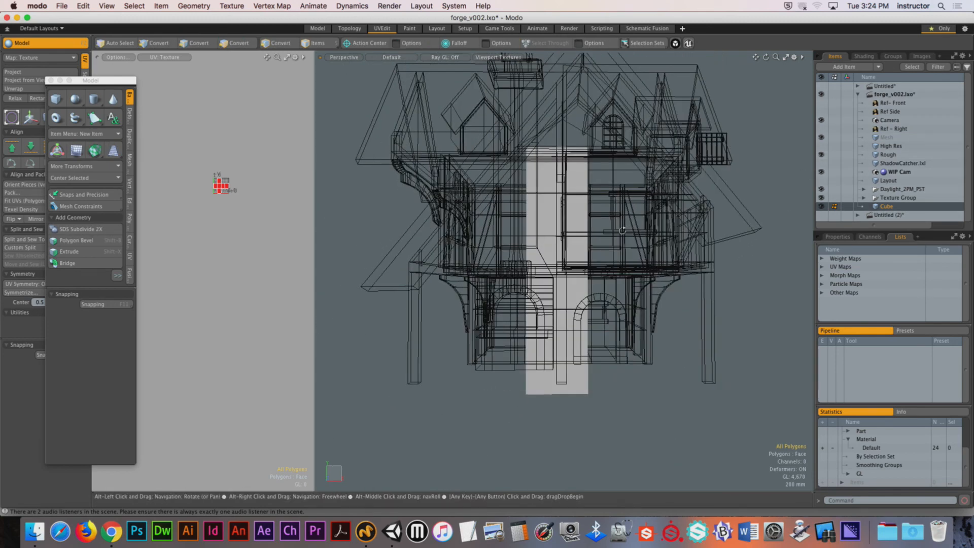
{"action": "scroll", "coordinate": [641, 268], "scroll_direction": "up", "scroll_amount": 1}
{"action": "scroll", "coordinate": [642, 267], "scroll_direction": "down", "scroll_amount": 2}
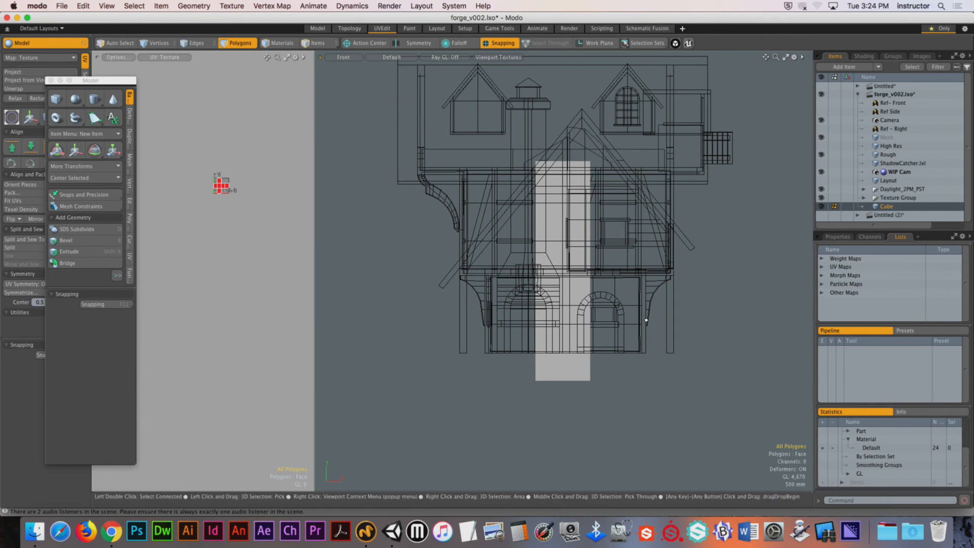
{"action": "left_click", "coordinate": [888, 154]}
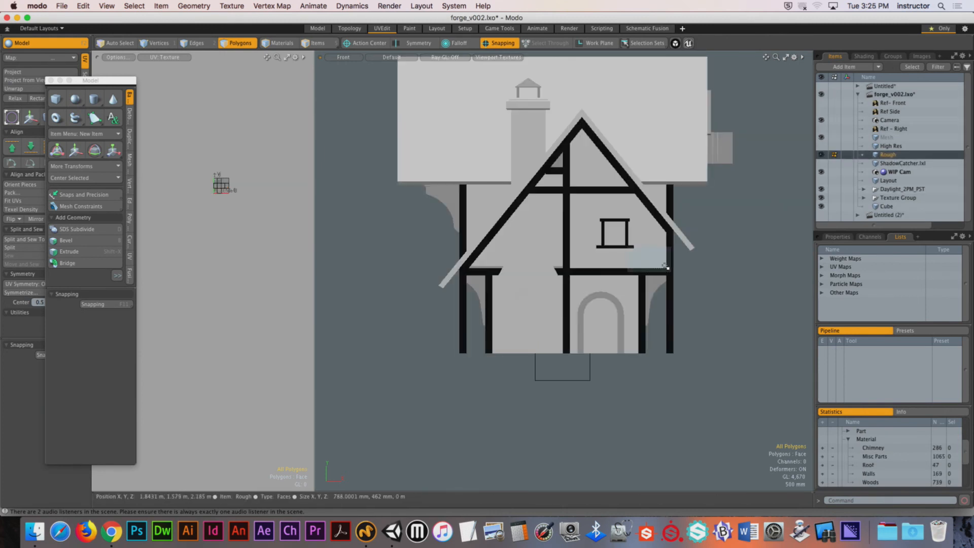
{"action": "left_click_drag", "start_coordinate": [736, 259], "coordinate": [712, 271], "text": "alt"}
{"action": "scroll", "coordinate": [712, 270], "scroll_direction": "up", "scroll_amount": 1}
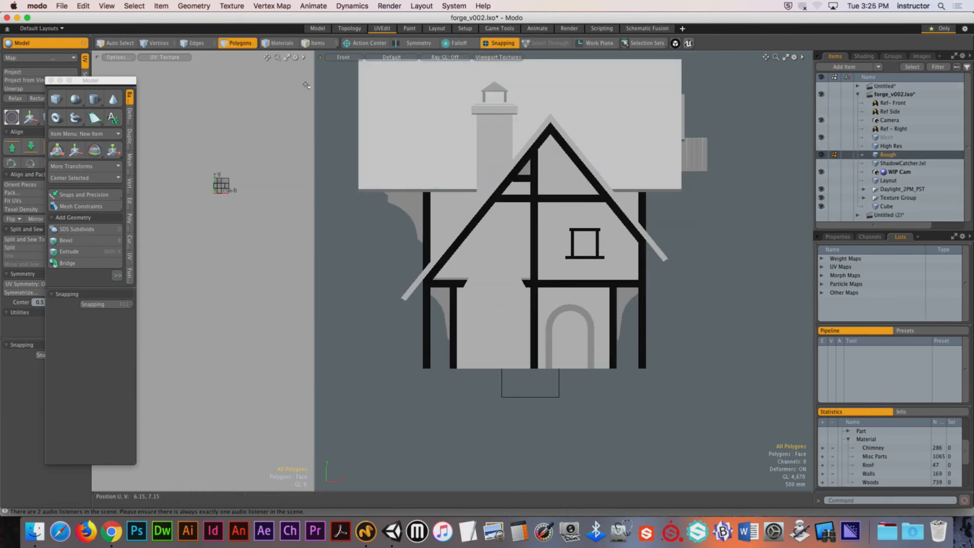
- Widen the 3D viewport and set its shading to Wireframe
{"action": "left_click_drag", "start_coordinate": [314, 86], "coordinate": [197, 86]}
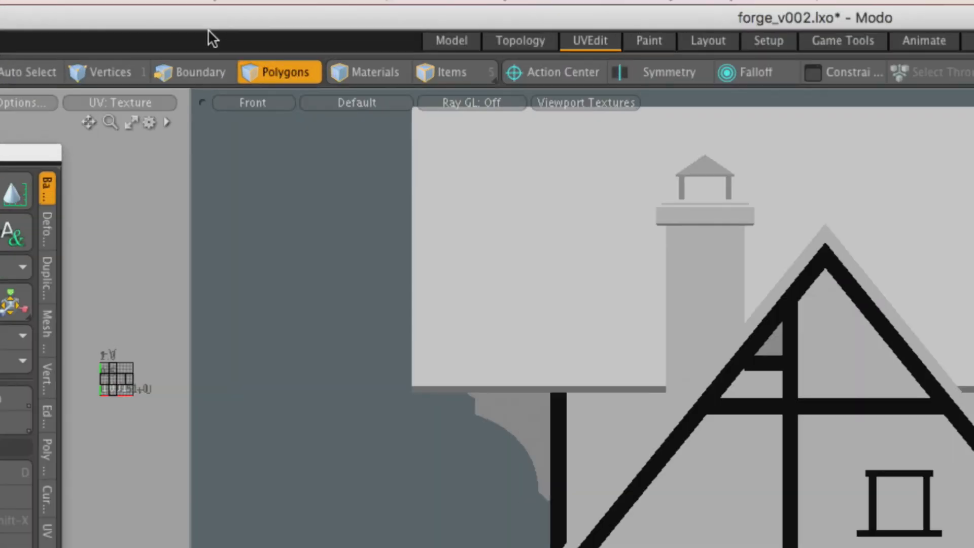
{"action": "key", "text": "F11"}
{"action": "left_click", "coordinate": [273, 57]}
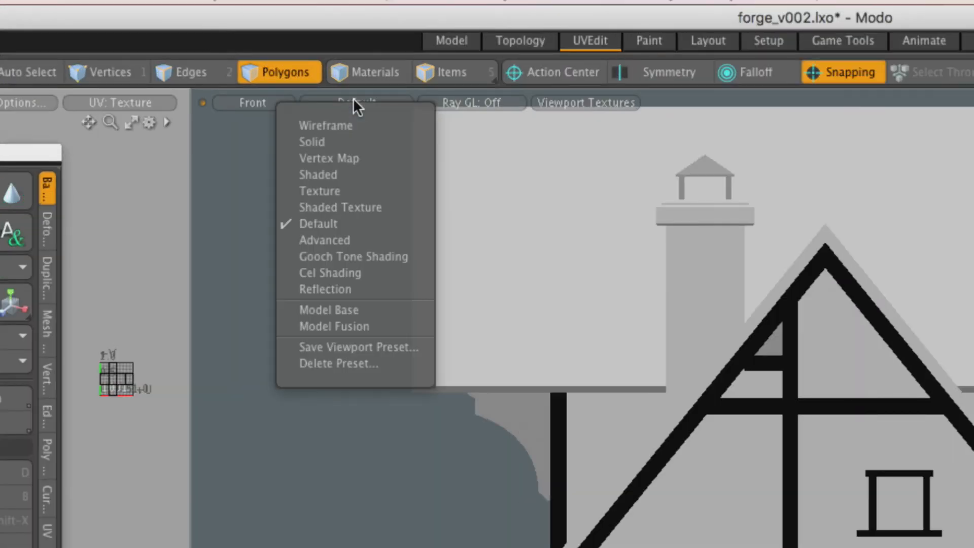
{"action": "left_click", "coordinate": [352, 126]}
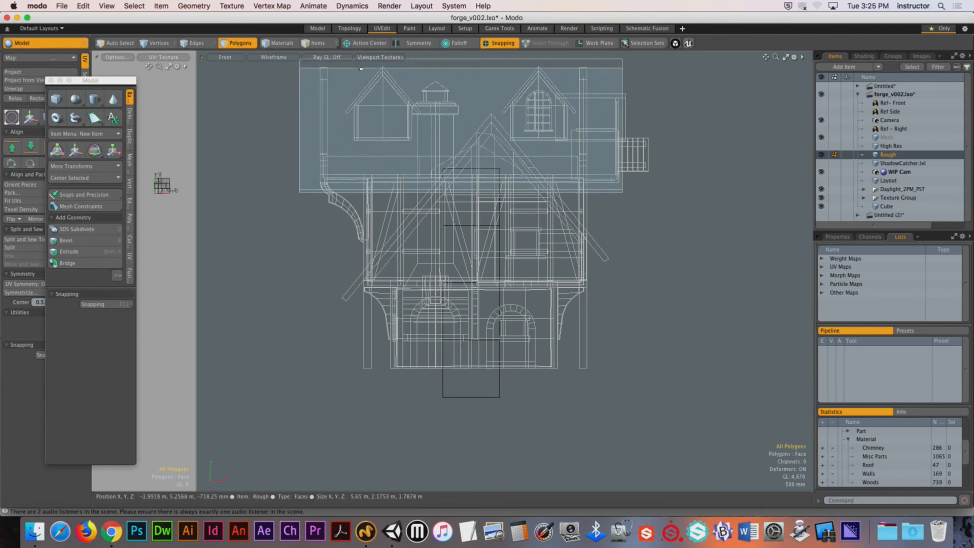
- Set the action center to Origin and scale the Rough forge mesh uniformly to about 330.5 %
{"action": "left_click", "coordinate": [362, 57]}
{"action": "left_click", "coordinate": [359, 113]}
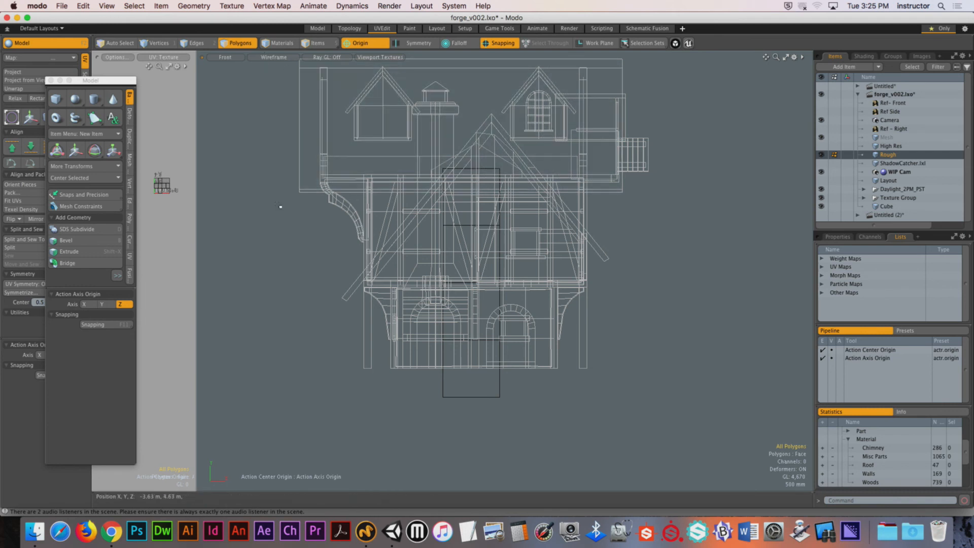
{"action": "key", "text": "y"}
{"action": "left_click_drag", "start_coordinate": [478, 371], "coordinate": [582, 371]}
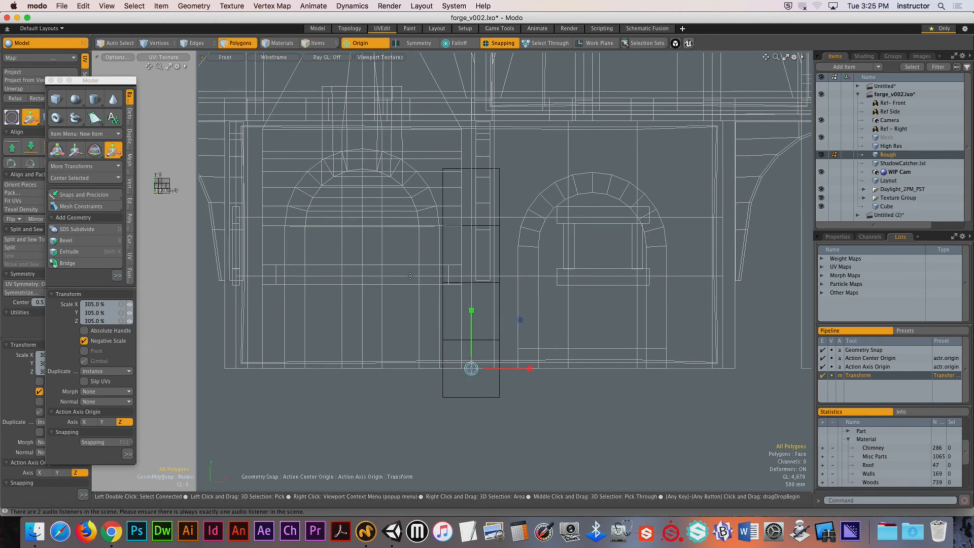
{"action": "mouse_move", "coordinate": [472, 371]}
{"action": "left_mouse_down"}
{"action": "mouse_move", "coordinate": [454, 372]}
{"action": "mouse_move", "coordinate": [469, 372]}
{"action": "left_mouse_up"}
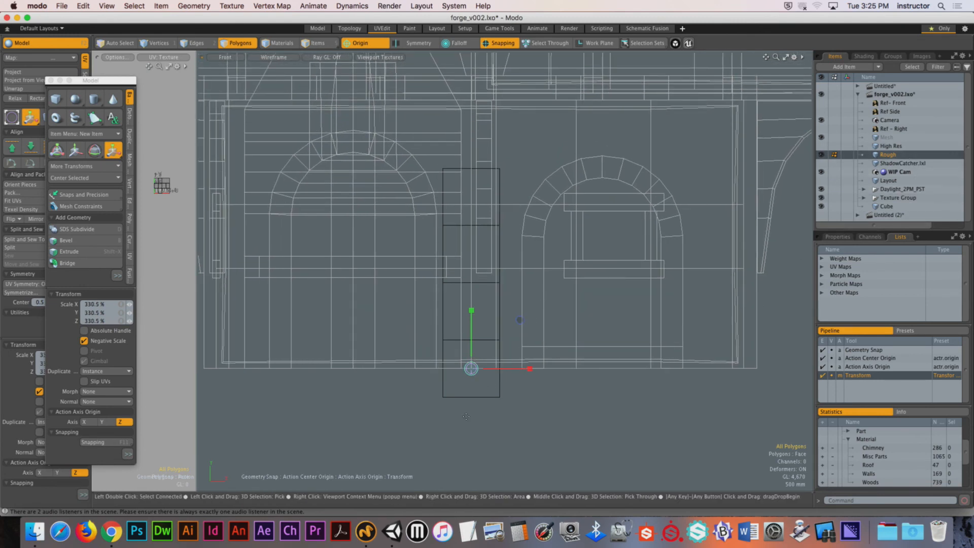
{"action": "key", "text": "q"}
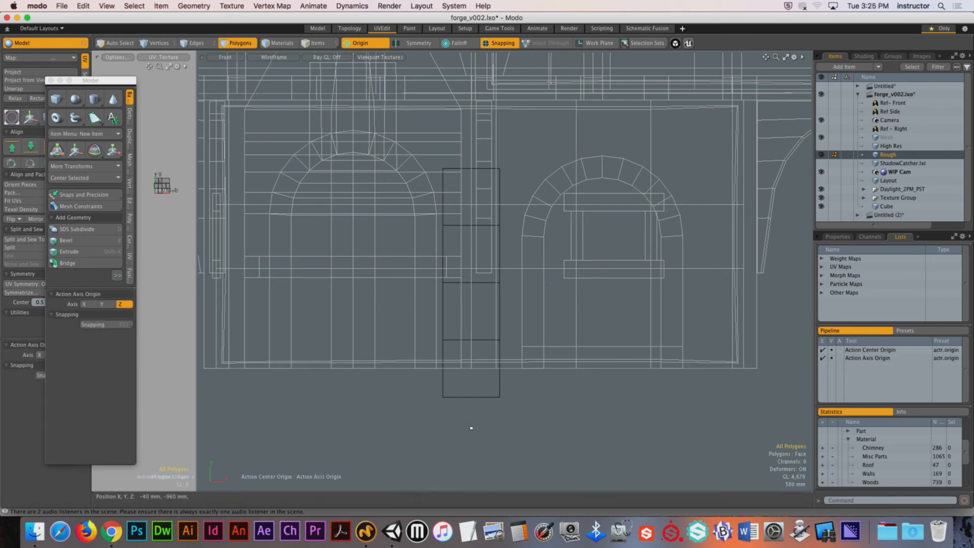
- Select the Cube item and turn on the grid display in the 3D viewport's visibility properties
{"action": "key", "text": "5"}
{"action": "left_click", "coordinate": [488, 394]}
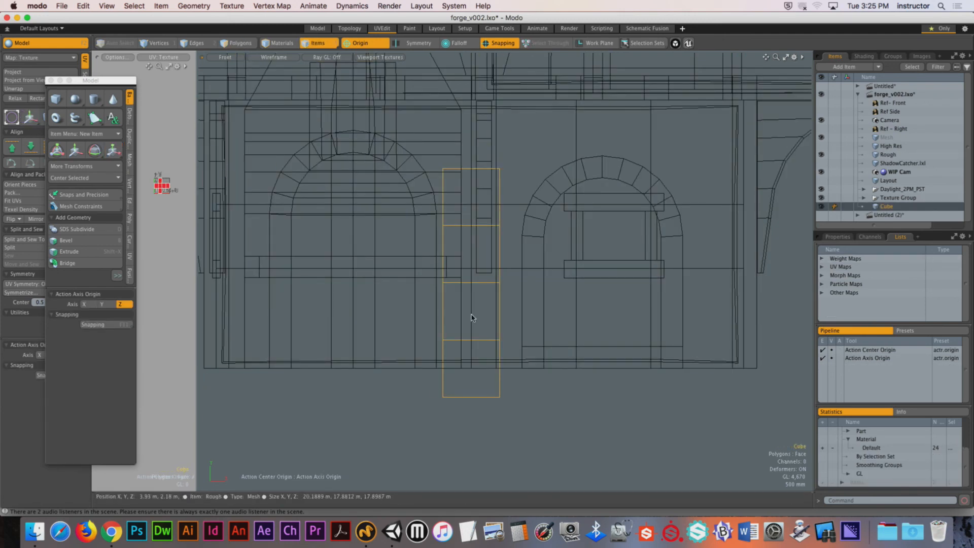
{"action": "left_click_drag", "start_coordinate": [517, 411], "coordinate": [562, 441], "text": "alt"}
{"action": "left_click_drag", "start_coordinate": [562, 442], "coordinate": [535, 397], "text": "ctrl+alt"}
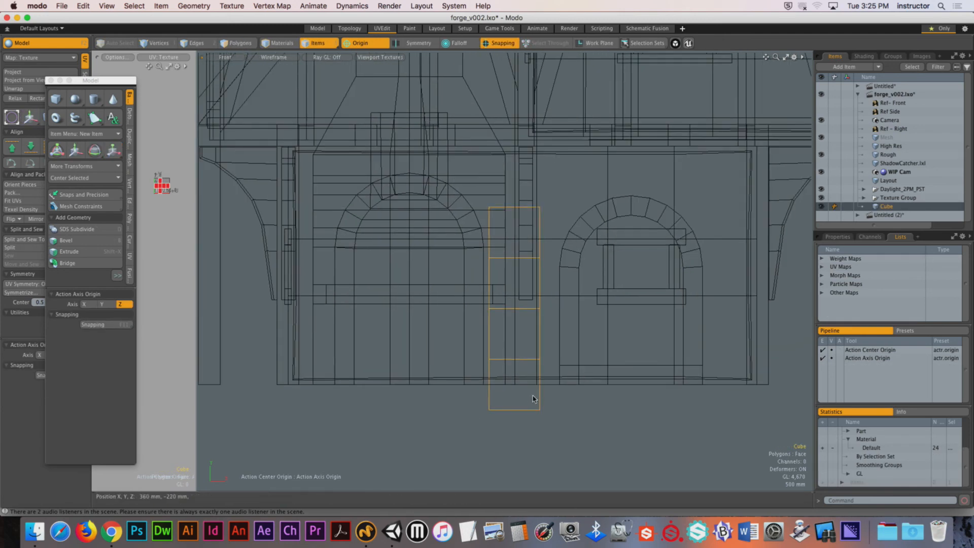
{"action": "key", "text": "o"}
{"action": "left_click_drag", "start_coordinate": [530, 231], "coordinate": [536, 132]}
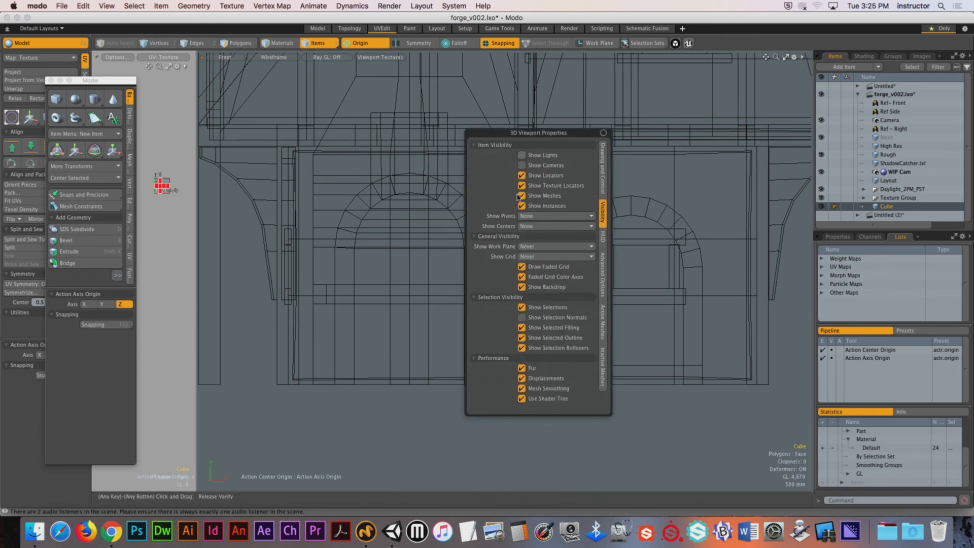
{"action": "left_click", "coordinate": [583, 251]}
{"action": "left_click", "coordinate": [583, 257]}
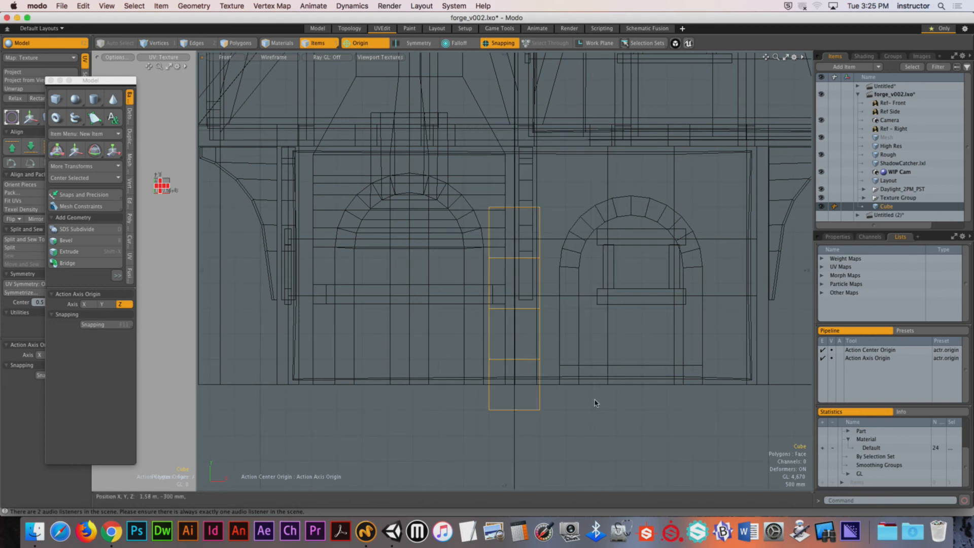
- Try to area-select the cube stack's polygons in the Front view and move them up, and undo the move
{"action": "key", "text": "3"}
{"action": "double_click", "coordinate": [523, 406]}
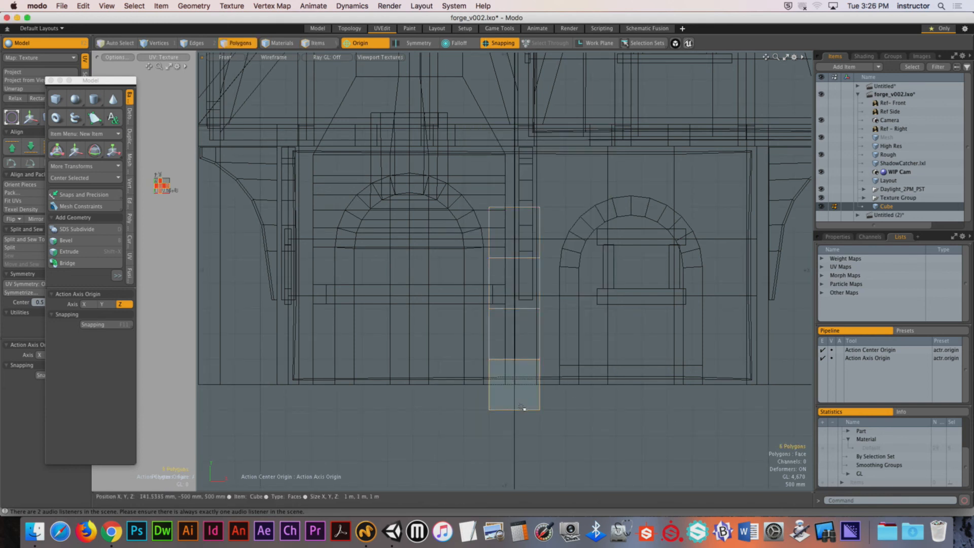
{"action": "right_click_drag", "start_coordinate": [451, 153], "coordinate": [601, 444]}
{"action": "right_click_drag", "start_coordinate": [456, 164], "coordinate": [572, 427]}
{"action": "key", "text": "w"}
{"action": "left_click_drag", "start_coordinate": [516, 354], "coordinate": [531, 273]}
{"action": "key", "text": "super+z"}
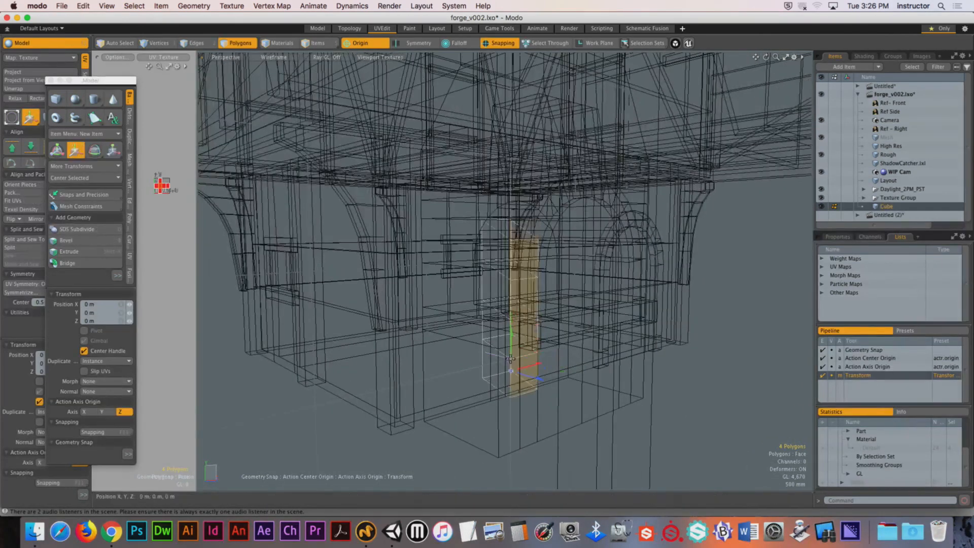
- Try to reselect the cube stack in the Perspective view and move it up, undo the move and clear the selection
{"action": "key", "text": "q"}
{"action": "right_click_drag", "start_coordinate": [446, 182], "coordinate": [600, 433]}
{"action": "scroll", "coordinate": [601, 433], "scroll_direction": "up", "scroll_amount": 3}
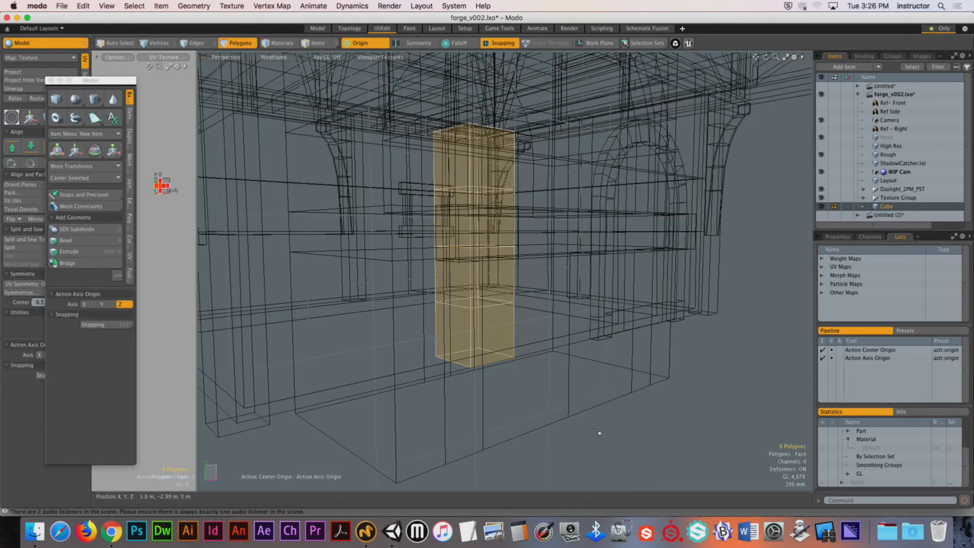
{"action": "key", "text": "w"}
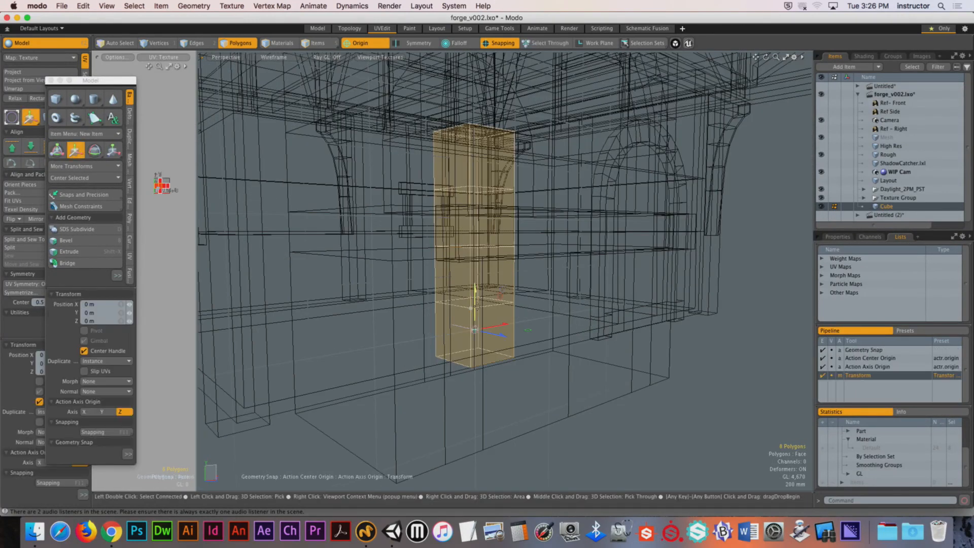
{"action": "left_click_drag", "start_coordinate": [476, 311], "coordinate": [476, 218]}
{"action": "key", "text": "super+z"}
{"action": "key", "text": "q"}
{"action": "left_click", "coordinate": [739, 341]}
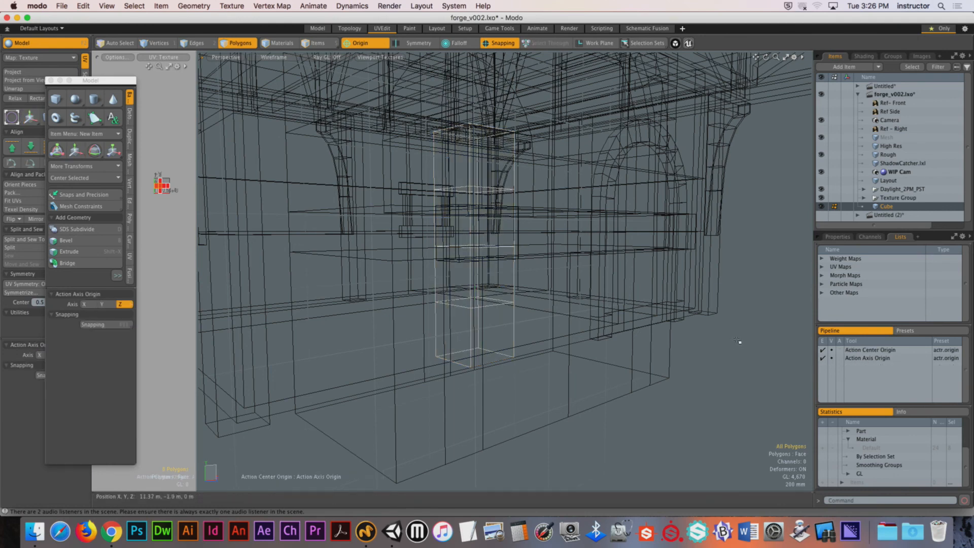
- Select all polygons of the cube stack, activate the Move tool and return to the Front view
{"action": "right_click_drag", "start_coordinate": [365, 88], "coordinate": [552, 372]}
{"action": "key", "text": "w"}
{"action": "mouse_move", "coordinate": [475, 304]}
{"action": "left_mouse_down"}
{"action": "mouse_move", "coordinate": [475, 201]}
{"action": "mouse_move", "coordinate": [476, 304]}
{"action": "left_mouse_up"}
{"action": "key", "text": "ctrl"}
{"action": "key", "text": "ctrl+space"}
{"action": "left_click", "coordinate": [535, 300]}
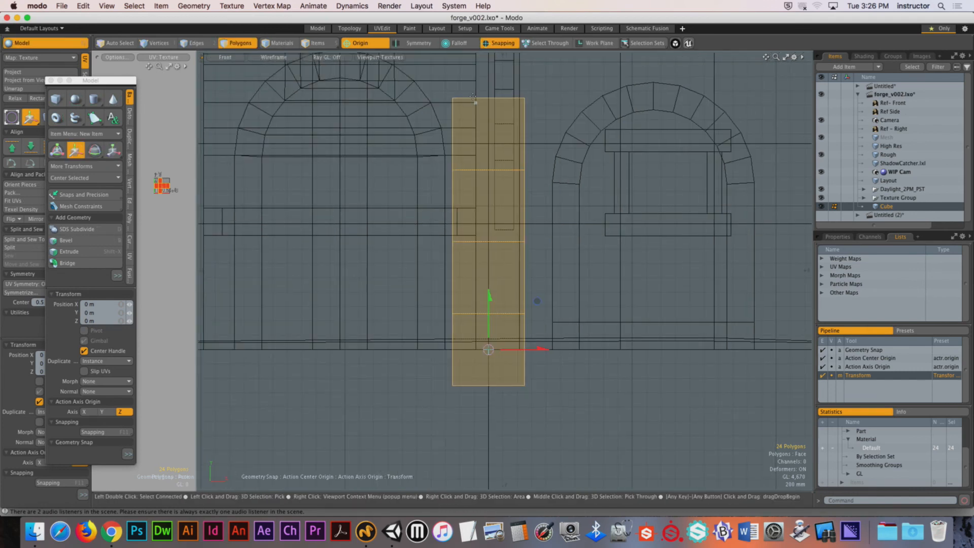
- Remove the Origin action center and place the move handle at the cube stack's lower-left corner
{"action": "left_click", "coordinate": [500, 43], "text": "alt"}
{"action": "left_click", "coordinate": [370, 43]}
{"action": "left_click", "coordinate": [366, 45]}
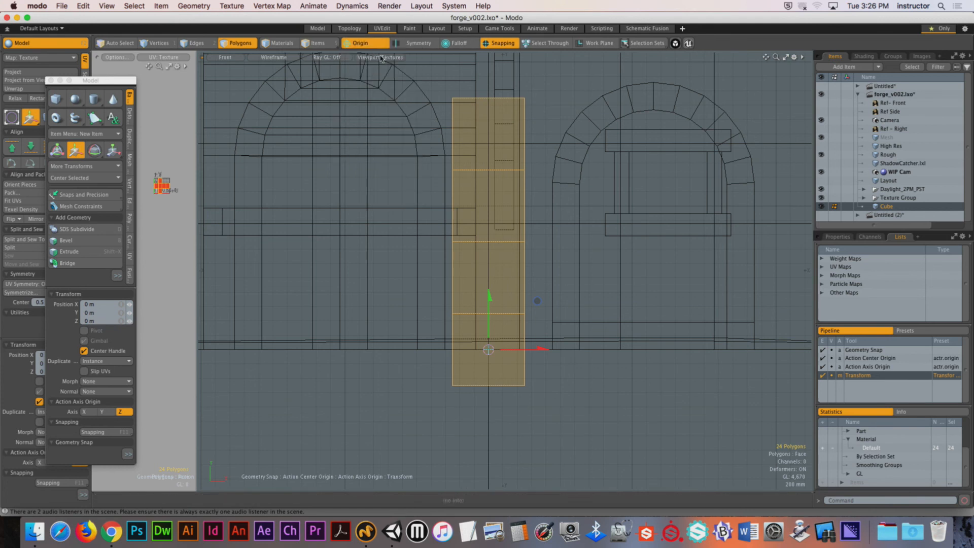
{"action": "left_click", "coordinate": [454, 385]}
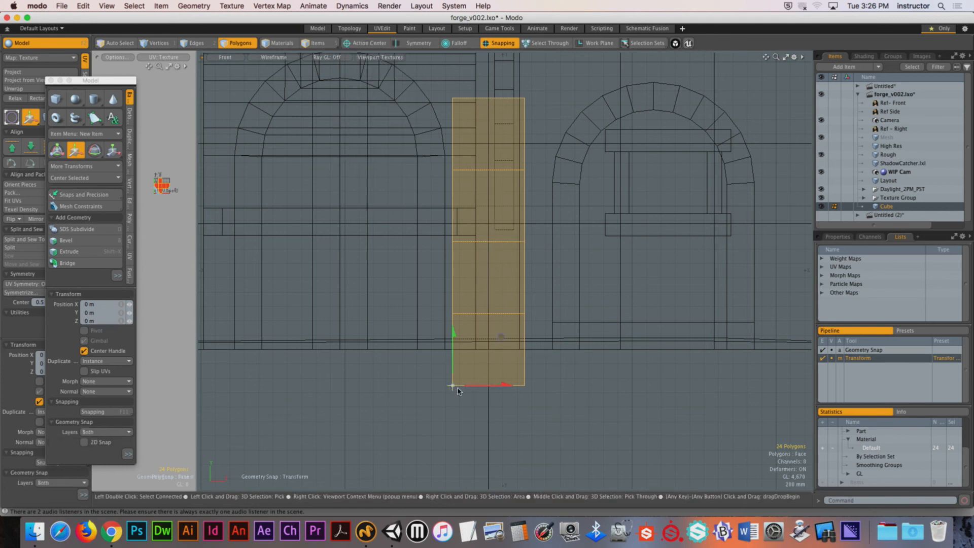
- Enable grid snapping and move the cube stack up 500 mm so its base sits on the ground line
{"action": "left_click", "coordinate": [499, 42]}
{"action": "left_click", "coordinate": [497, 123]}
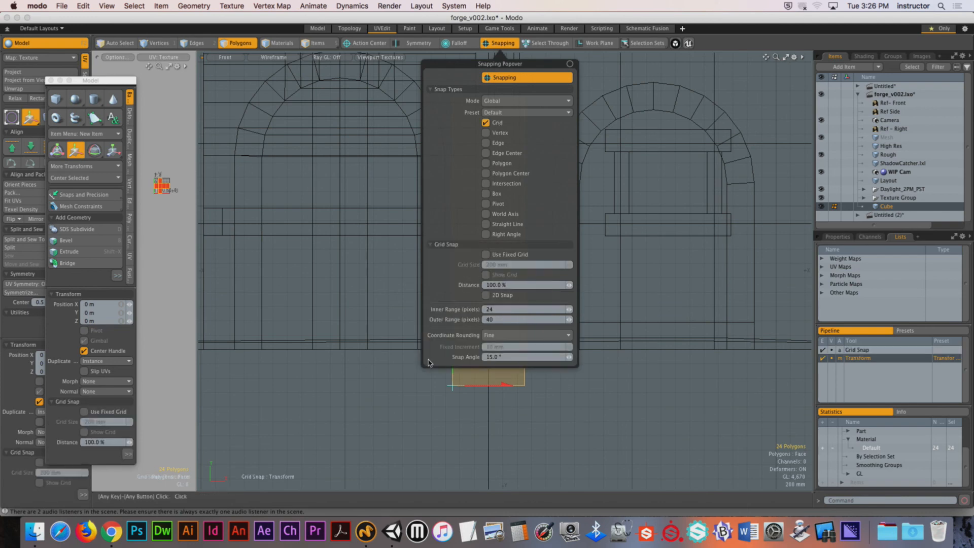
{"action": "left_click_drag", "start_coordinate": [452, 371], "coordinate": [451, 334]}
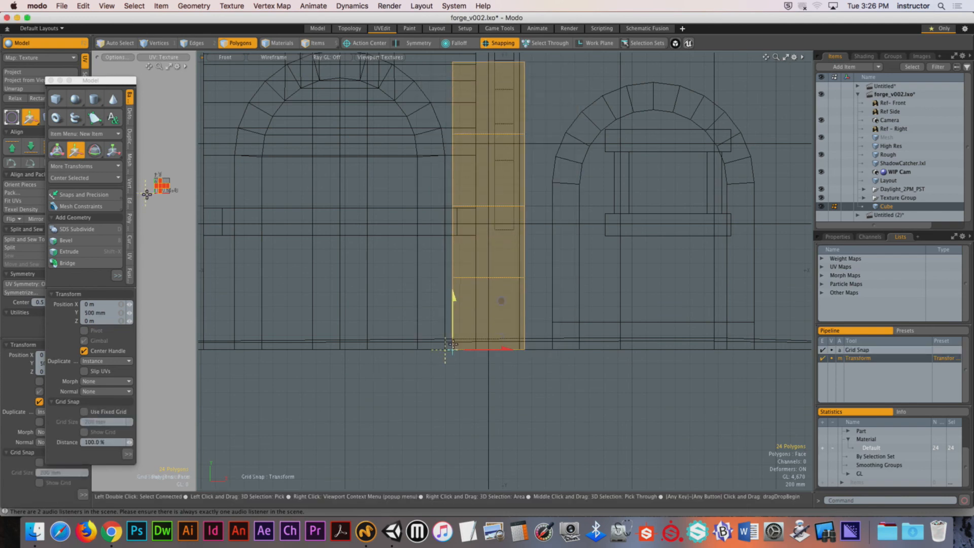
- Drop the Move tool, clear the cube stack's polygon selection and make the Rough mesh the active item
{"action": "key", "text": "q"}
{"action": "key", "text": "Escape"}
{"action": "scroll", "coordinate": [509, 291], "scroll_direction": "down", "scroll_amount": 2}
{"action": "left_click_drag", "start_coordinate": [509, 291], "coordinate": [509, 331], "text": "alt"}
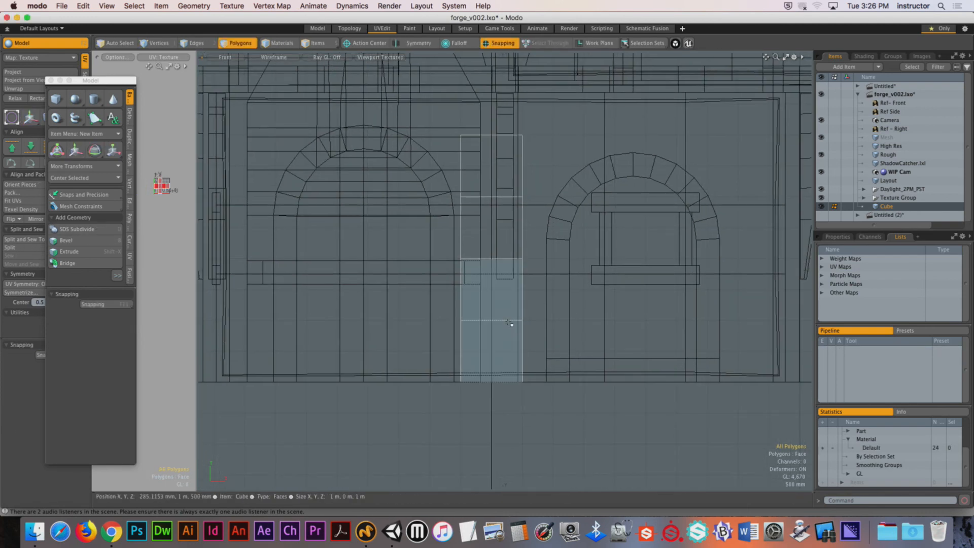
{"action": "left_click", "coordinate": [887, 154]}
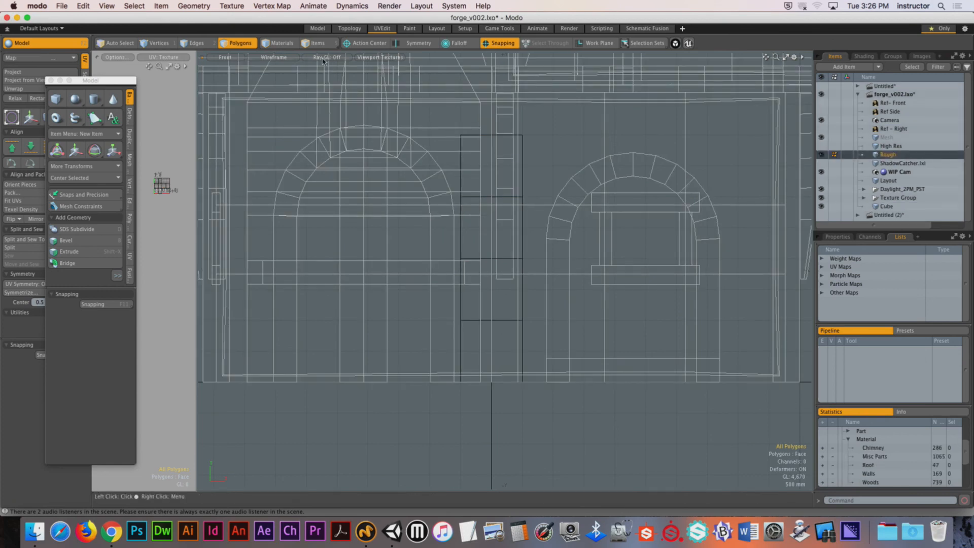
- Set the action center to Origin and scale the Rough forge mesh uniformly to 123%
{"action": "left_click", "coordinate": [368, 43]}
{"action": "left_click", "coordinate": [345, 110]}
{"action": "key", "text": "y"}
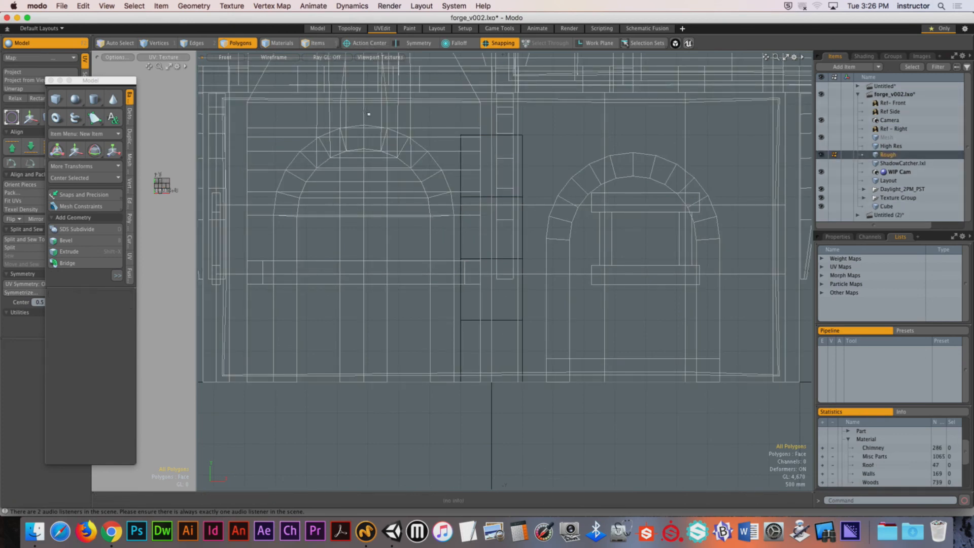
{"action": "left_click_drag", "start_coordinate": [491, 384], "coordinate": [517, 384]}
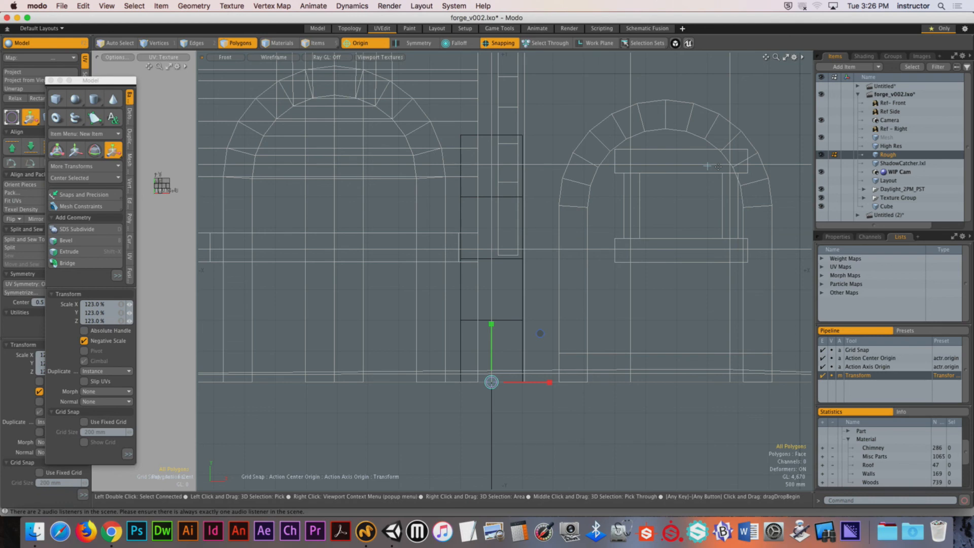
- Display the scaled forge in the Perspective view with Default shading and examine it from the front and corner
{"action": "left_click_drag", "start_coordinate": [475, 309], "coordinate": [482, 281], "text": "alt"}
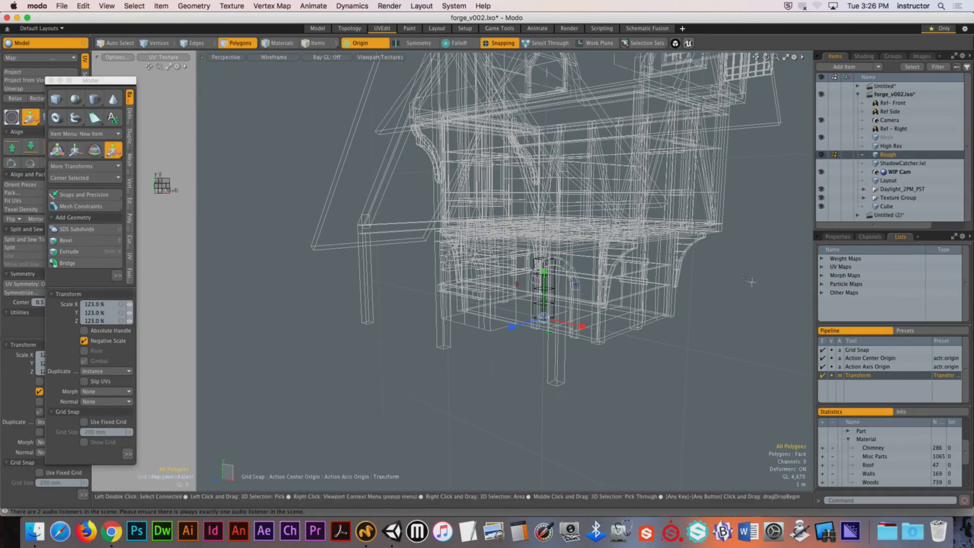
{"action": "right_click", "coordinate": [882, 155]}
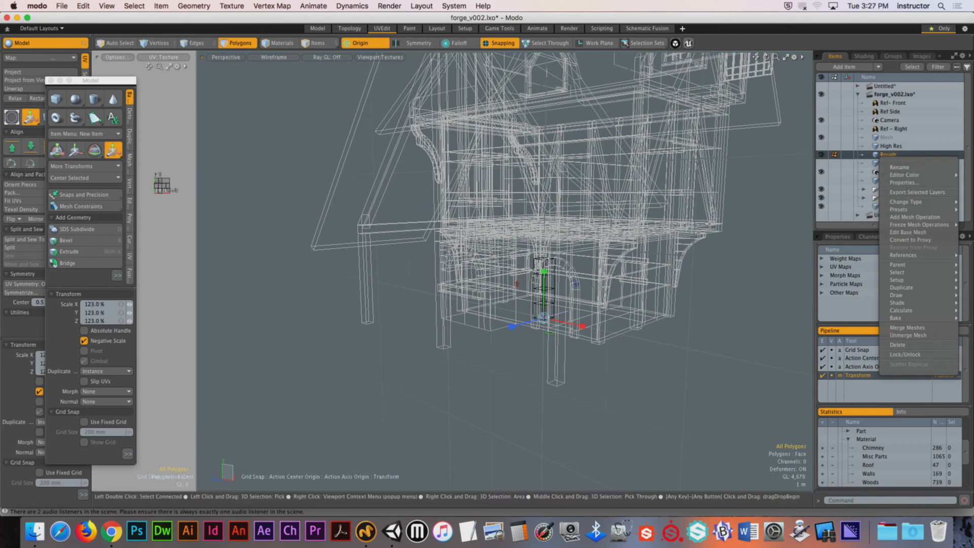
{"action": "left_click", "coordinate": [755, 241]}
{"action": "left_click_drag", "start_coordinate": [754, 240], "coordinate": [745, 279], "text": "alt"}
{"action": "left_click_drag", "start_coordinate": [745, 279], "coordinate": [719, 251], "text": "ctrl+alt"}
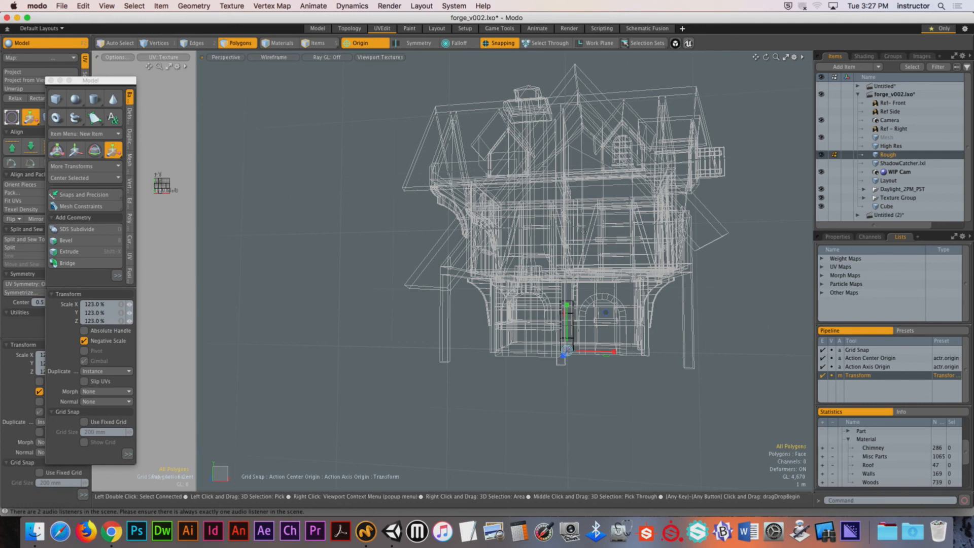
{"action": "left_click", "coordinate": [277, 57]}
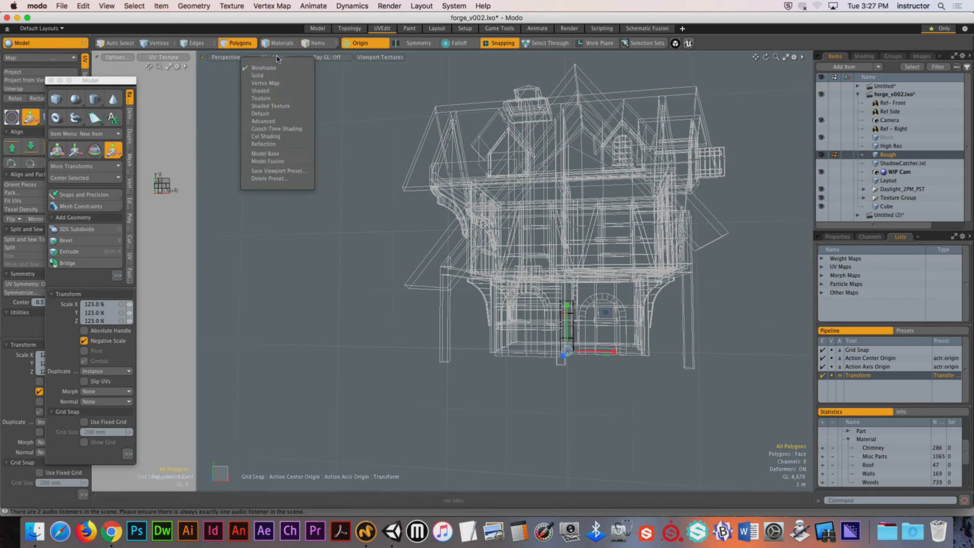
{"action": "left_click", "coordinate": [274, 113]}
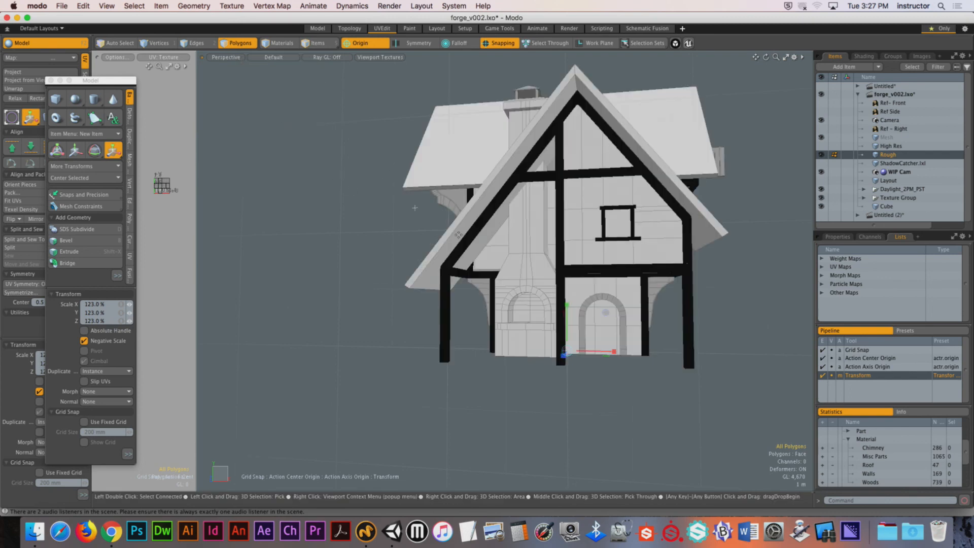
{"action": "left_click_drag", "start_coordinate": [458, 234], "coordinate": [396, 233], "text": "alt"}
- Export the Rough layer as Autodesk FBX 2018 with Just Layers, named forge_scaled, into the Assets folder of PATS_FORGE
{"action": "right_click", "coordinate": [915, 156]}
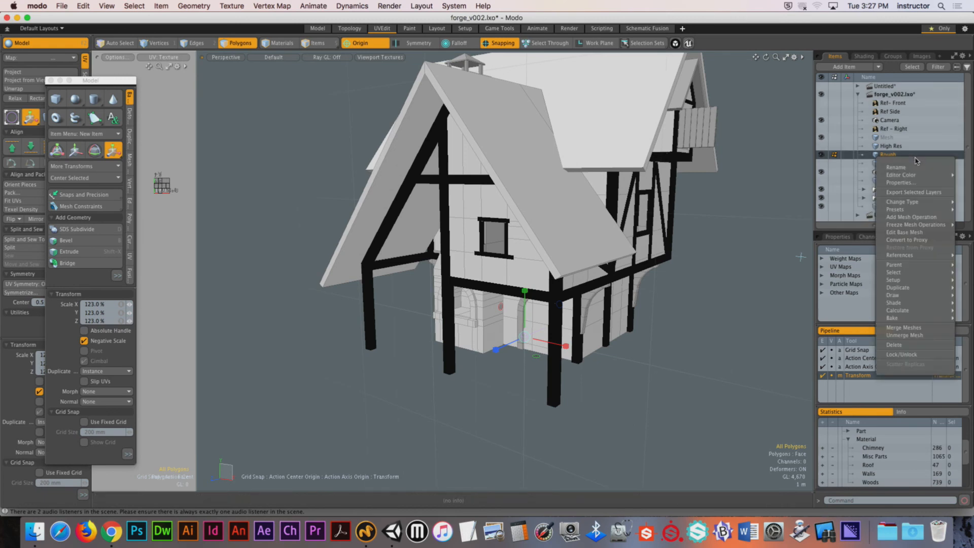
{"action": "left_click", "coordinate": [913, 191]}
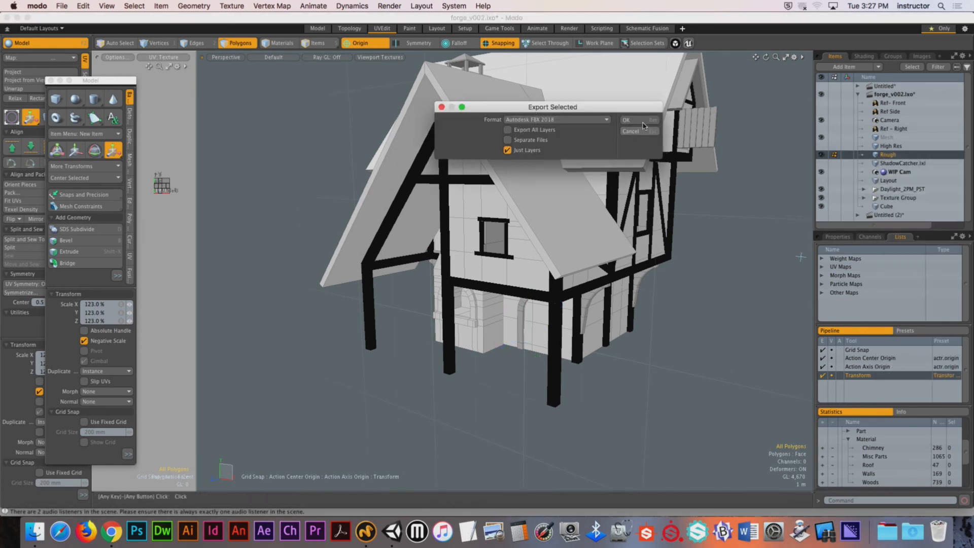
{"action": "left_click", "coordinate": [642, 122]}
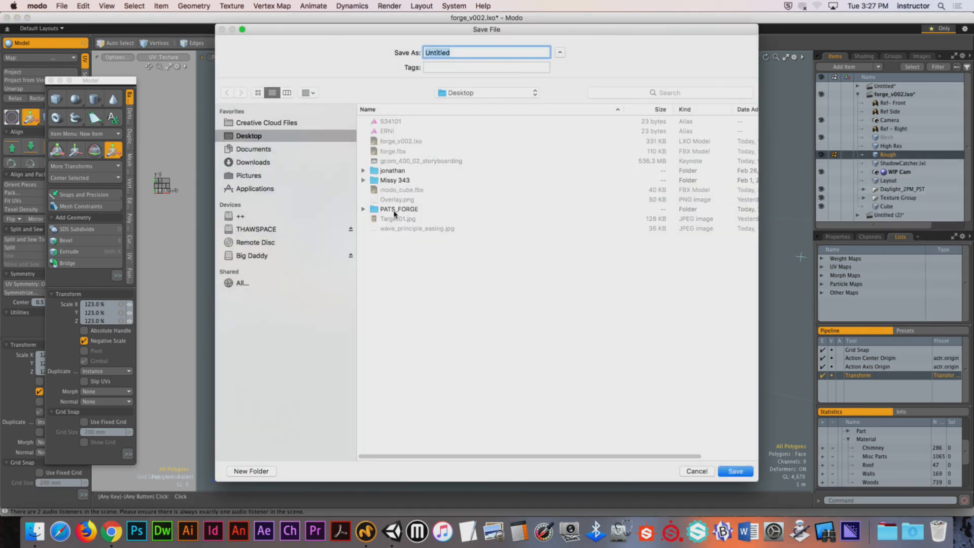
{"action": "double_click", "coordinate": [395, 209]}
{"action": "double_click", "coordinate": [390, 160]}
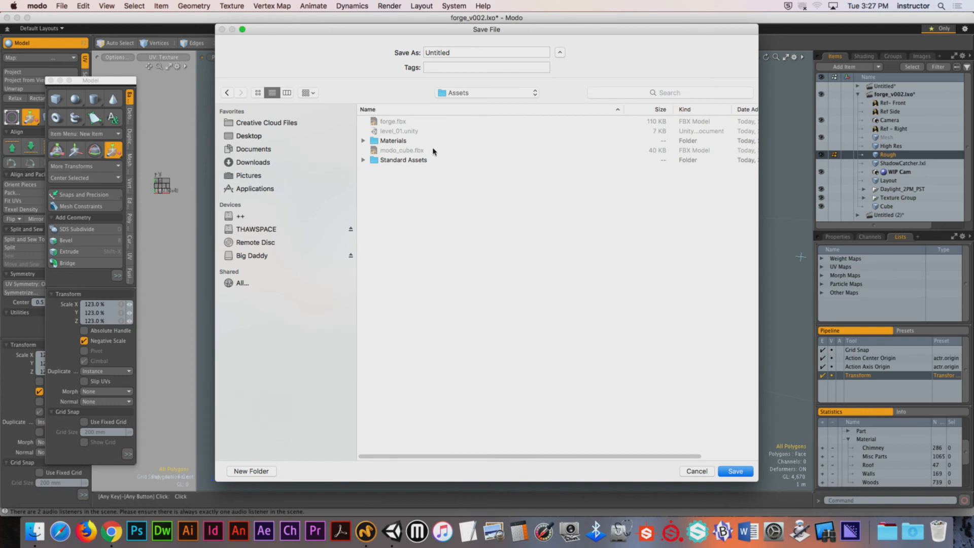
{"action": "left_click", "coordinate": [381, 122]}
{"action": "left_click", "coordinate": [454, 53]}
{"action": "type", "text": "_sca"}
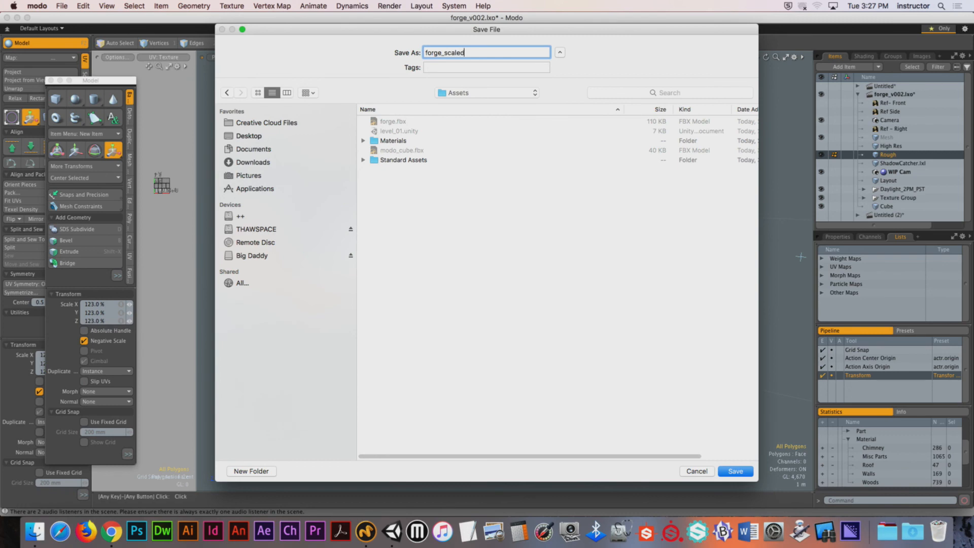
{"action": "left_click", "coordinate": [734, 470]}
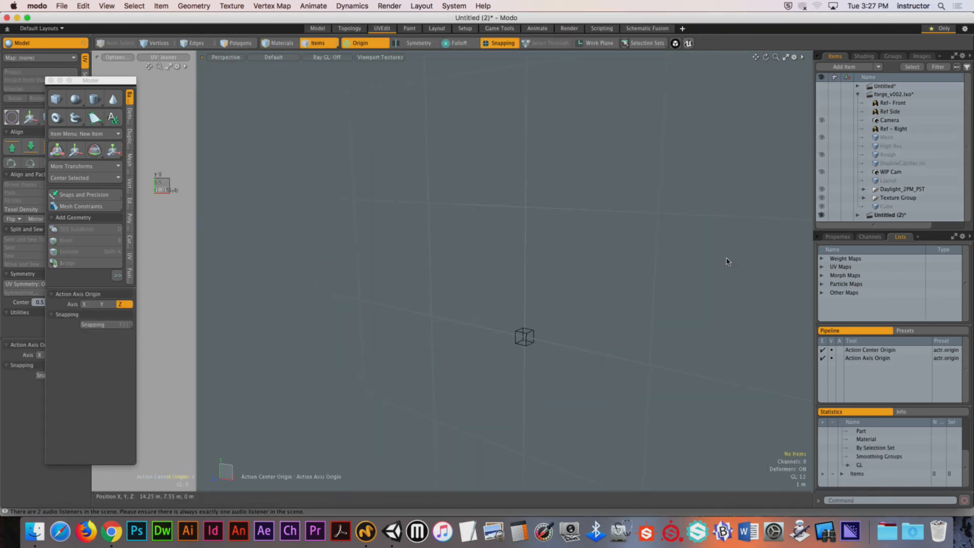
- Switch to Unity, open the project's Assets folder, check the contents of forge_scaled and select that model
{"action": "left_click", "coordinate": [392, 532]}
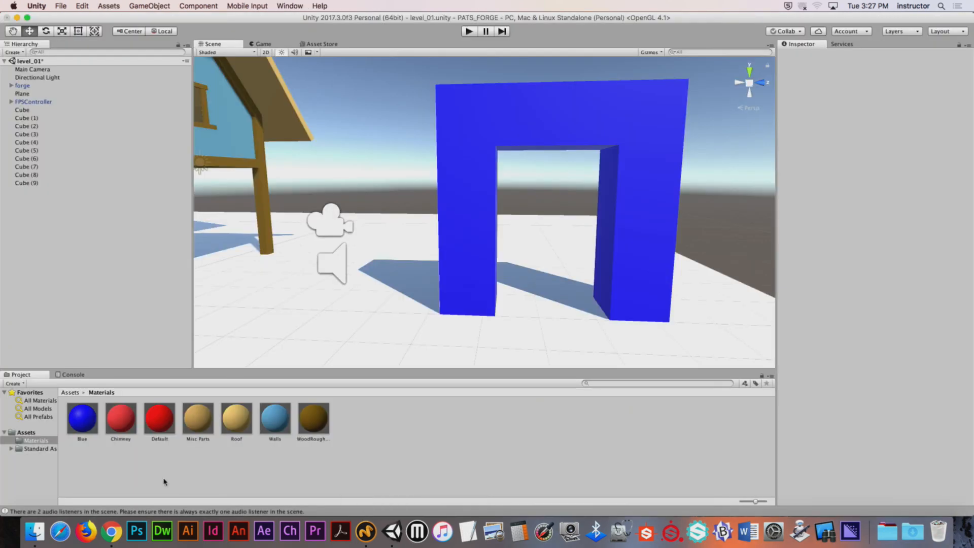
{"action": "left_click", "coordinate": [34, 432]}
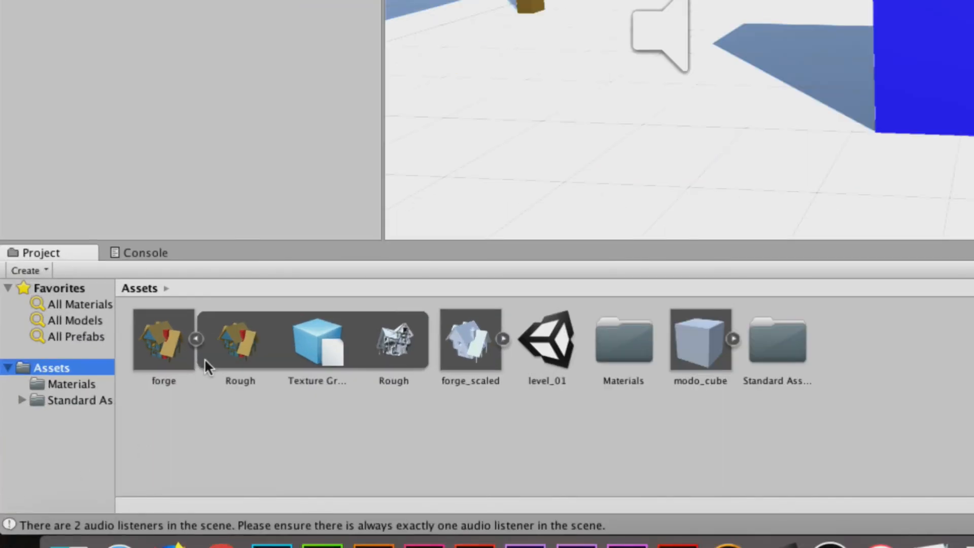
{"action": "left_click", "coordinate": [195, 338]}
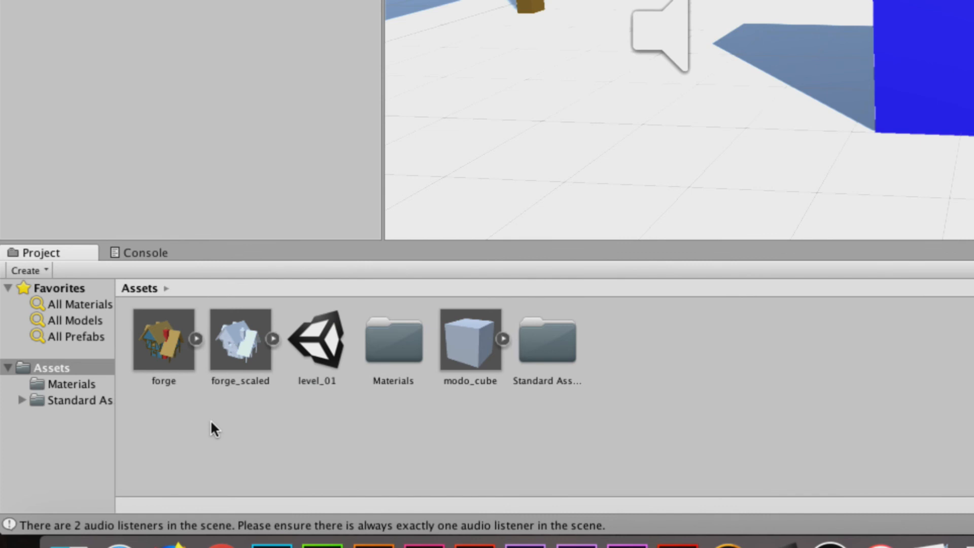
{"action": "left_click", "coordinate": [273, 341]}
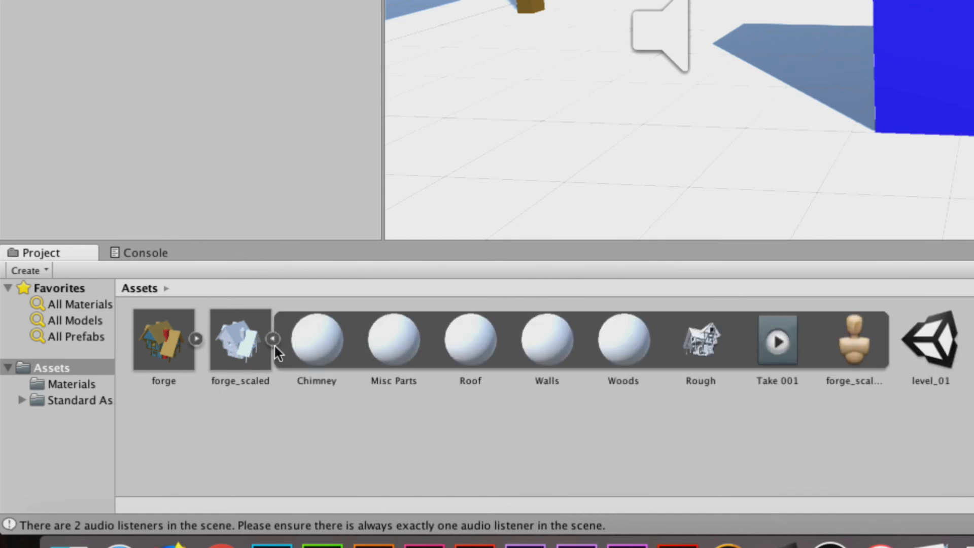
{"action": "left_click", "coordinate": [272, 338]}
{"action": "left_click", "coordinate": [257, 350]}
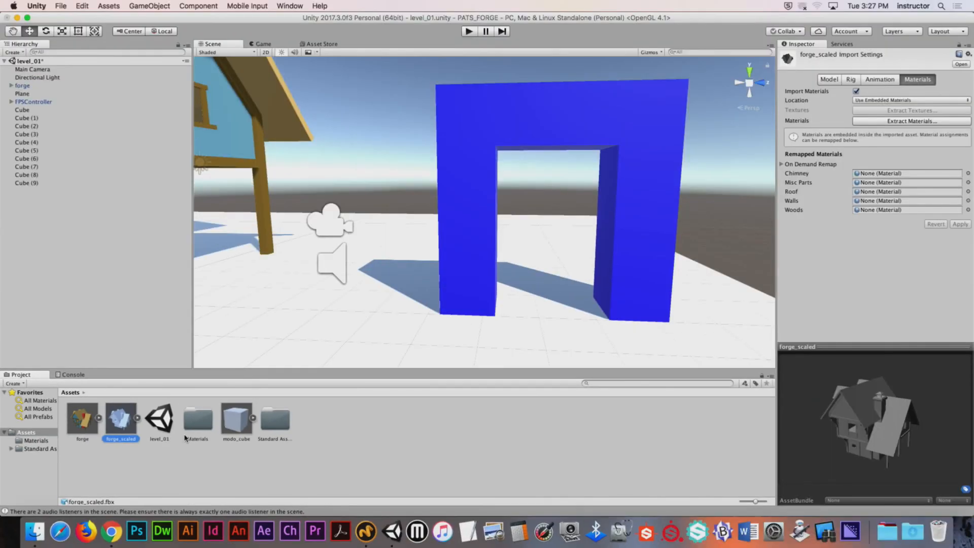
- Add the forge_scaled model to the level_01 scene
{"action": "left_click_drag", "start_coordinate": [567, 226], "coordinate": [318, 283], "text": "alt"}
{"action": "left_click_drag", "start_coordinate": [118, 421], "coordinate": [31, 258]}
{"action": "left_click_drag", "start_coordinate": [474, 203], "coordinate": [438, 160], "text": "alt"}
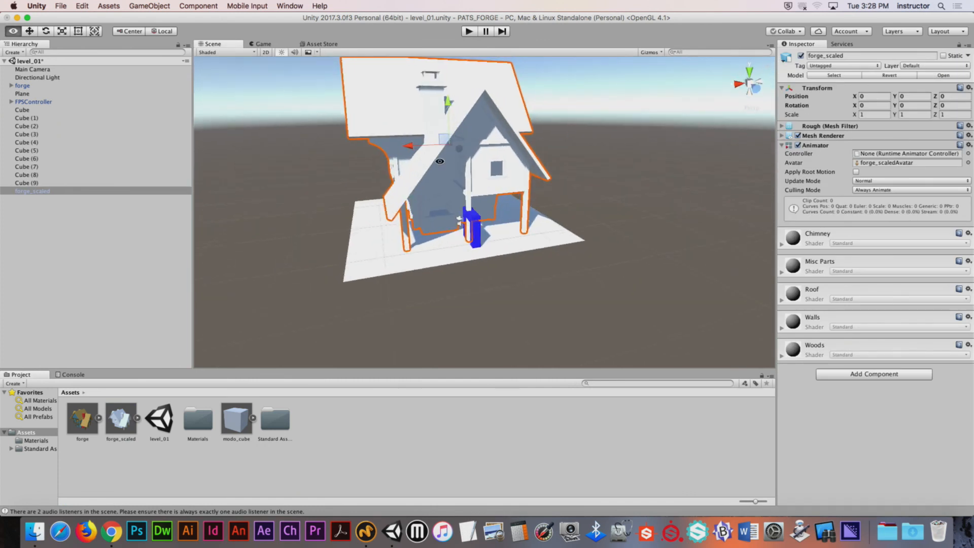
- Scale the ground plane up uniformly to about 21.22 so it extends far beyond the buildings
{"action": "left_click", "coordinate": [423, 262]}
{"action": "key", "text": "r"}
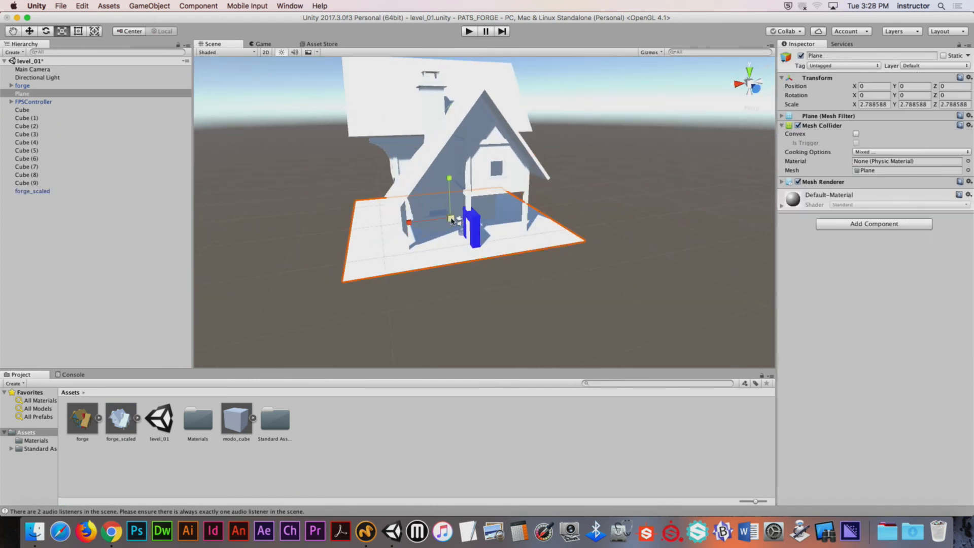
{"action": "left_click_drag", "start_coordinate": [451, 219], "coordinate": [786, 220]}
{"action": "right_click_drag", "start_coordinate": [606, 223], "coordinate": [533, 223], "text": "alt"}
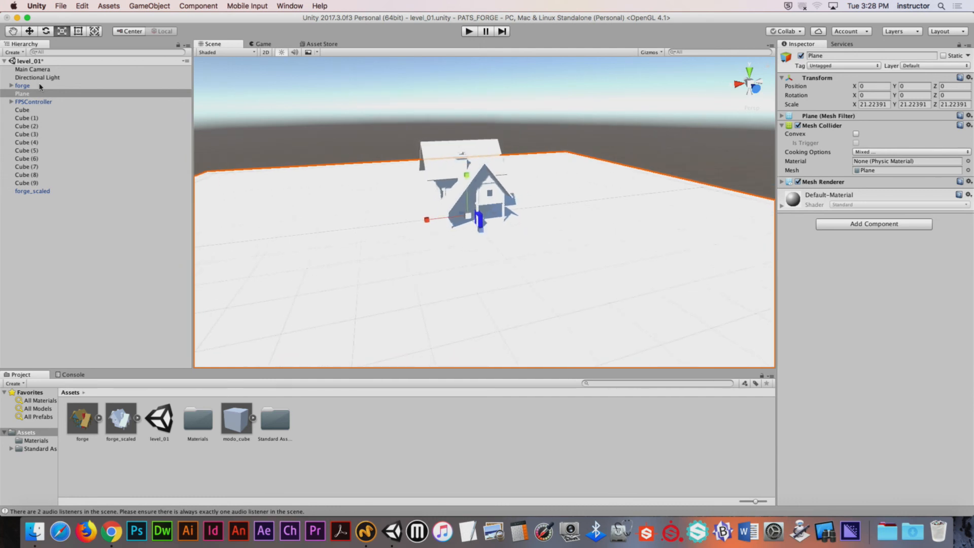
- Move forge_scaled sideways along X to position 21.9, beside the original forge
{"action": "left_click", "coordinate": [47, 191]}
{"action": "key", "text": "w"}
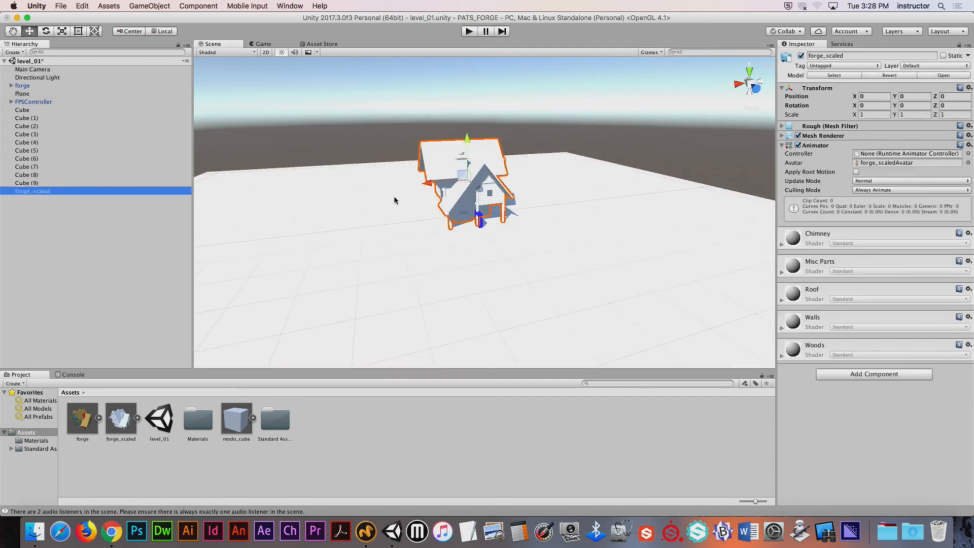
{"action": "left_click_drag", "start_coordinate": [426, 190], "coordinate": [348, 197]}
{"action": "left_click_drag", "start_coordinate": [490, 133], "coordinate": [556, 131], "text": "alt"}
- Play the level and walk and jump around the scaled forge, examining its arched doorway and porch at player height
{"action": "left_click", "coordinate": [469, 31]}
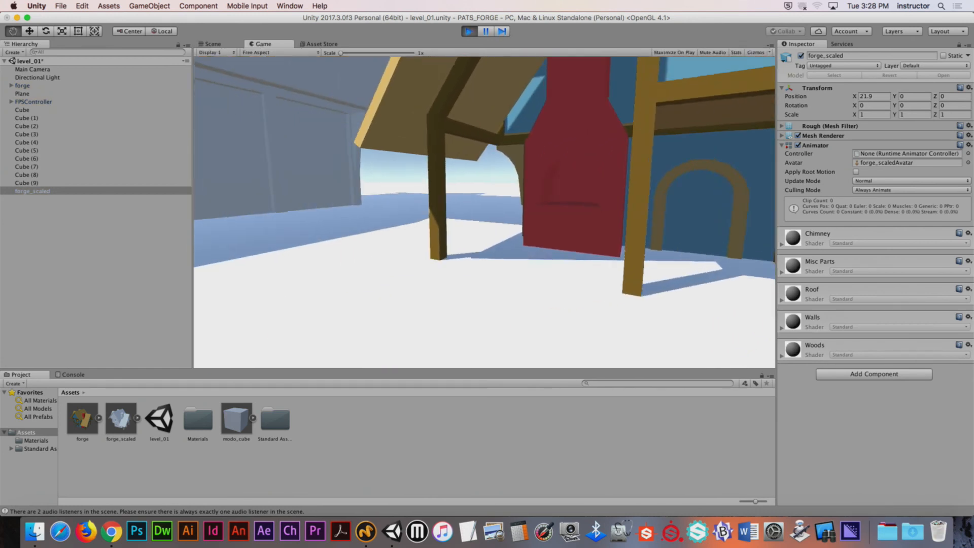
{"action": "key", "text": "w"}
{"action": "key", "text": "w"}
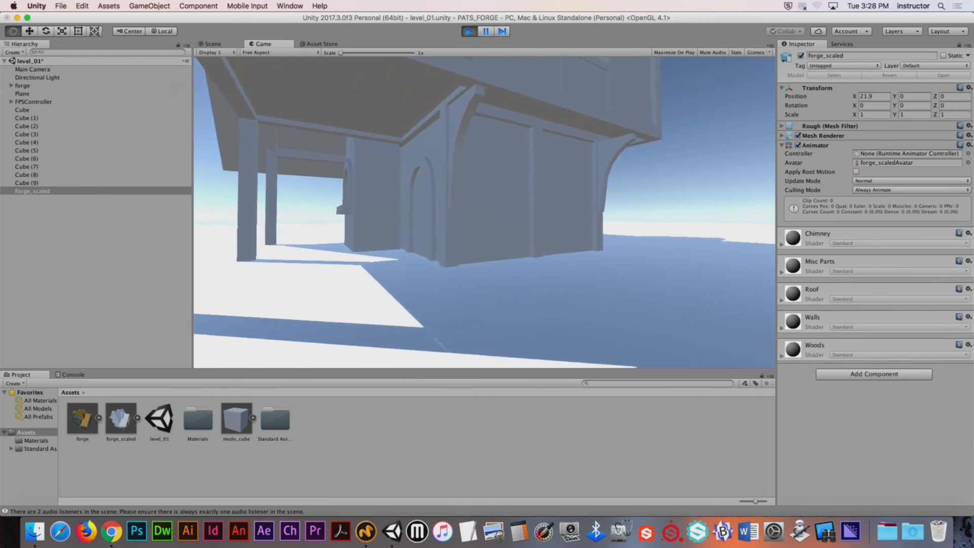
{"action": "key", "text": "w"}
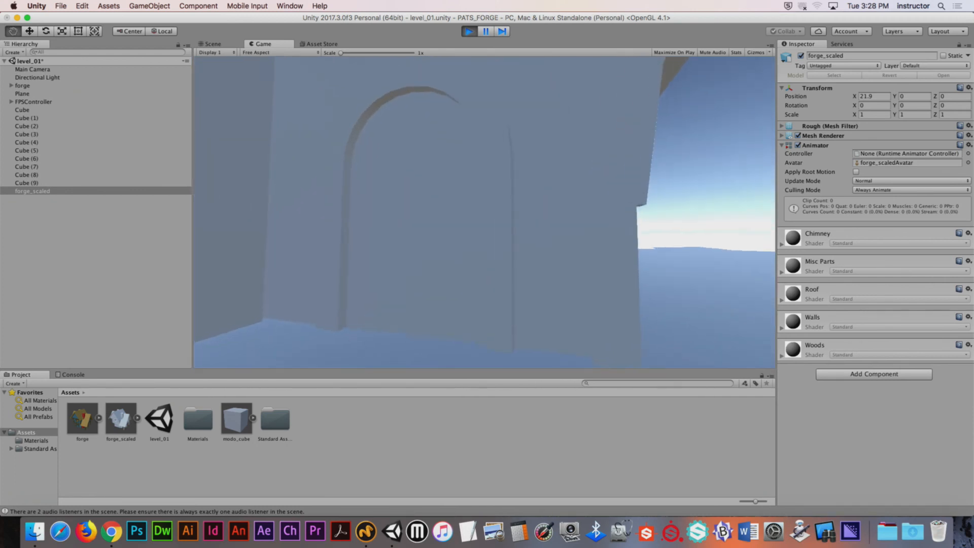
{"action": "key", "text": "s"}
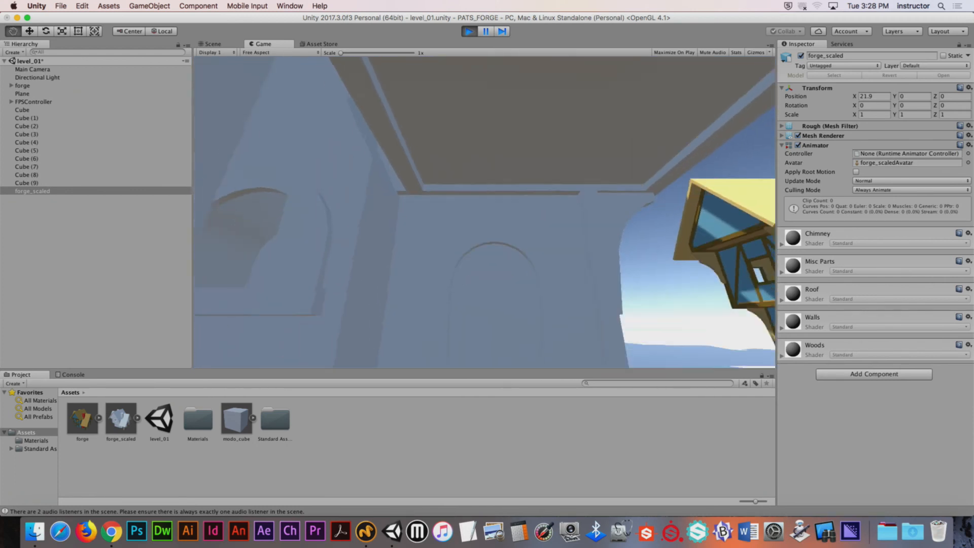
{"action": "key", "text": "w"}
{"action": "key", "text": "w"}
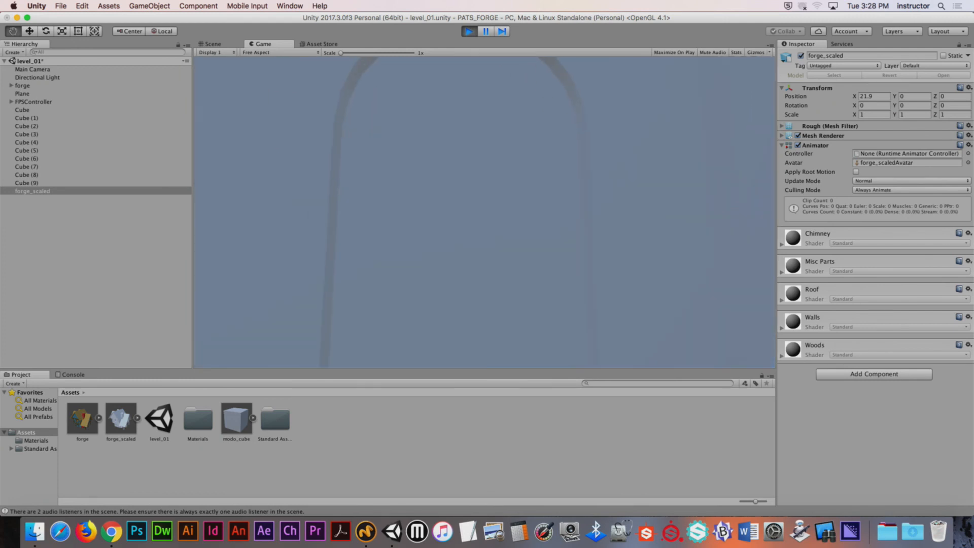
{"action": "key", "text": "w"}
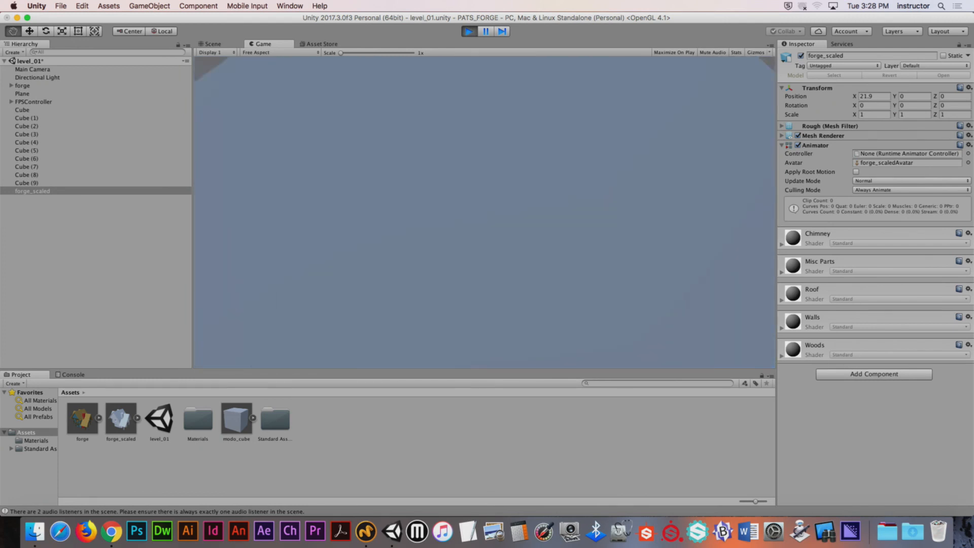
{"action": "key", "text": "s"}
{"action": "key", "text": "w"}
{"action": "key", "text": "space"}
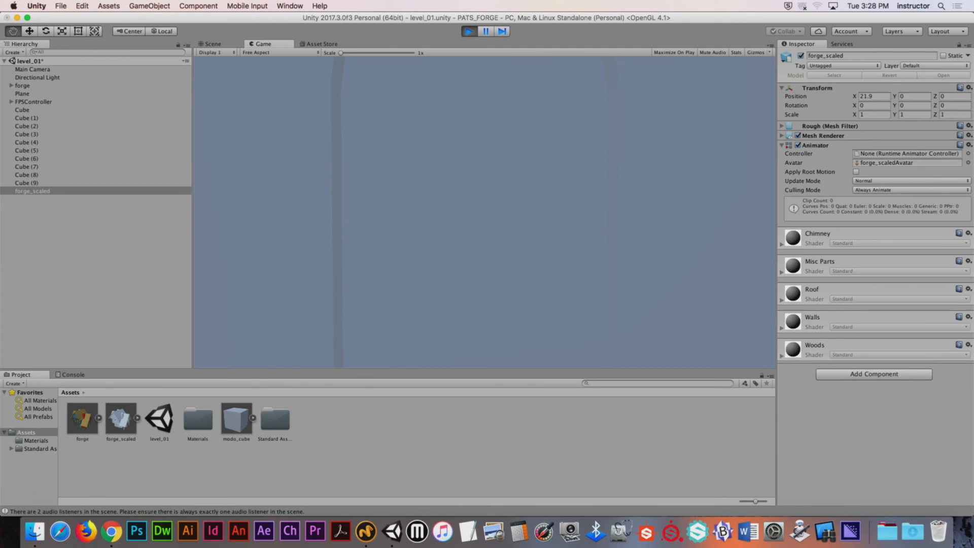
{"action": "key", "text": "s"}
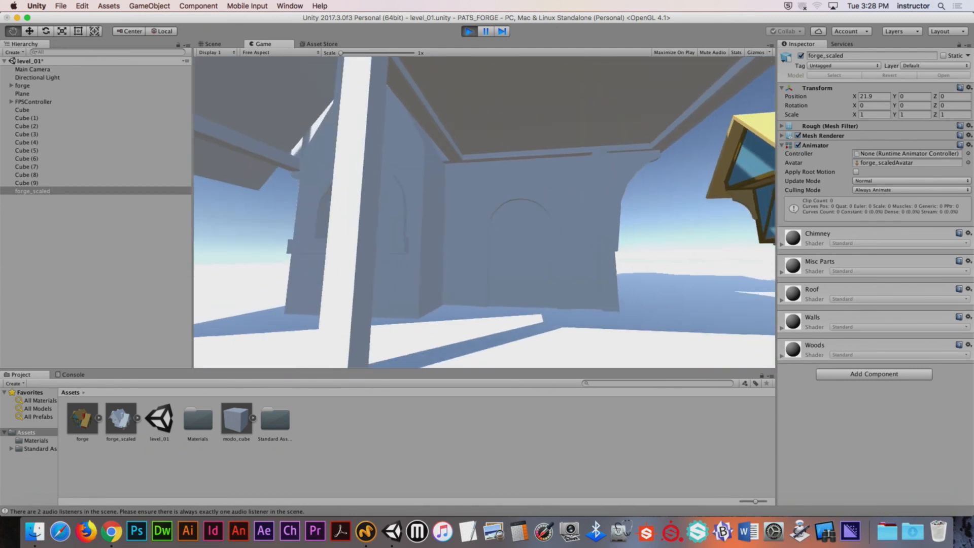
{"action": "key", "text": "w"}
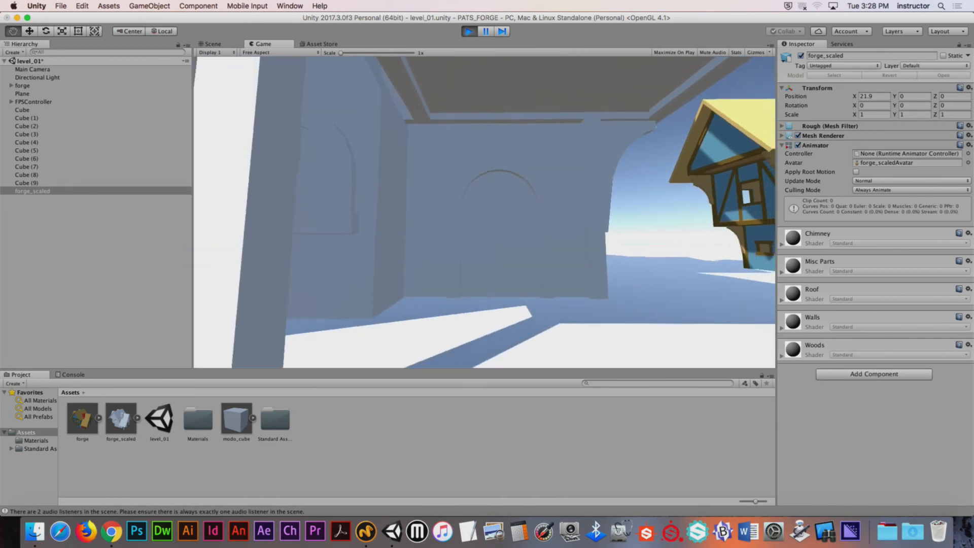
{"action": "key", "text": "s"}
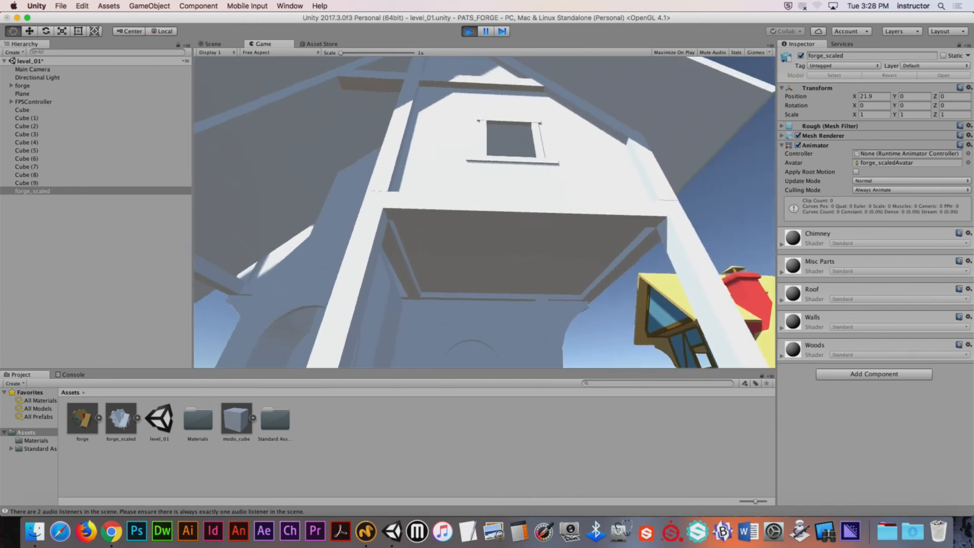
{"action": "key", "text": "space"}
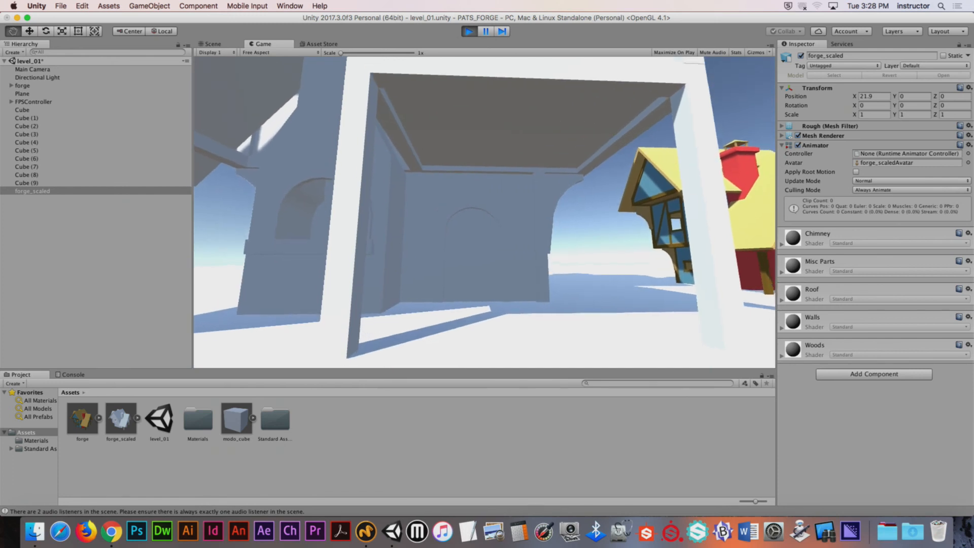
- Walk under the scaled forge's porch and past its chimney to the side wall, examining their size at player height
{"action": "key", "text": "w"}
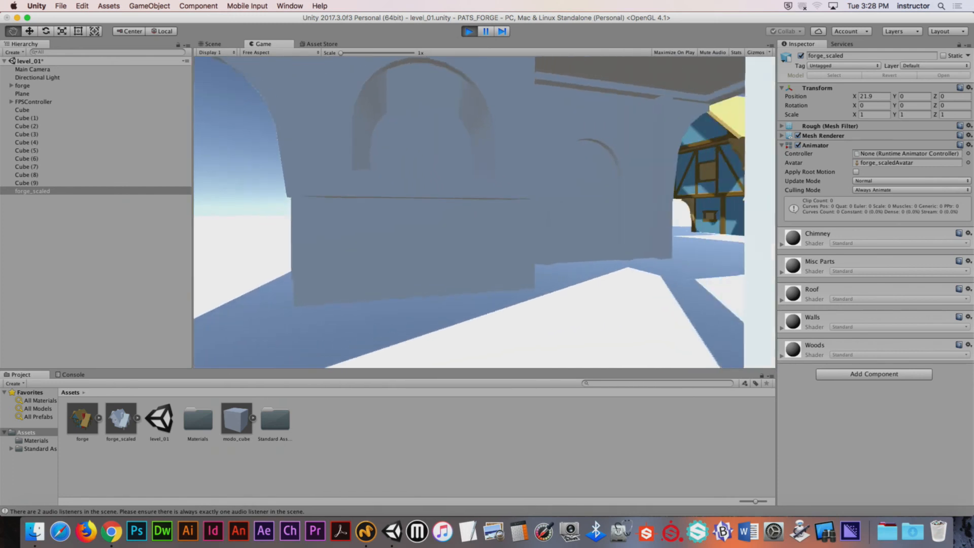
{"action": "key", "text": "w"}
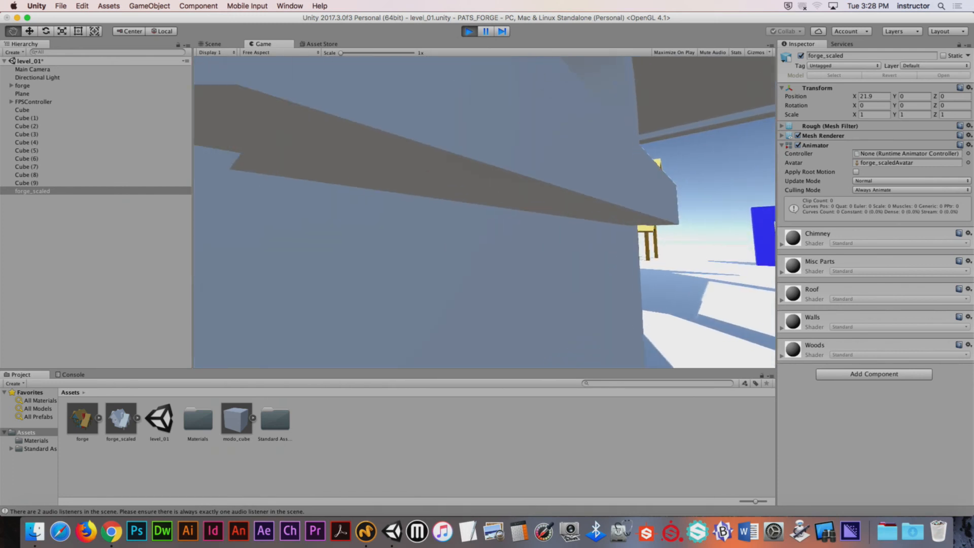
{"action": "key", "text": "s"}
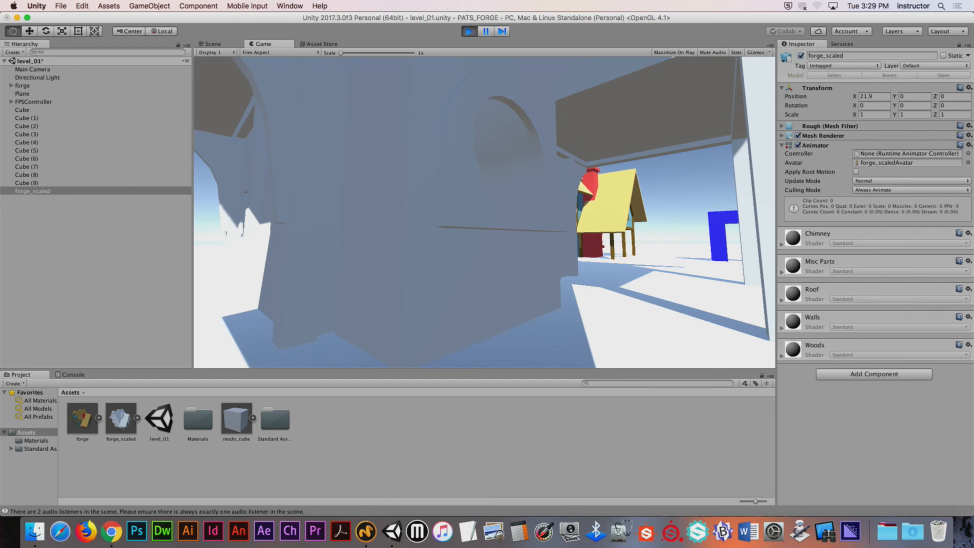
{"action": "key", "text": "d"}
{"action": "key", "text": "w"}
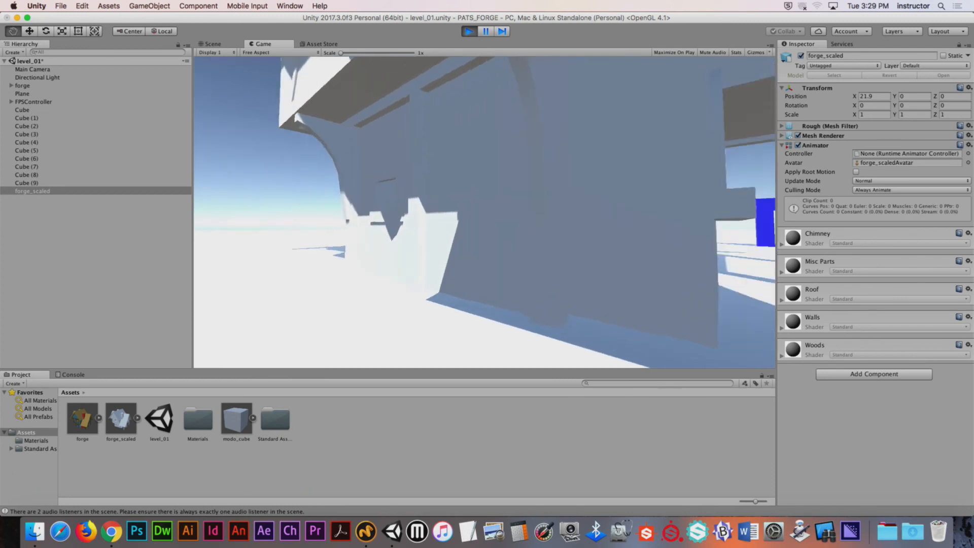
{"action": "key", "text": "w"}
{"action": "key", "text": "s"}
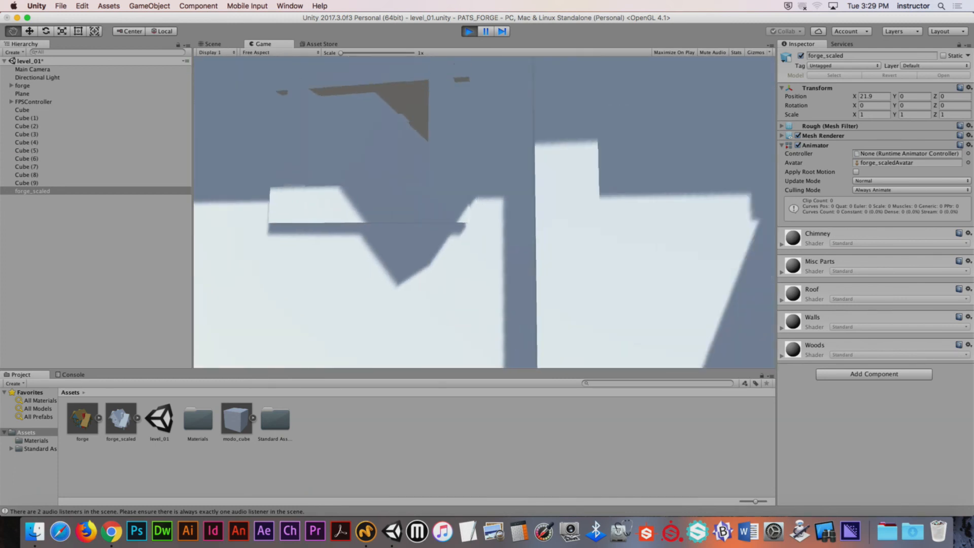
{"action": "key", "text": "w"}
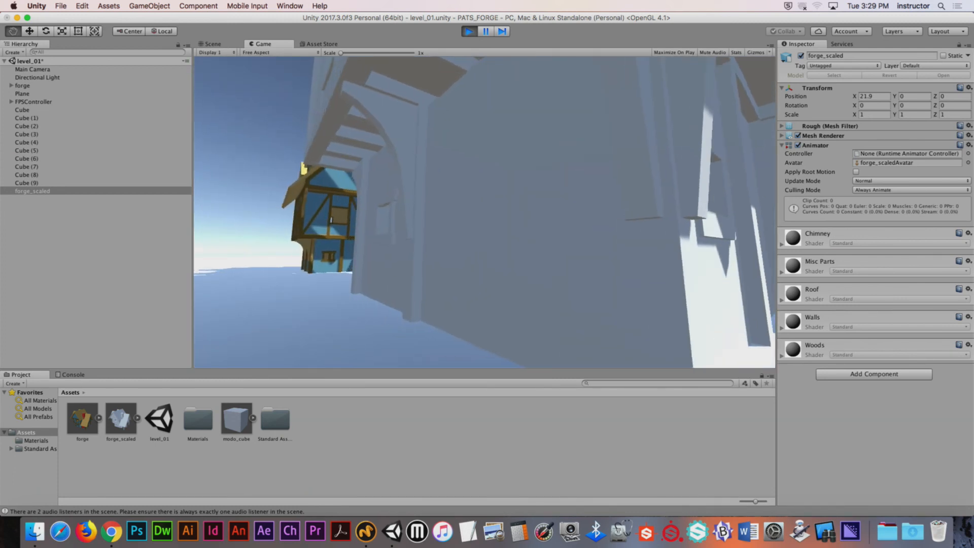
- Circle the scaled forge's outer walls and beamed overhangs, back away to examine the whole building, and stop playing
{"action": "key", "text": "a"}
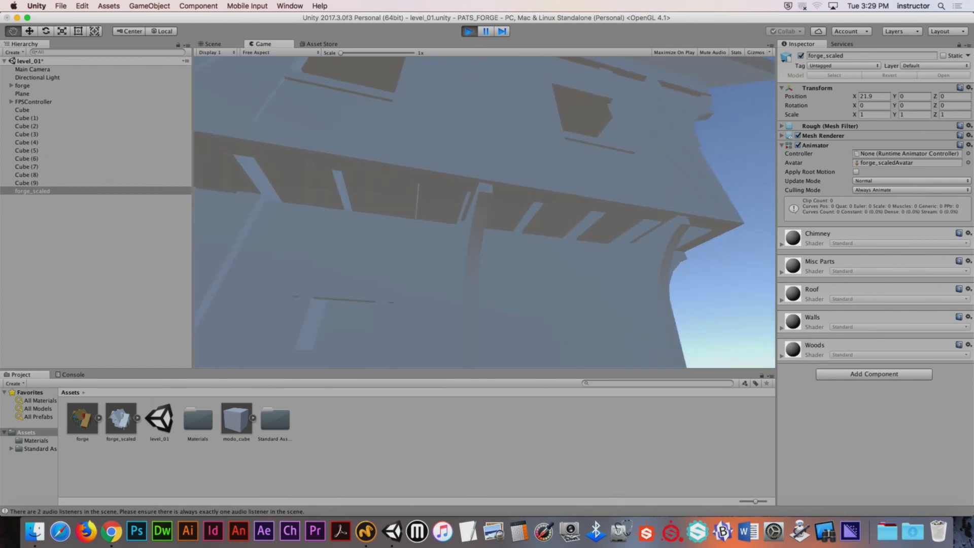
{"action": "key", "text": "a"}
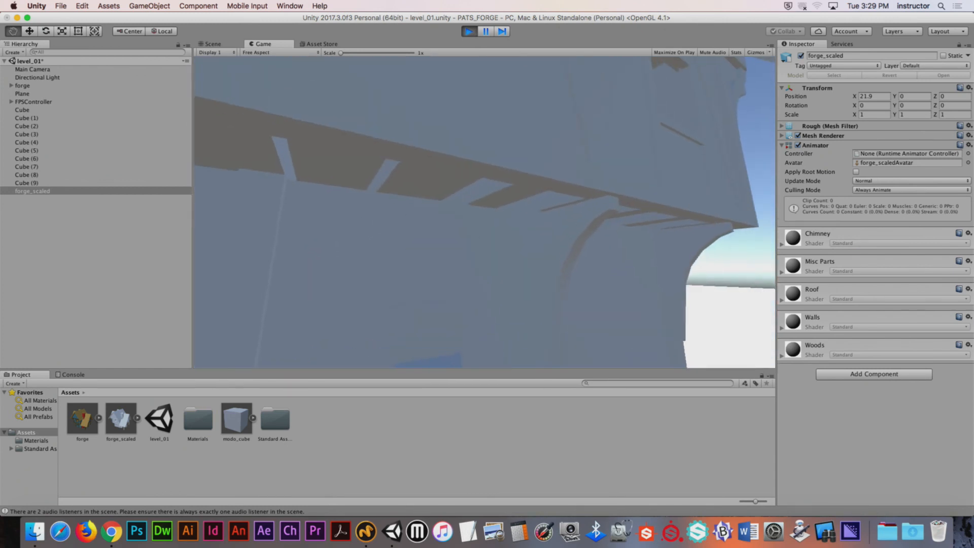
{"action": "key", "text": "a"}
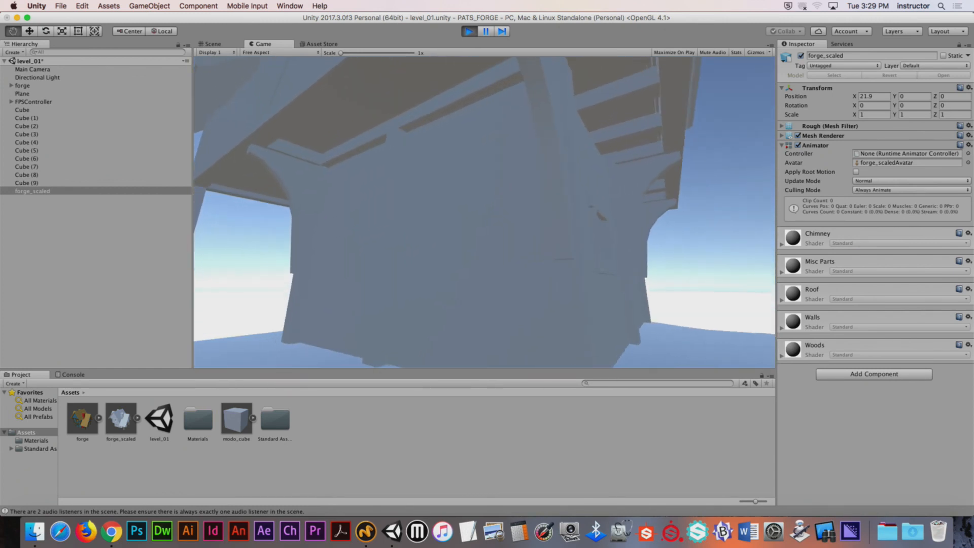
{"action": "key", "text": "a"}
{"action": "key", "text": "s"}
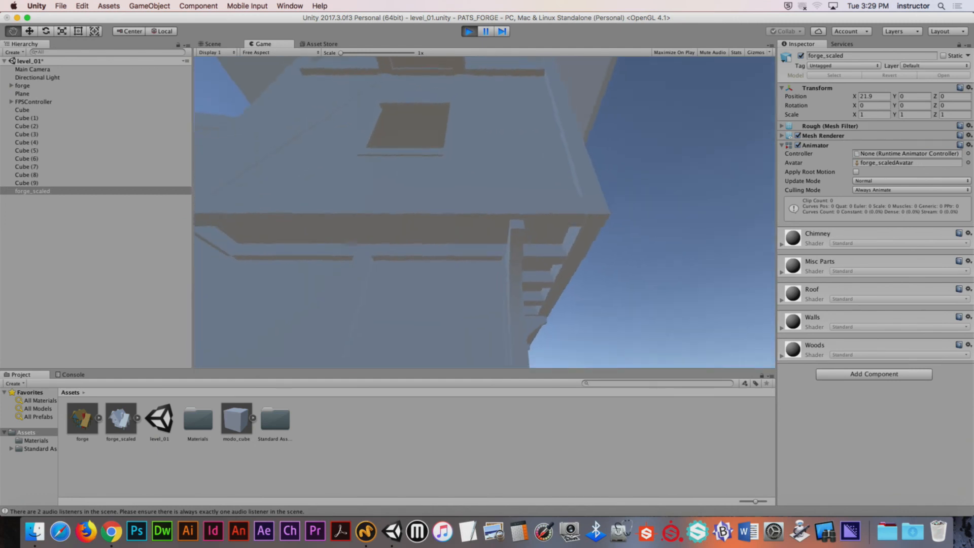
{"action": "key", "text": "a"}
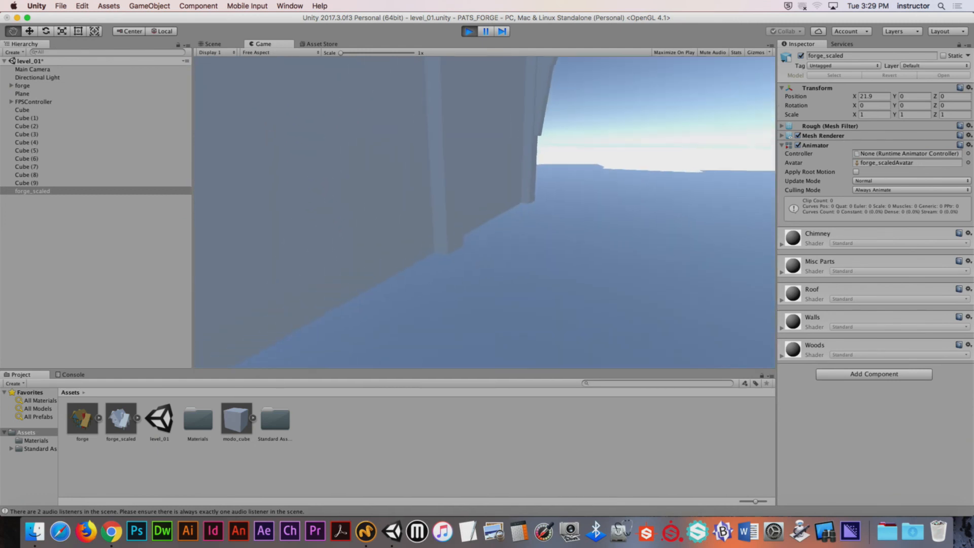
{"action": "key", "text": "s"}
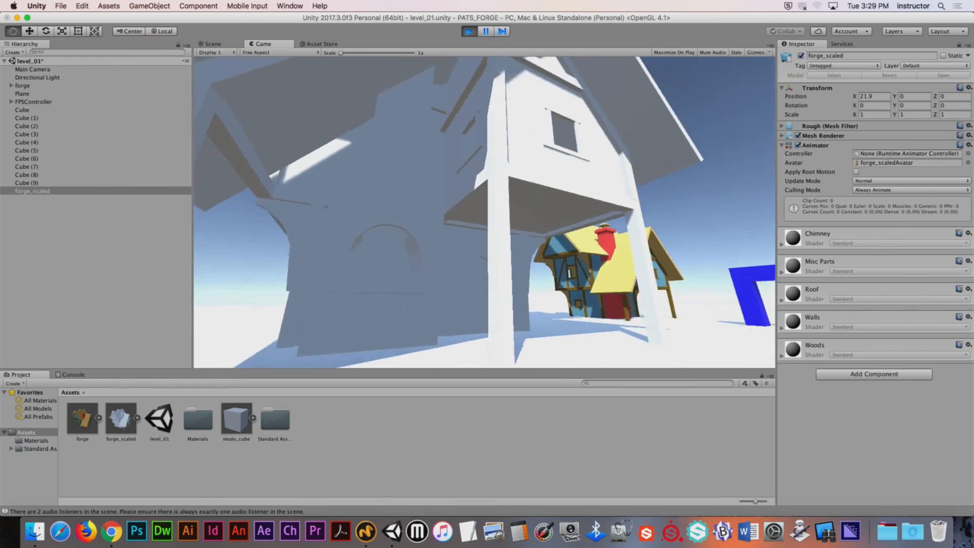
{"action": "key", "text": "s"}
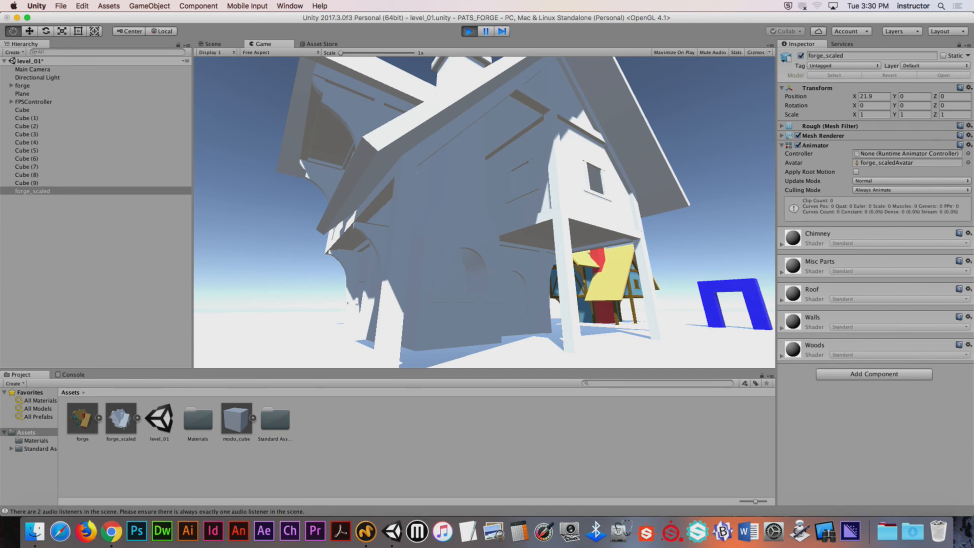
{"action": "key", "text": "super+p"}
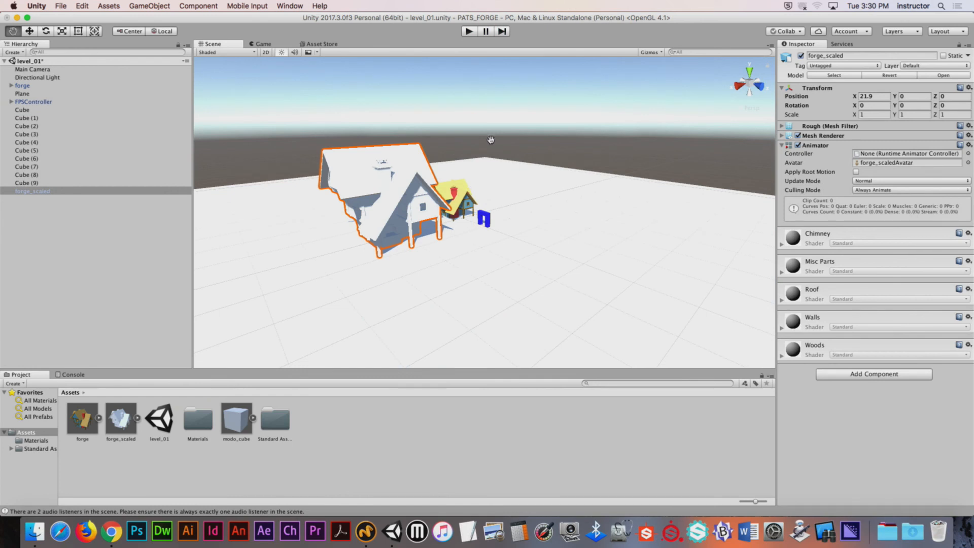
- Play the level again, walk around and through the scaled forge's walls to examine its exterior and interior, and stop playing
{"action": "left_click_drag", "start_coordinate": [529, 156], "coordinate": [418, 208], "text": "alt"}
{"action": "right_click_drag", "start_coordinate": [417, 208], "coordinate": [586, 199], "text": "alt"}
{"action": "left_click_drag", "start_coordinate": [404, 187], "coordinate": [541, 190], "text": "alt"}
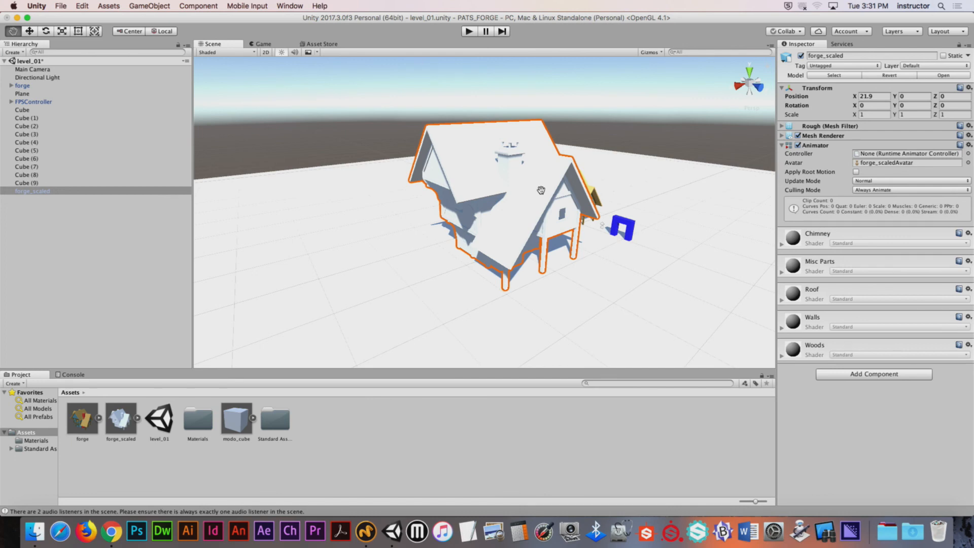
{"action": "left_click_drag", "start_coordinate": [636, 180], "coordinate": [512, 158], "text": "alt"}
{"action": "left_click", "coordinate": [468, 31]}
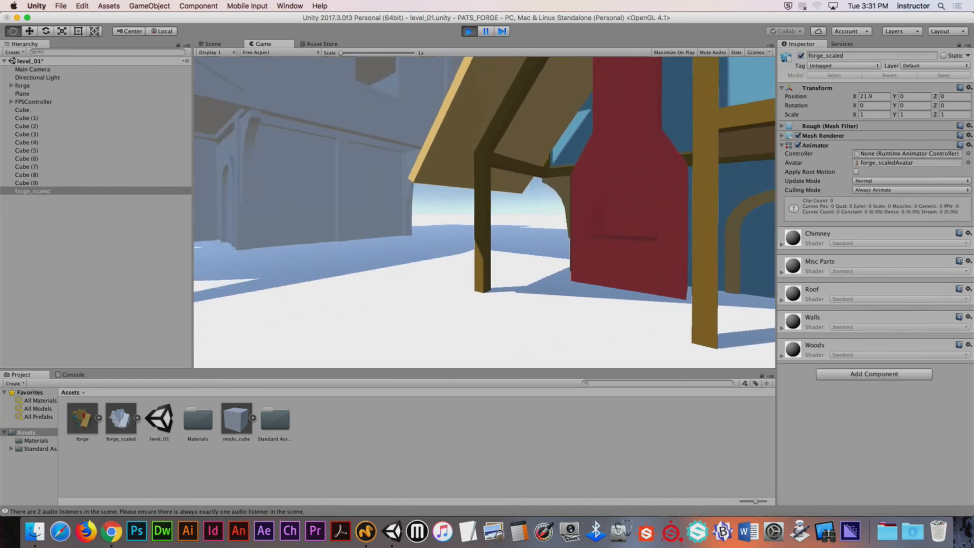
{"action": "key", "text": "w"}
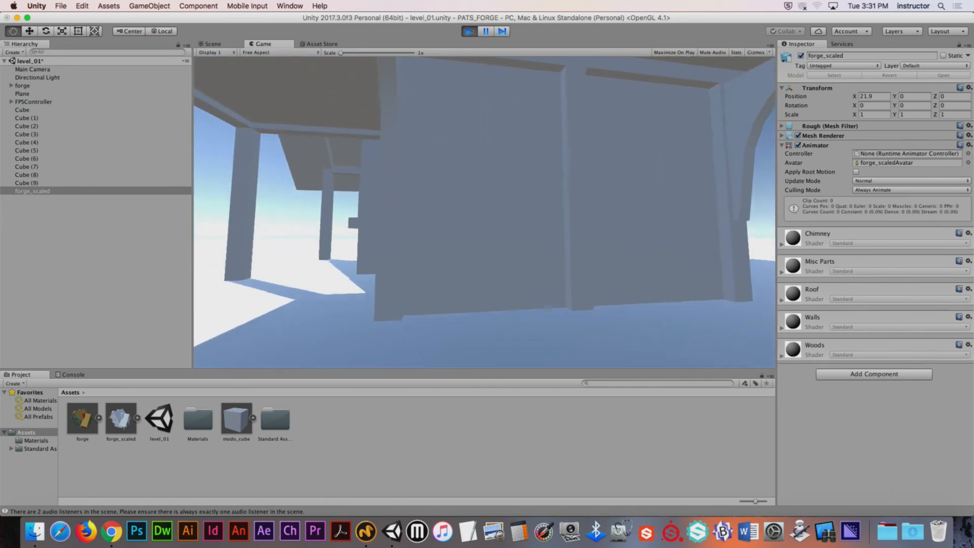
{"action": "key", "text": "w"}
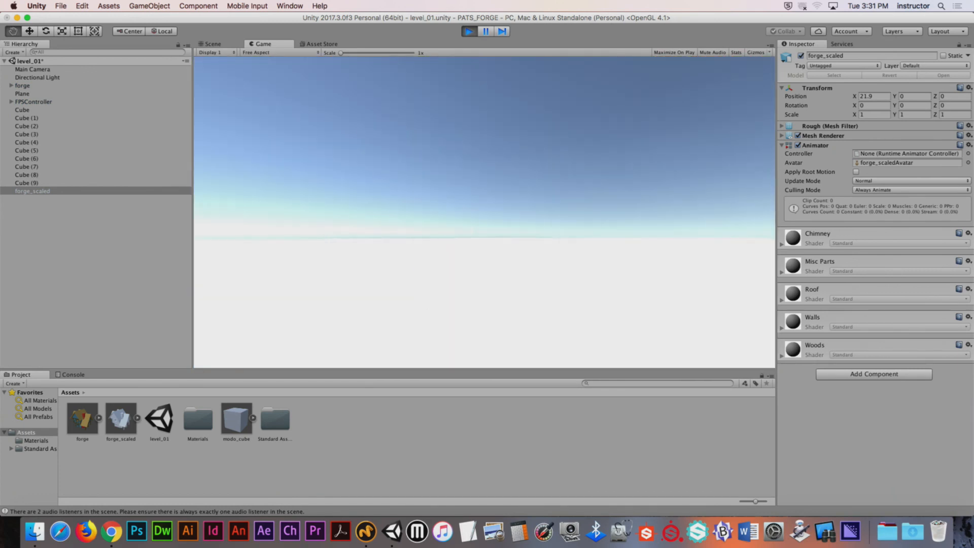
{"action": "key", "text": "s"}
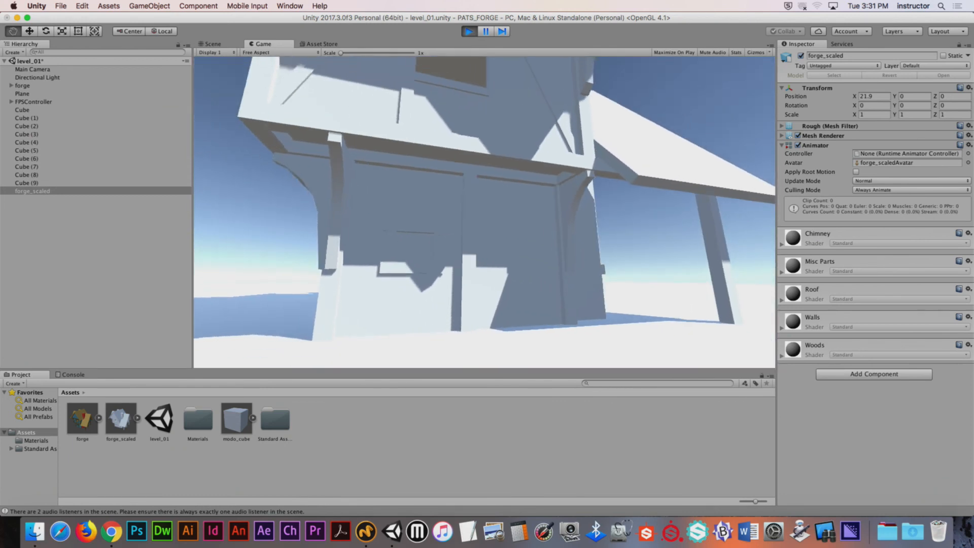
{"action": "key", "text": "w"}
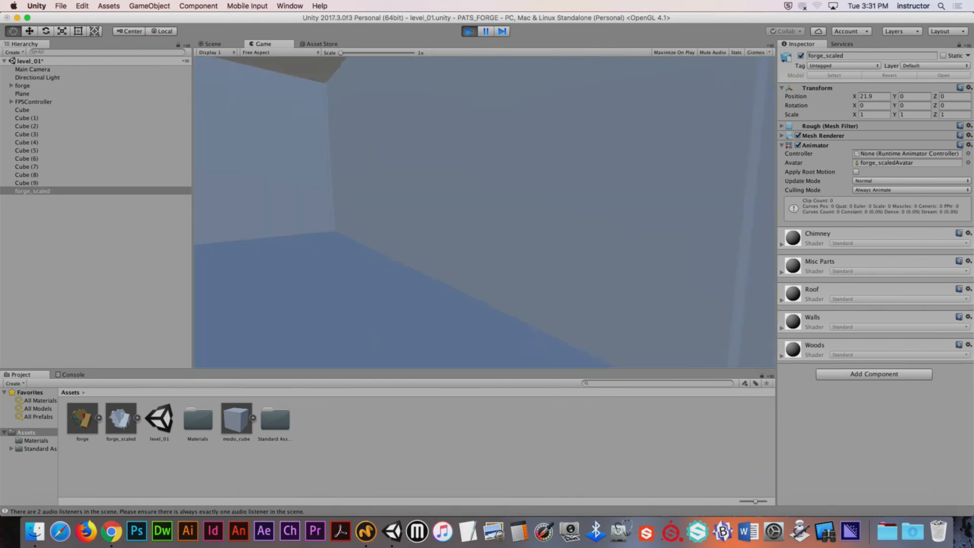
{"action": "key", "text": "w"}
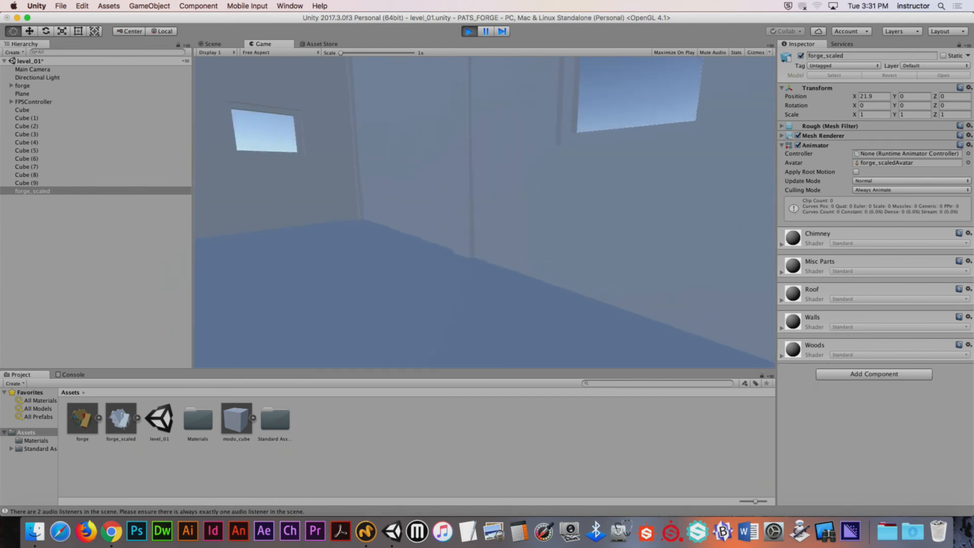
{"action": "key", "text": "w"}
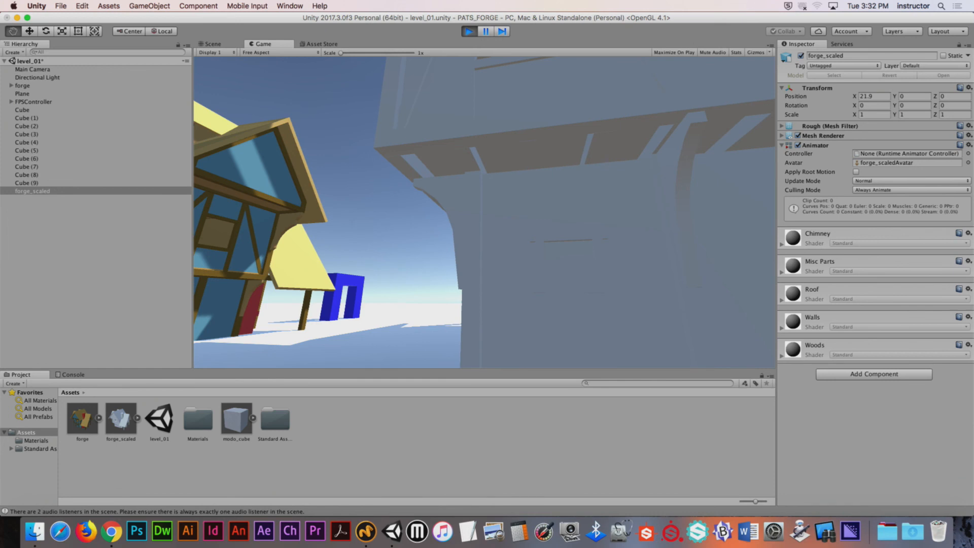
{"action": "key", "text": "super+p"}
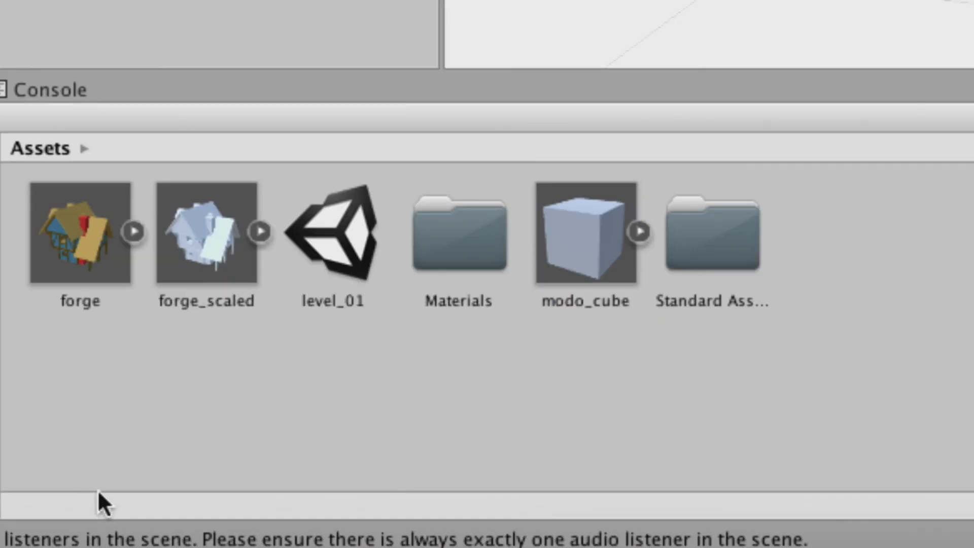
- Enable Generate Colliders in the original forge model's import settings and apply the change
{"action": "left_click", "coordinate": [79, 246]}
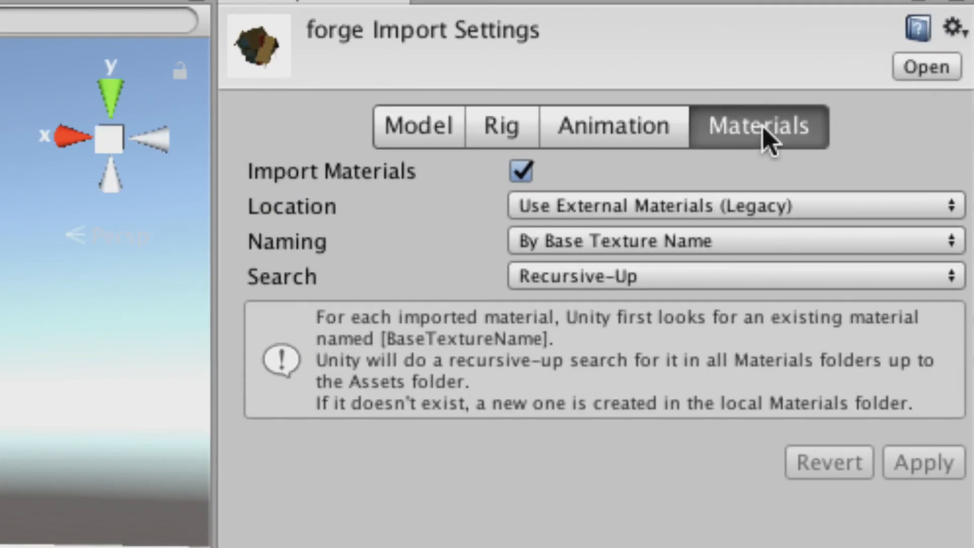
{"action": "left_click", "coordinate": [430, 124]}
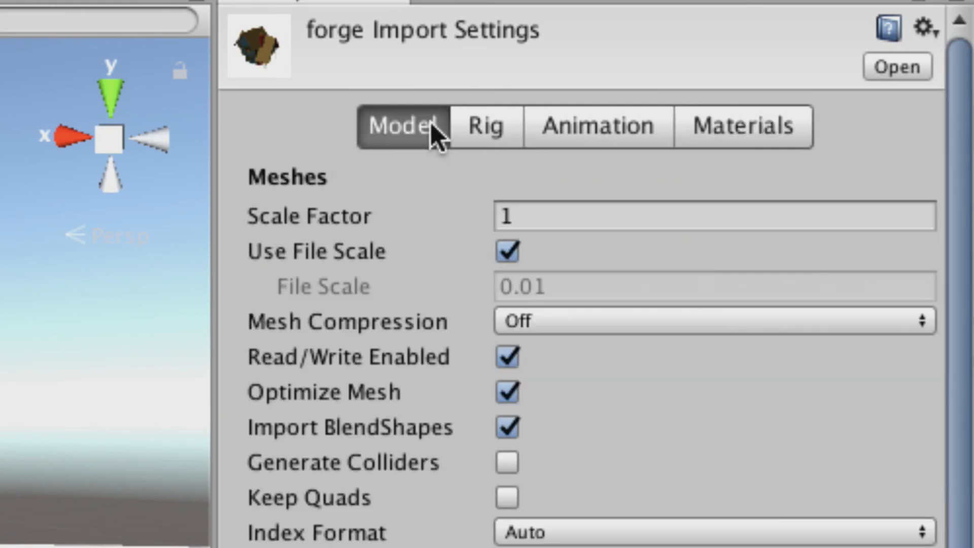
{"action": "left_click", "coordinate": [505, 464]}
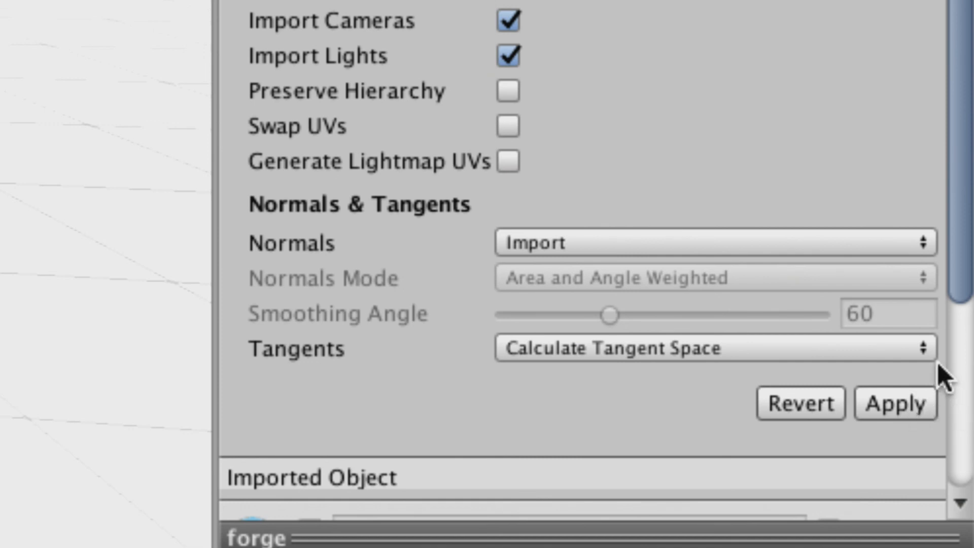
{"action": "left_click", "coordinate": [914, 410]}
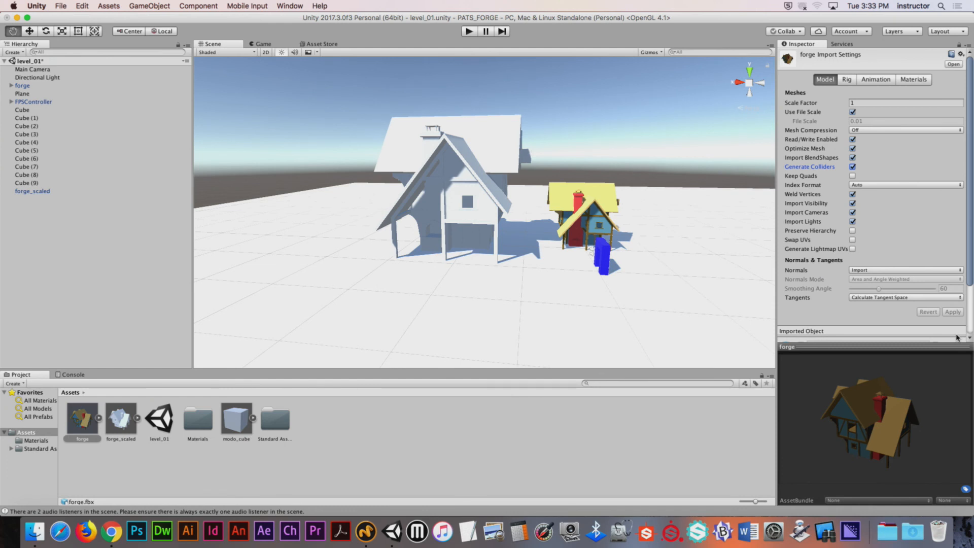
- Play the level and walk into the original forge's arched doorway wall and red chimney to test their collisions
{"action": "key", "text": "super+p"}
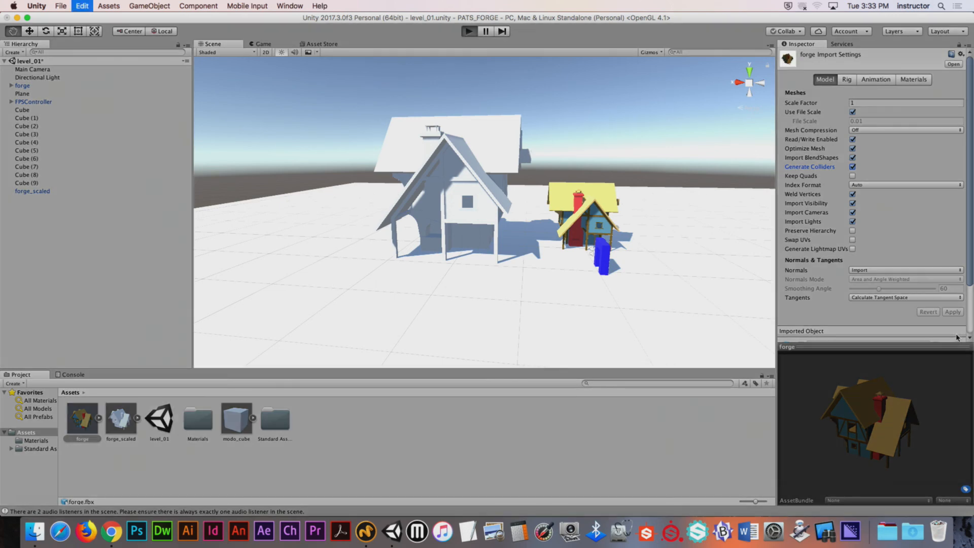
{"action": "key", "text": "w"}
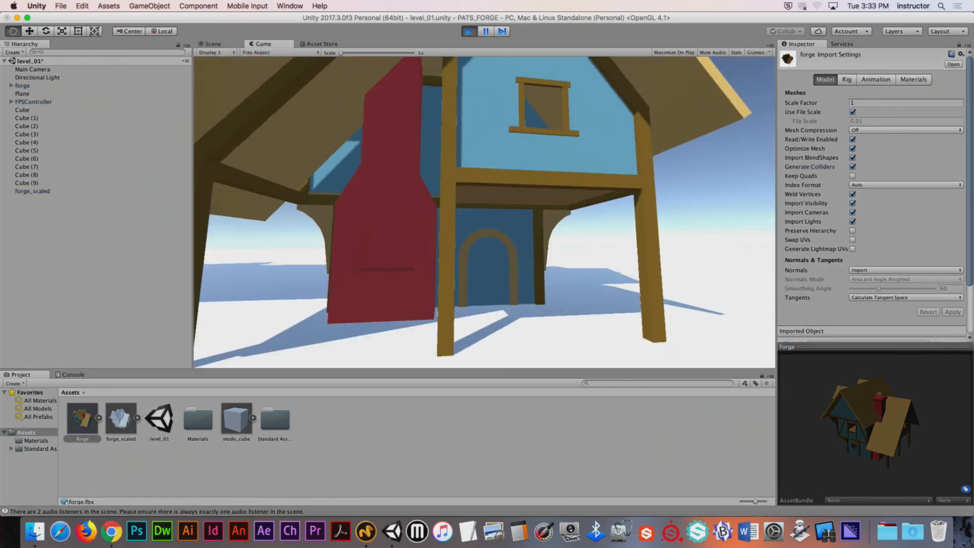
{"action": "key", "text": "w"}
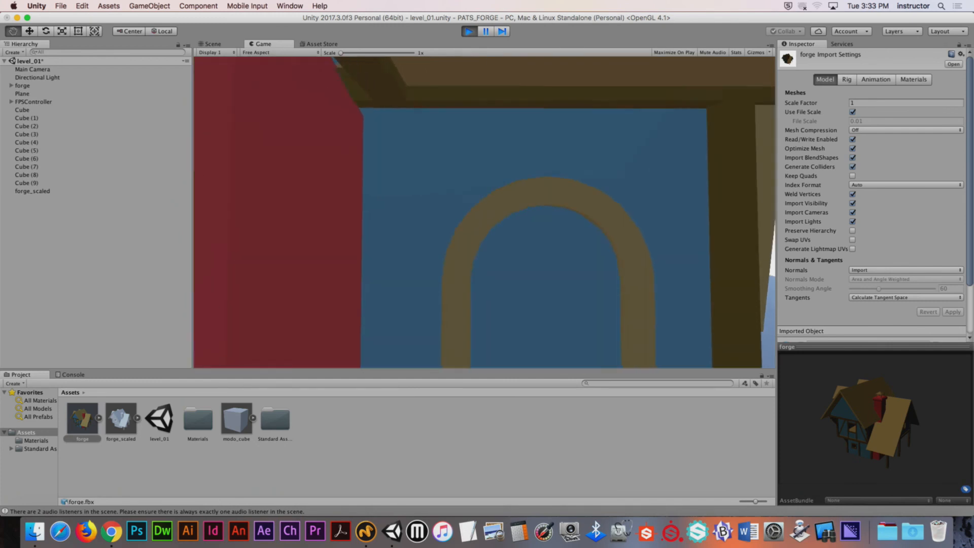
{"action": "key", "text": "s"}
{"action": "key", "text": "w"}
{"action": "key", "text": "w"}
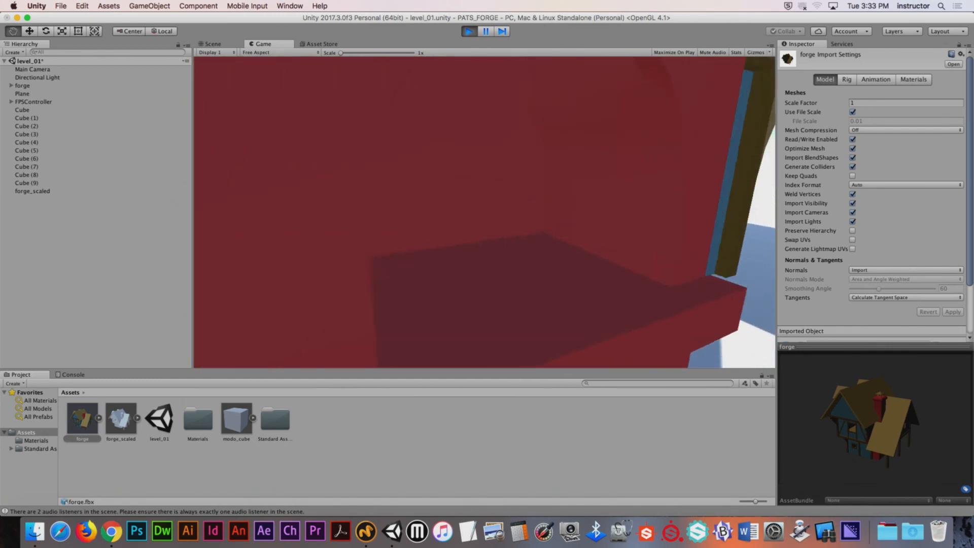
{"action": "key", "text": "d"}
{"action": "key", "text": "w"}
{"action": "key", "text": "s"}
{"action": "key", "text": "s"}
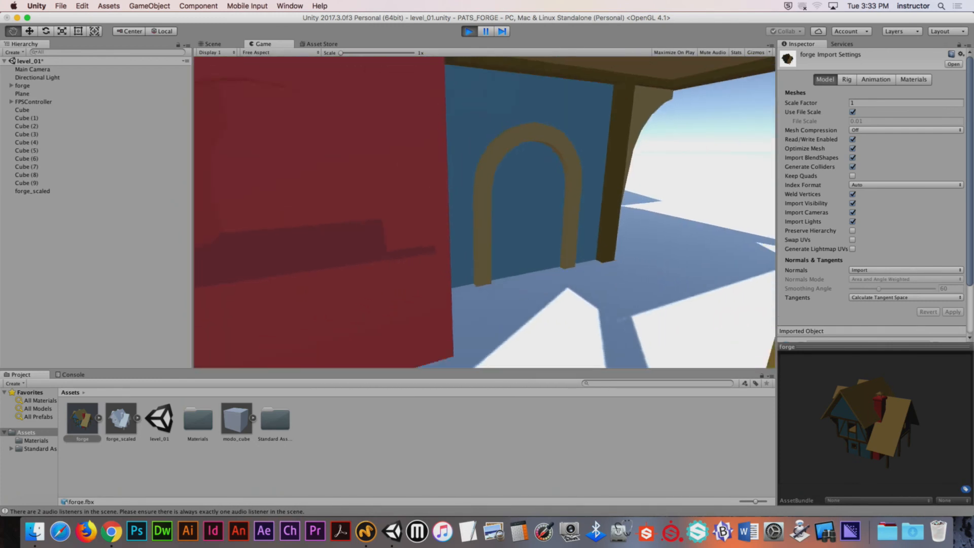
- Walk around the original forge's porch posts and blue walls to check that they block the player, and stop playing
{"action": "key", "text": "w"}
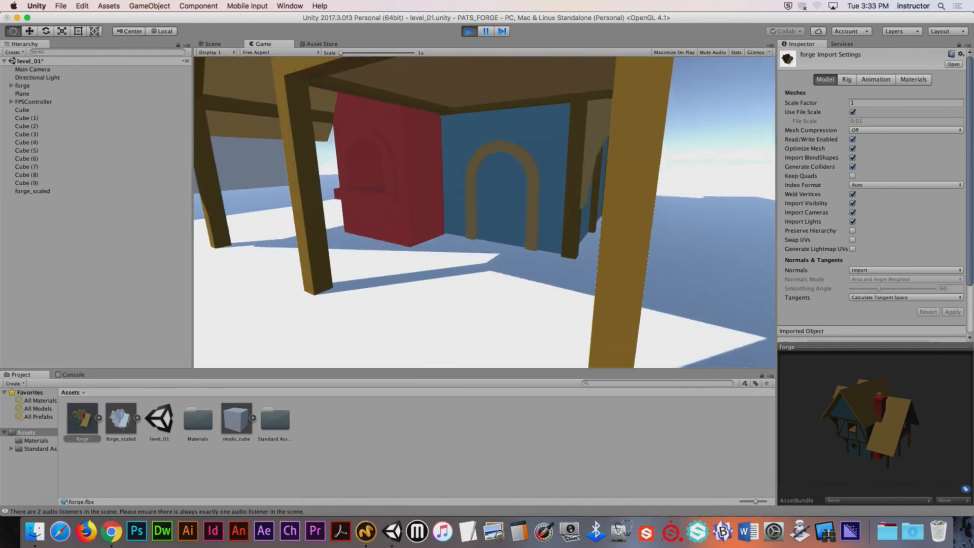
{"action": "key", "text": "w"}
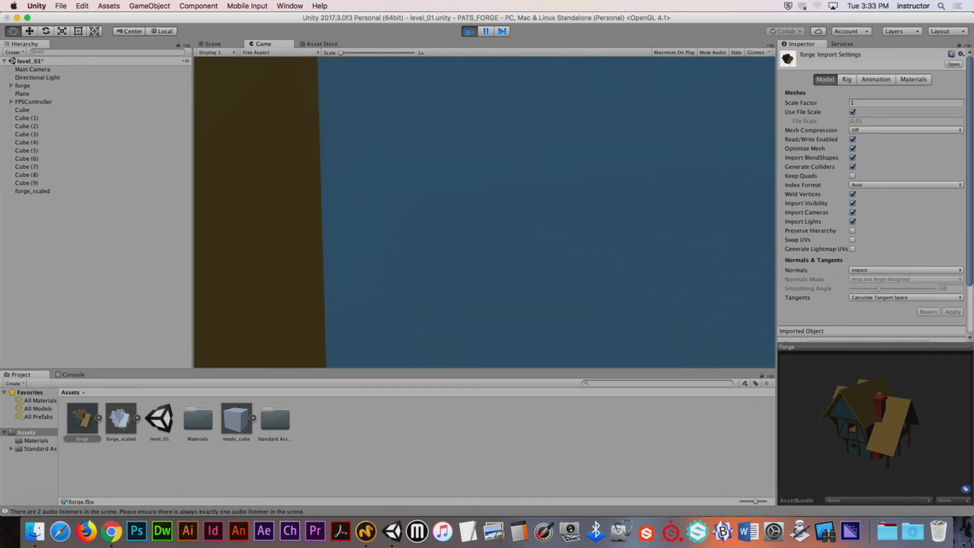
{"action": "key", "text": "s"}
{"action": "key", "text": "s"}
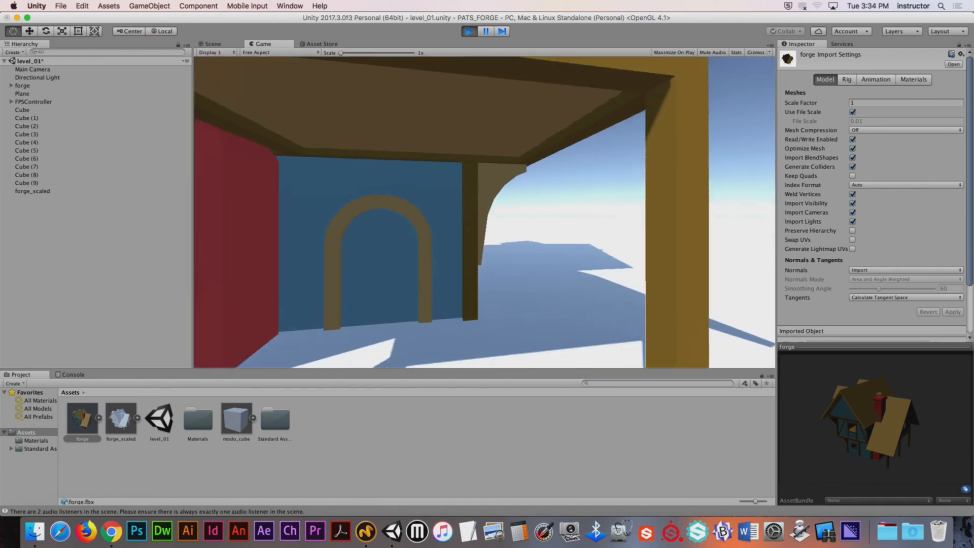
{"action": "key", "text": "s"}
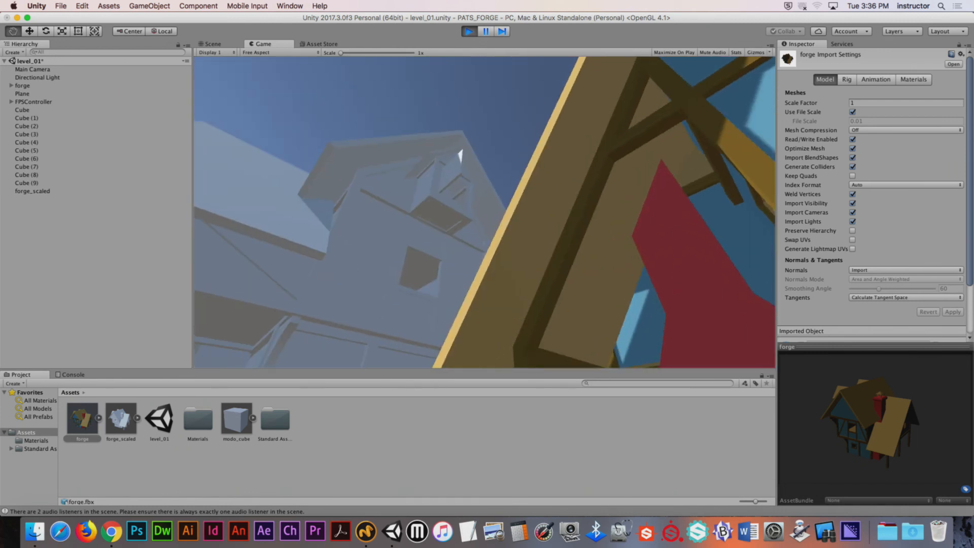
{"action": "key", "text": "super+p"}
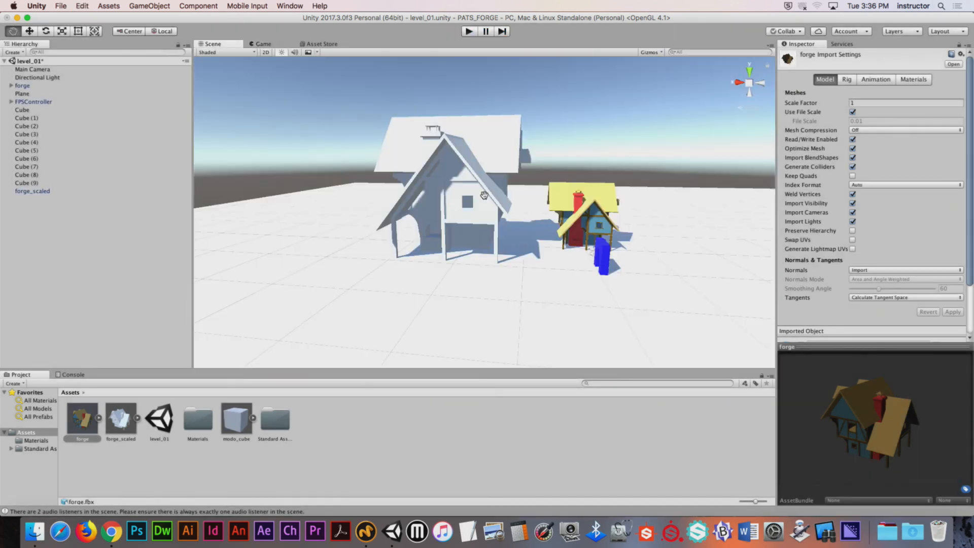
- Open the list of asset packages available for import
{"action": "left_click_drag", "start_coordinate": [588, 166], "coordinate": [465, 157], "text": "alt"}
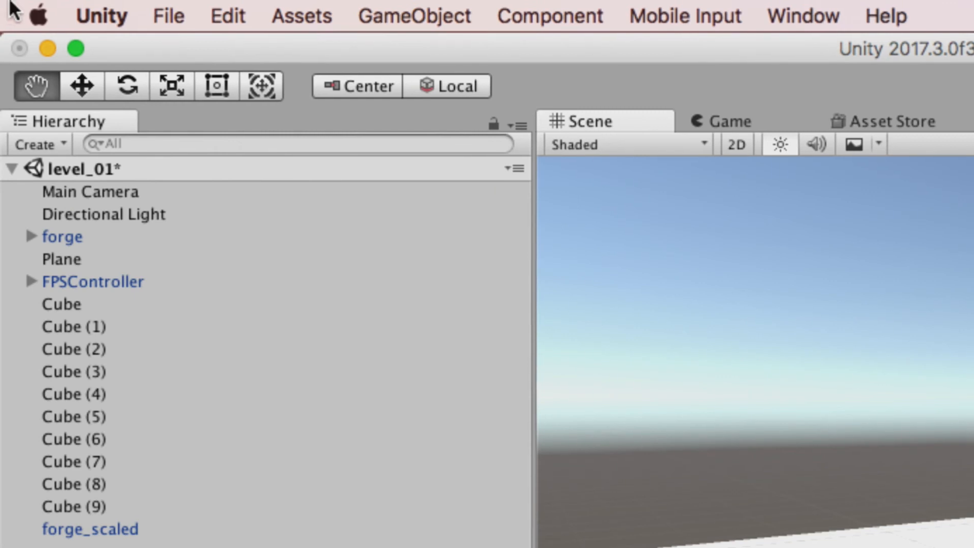
{"action": "left_click", "coordinate": [298, 16]}
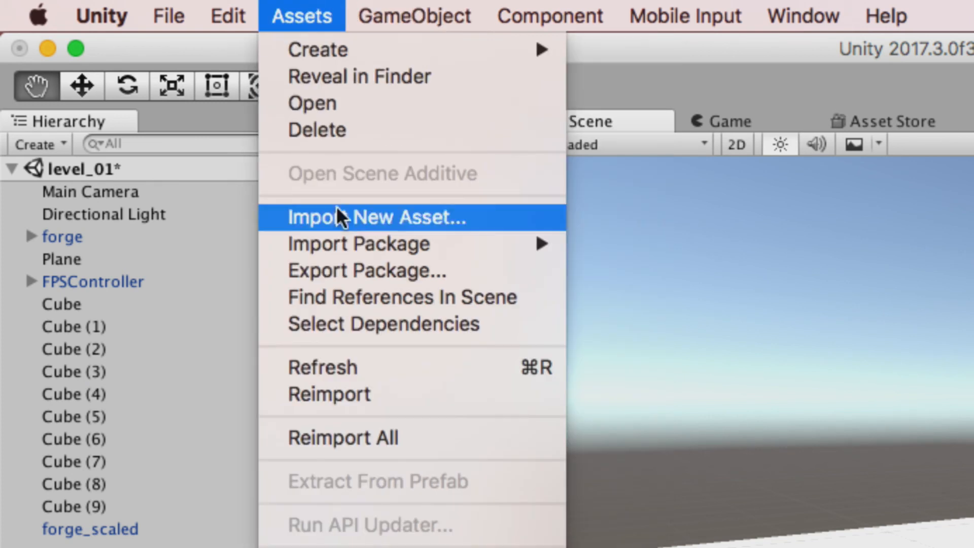
{"action": "mouse_move", "coordinate": [397, 240]}
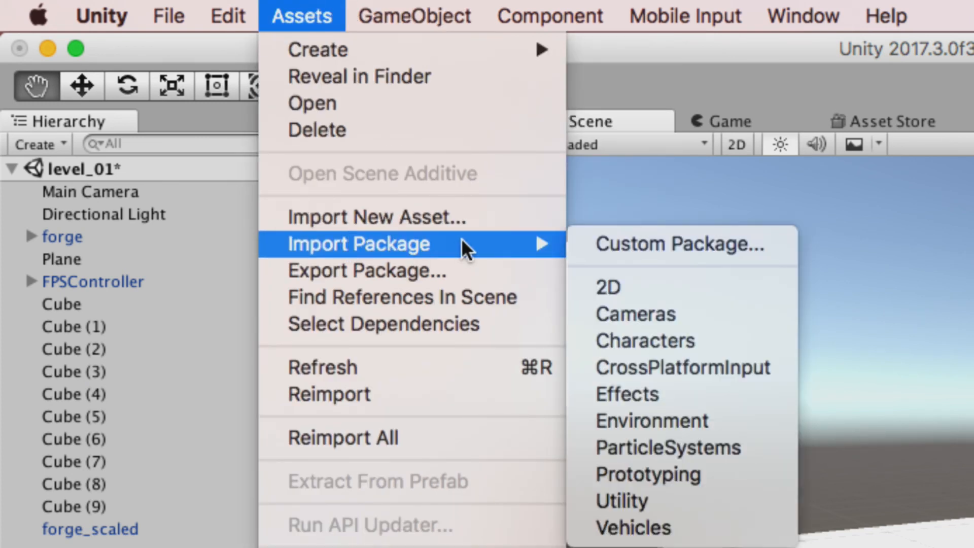